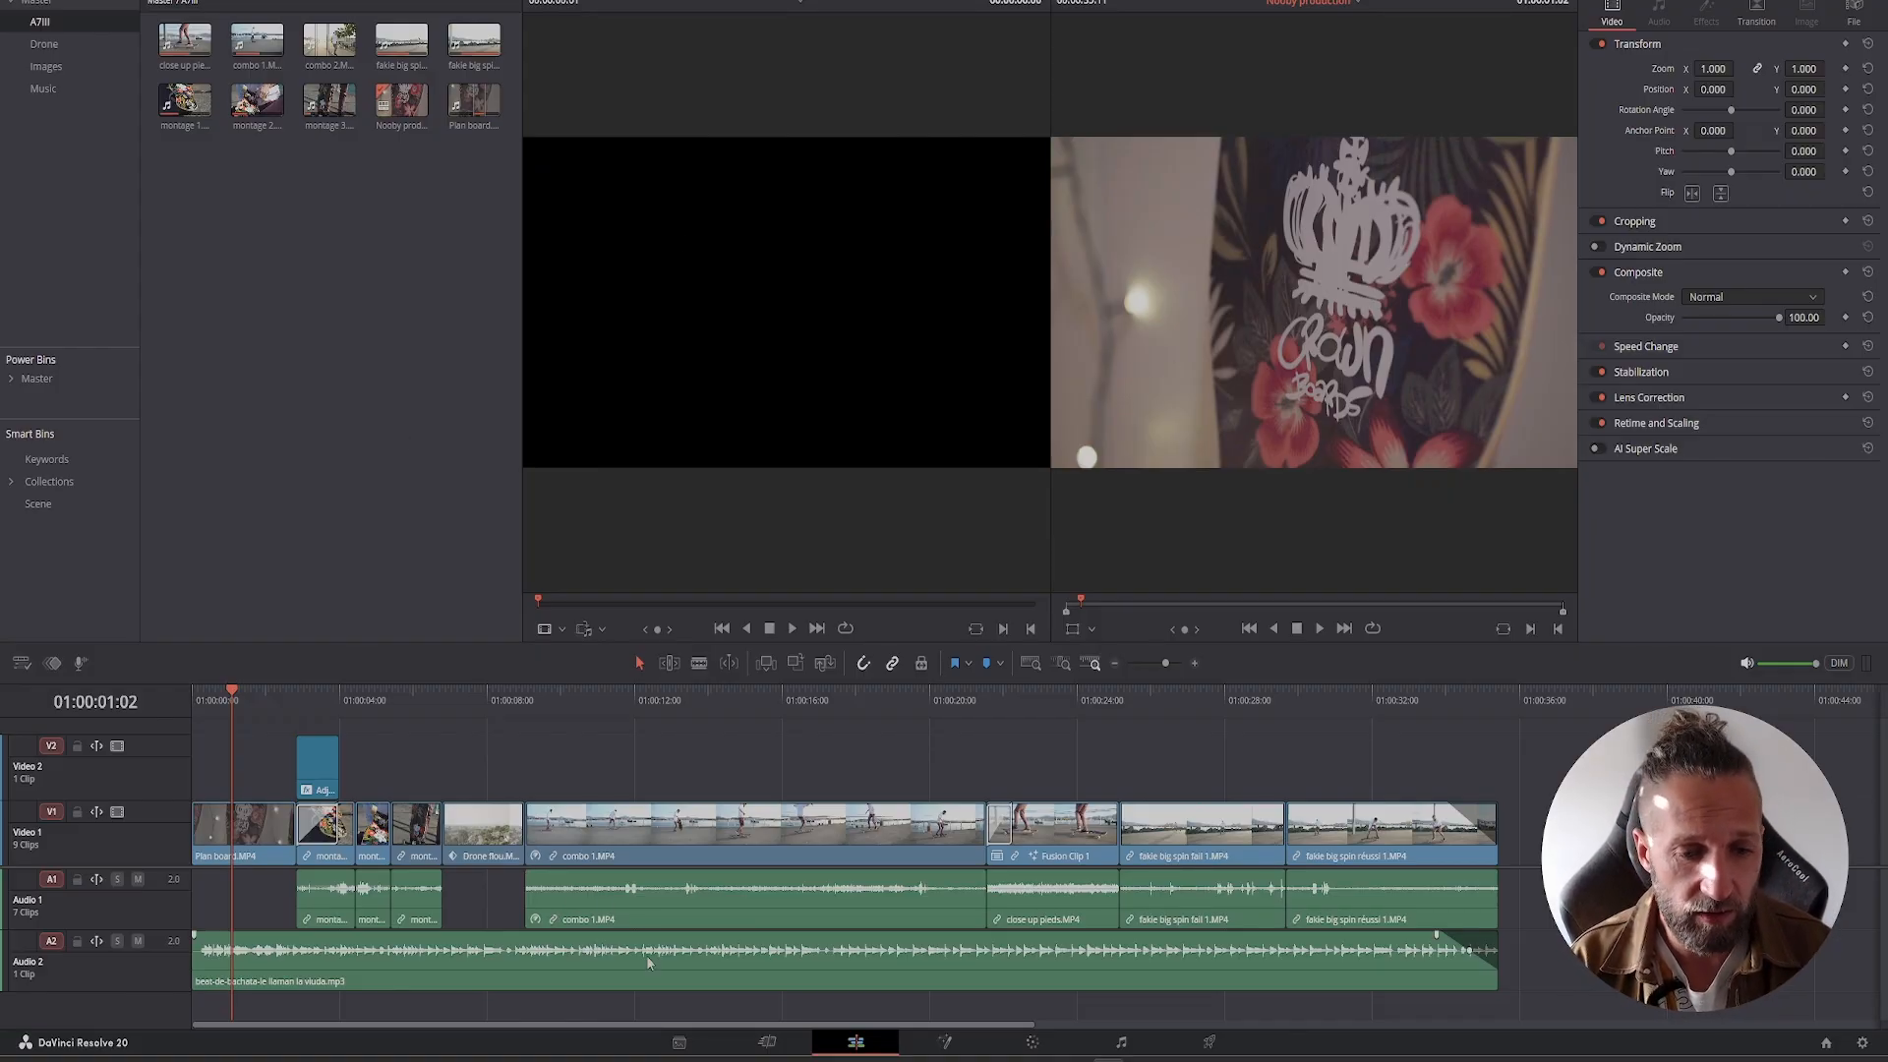
- Open the Media page, narrow the storage drive list, and enlarge the upper panes above the A7III bin
click(694, 1042)
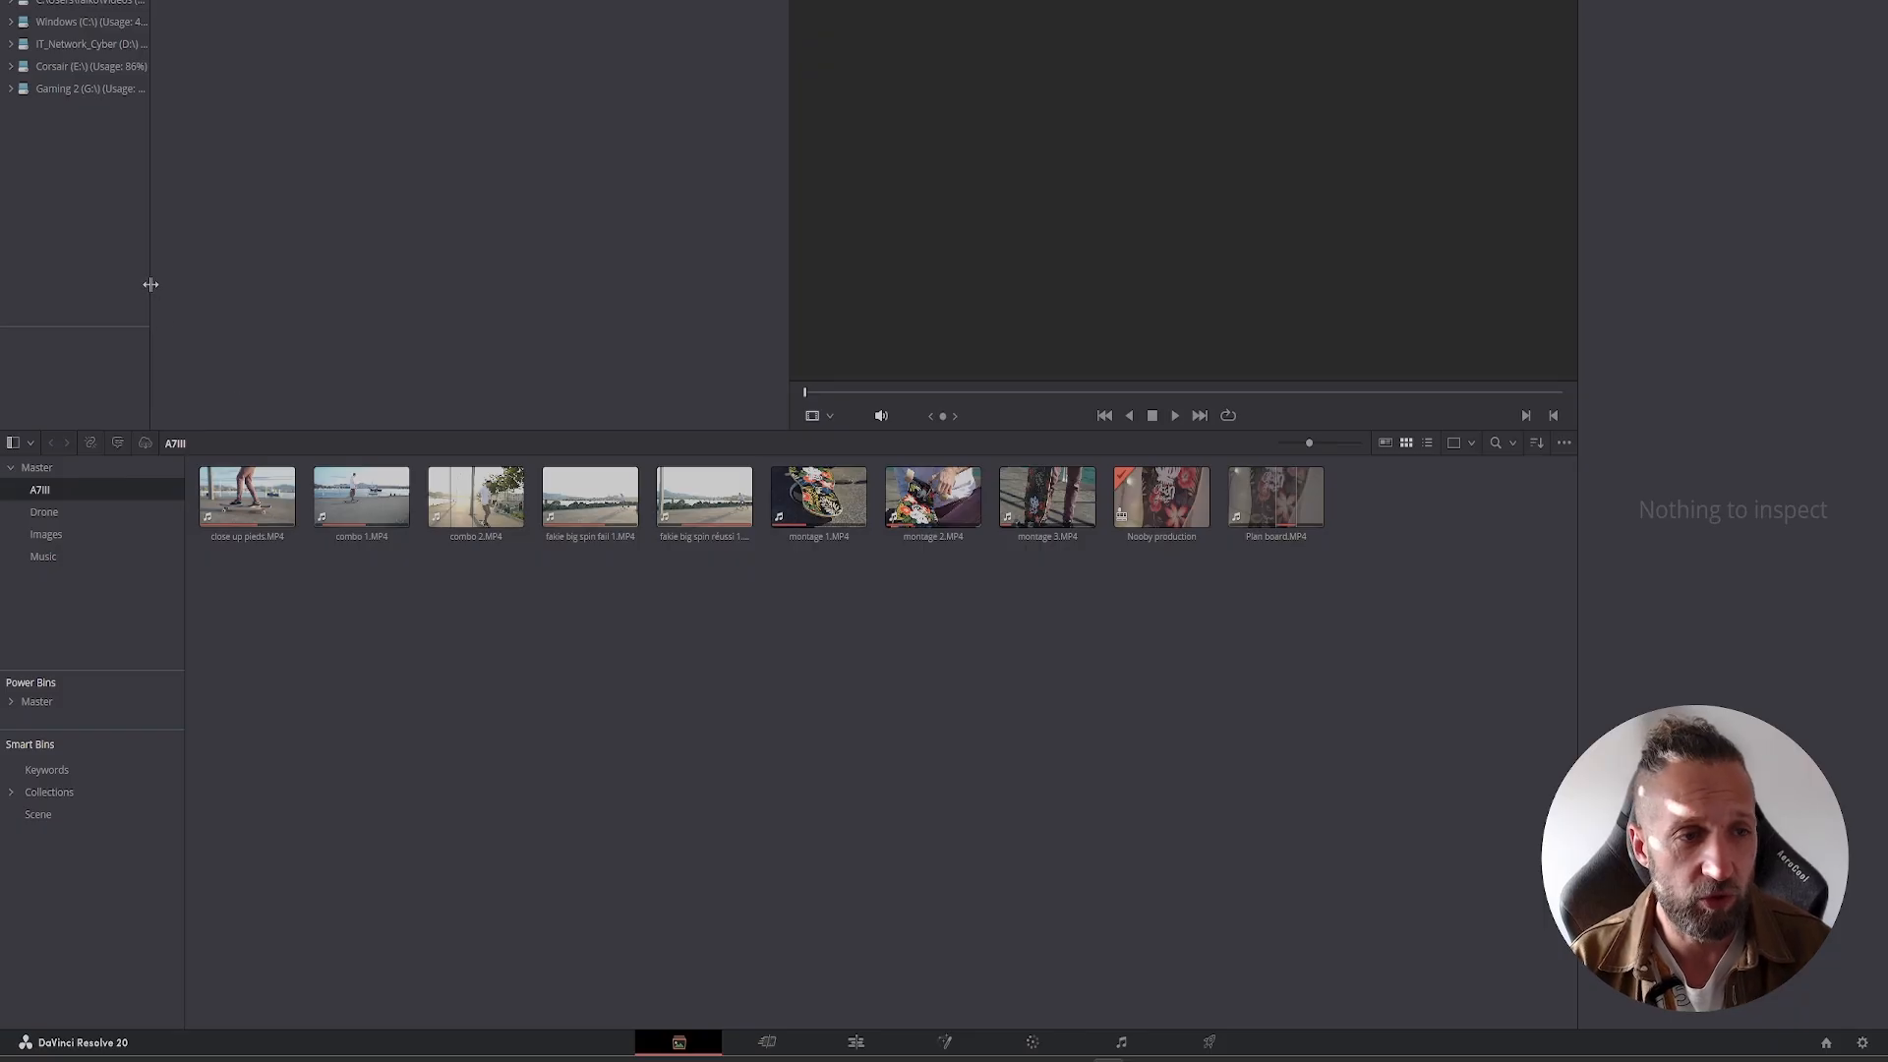
drag(150, 287, 122, 287)
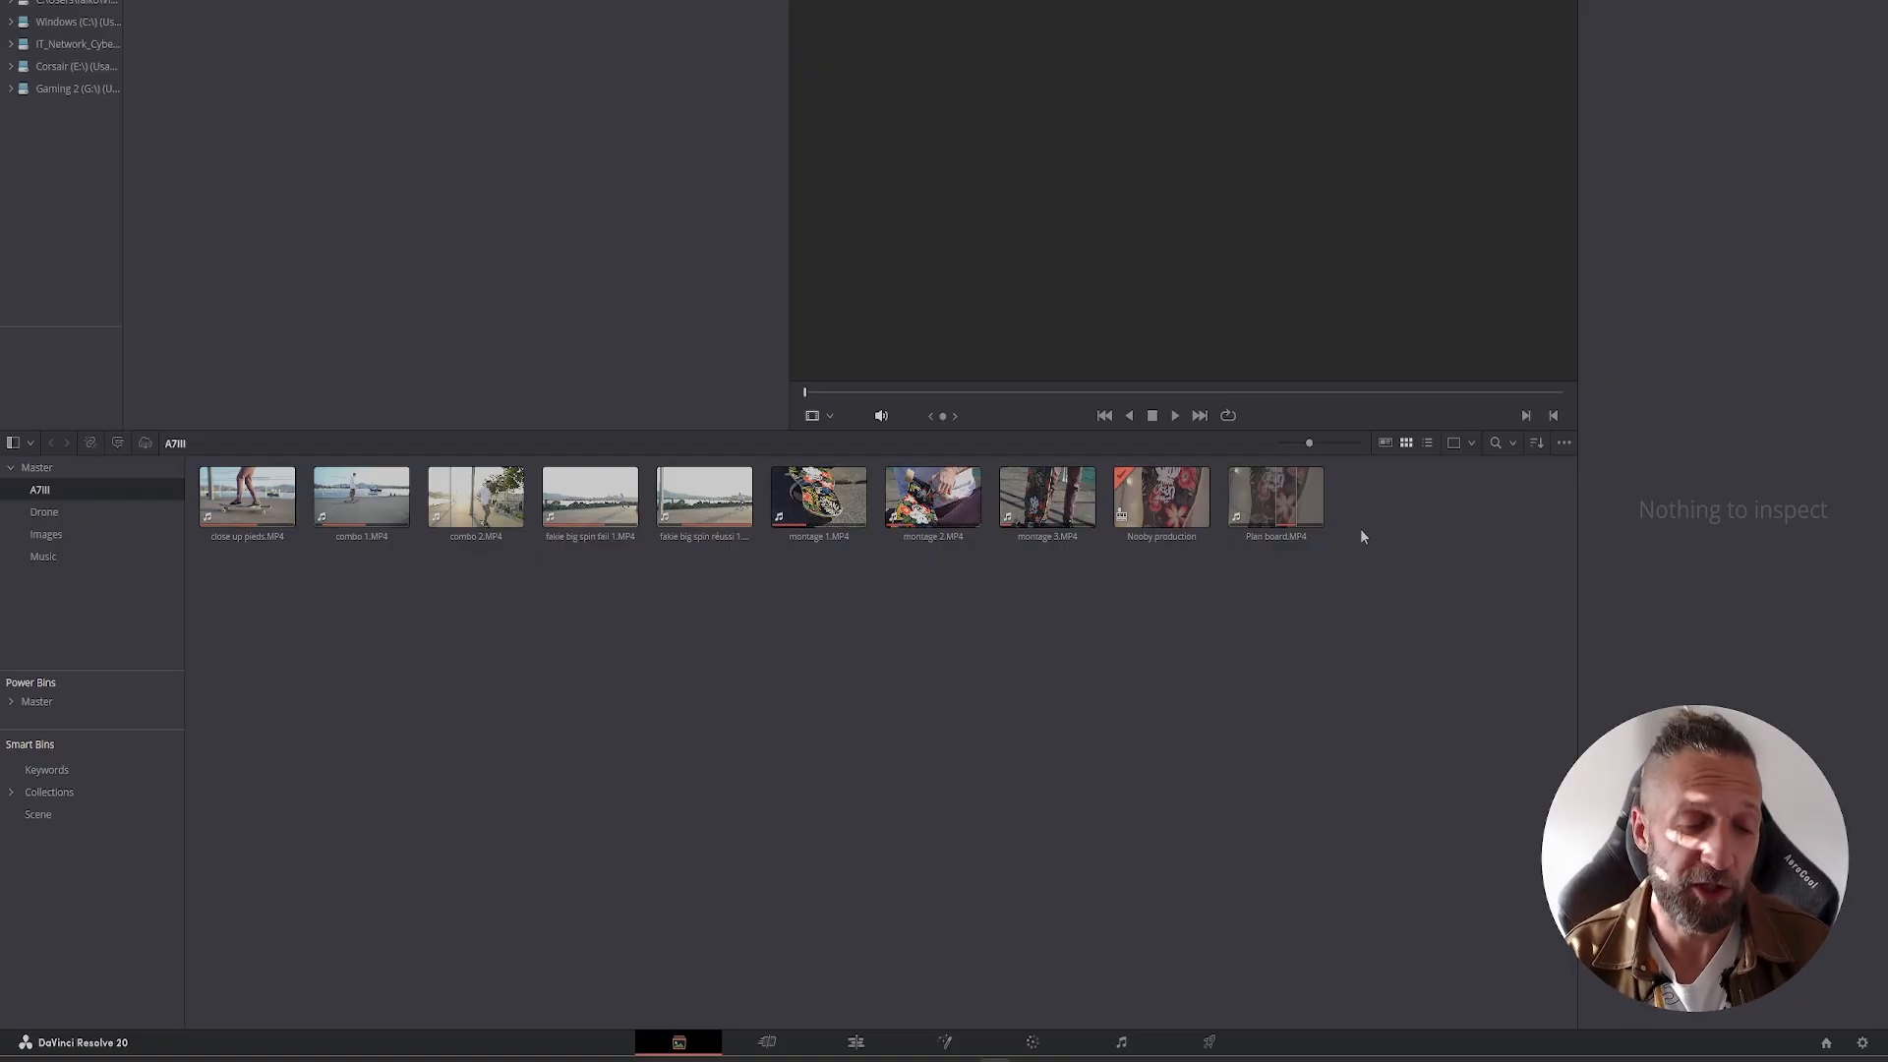
right_click(126, 582)
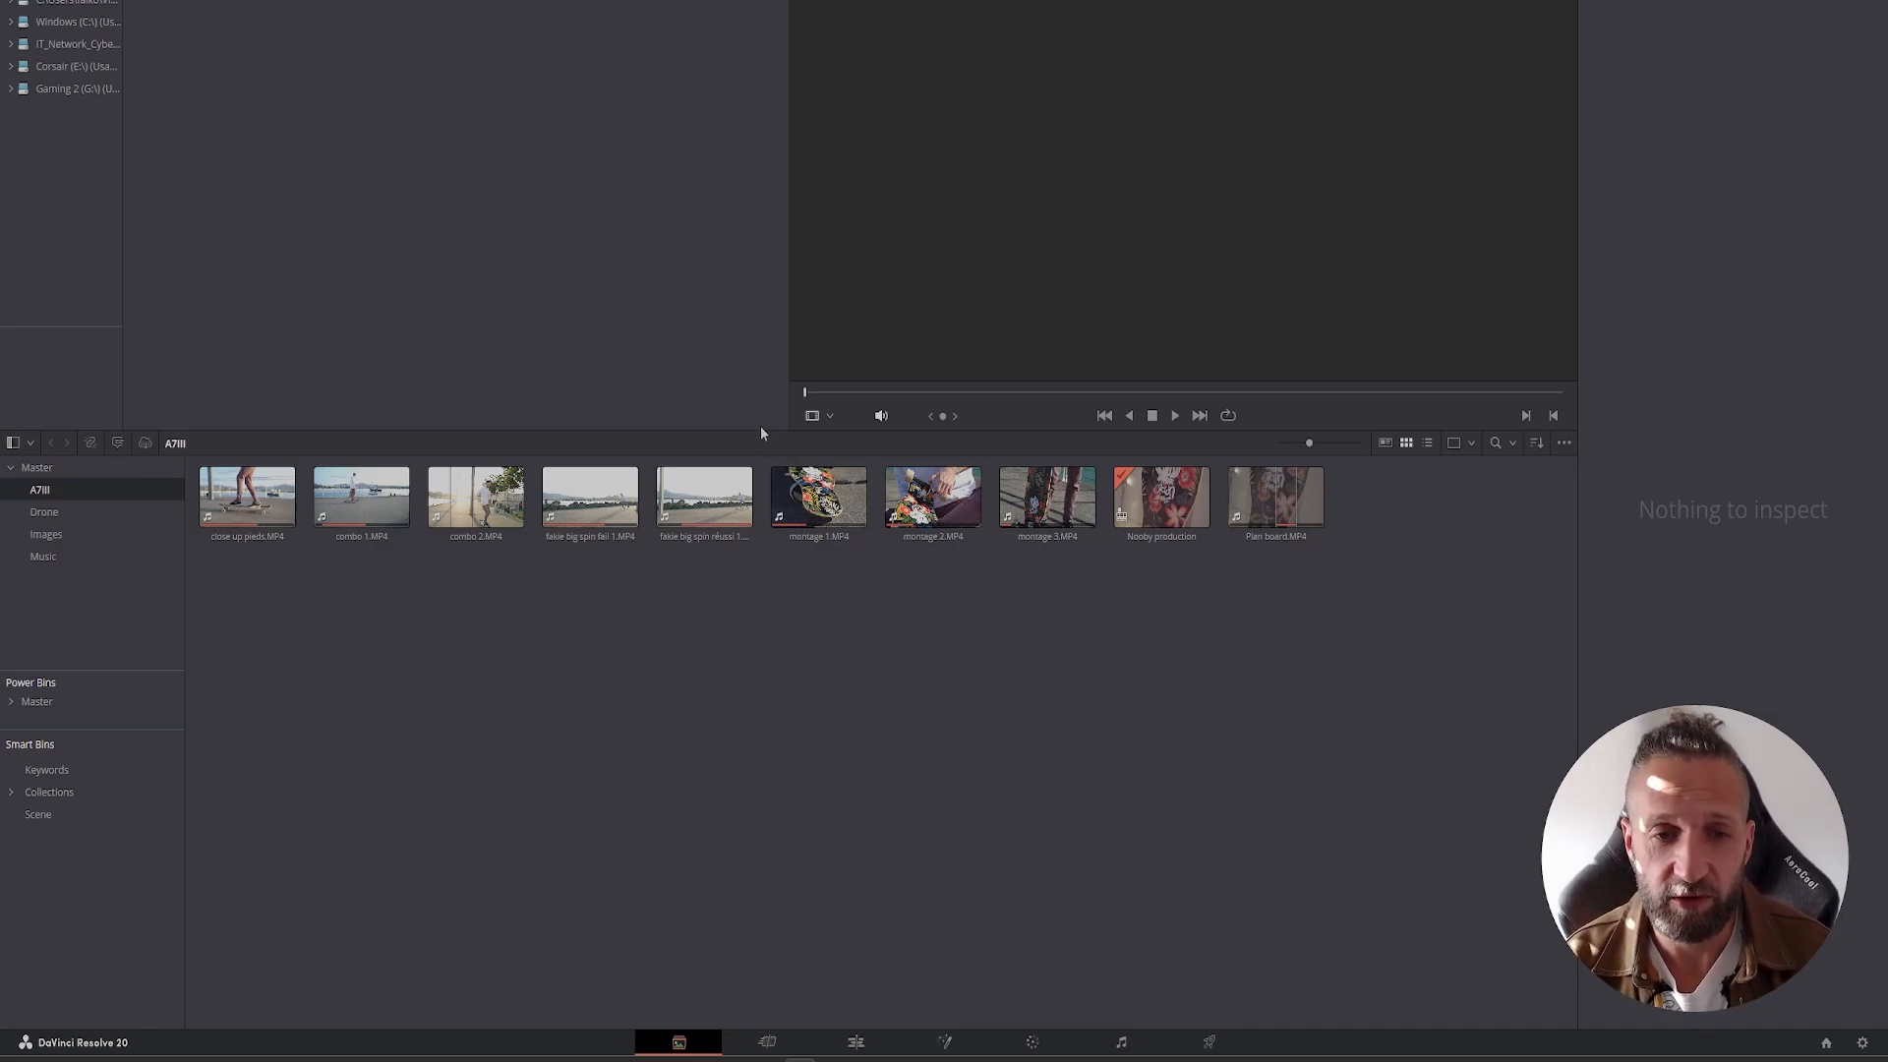
drag(759, 429, 761, 497)
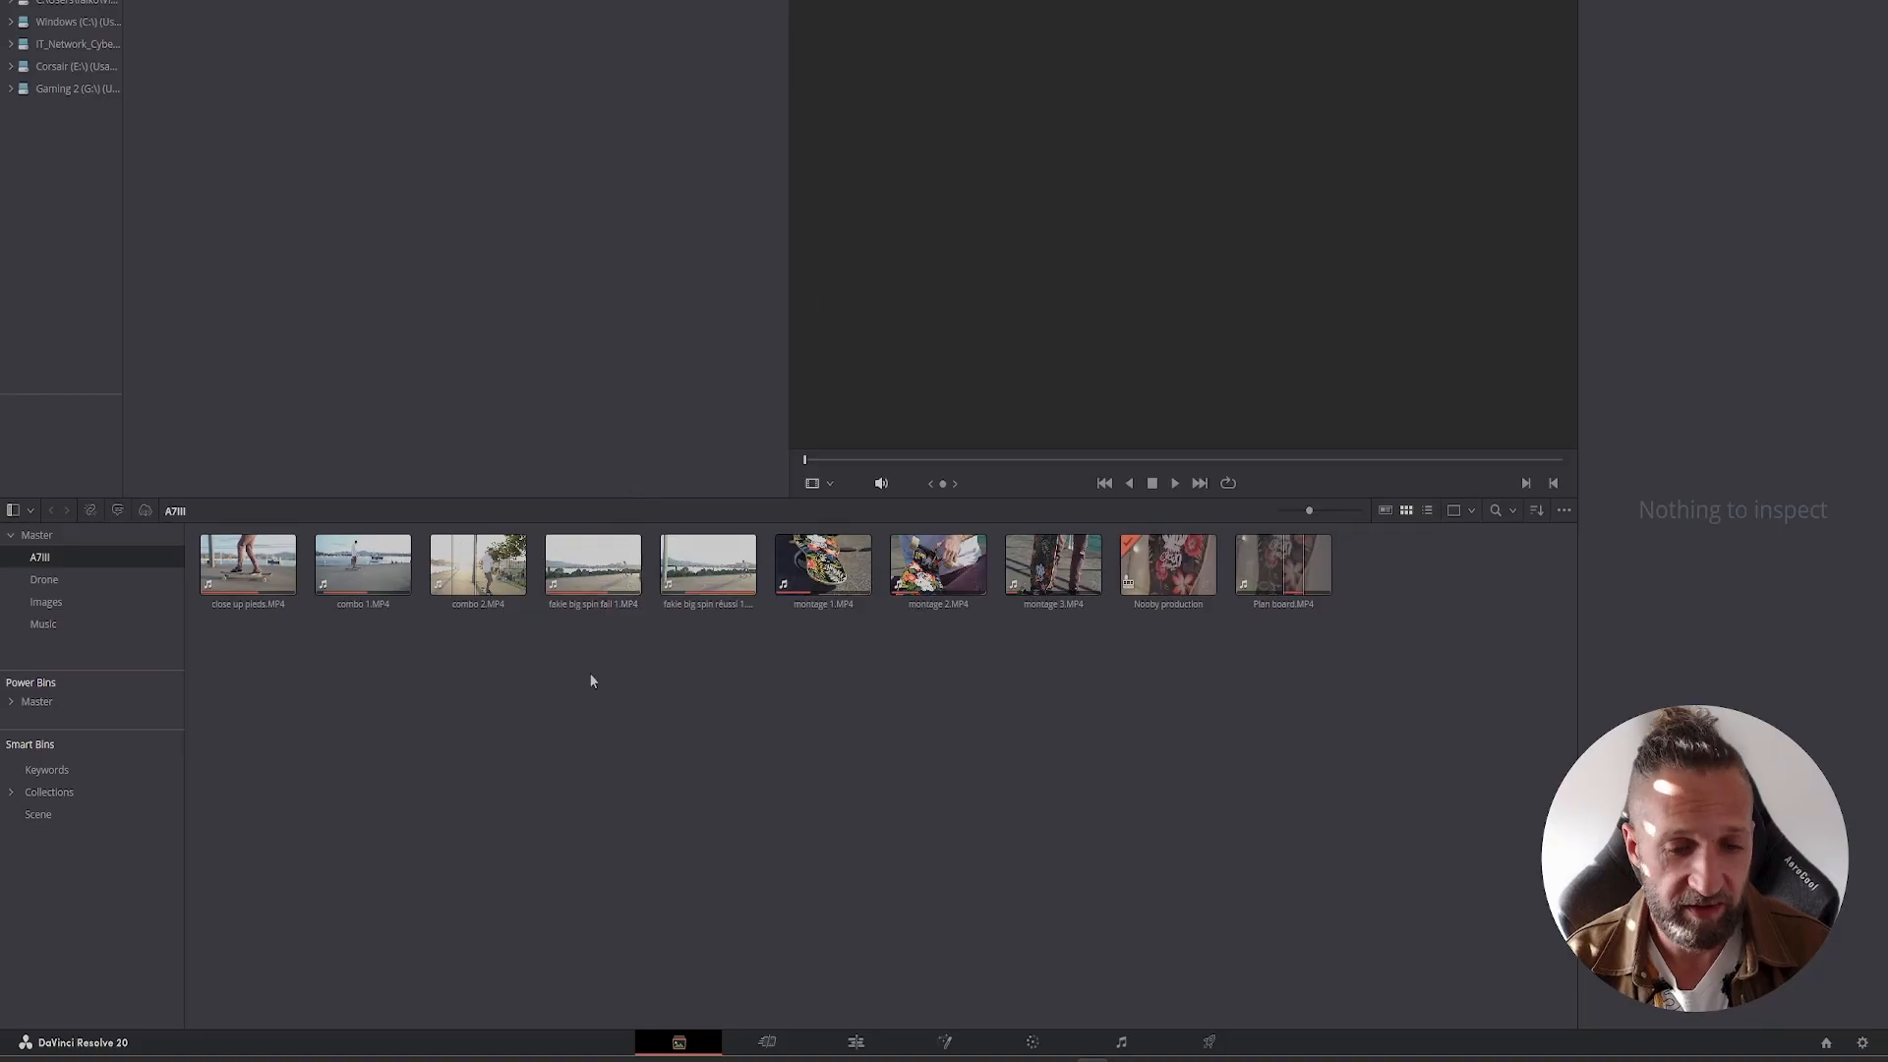
- Return to the Edit page and place close up pieds.MP4 on Video 1 in the empty timeline area, starting at about 01:00:46
click(857, 1043)
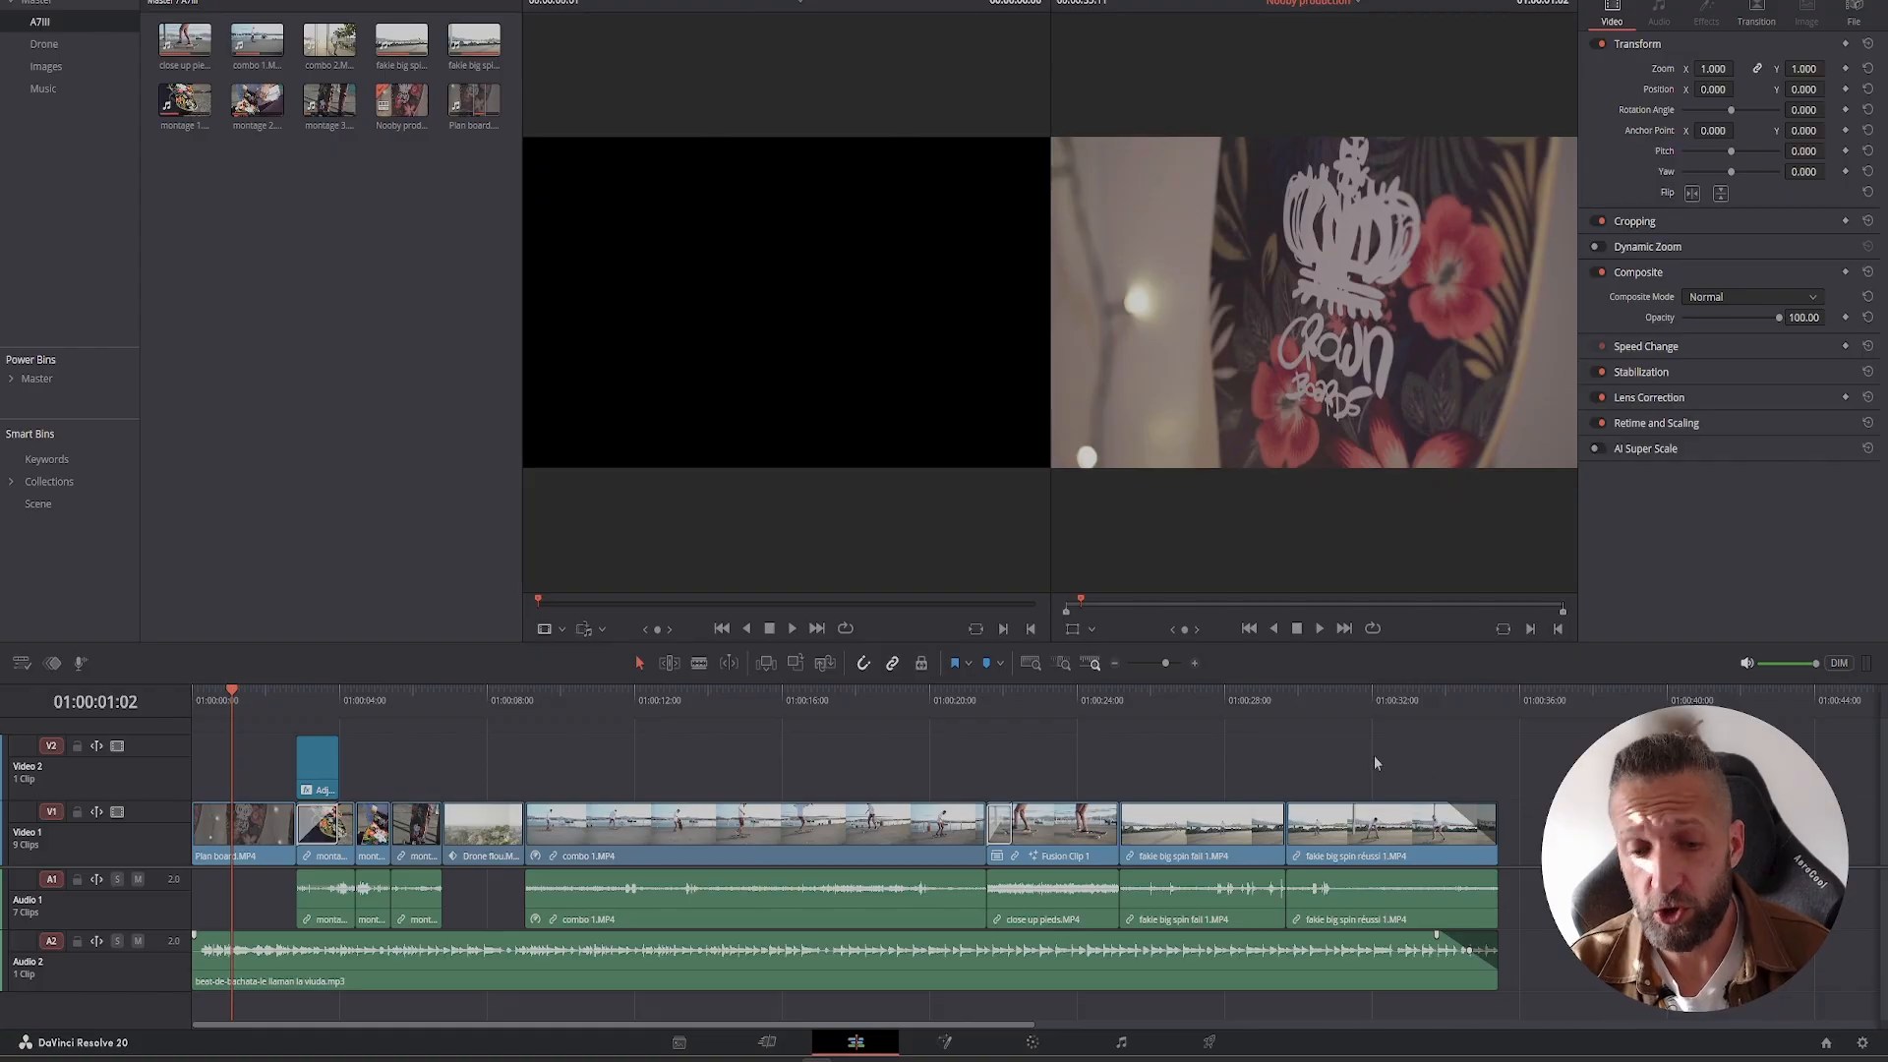
drag(728, 1026, 1247, 1049)
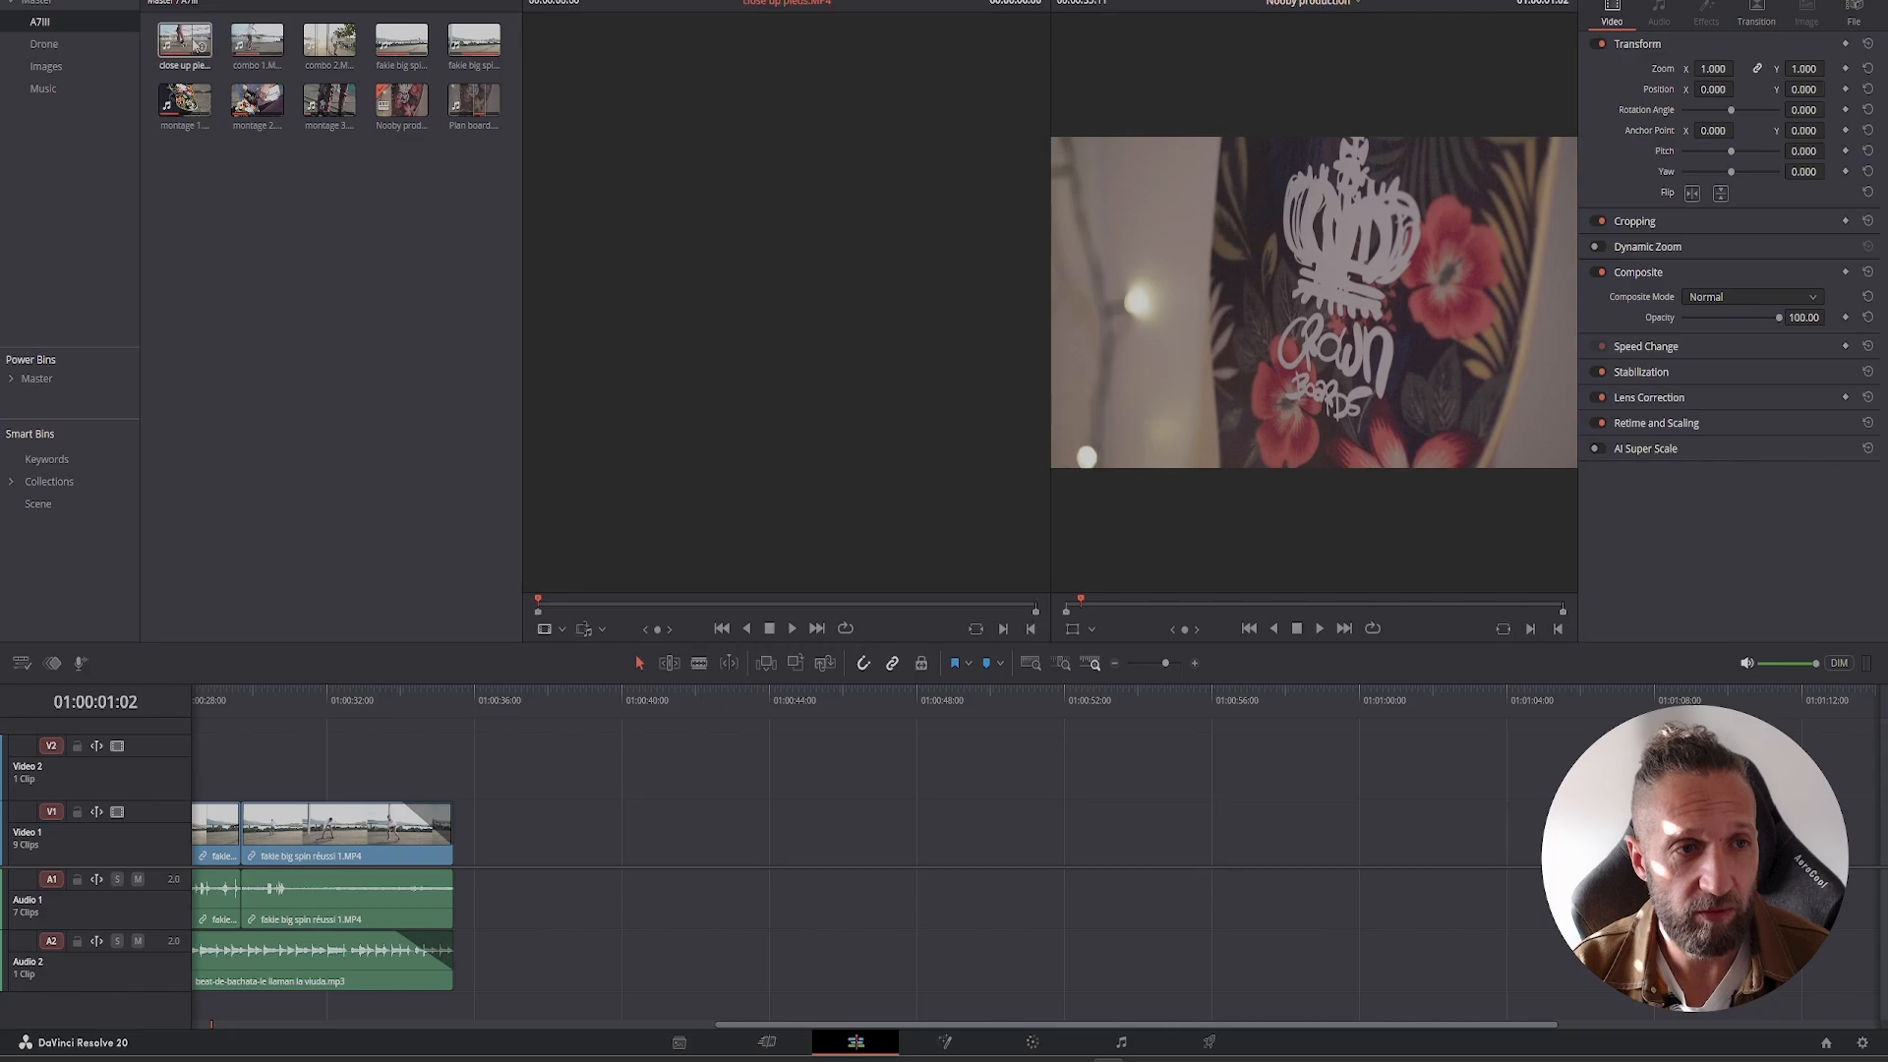
drag(194, 62, 829, 844)
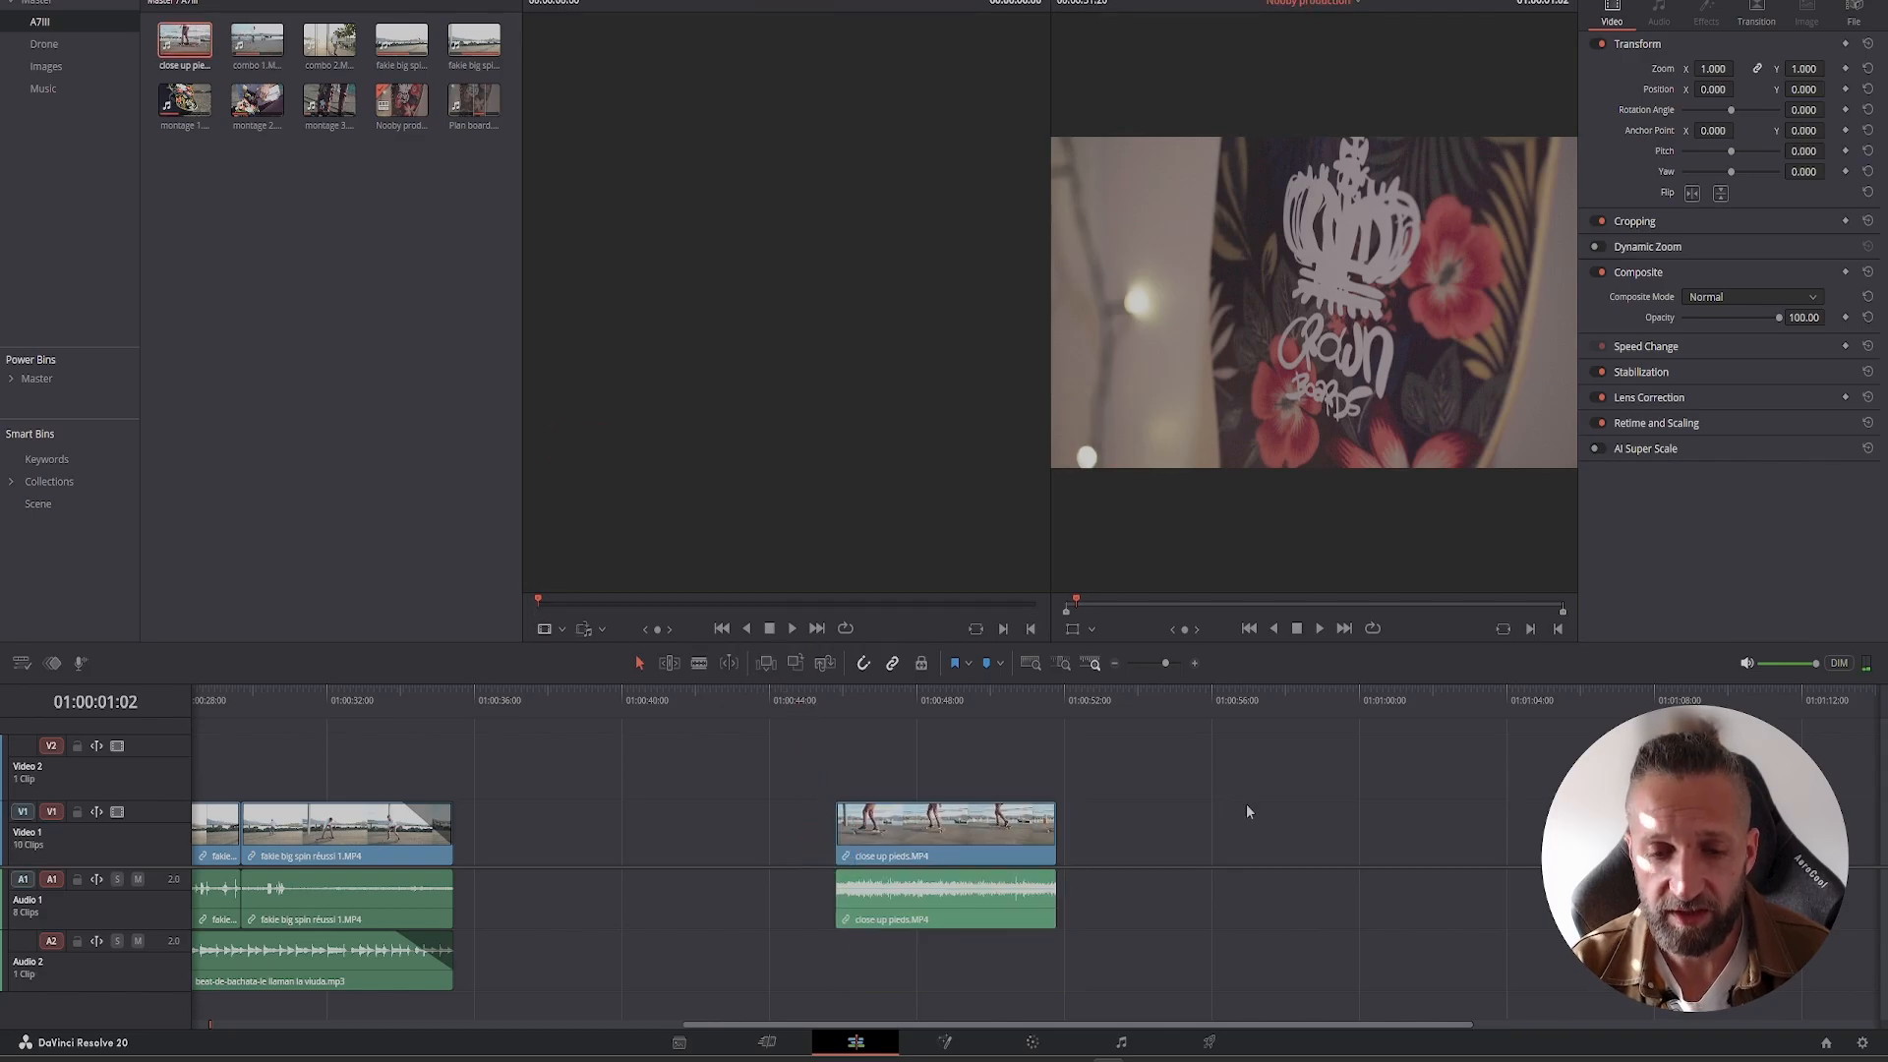
- Split the isolated close up pieds.MP4 clip at 01:00:47:09 with the blade
click(758, 694)
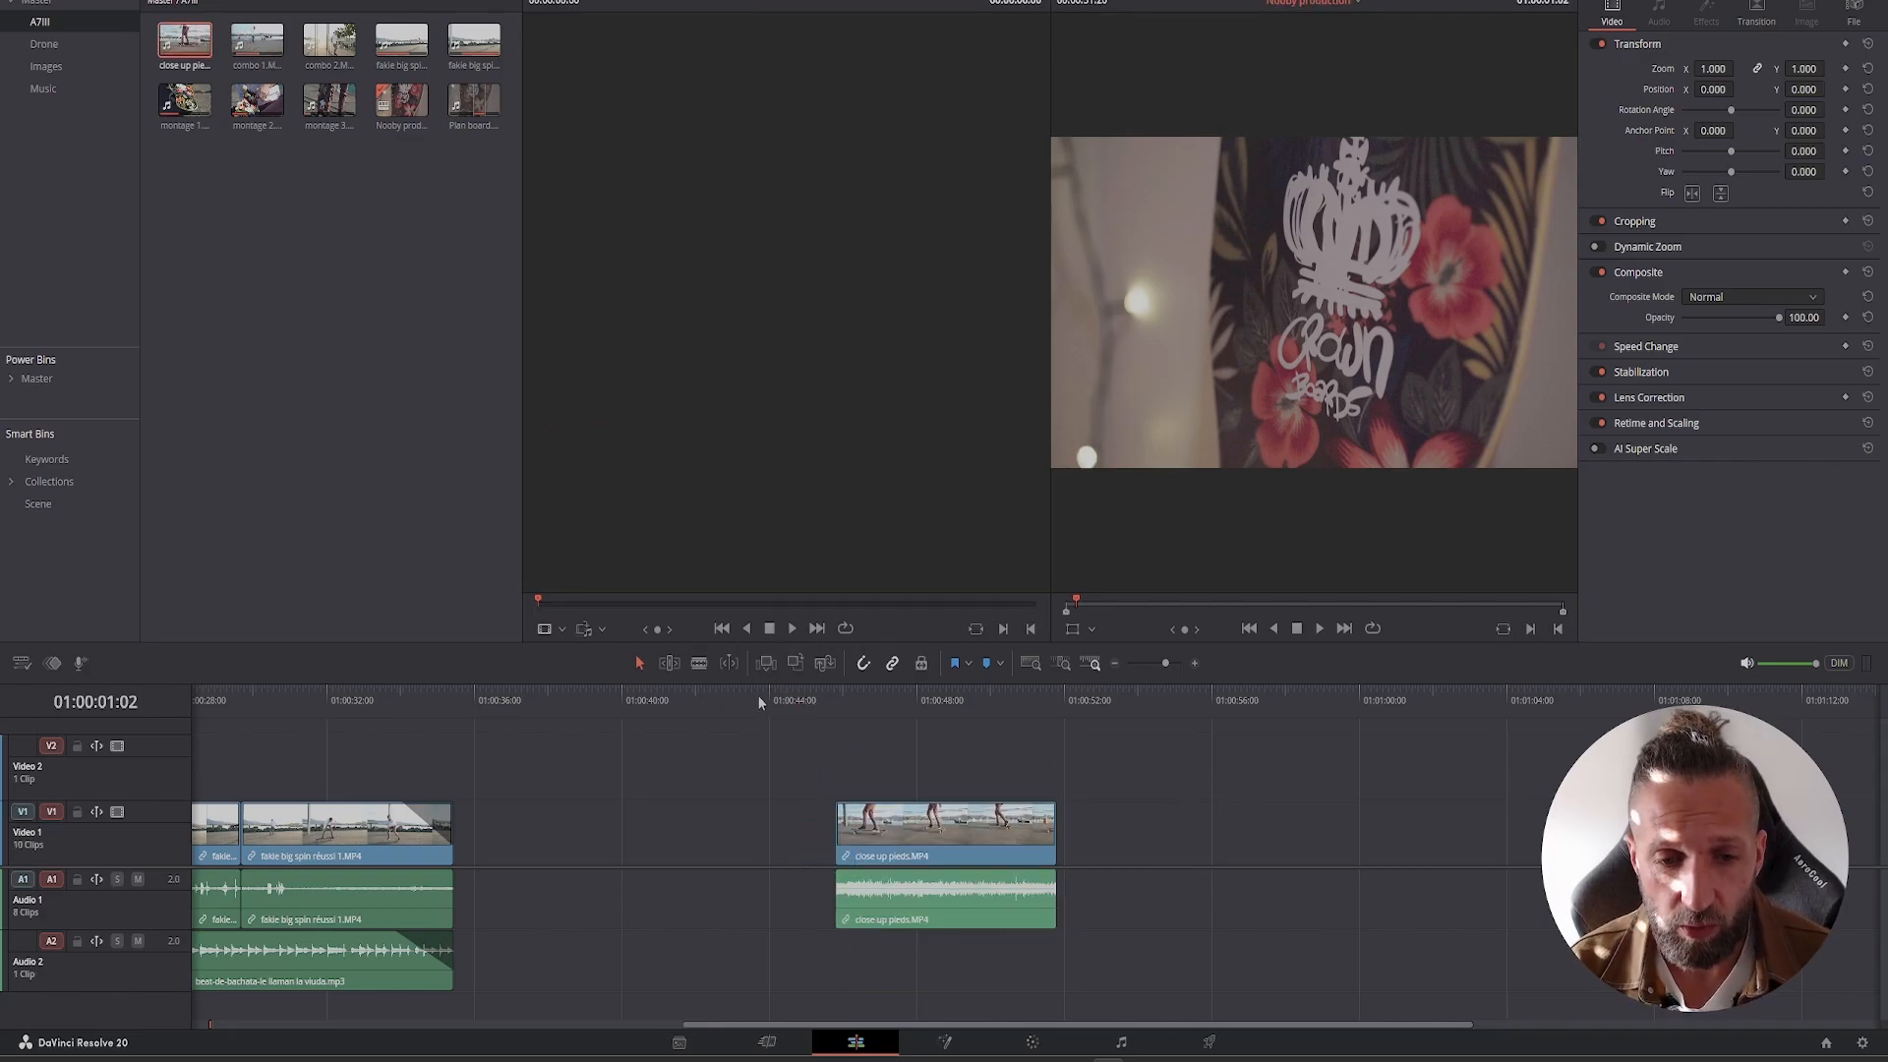
click(902, 694)
drag(899, 695, 894, 698)
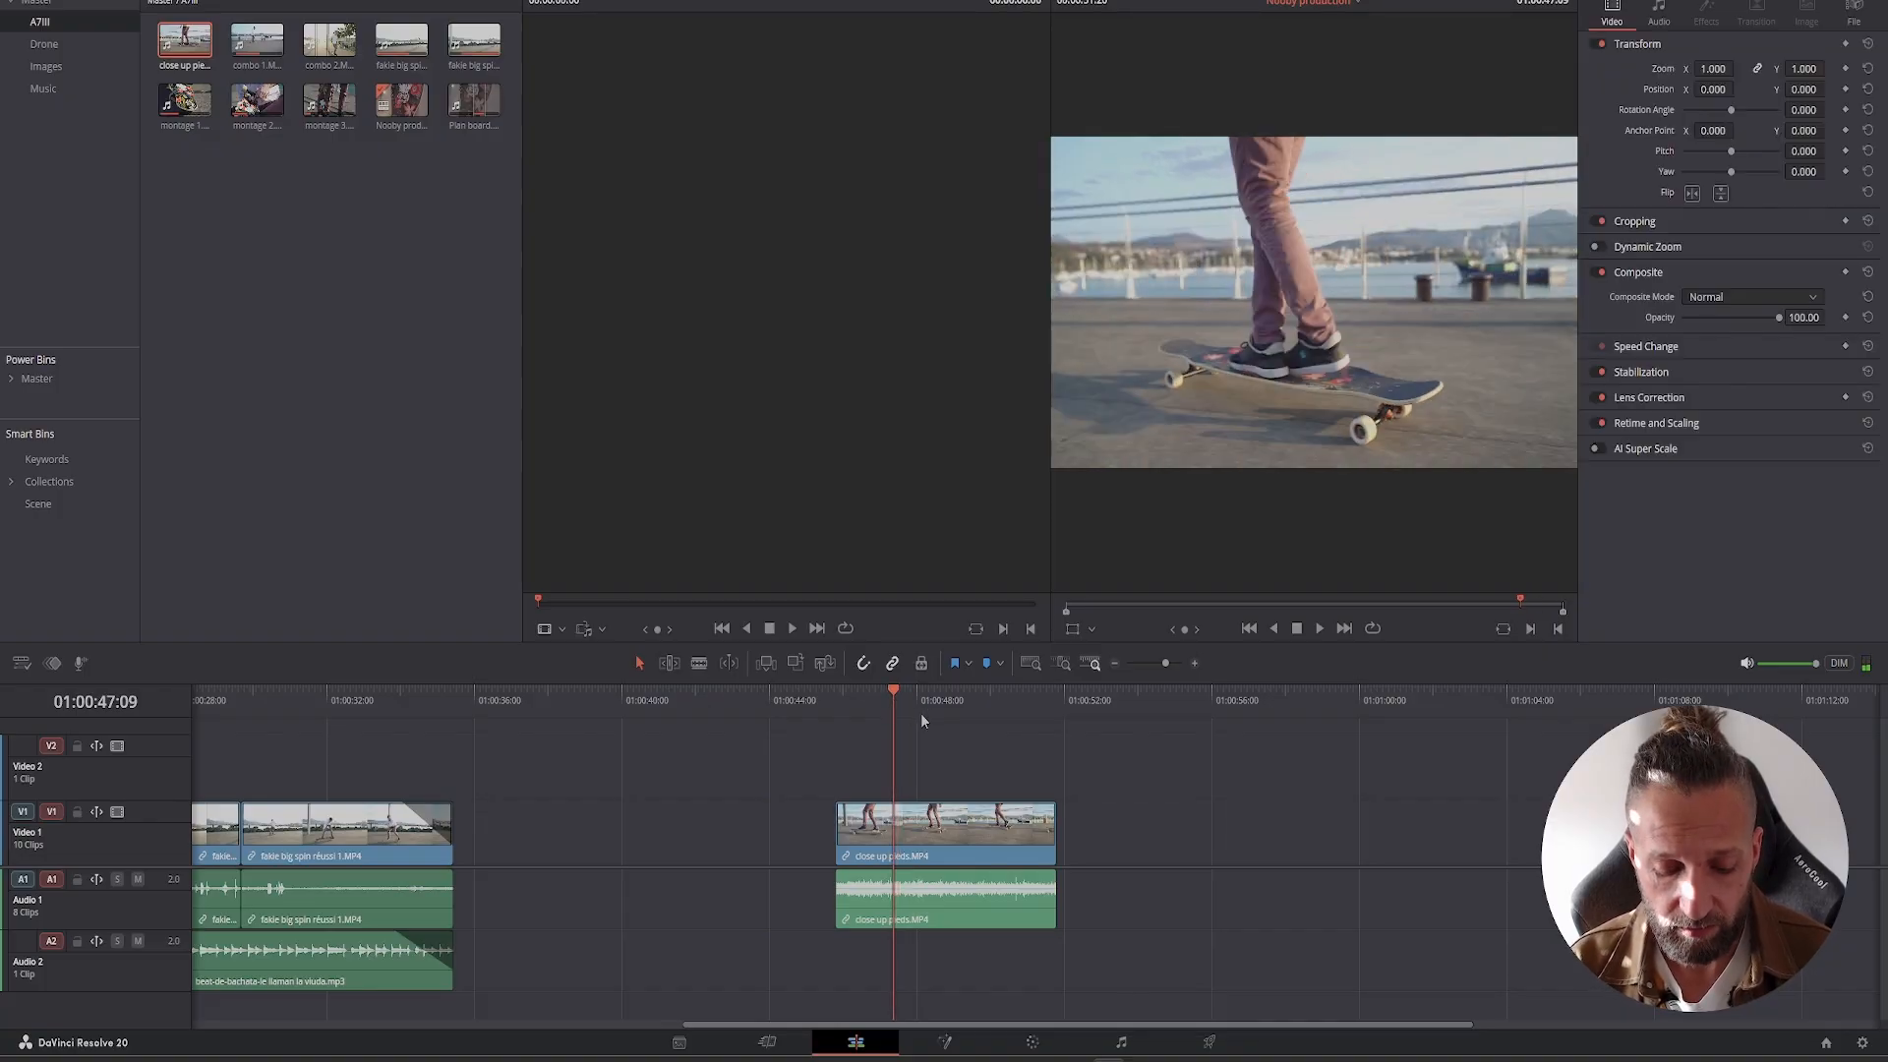
click(895, 836)
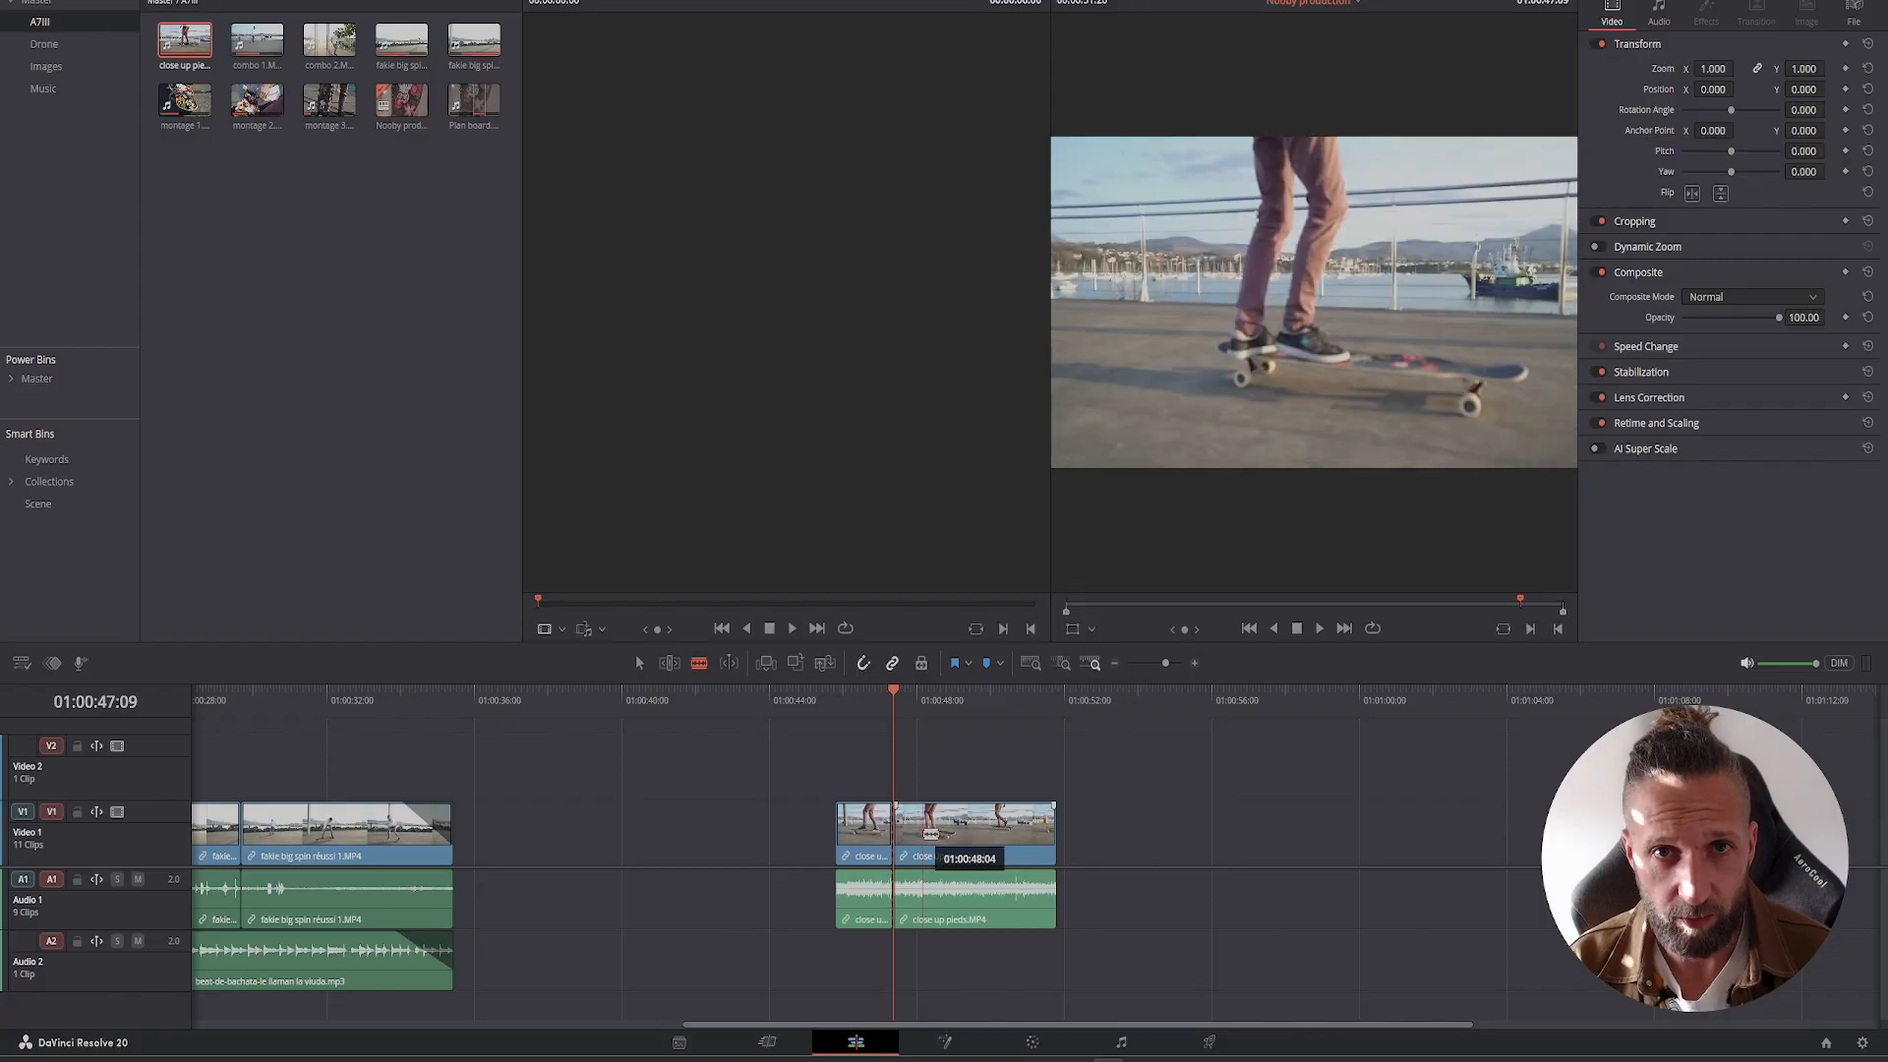
- Undo the split in close up pieds.MP4 and bring the playhead back near the clip's start, to 01:00:46:03
mouse_move(896, 697)
mouse_down()
mouse_move(946, 700)
mouse_move(906, 698)
mouse_up()
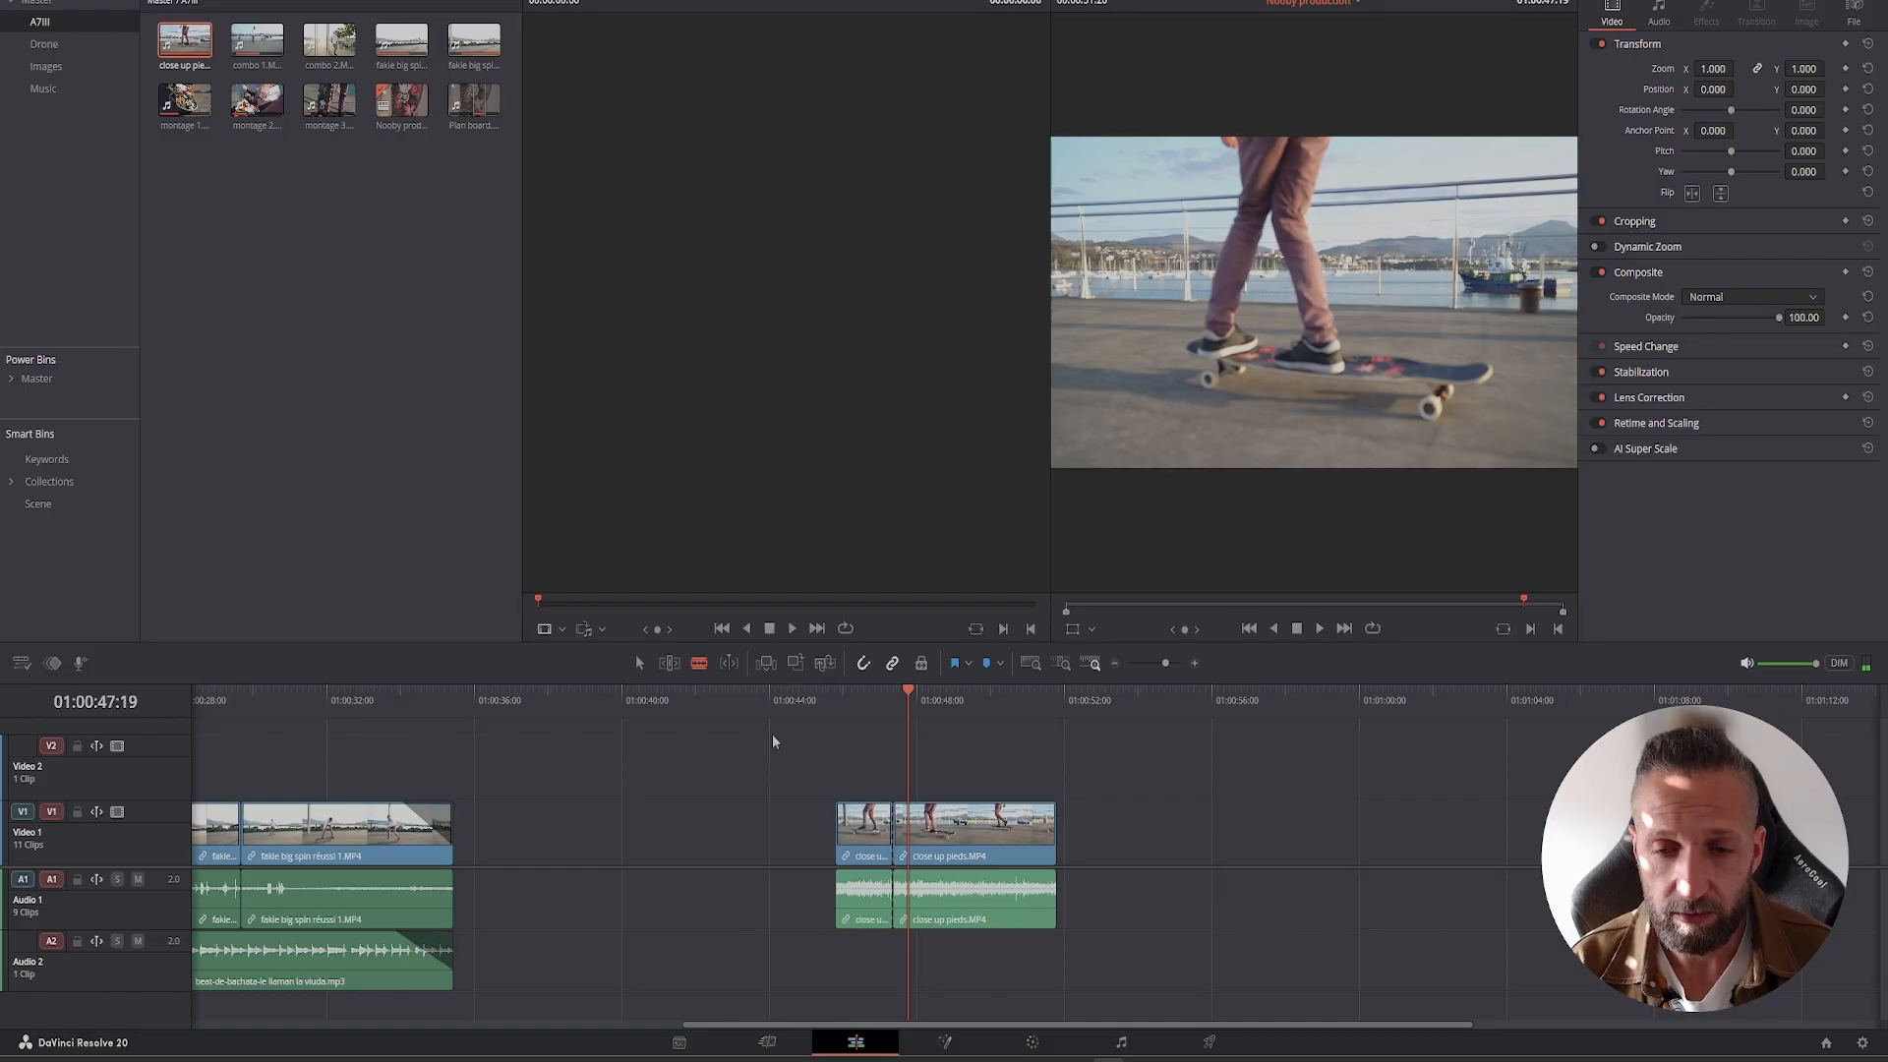
drag(908, 693, 854, 700)
key(ctrl+z)
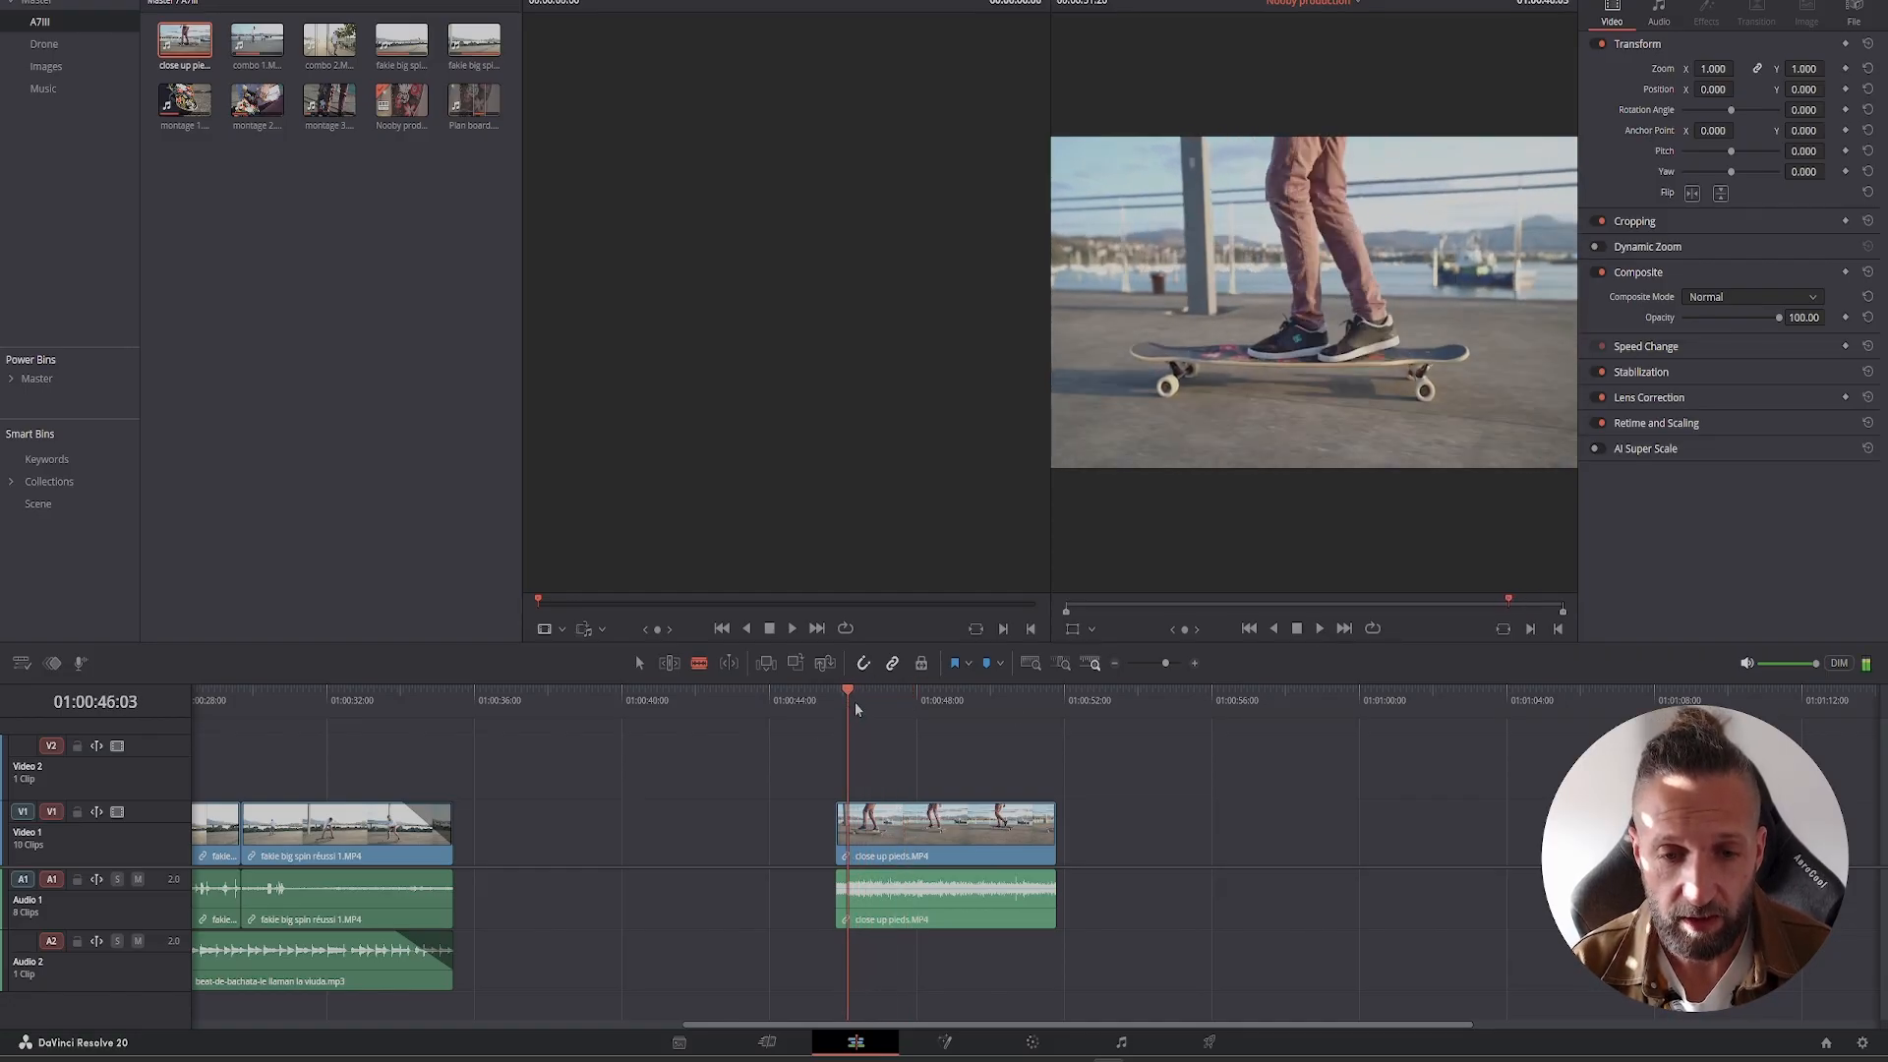
- Play the timeline through close up pieds.MP4 and split the clip at four points during playback, then stop
click(1320, 634)
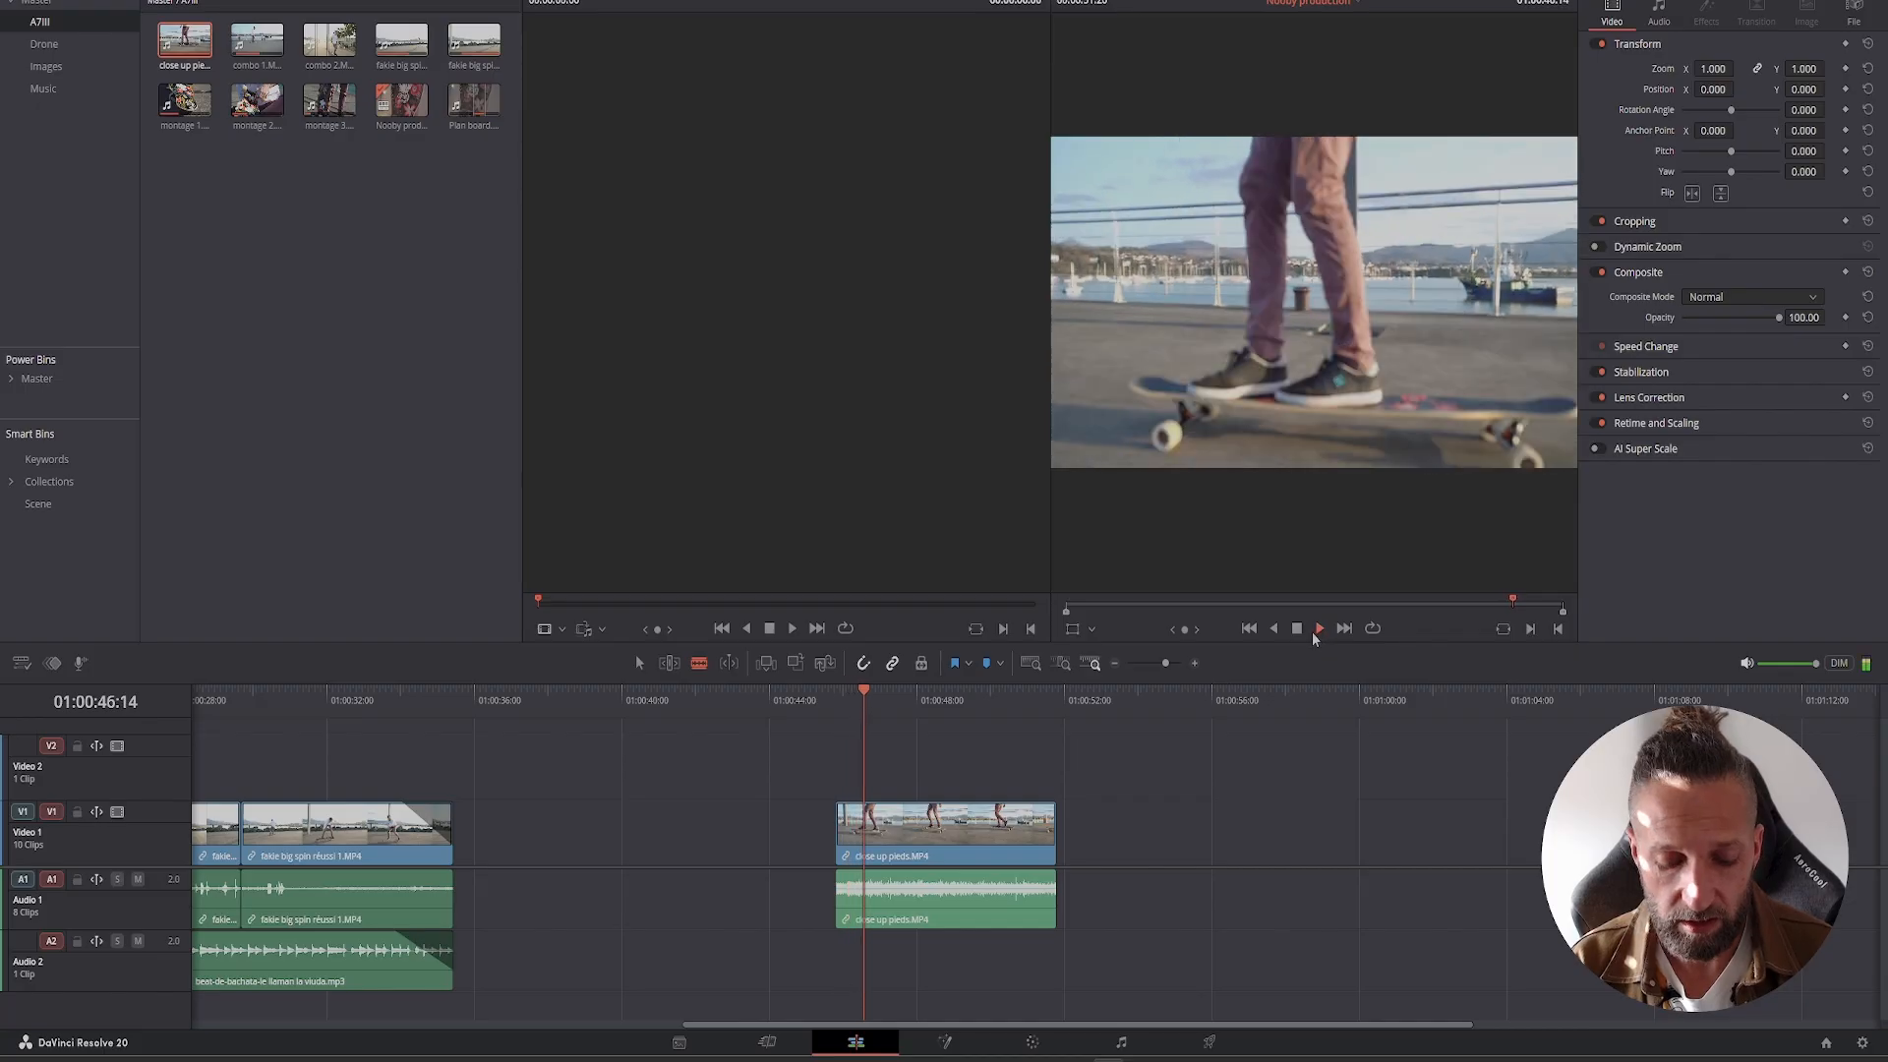
key(ctrl+b)
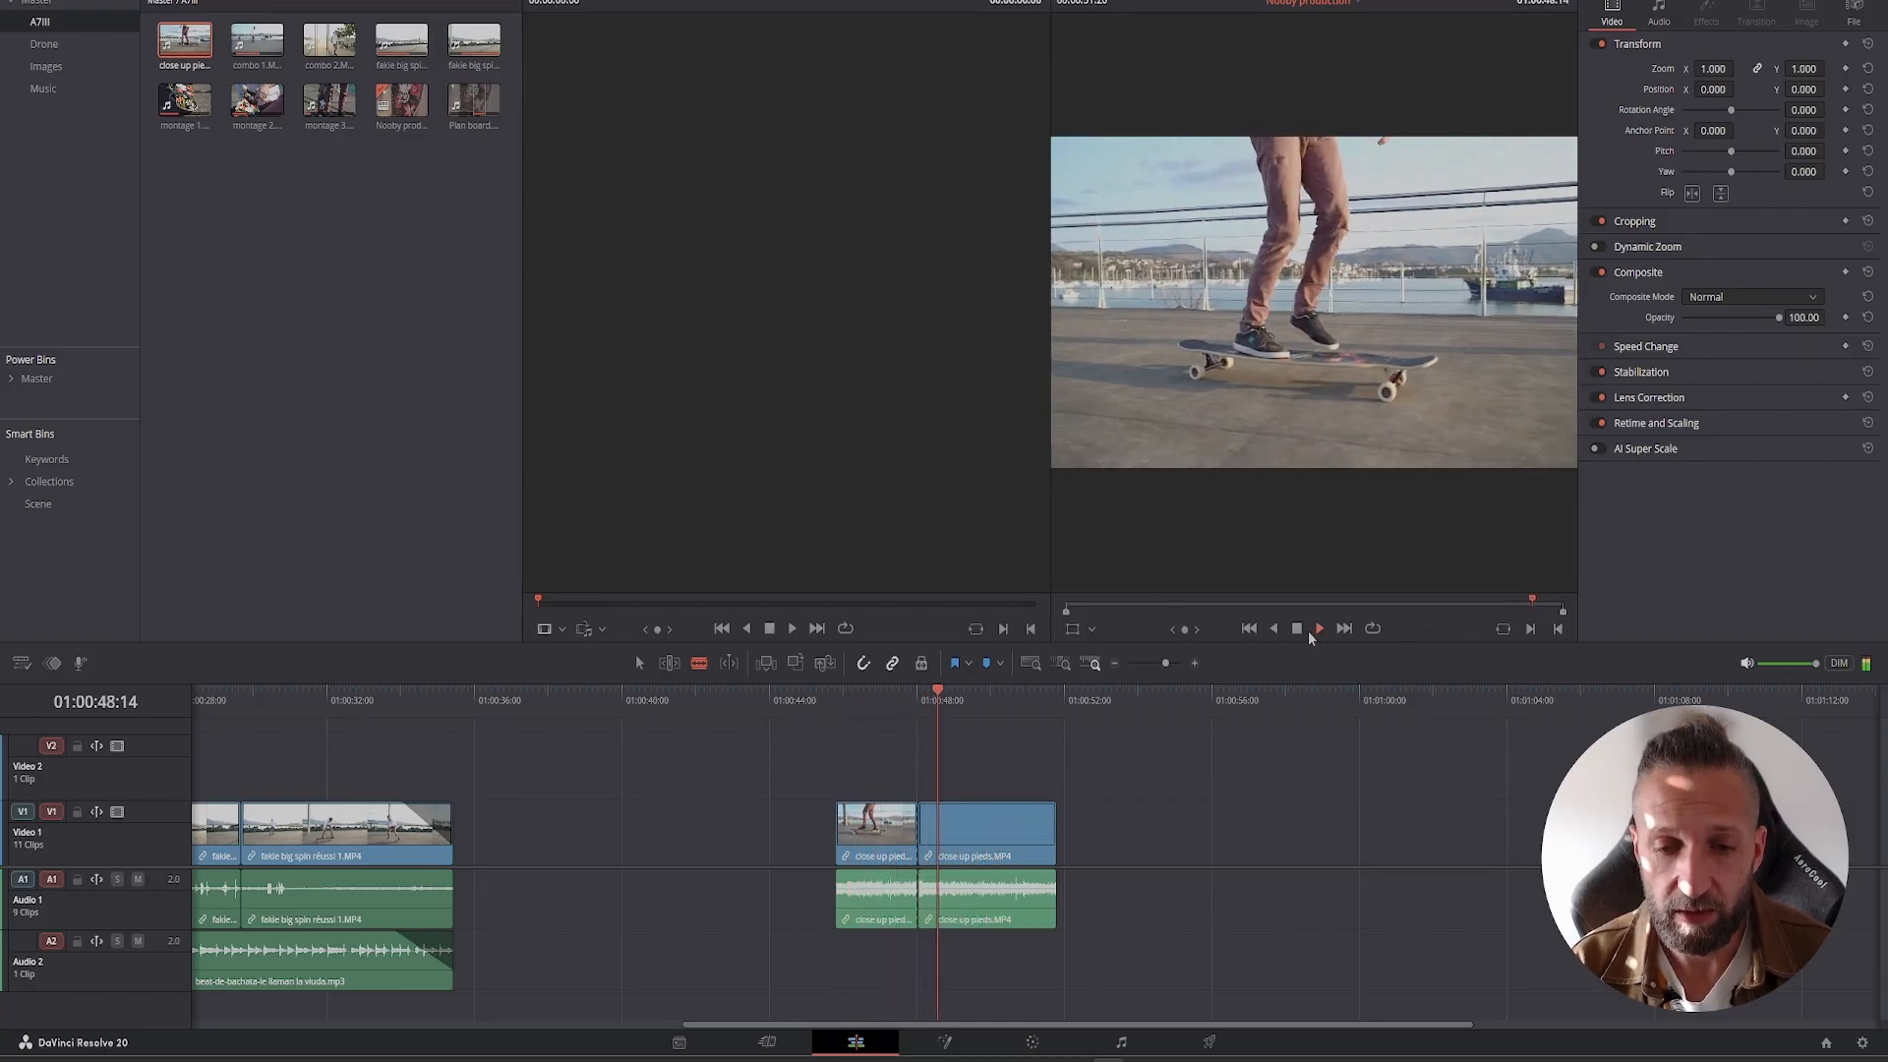
key(ctrl+b)
key(ctrl+b)
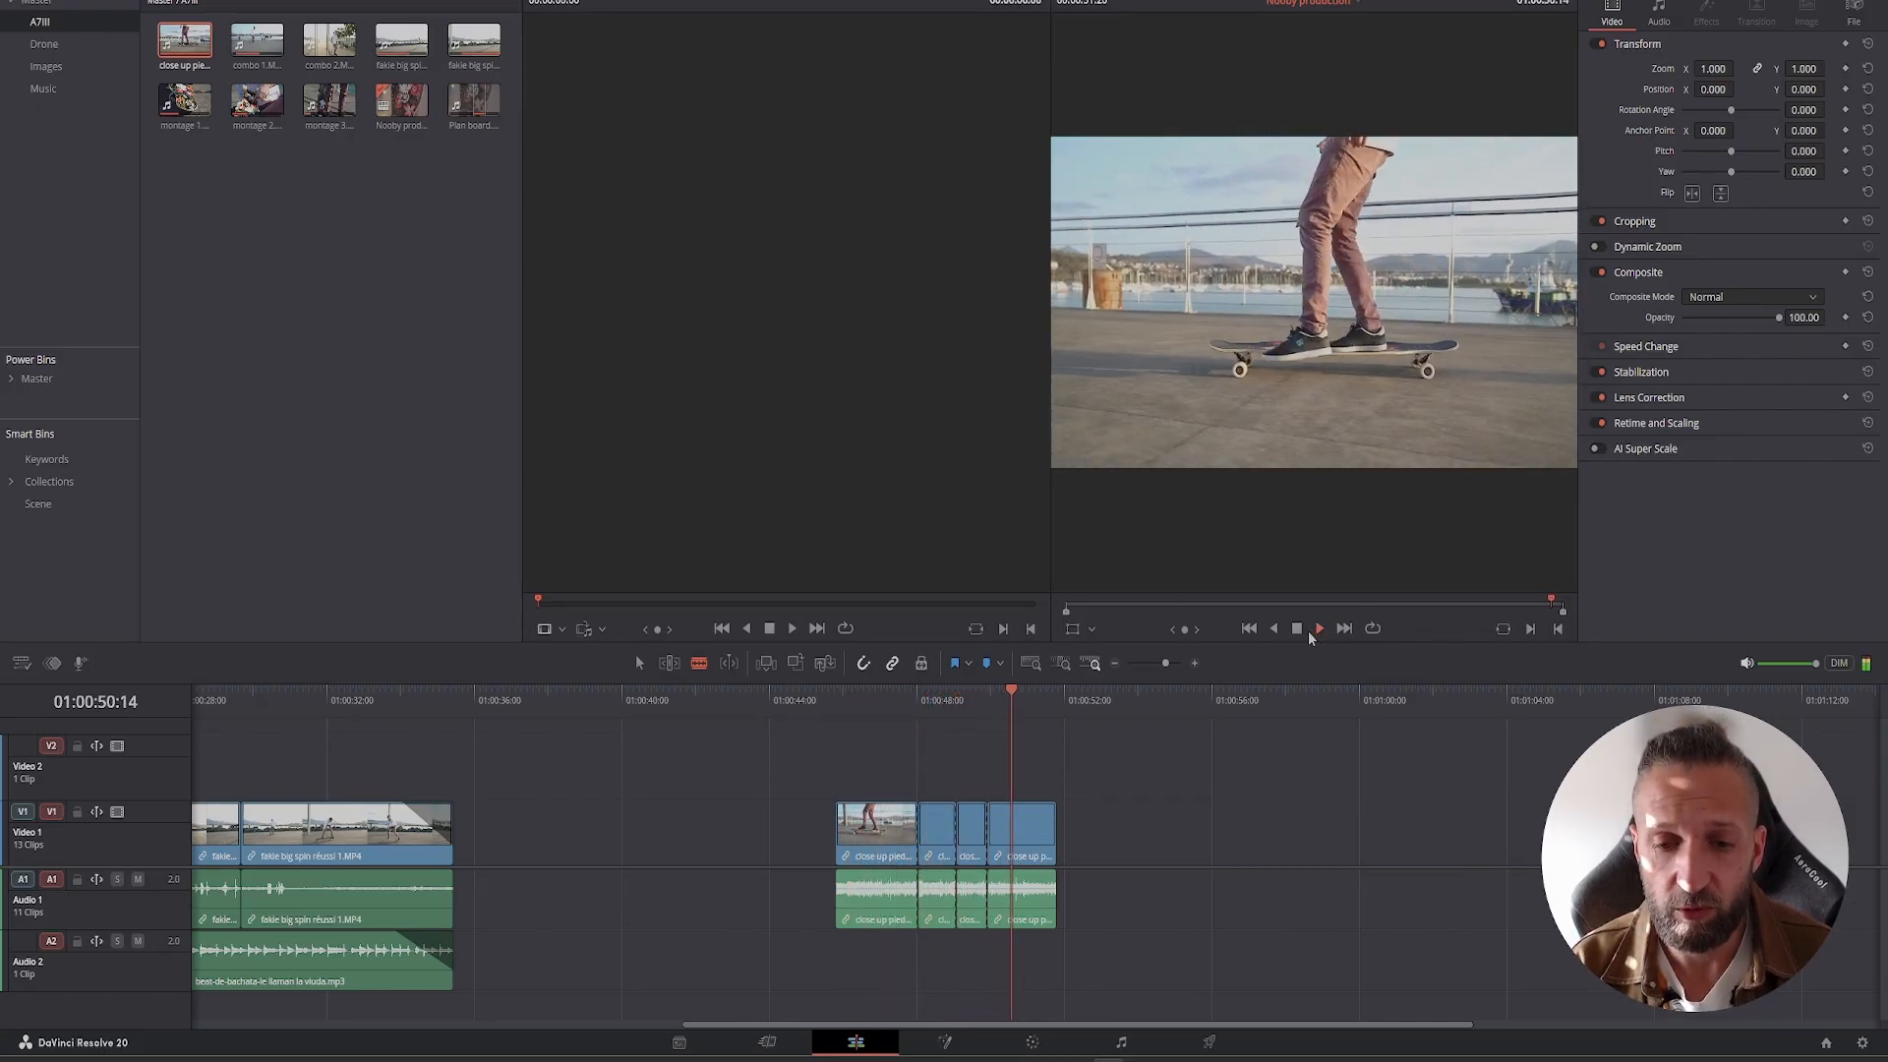
key(ctrl+b)
click(1298, 630)
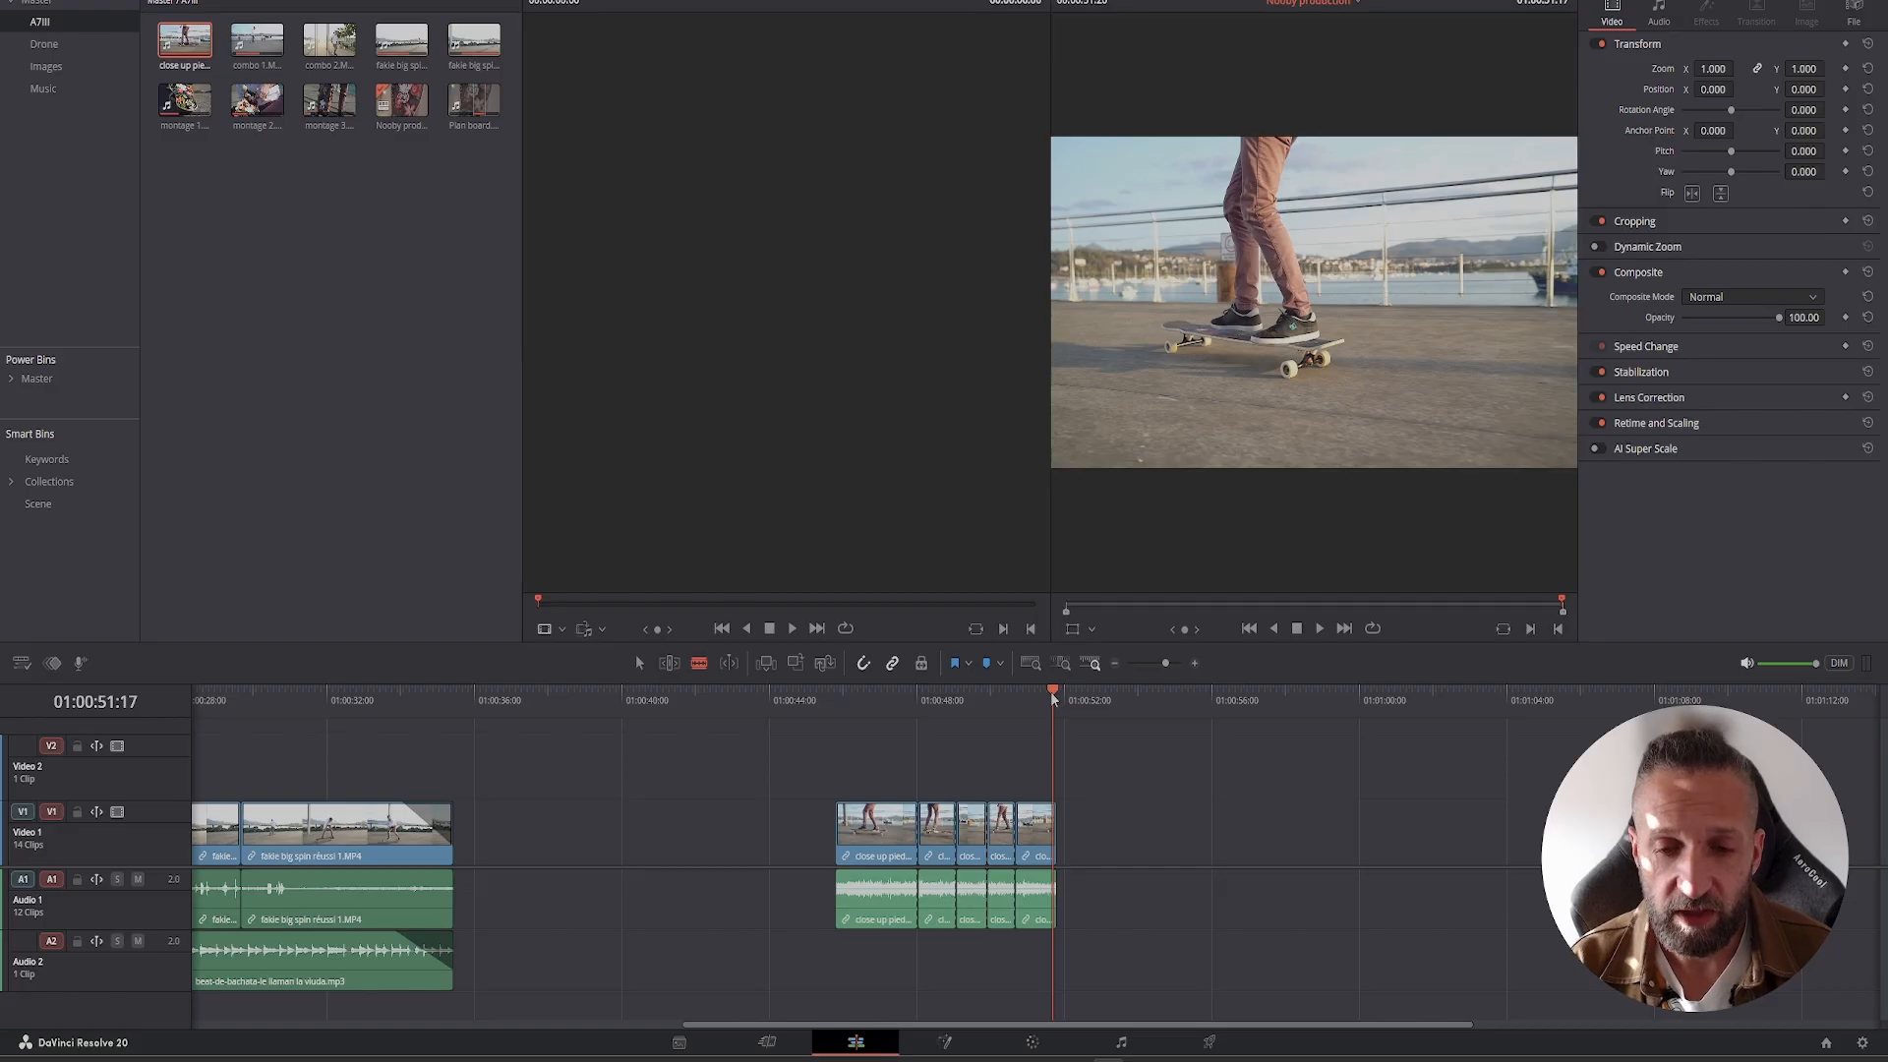
- Ripple delete the second segment of the split close up pieds.MP4 clip
mouse_move(1051, 692)
mouse_down()
mouse_move(1023, 690)
mouse_move(1052, 690)
mouse_up()
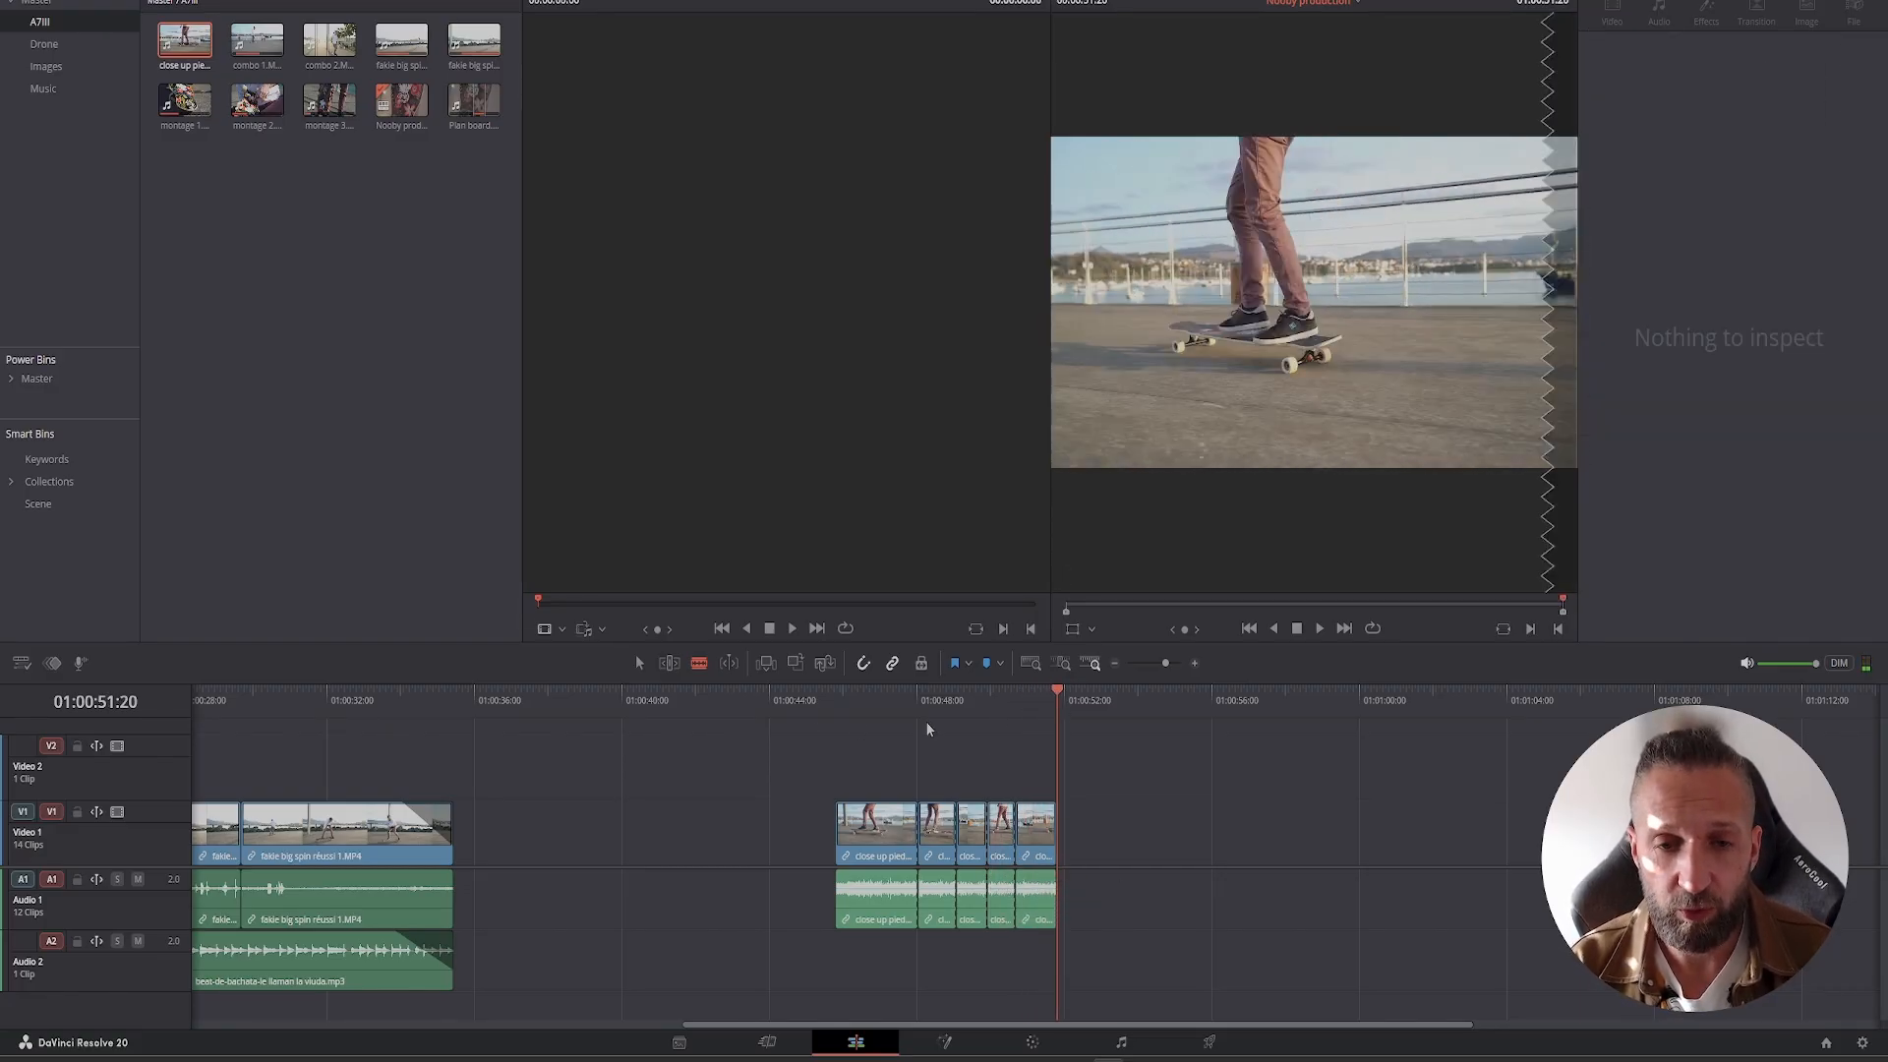
click(936, 828)
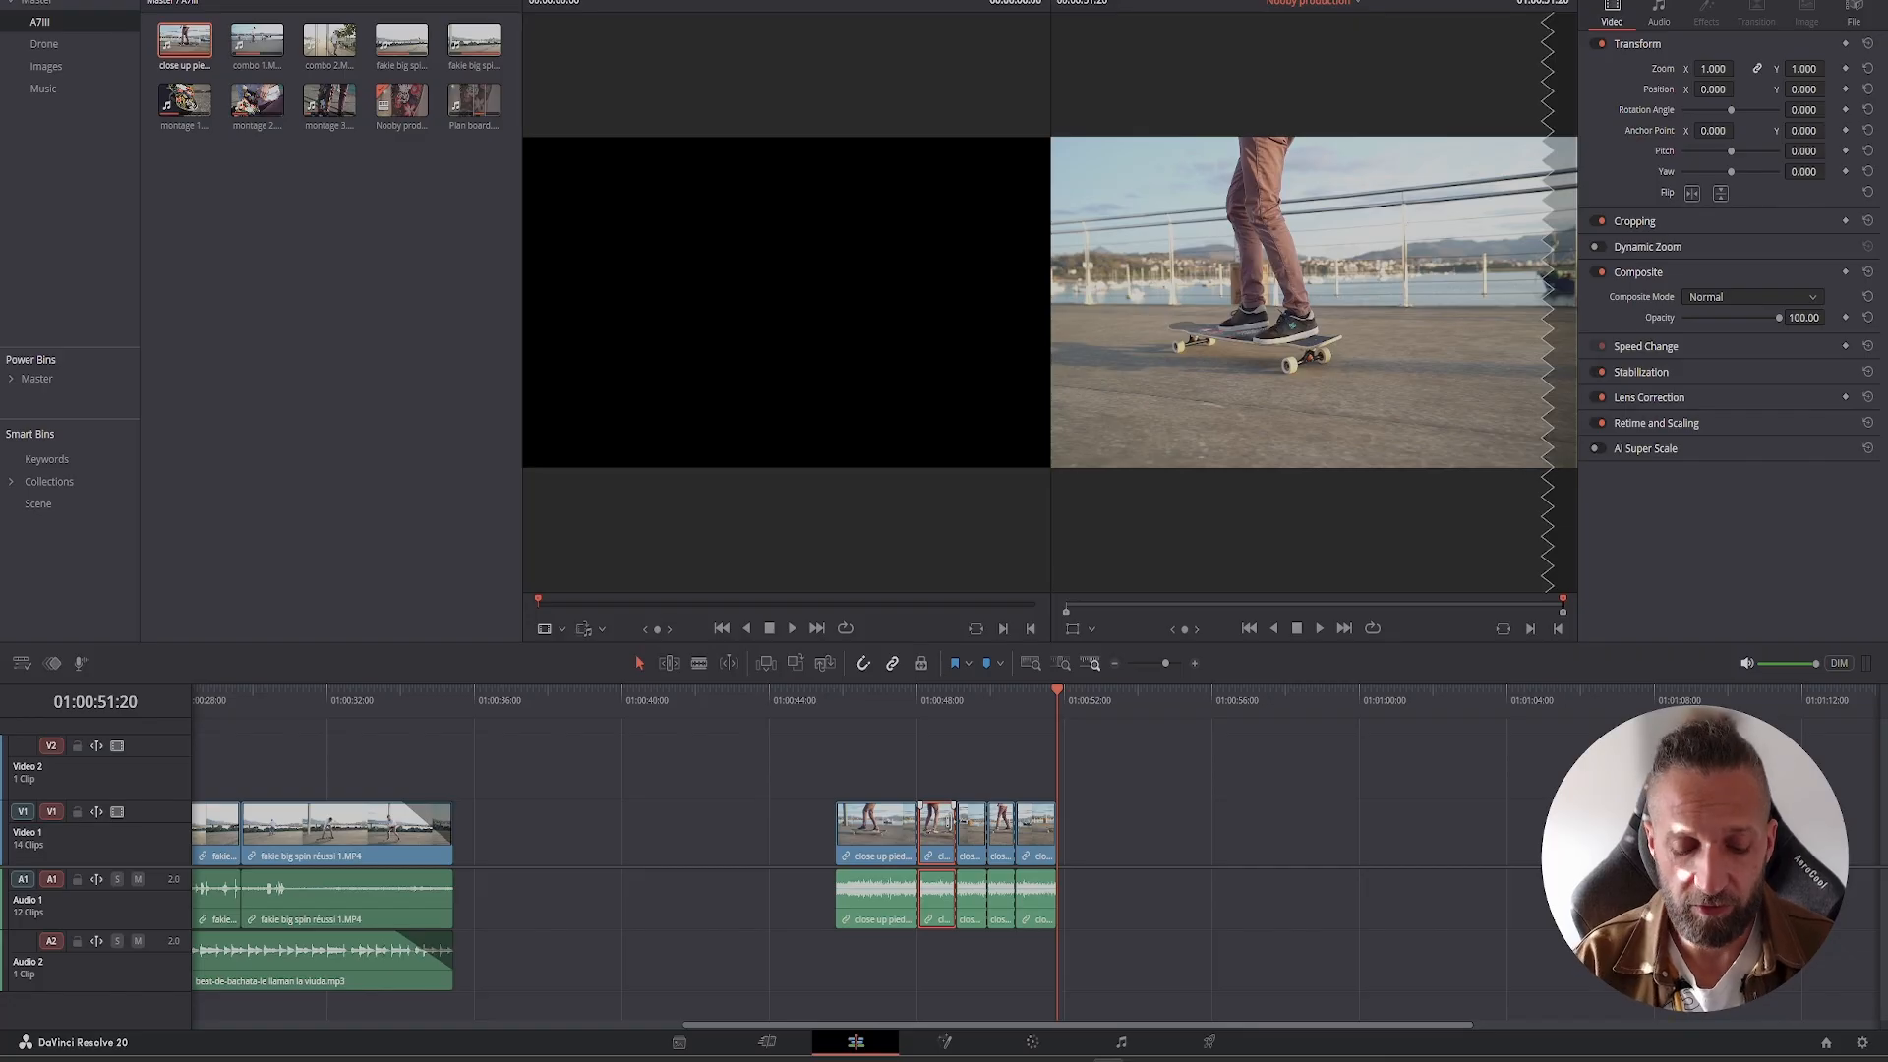
key(Delete)
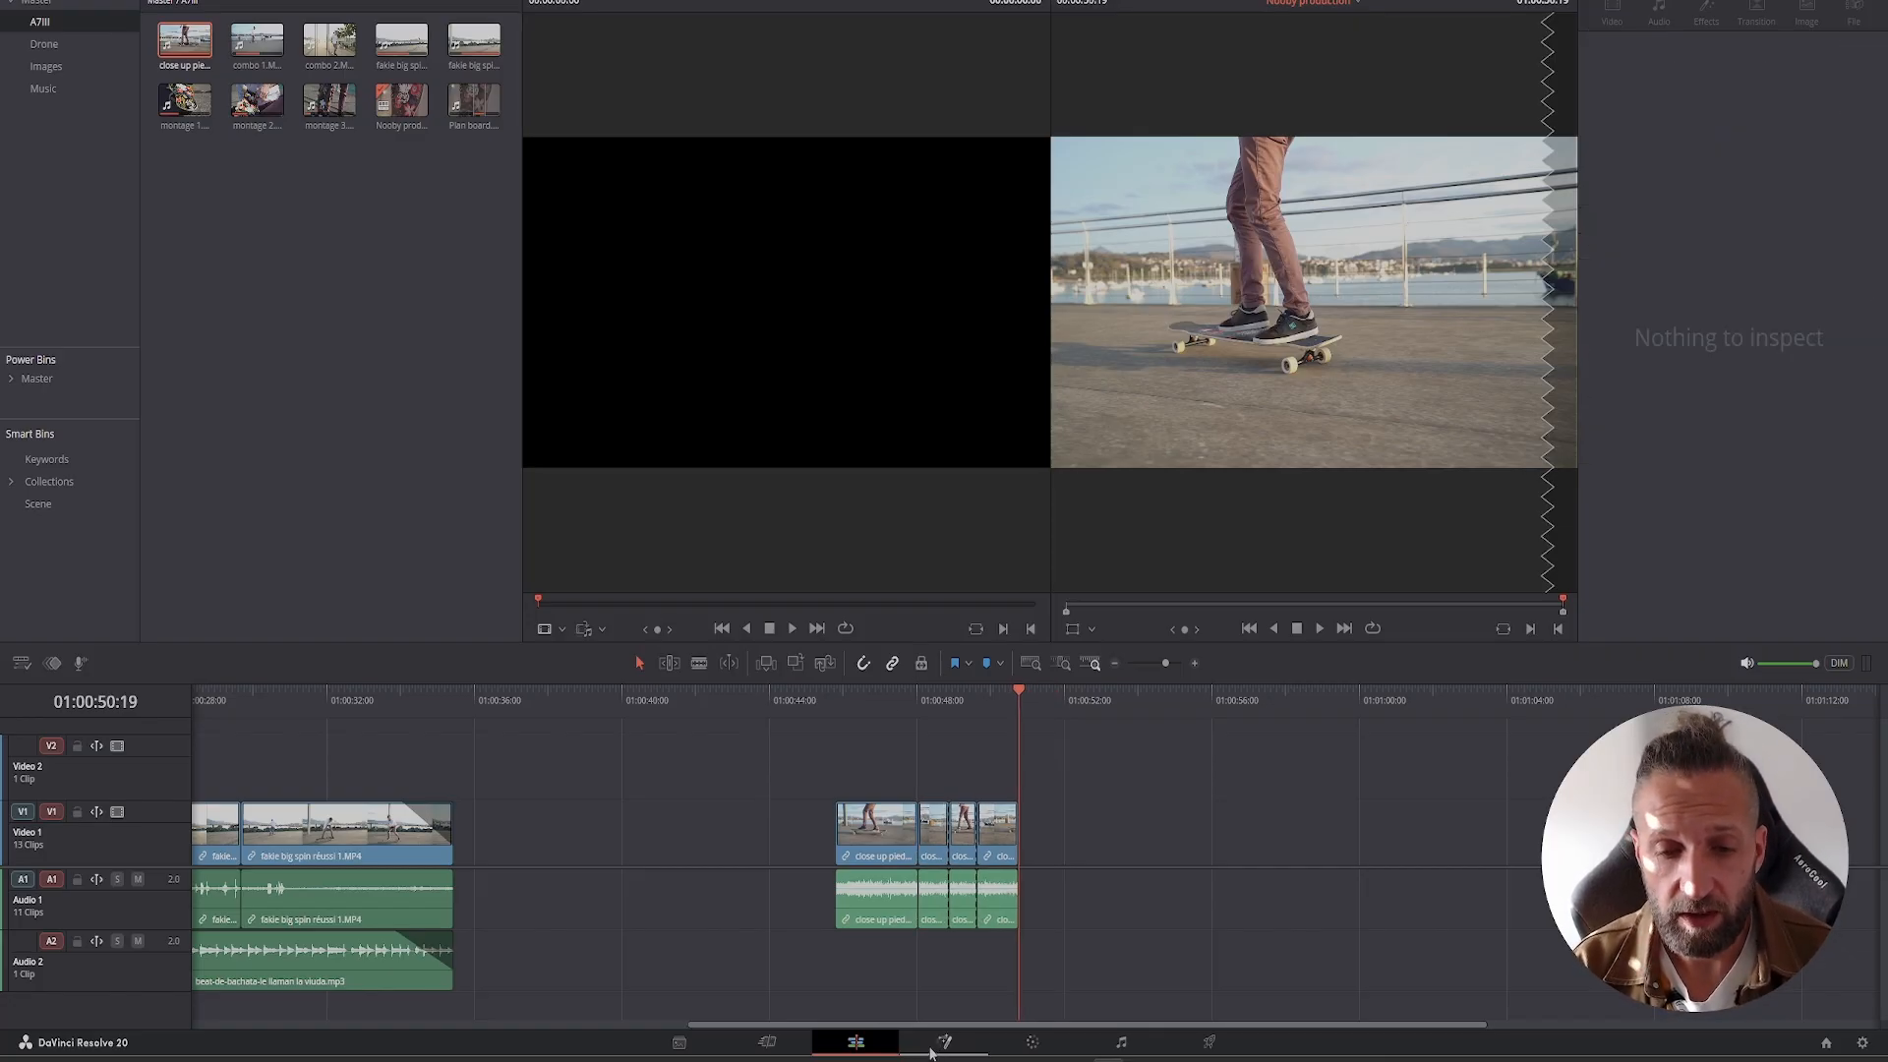
- Undo the segment deletion and all four splits to restore close up pieds.MP4 as one clip
key(ctrl+z)
key(ctrl+z)
key(ctrl+z)
key(ctrl+z)
key(ctrl+z)
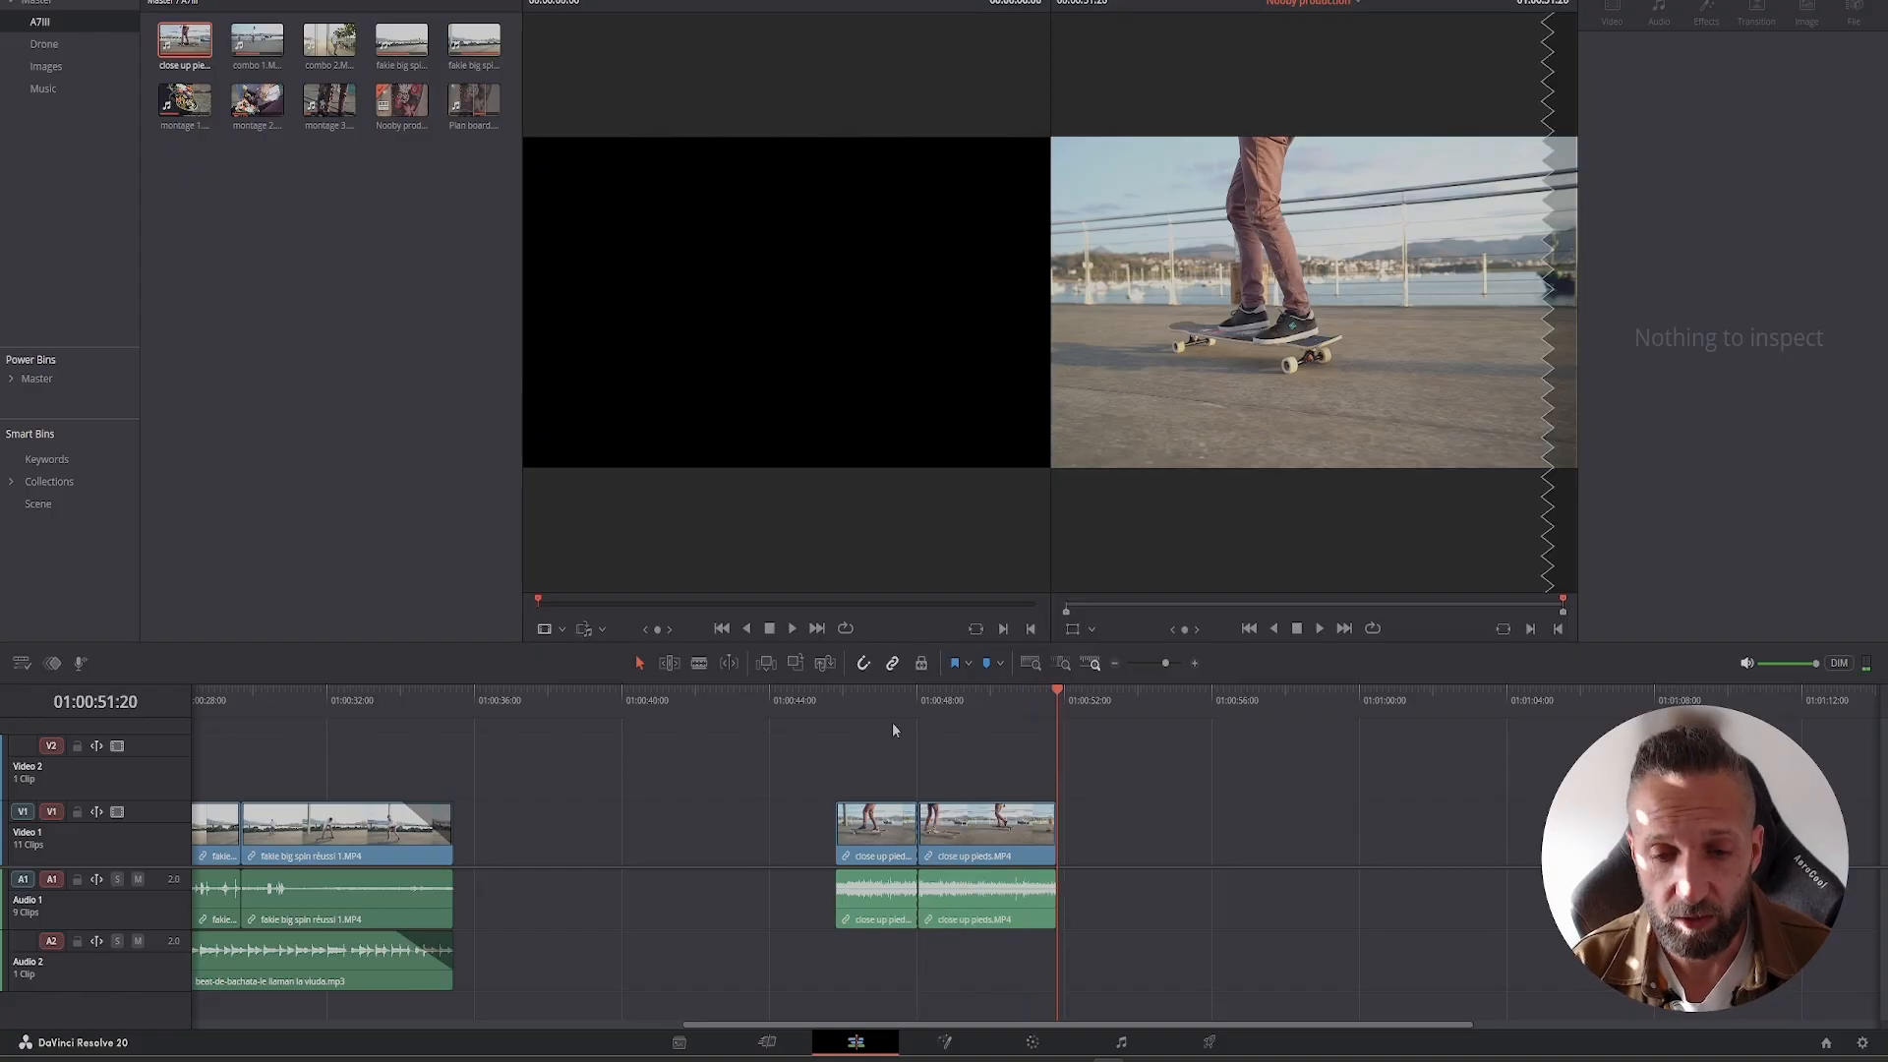
- Try shortening close up pieds.MP4 from both ends in Trim Edit Mode, and undo the trims
drag(1054, 693, 871, 705)
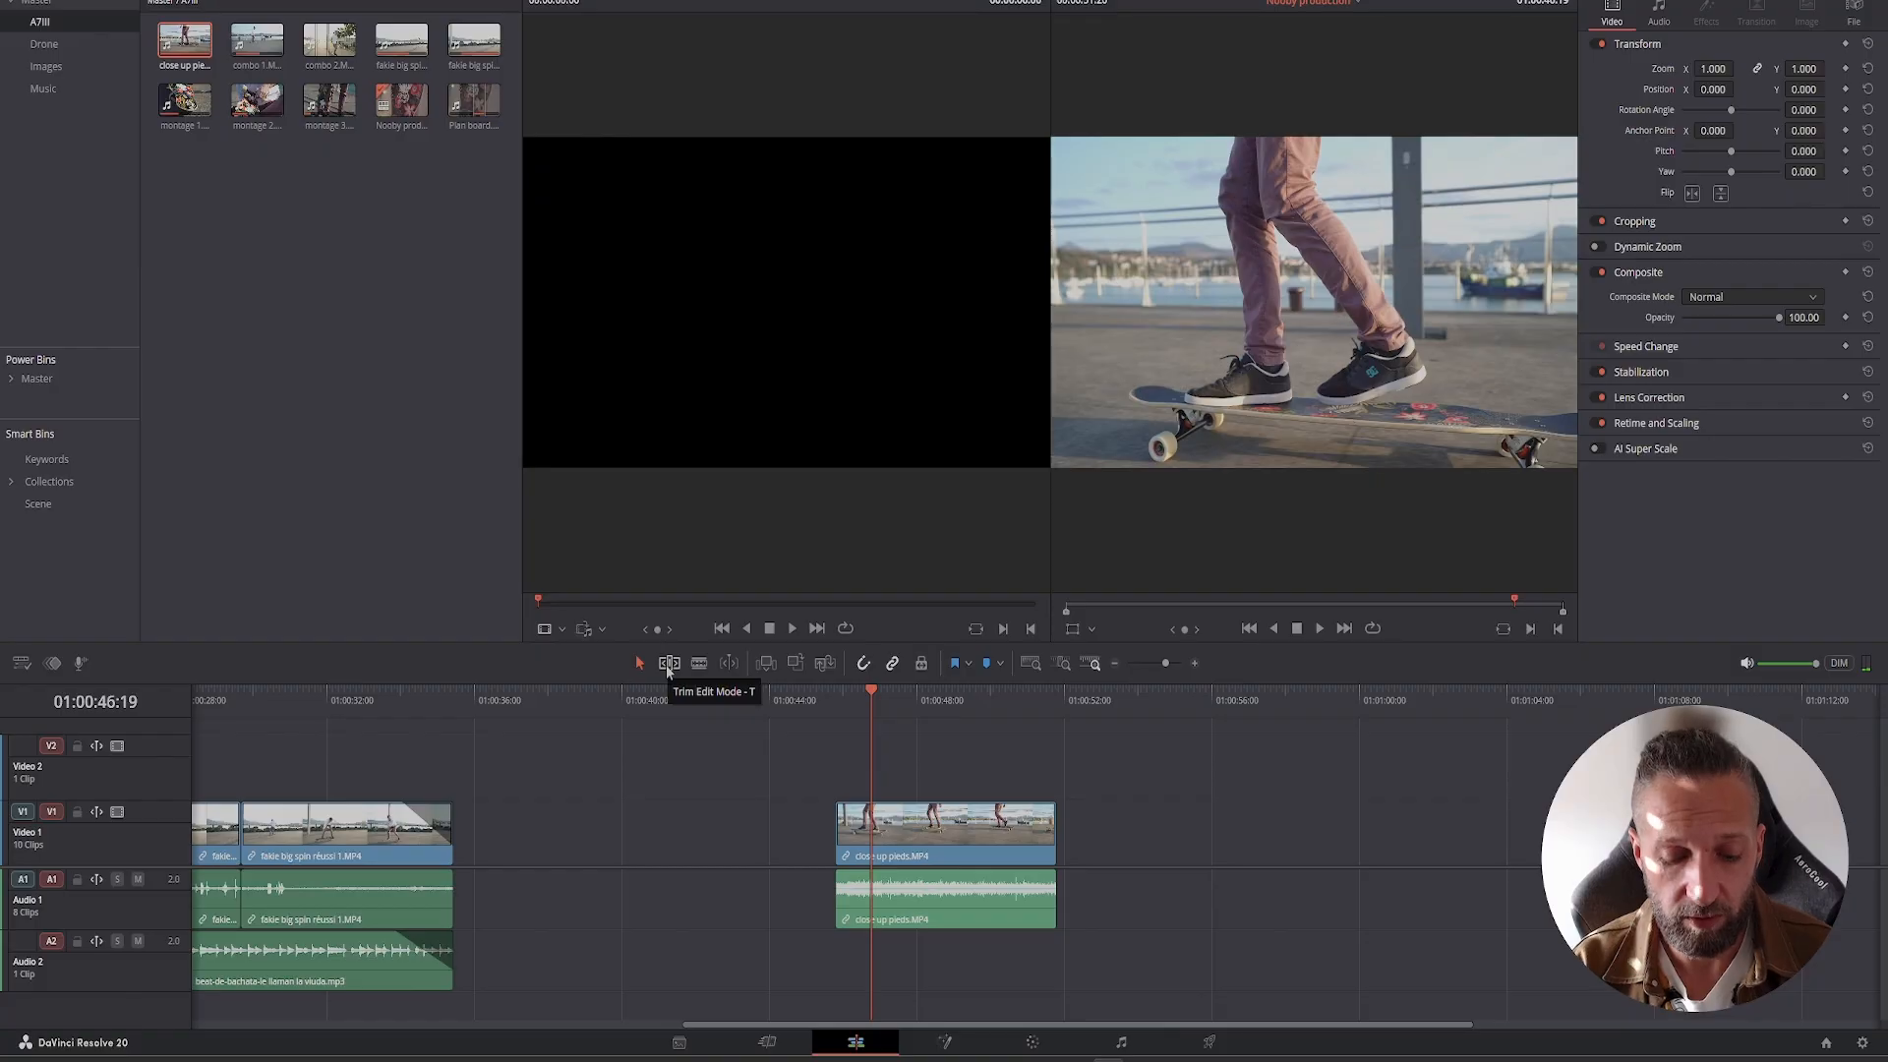
click(673, 667)
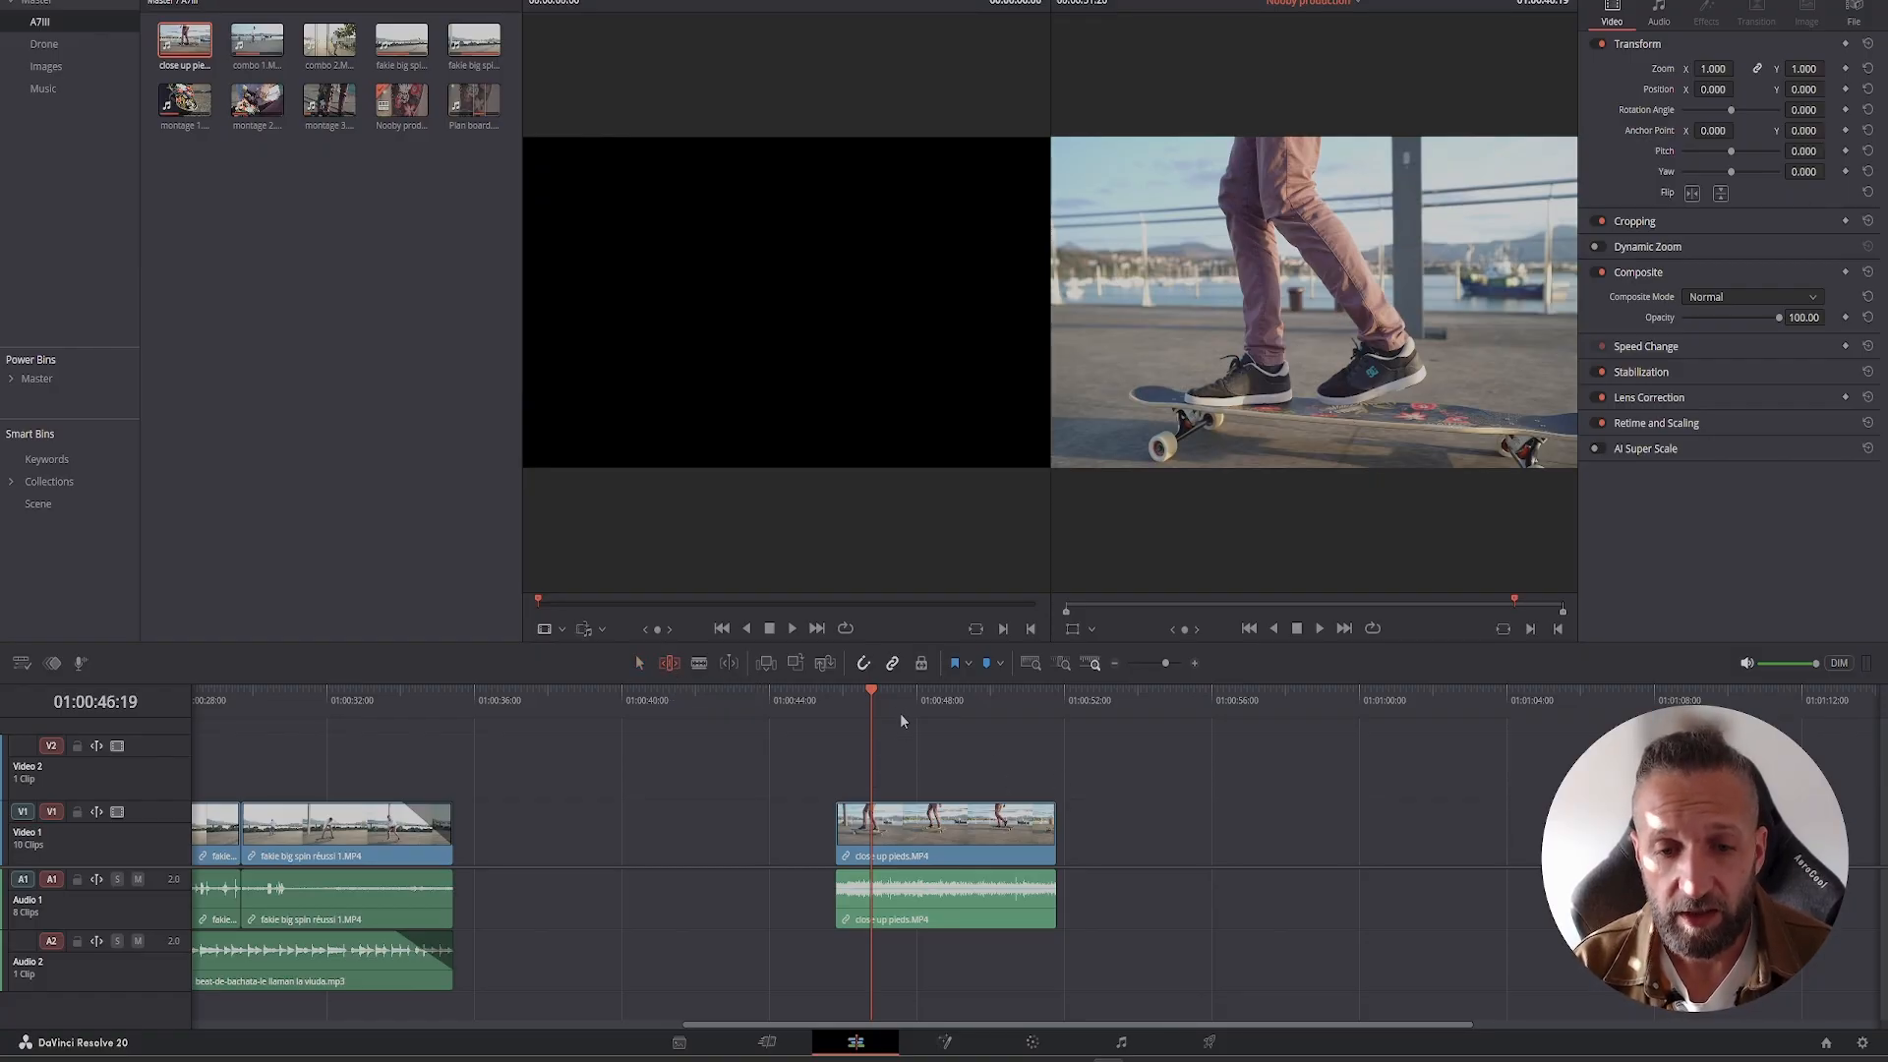
drag(871, 694, 912, 700)
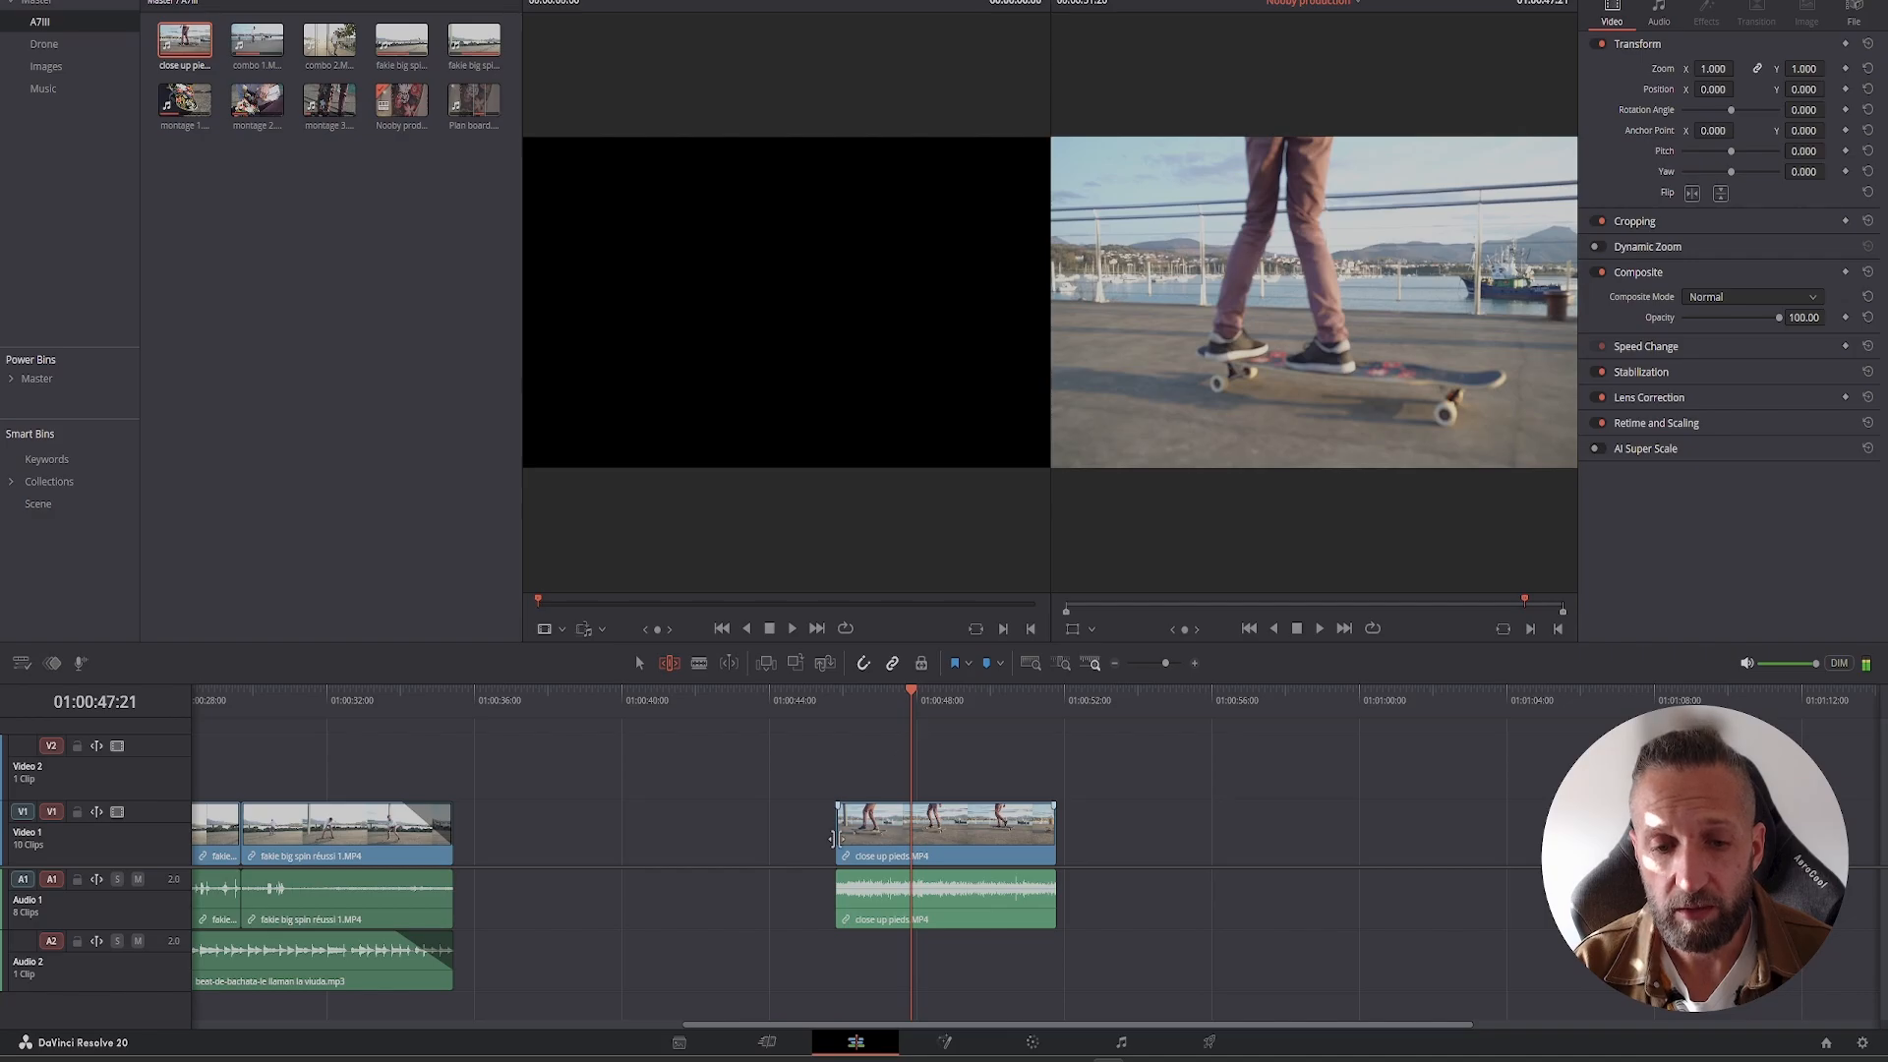
drag(834, 838, 898, 837)
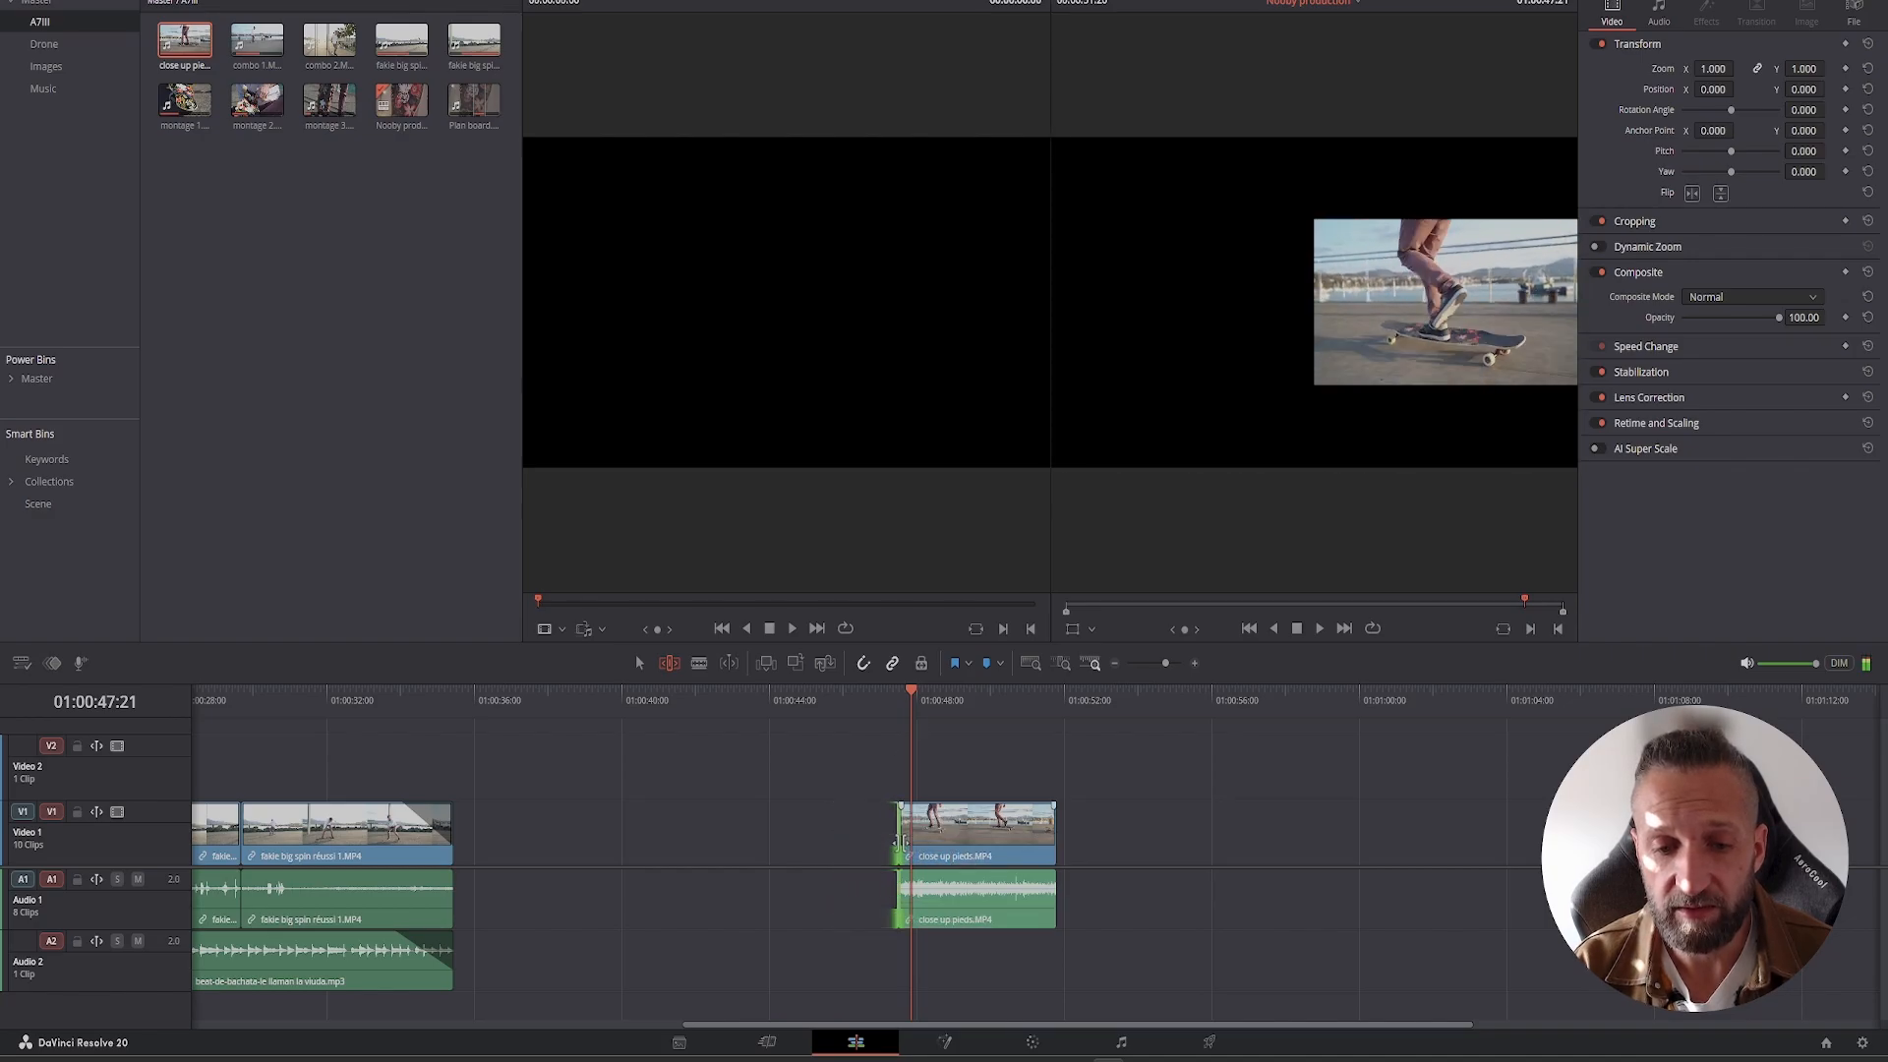
drag(1052, 842, 1003, 836)
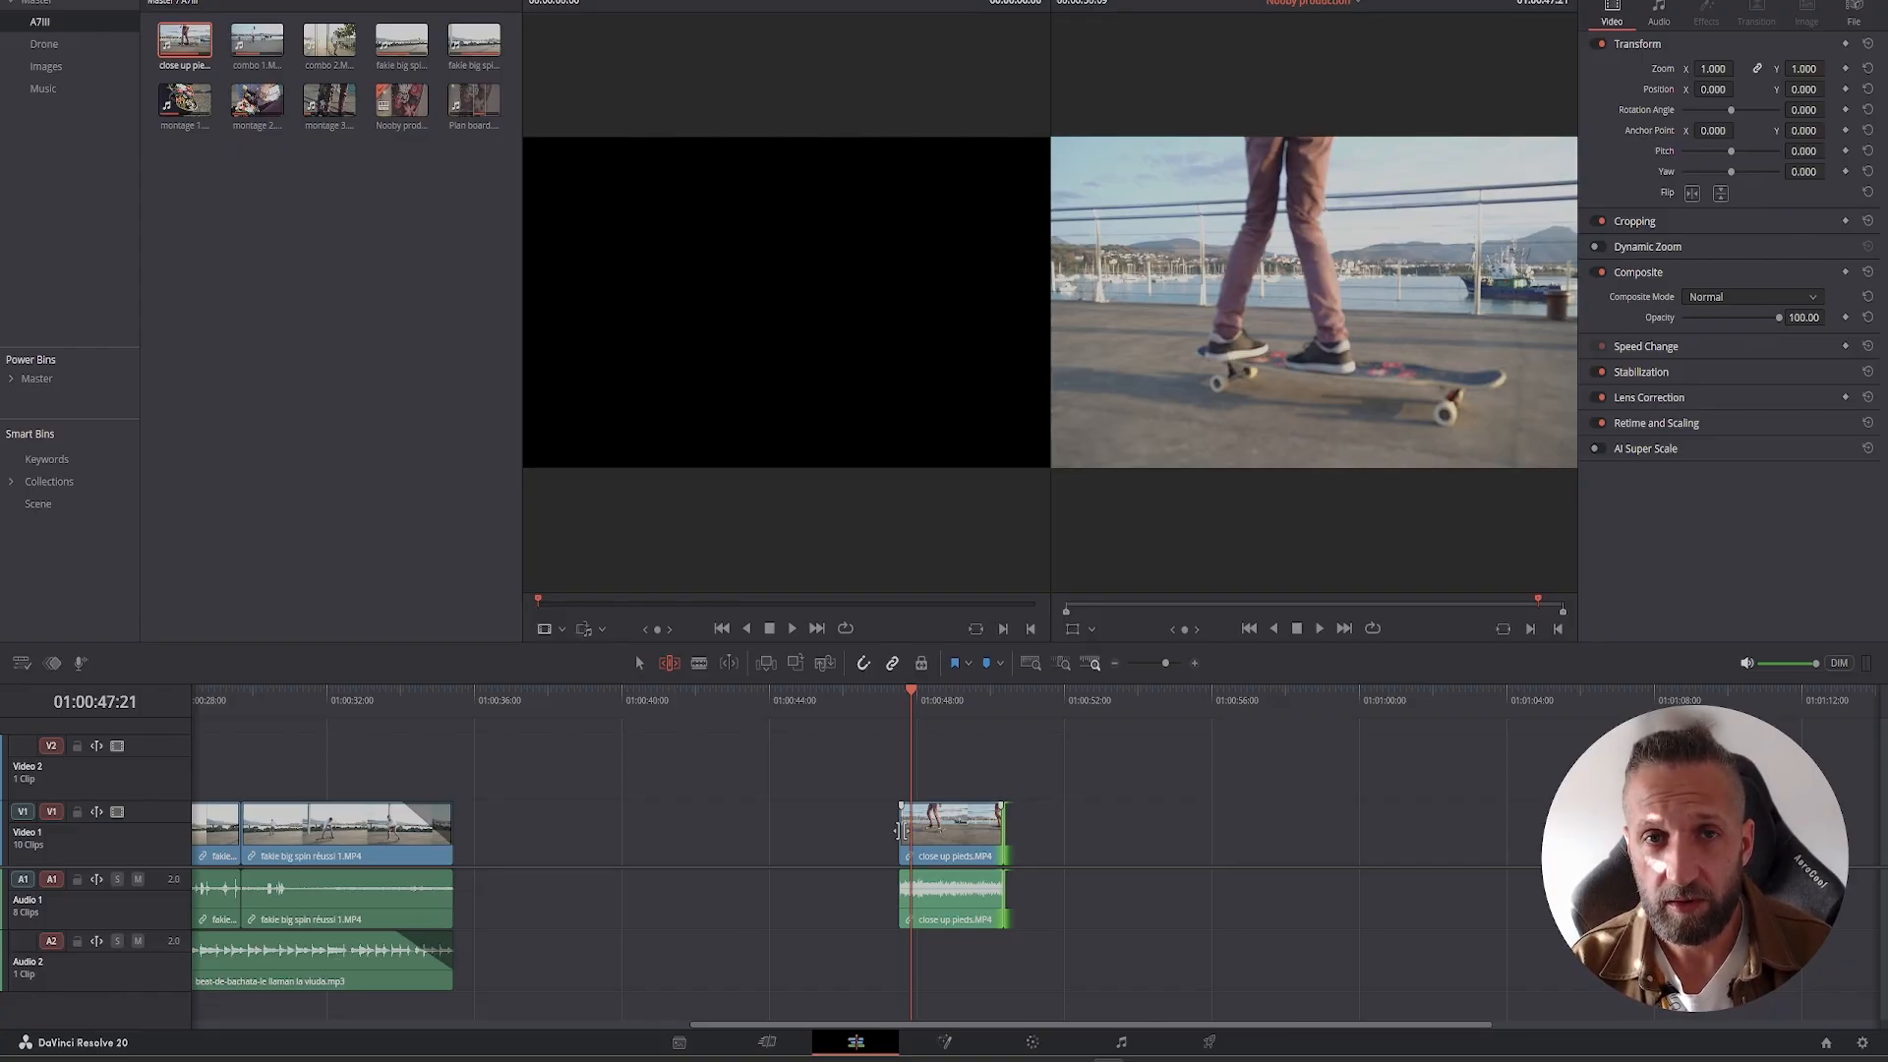
drag(903, 831, 949, 833)
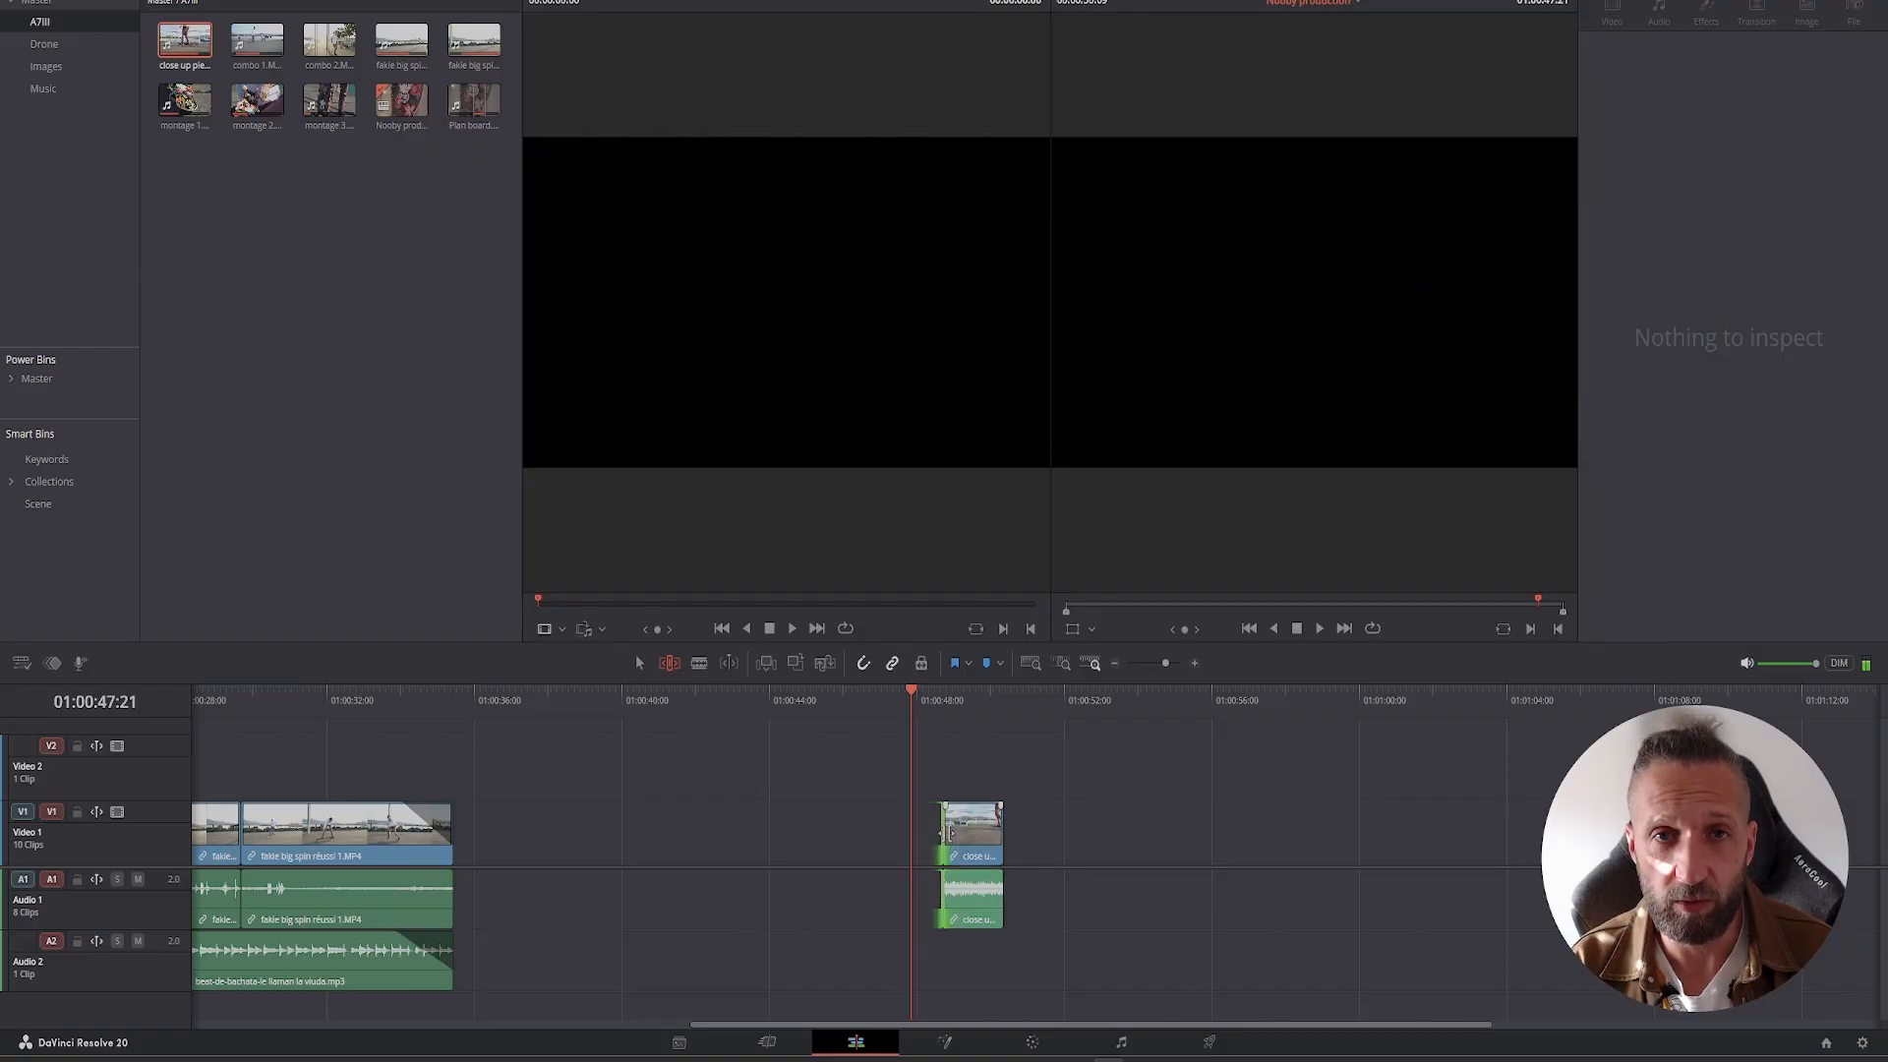
key(ctrl+z)
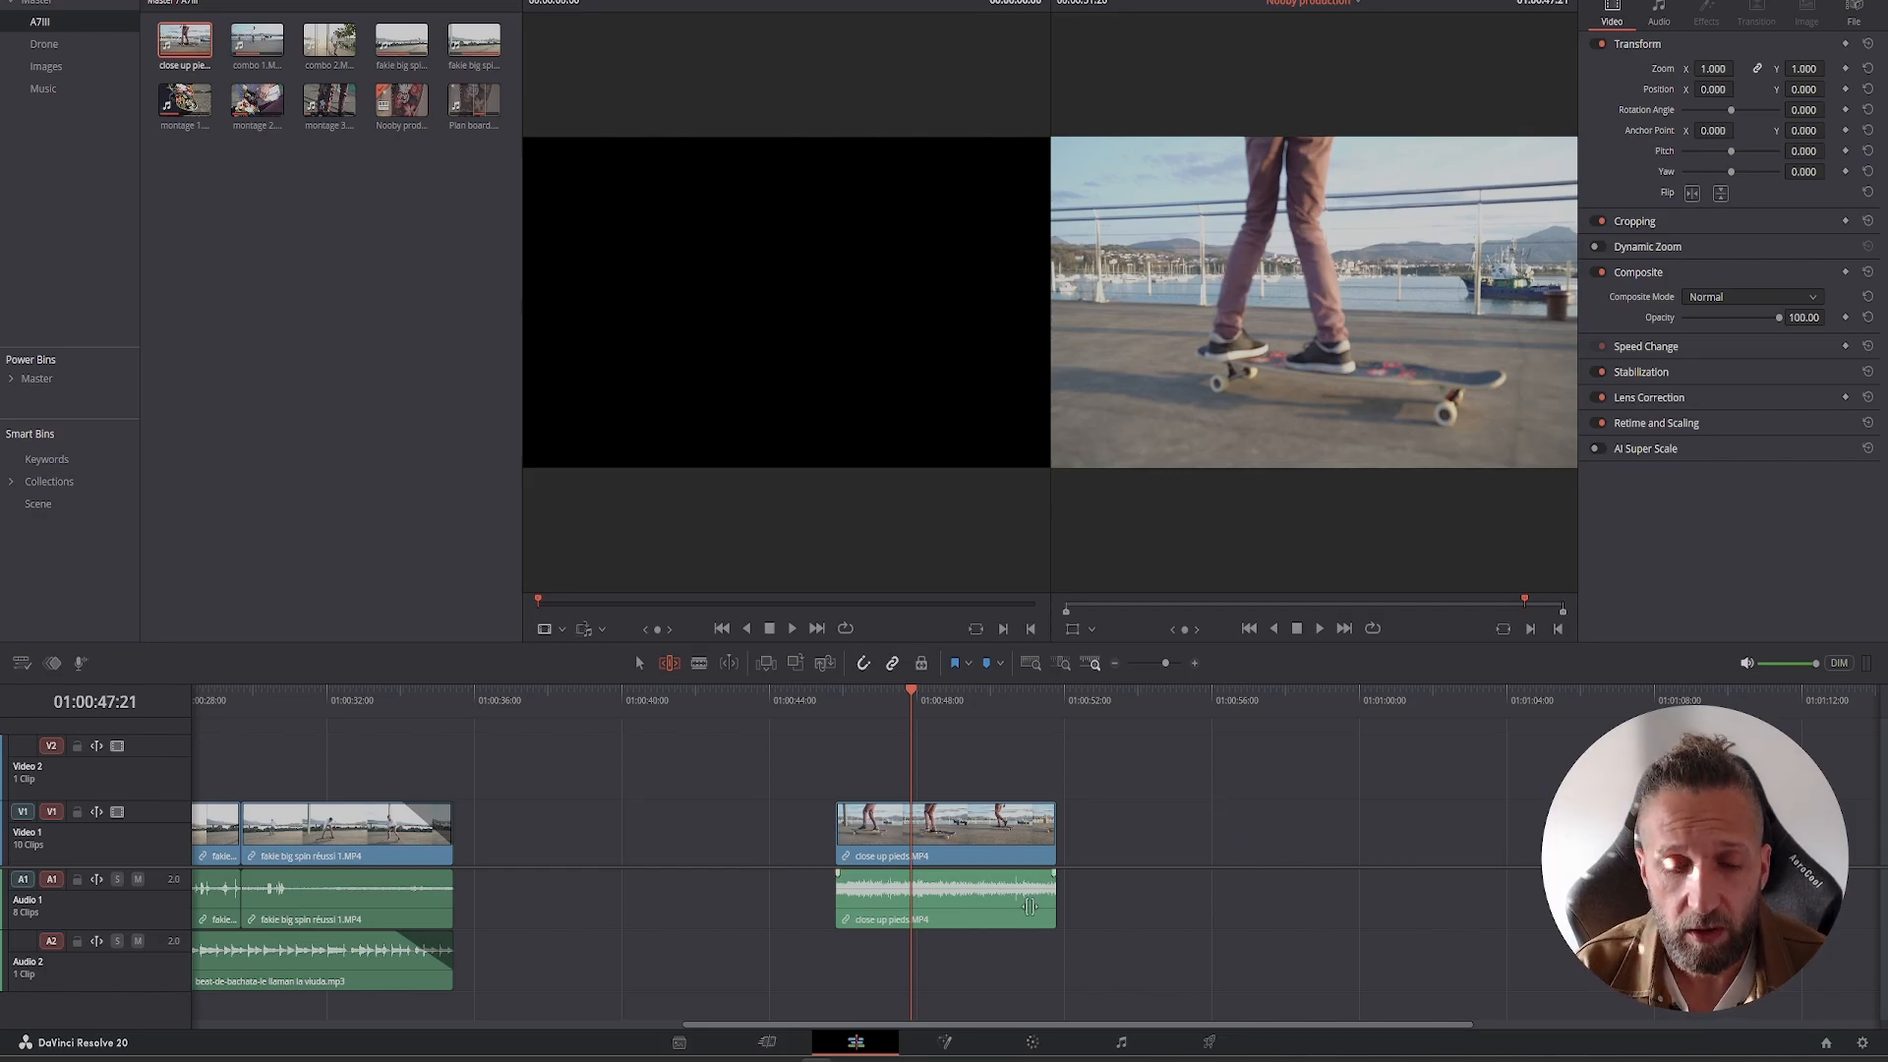
- Load fakie big spin fail 1.MP4 in the source viewer, play it from the start, and mark In and Out points around the fall
double_click(401, 39)
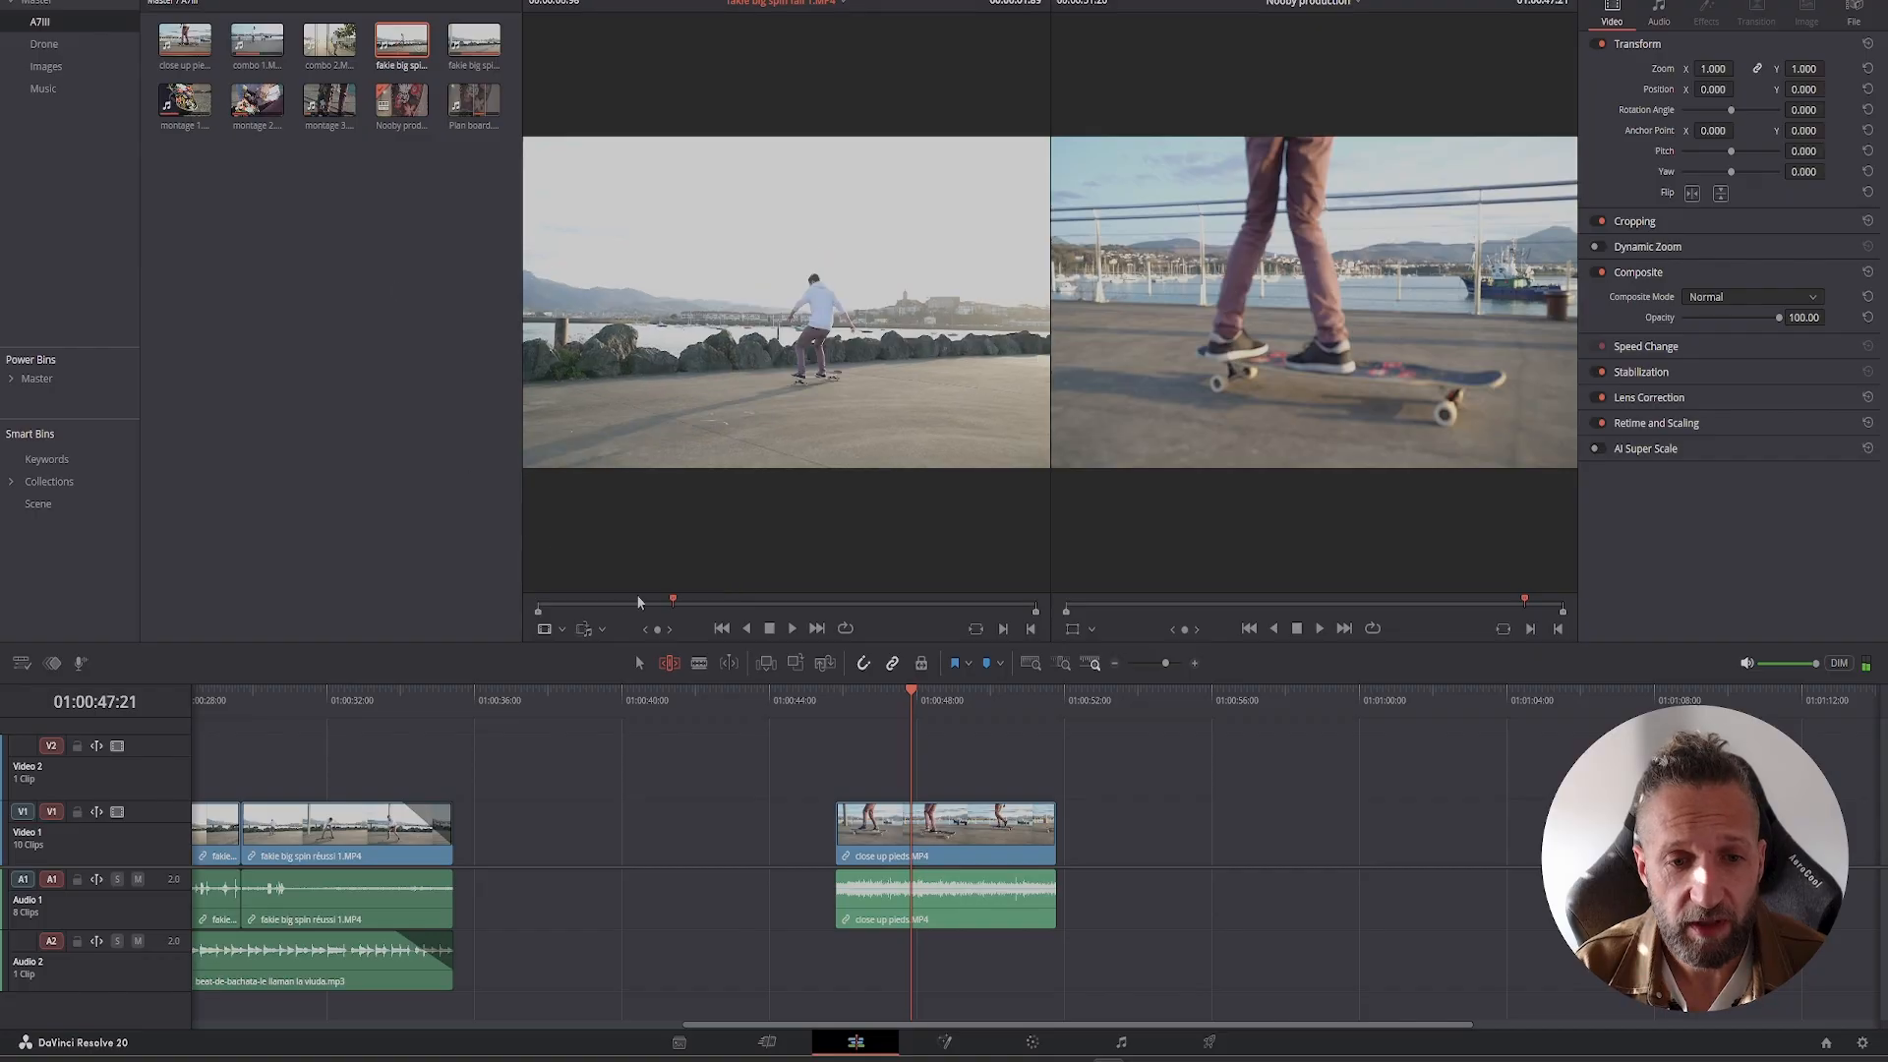
drag(673, 604, 527, 613)
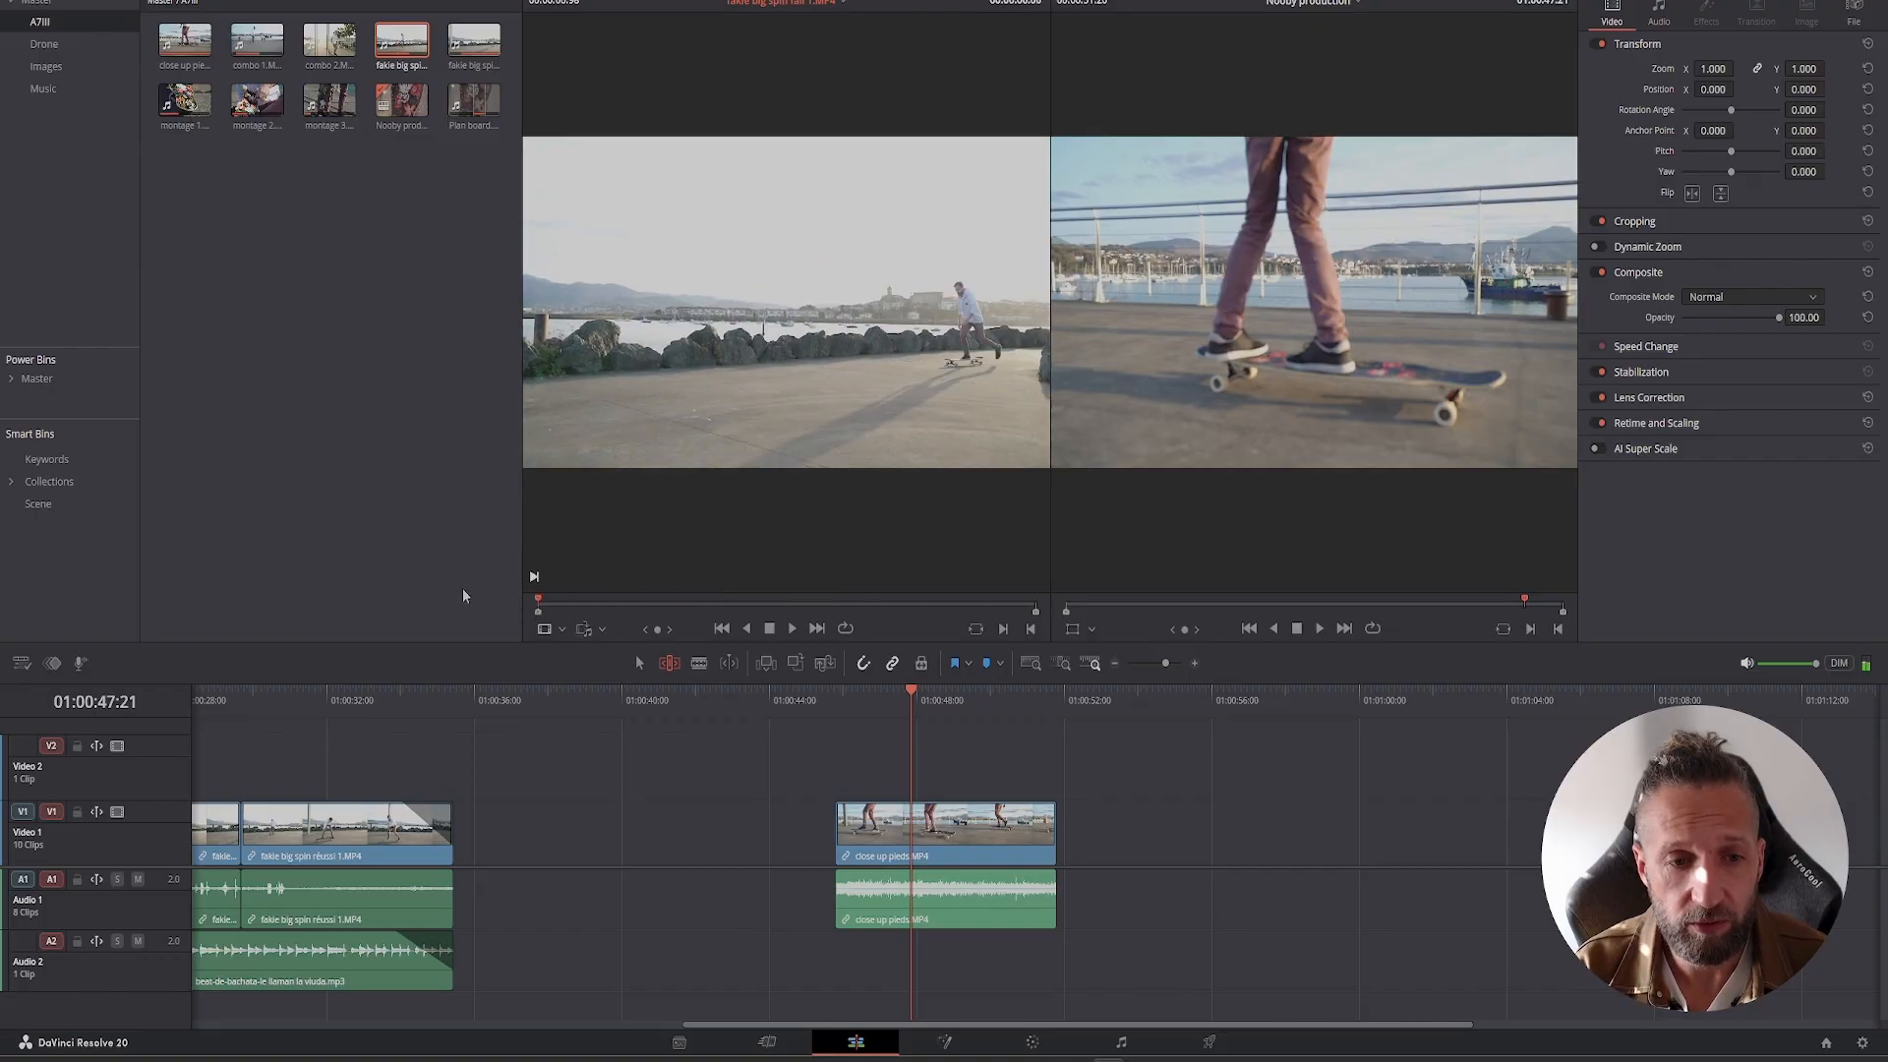
key(space)
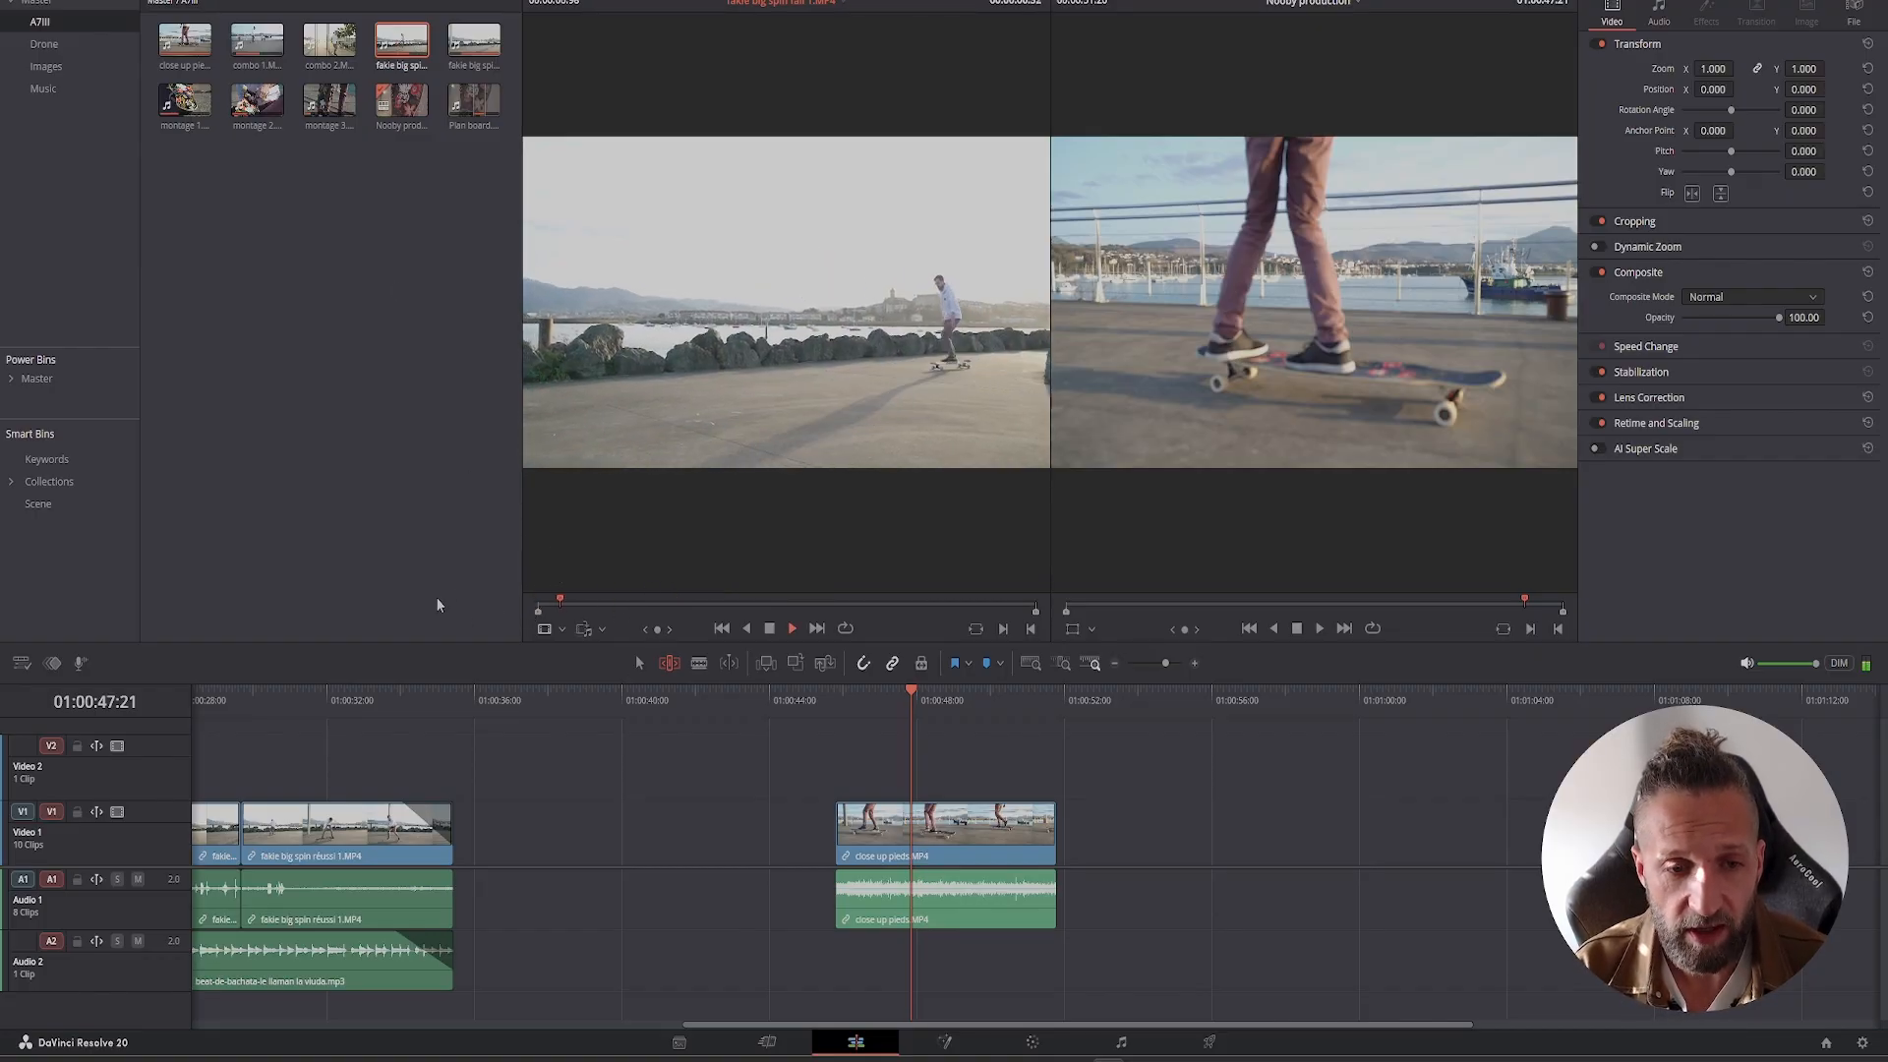
key(i)
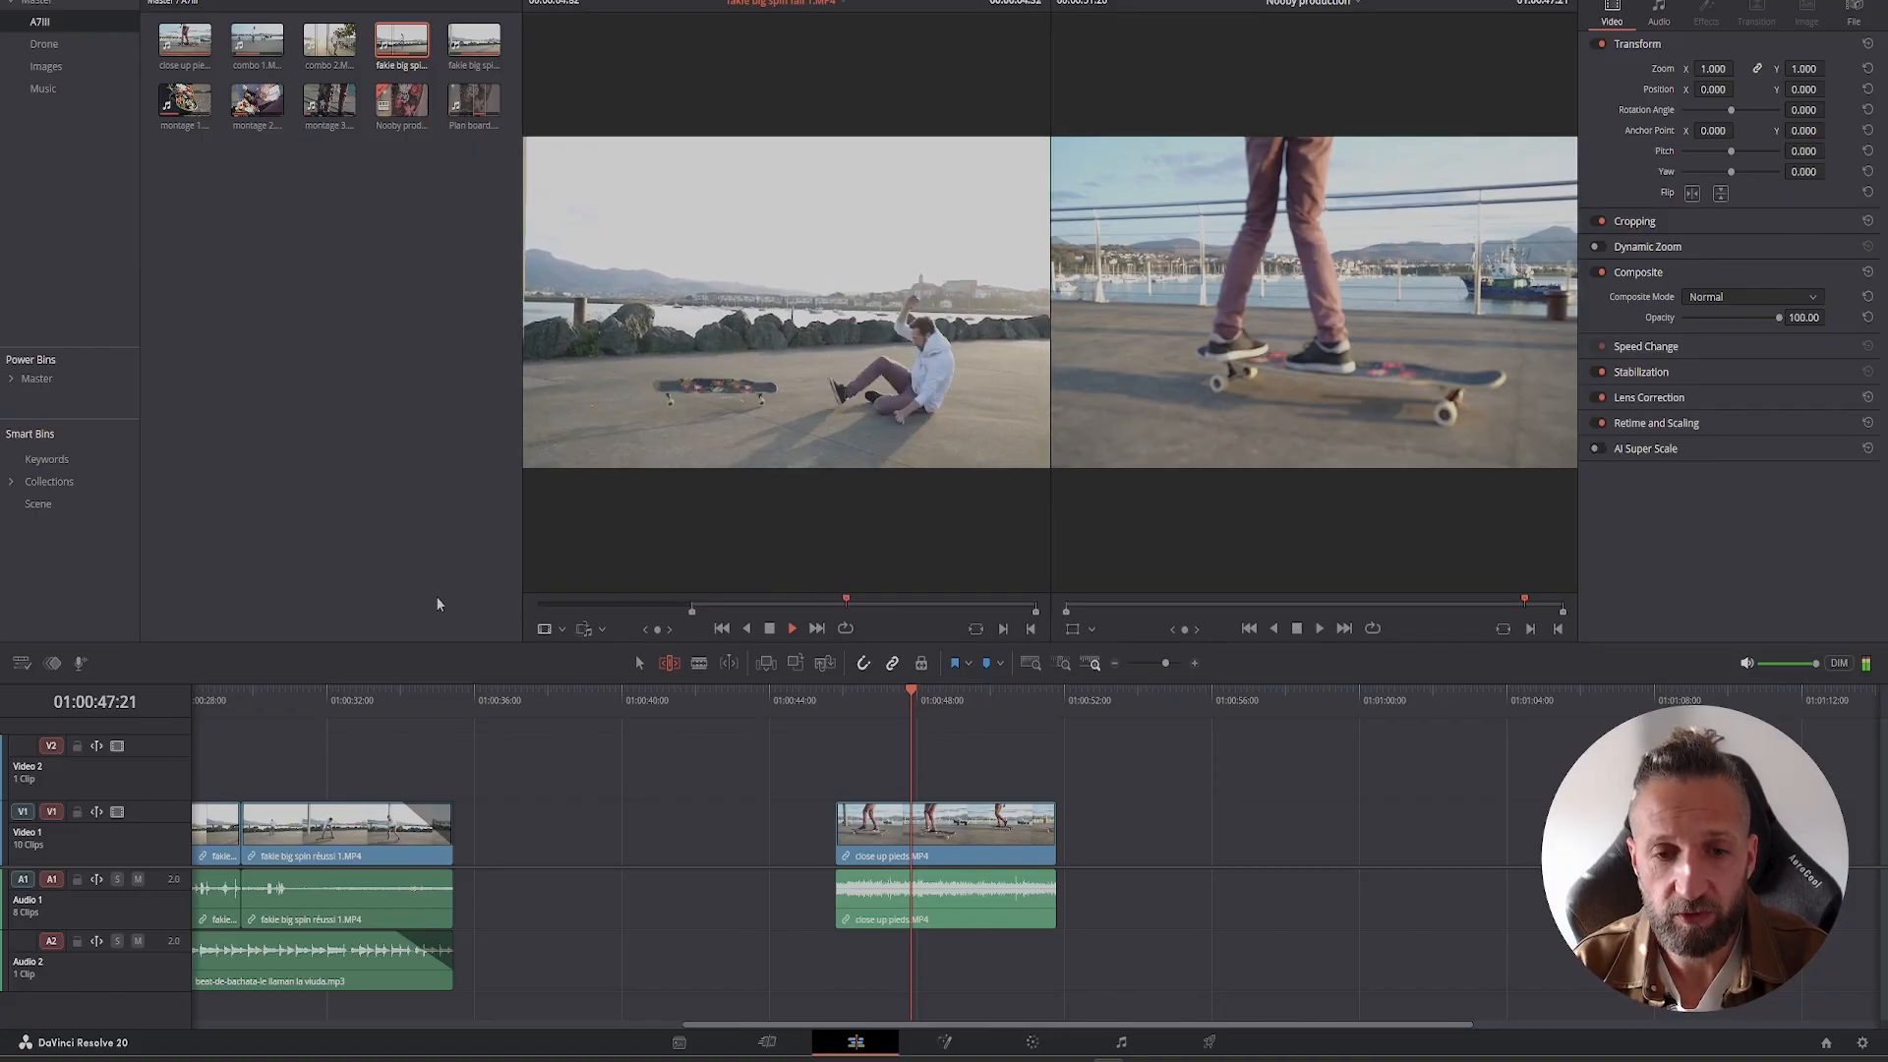
key(o)
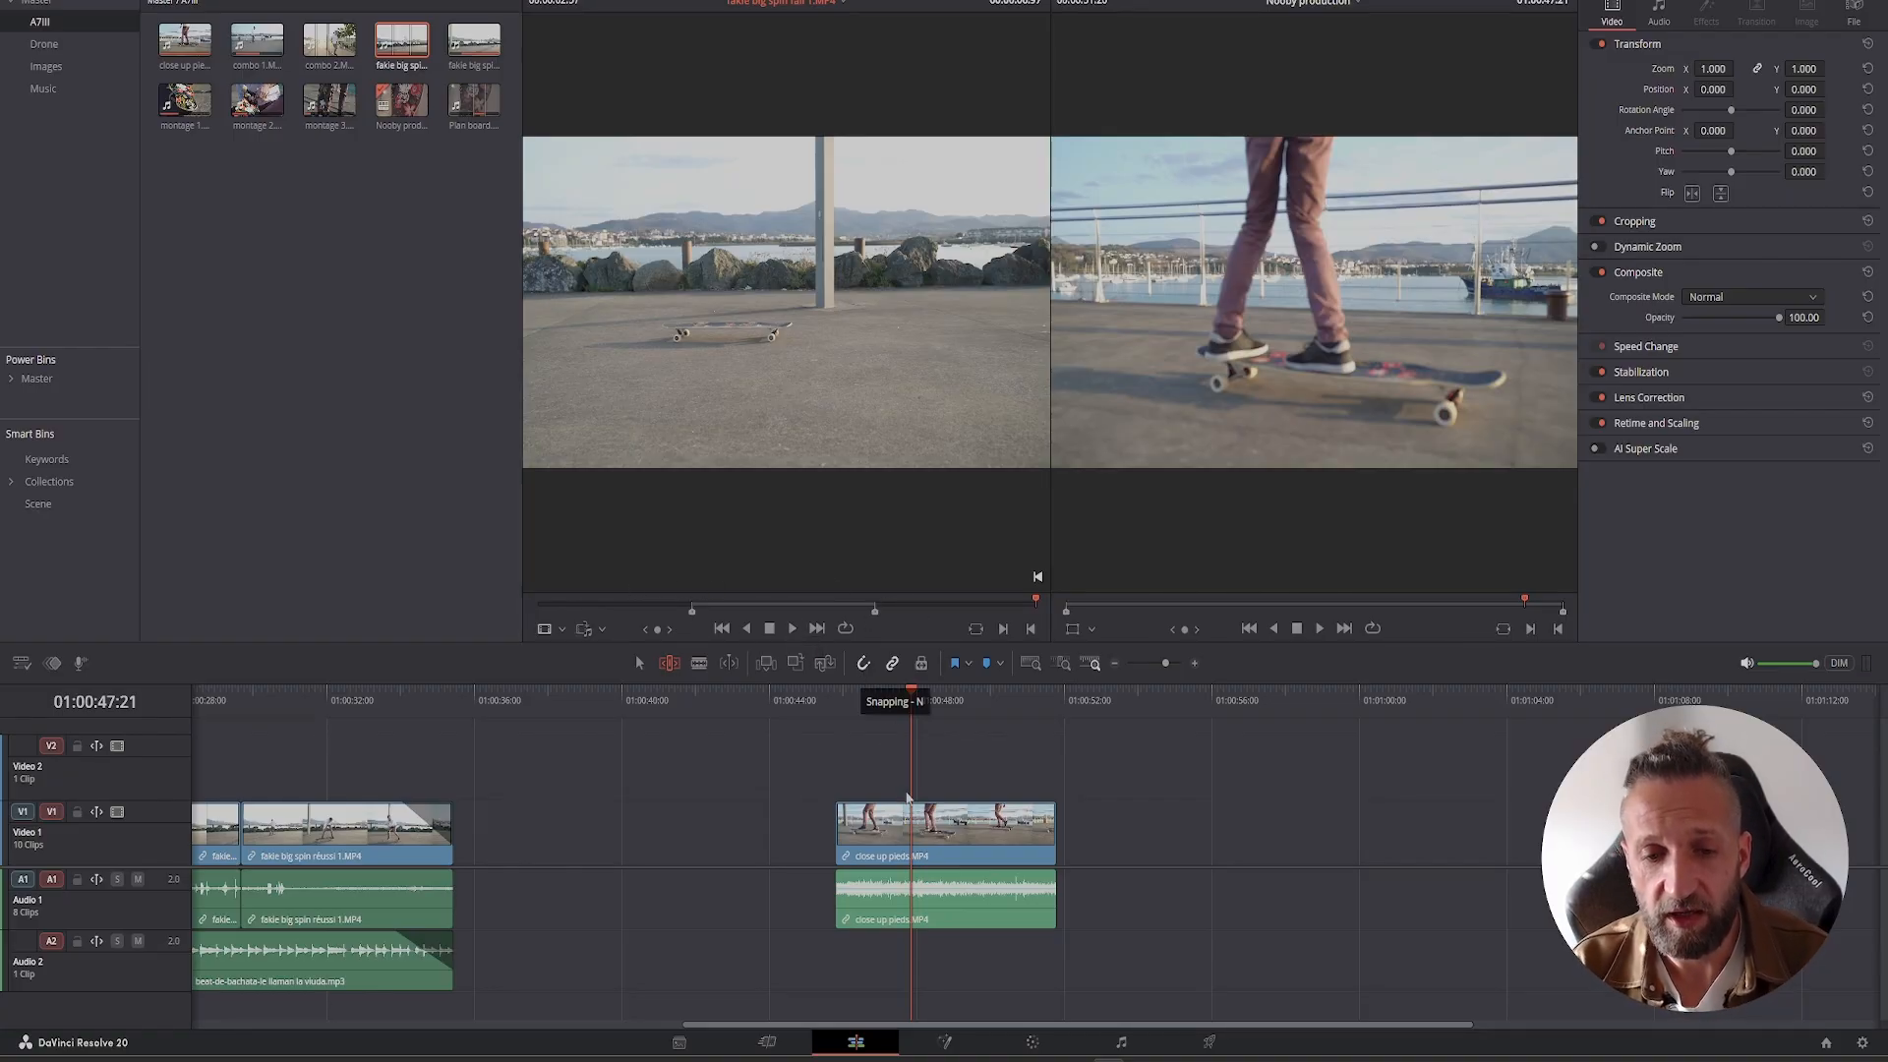
- Insert the marked section of fakie big spin fail 1.MP4 into close up pieds.MP4 at 01:00:47:14
mouse_move(912, 700)
mouse_down()
mouse_move(947, 700)
mouse_move(901, 698)
mouse_up()
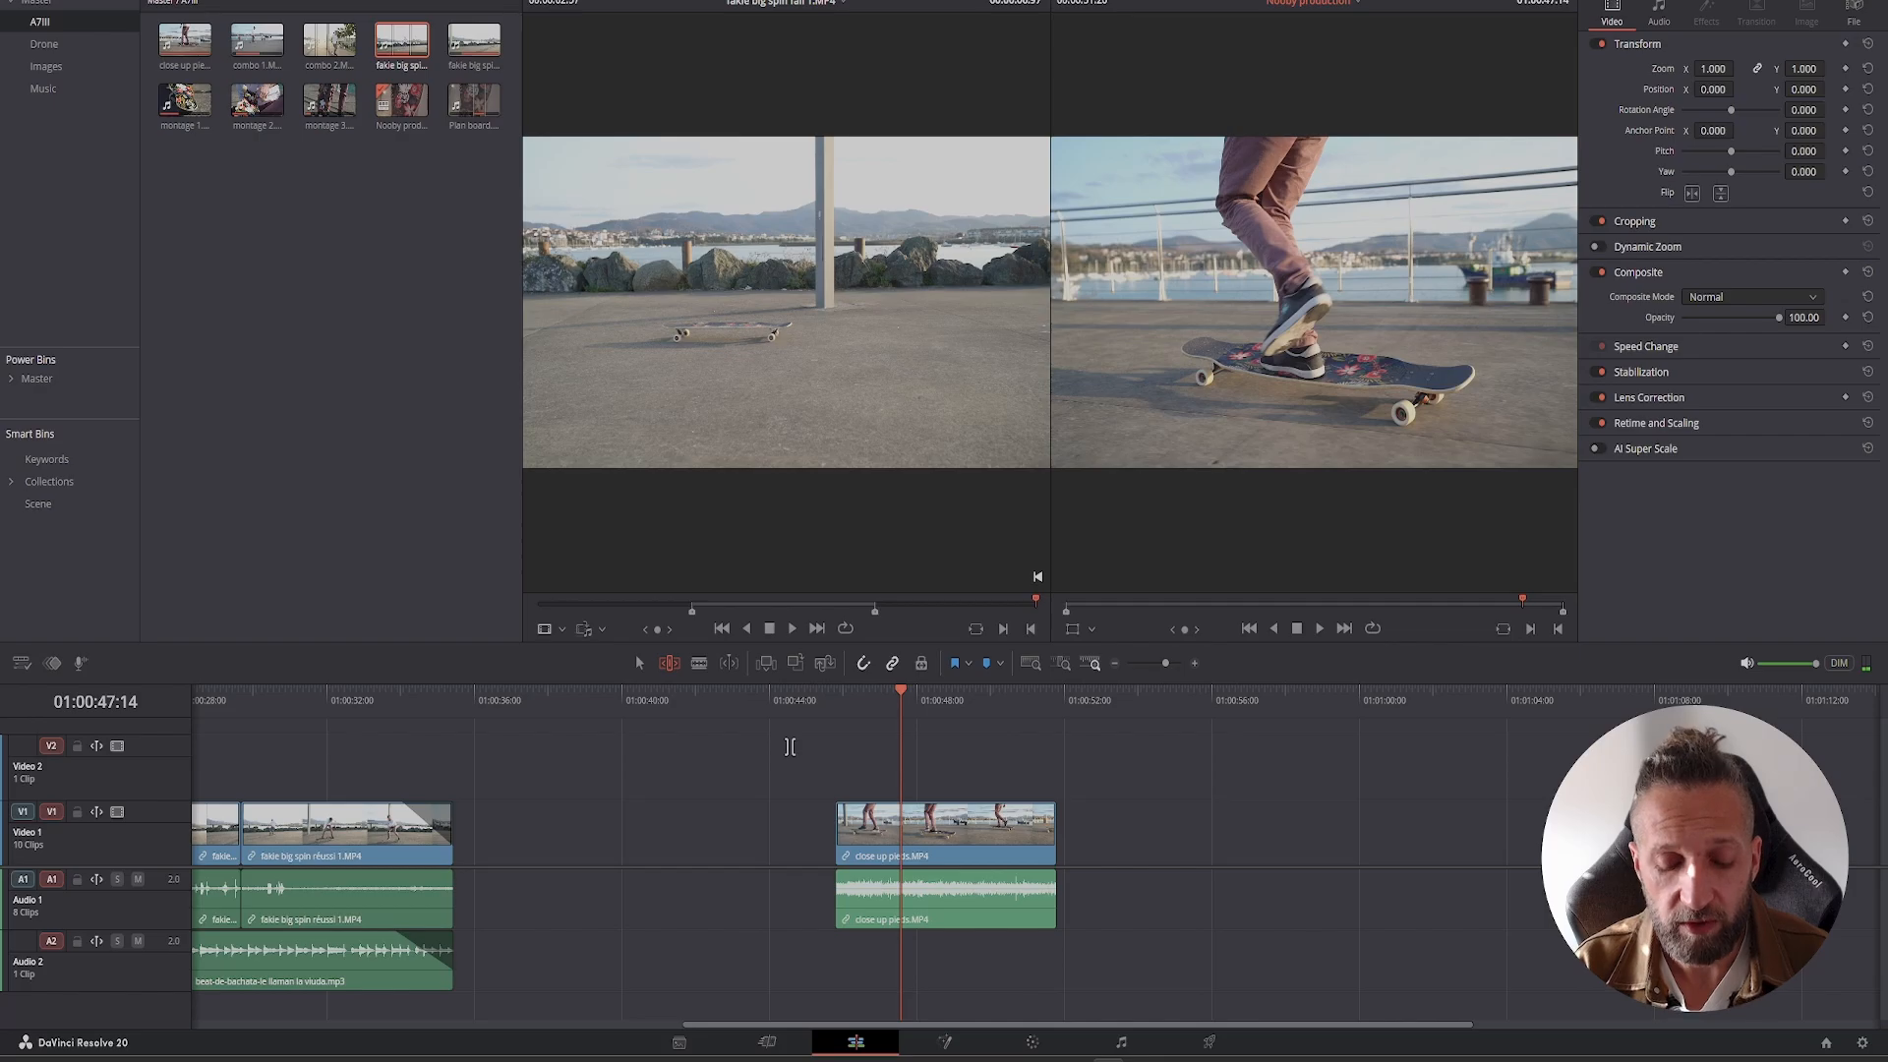
key(F9)
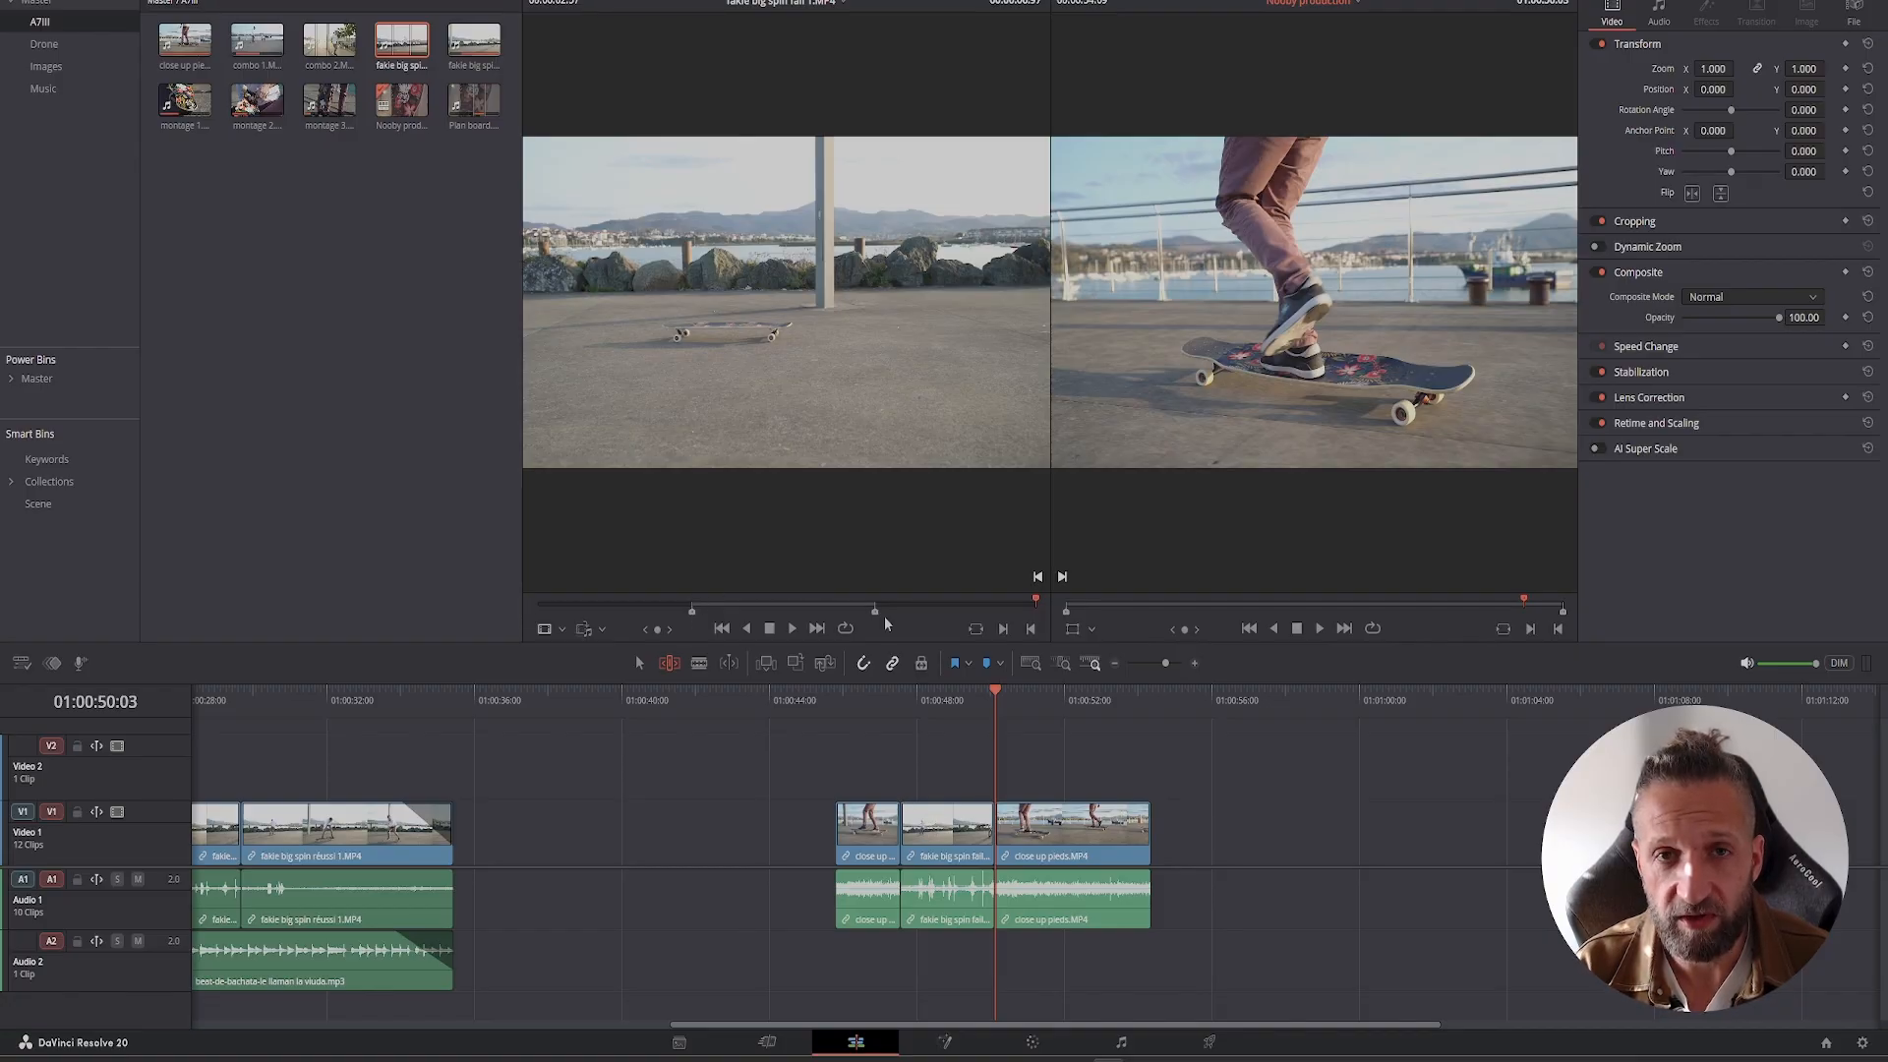
mouse_move(885, 475)
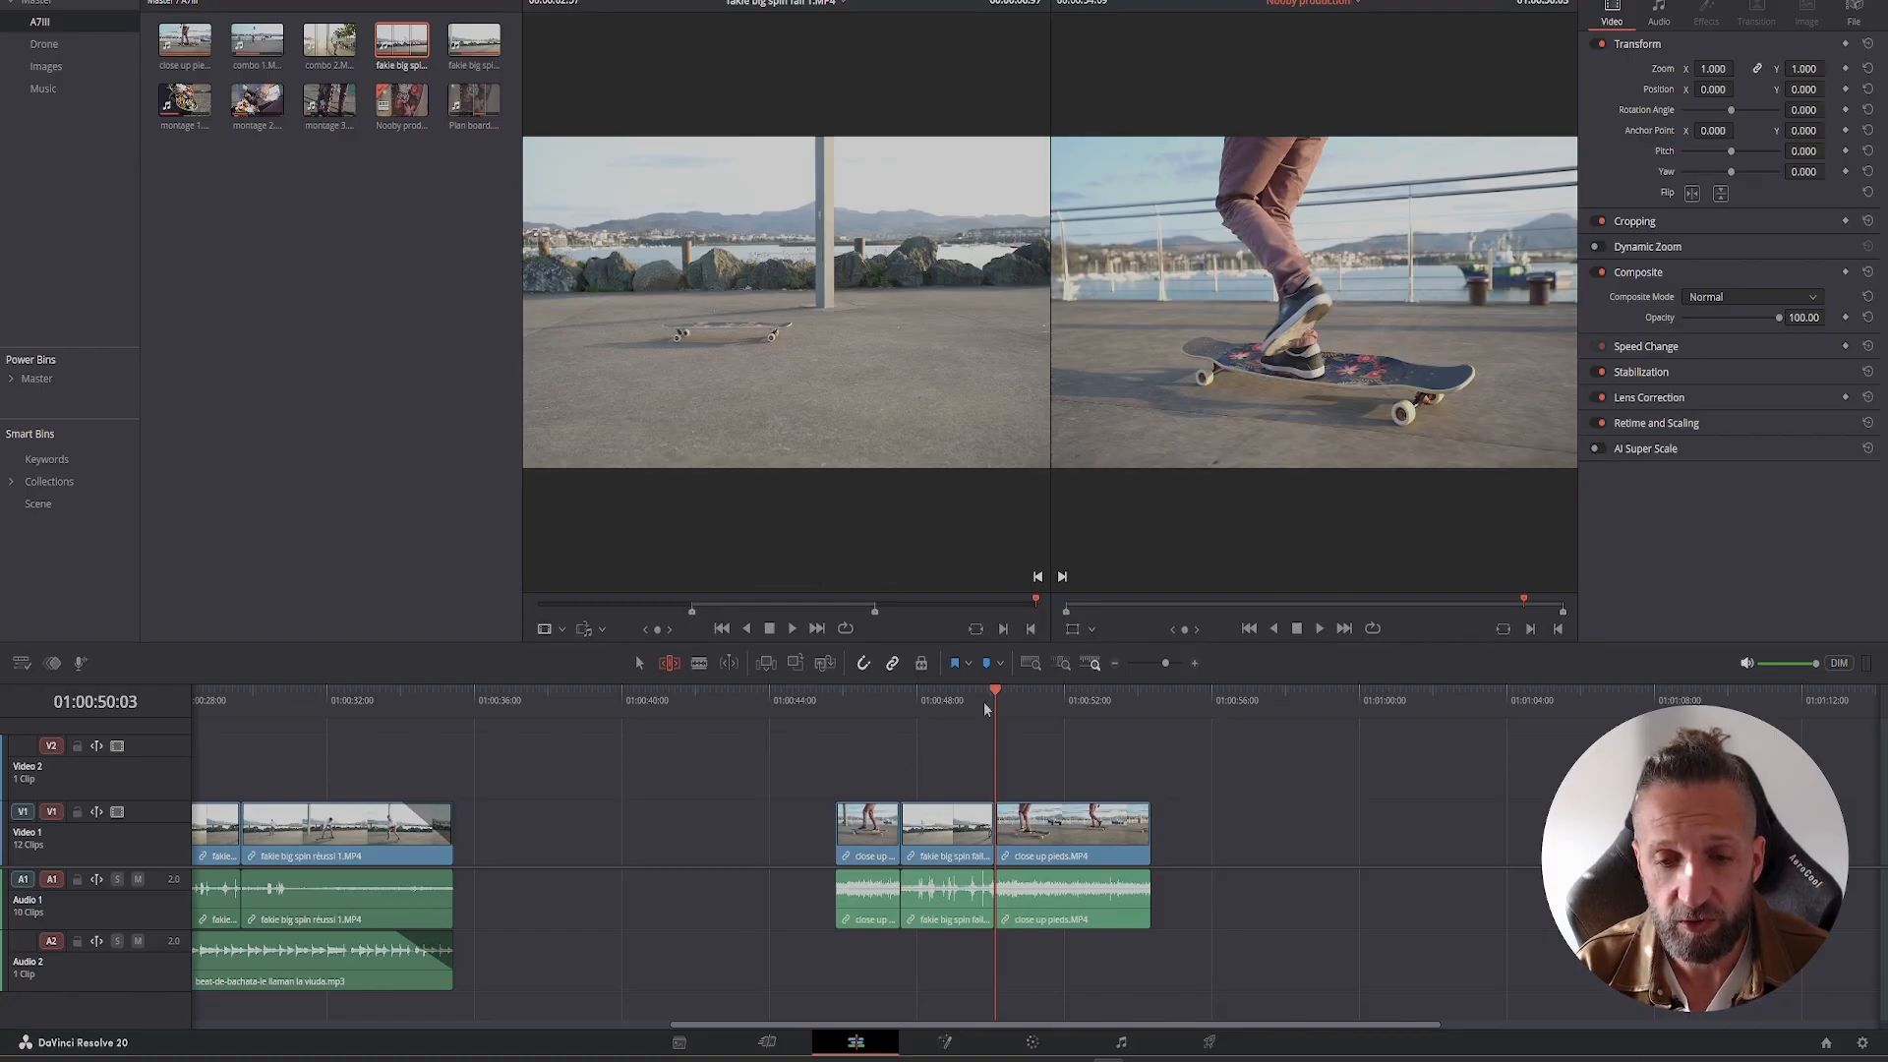
- Delete the inserted fakie big spin fail 1.MP4 section, and undo back to one unbroken close up pieds.MP4 clip
mouse_move(989, 692)
mouse_down()
mouse_move(901, 704)
mouse_move(996, 710)
mouse_up()
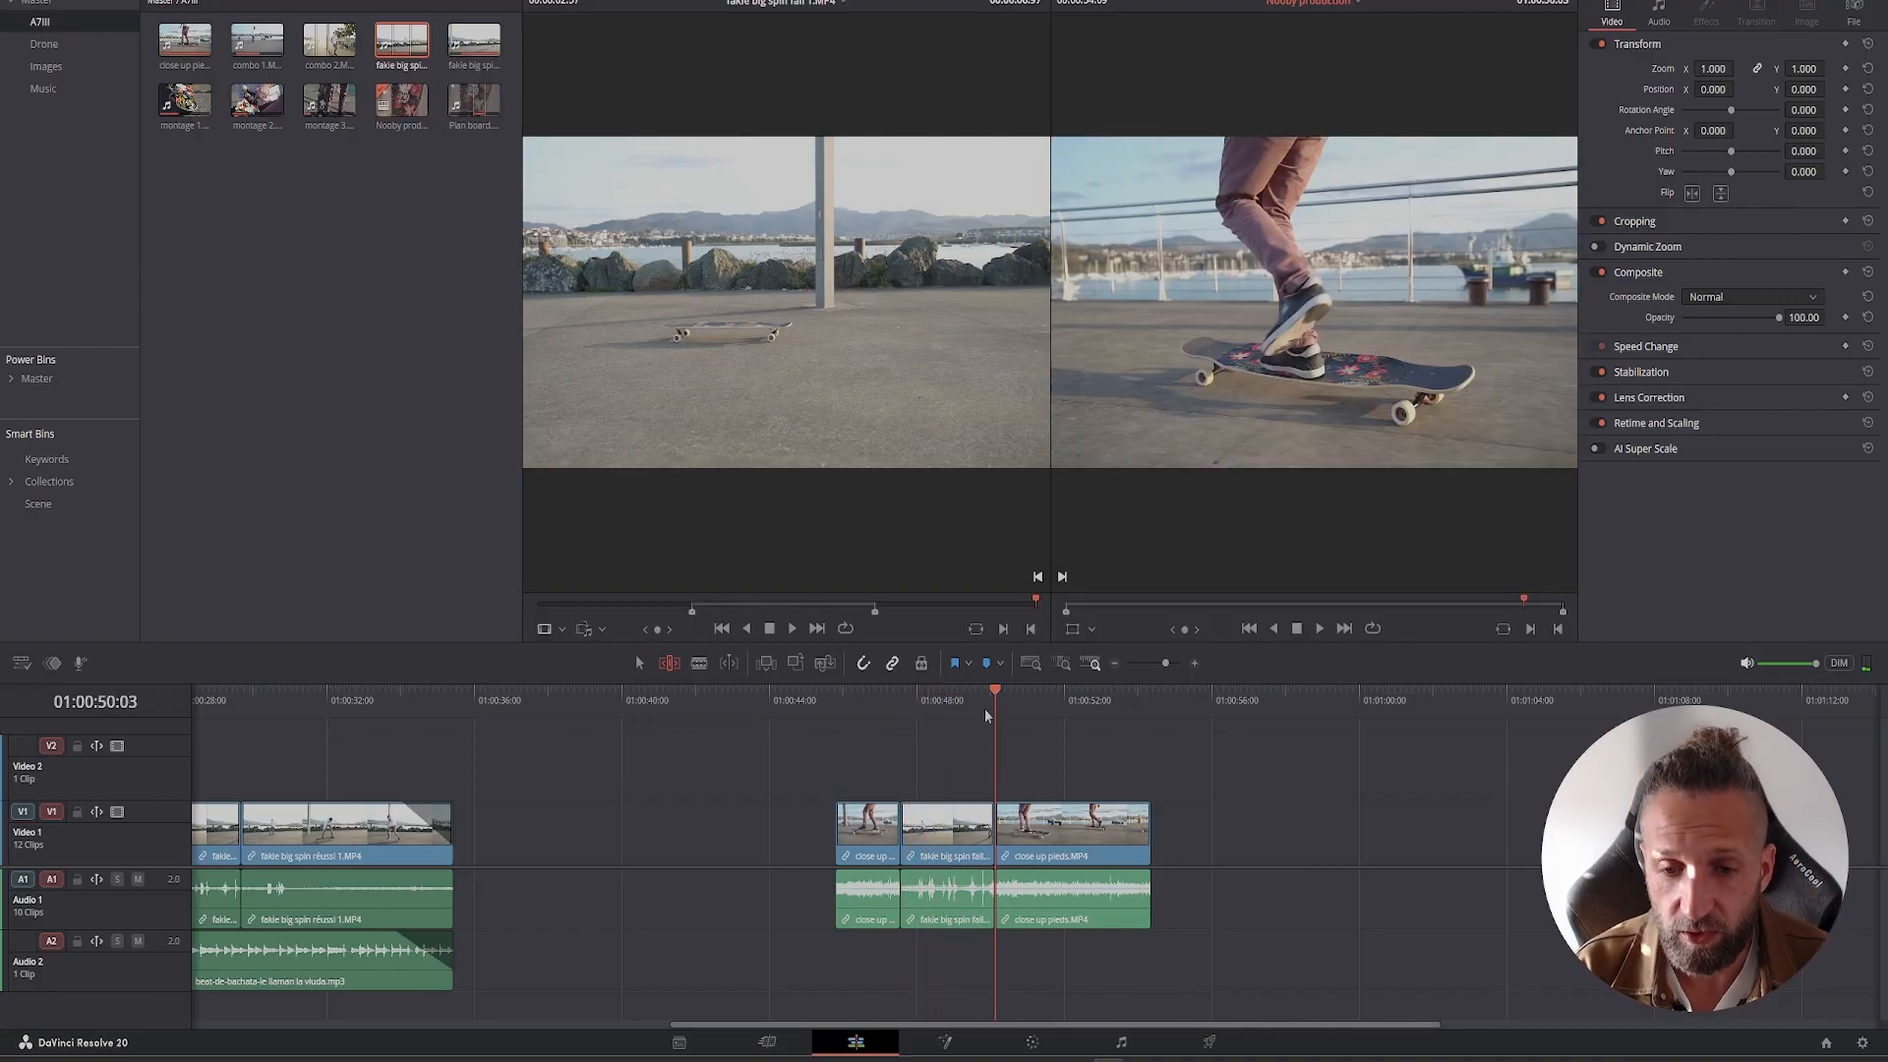
click(958, 827)
key(Delete)
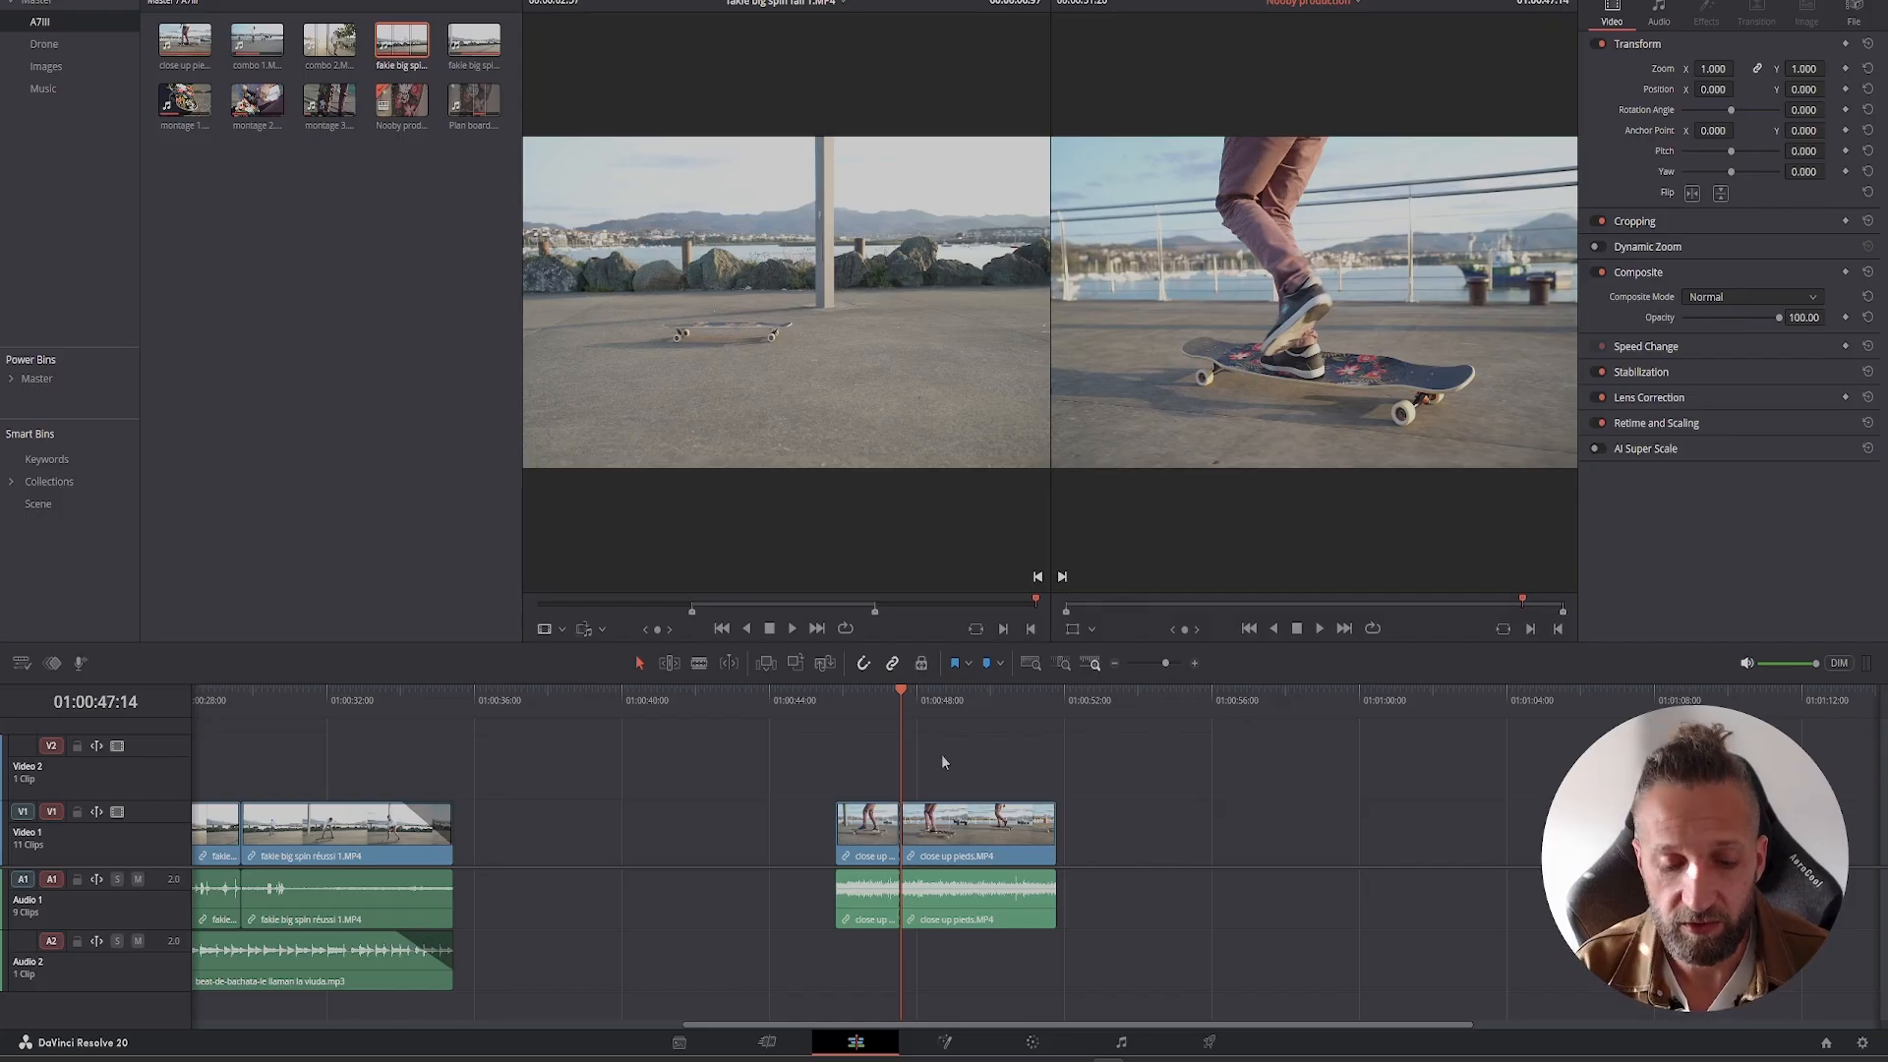
key(ctrl+z)
key(ctrl+z)
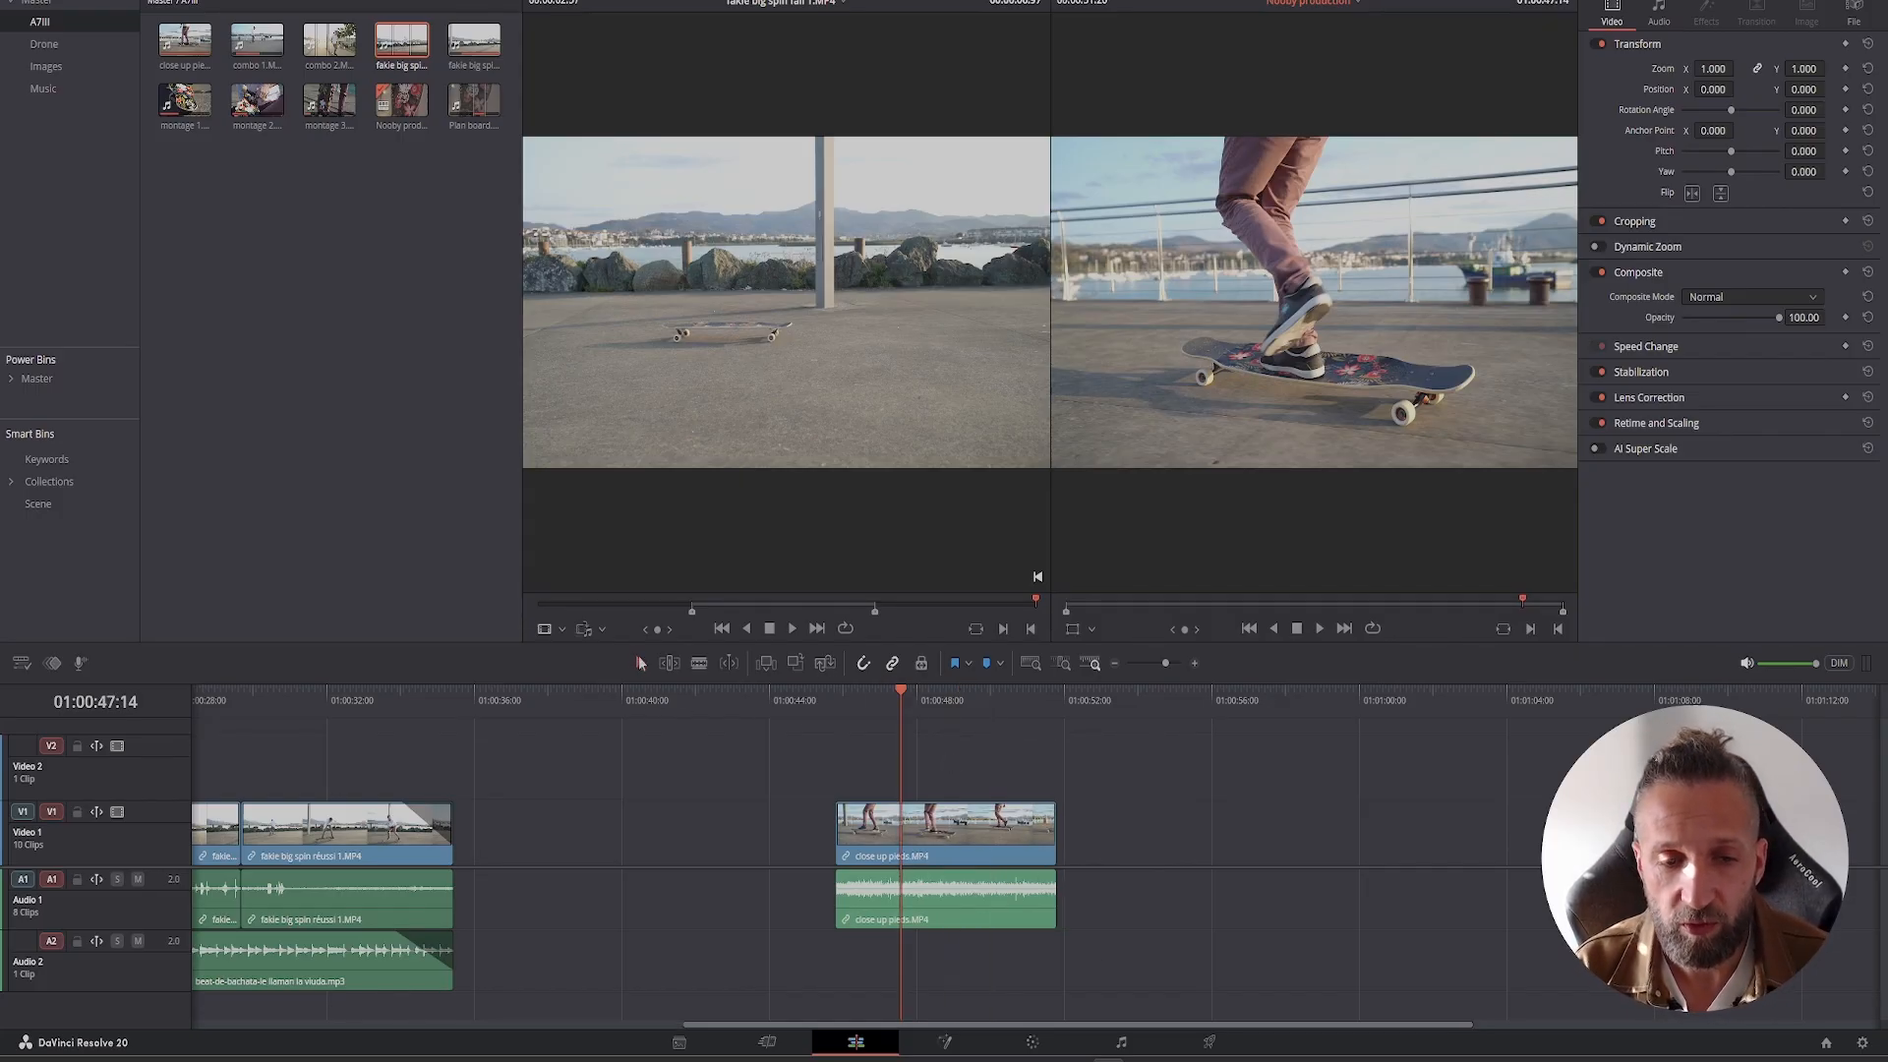
- Try inserting the marked section of fakie big spin fail 1.MP4 at 01:00:47:14 with different insert methods, undoing each insertion
drag(765, 370, 1531, 169)
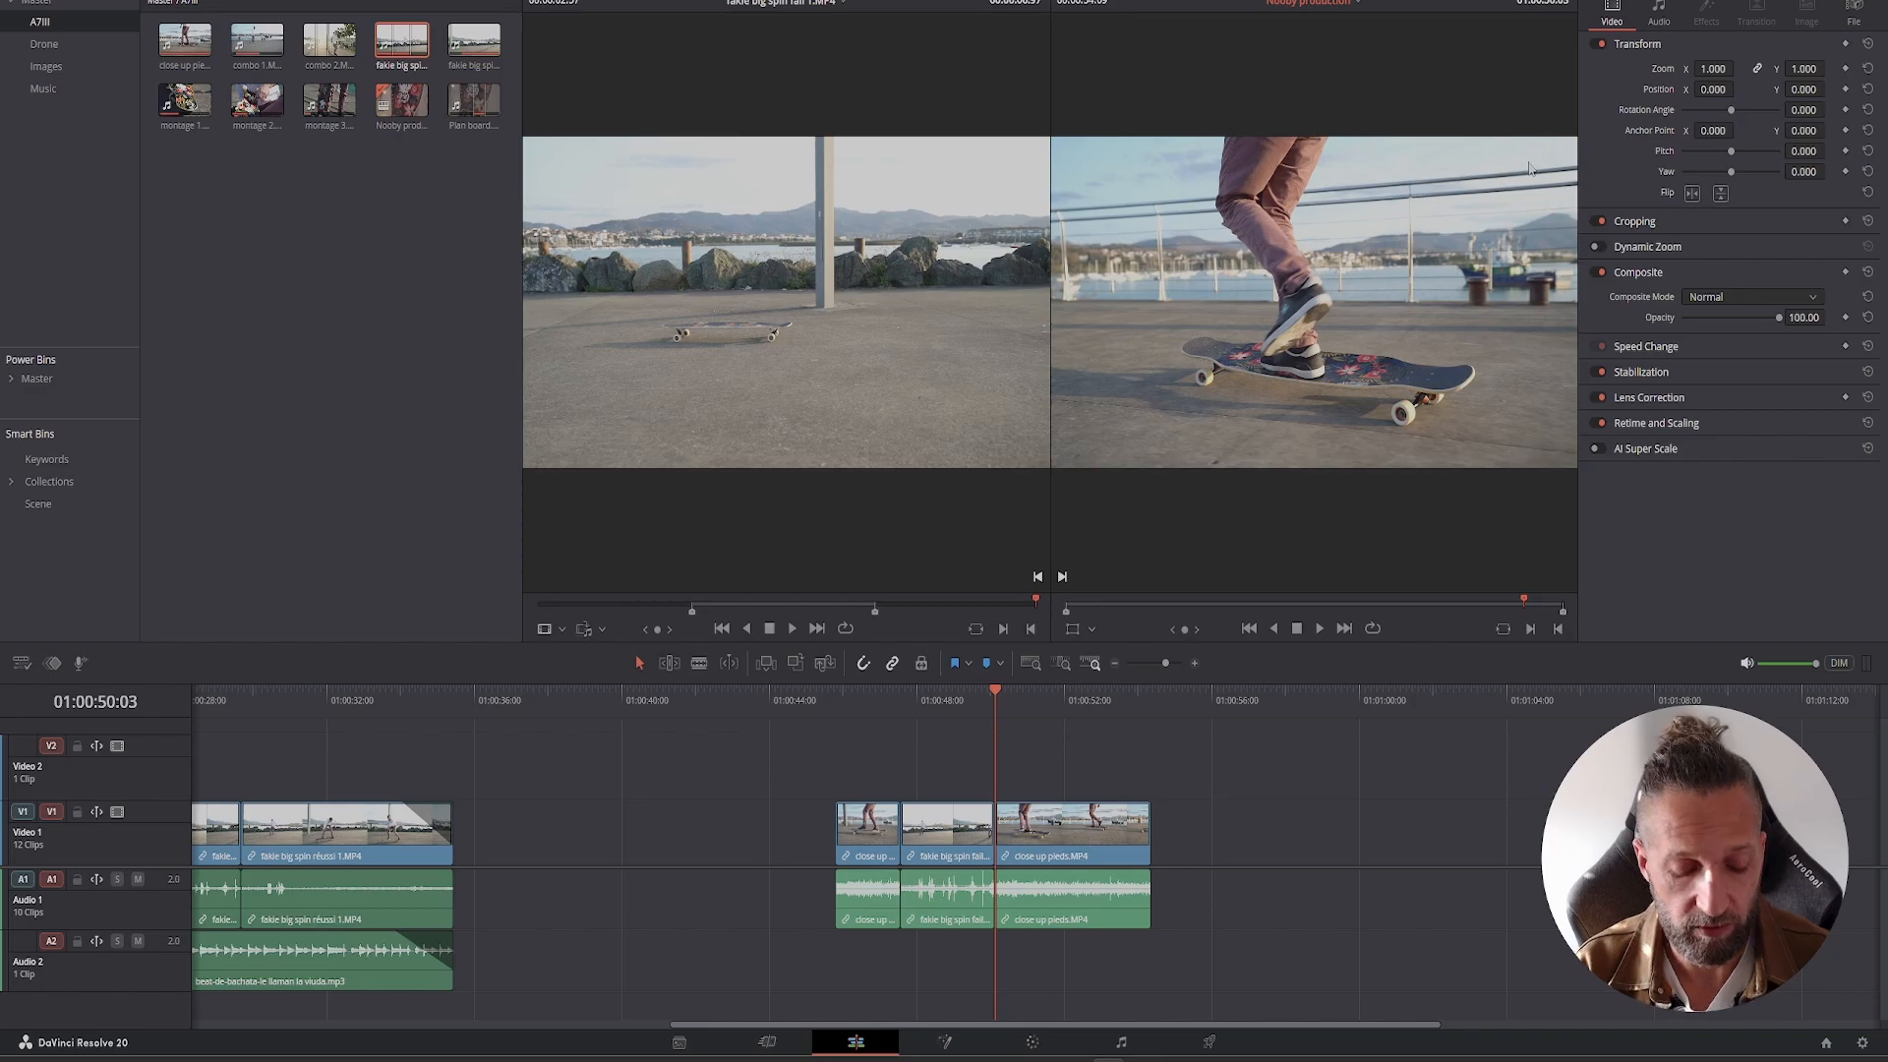
key(ctrl+z)
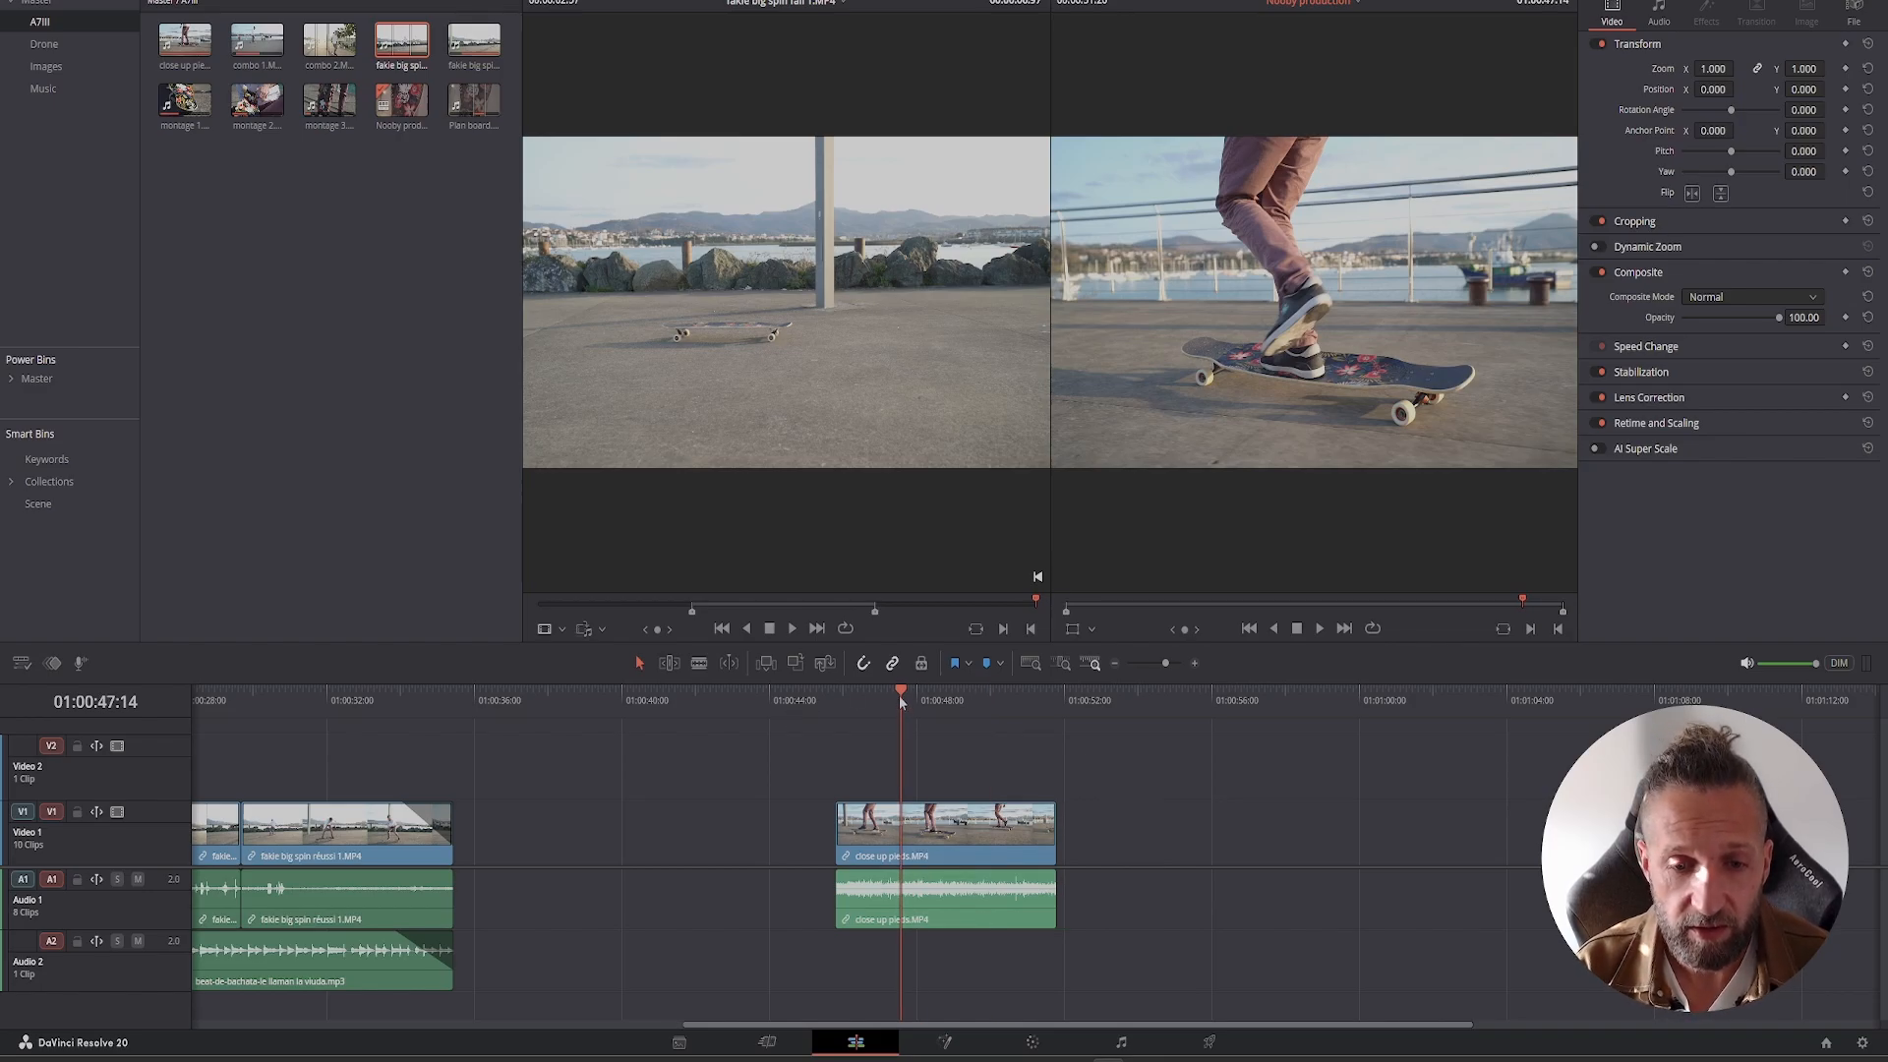
mouse_move(777, 408)
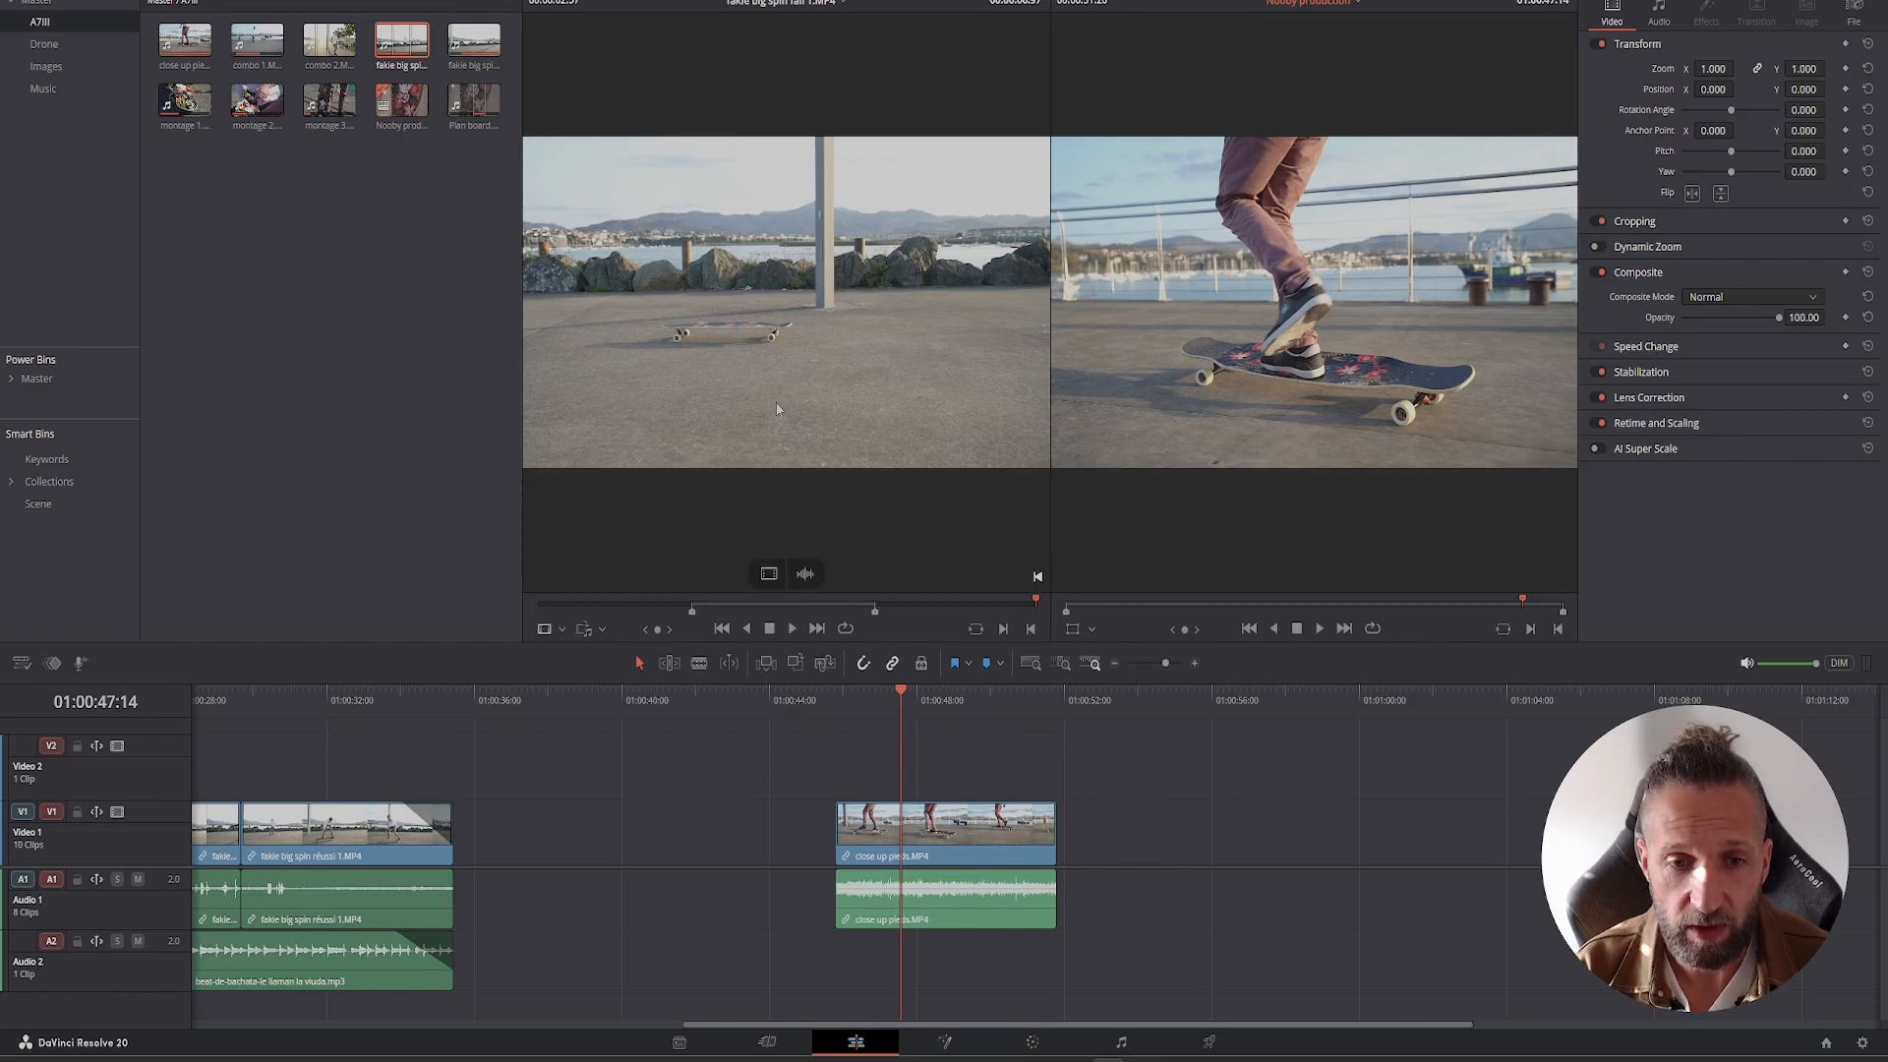
click(764, 665)
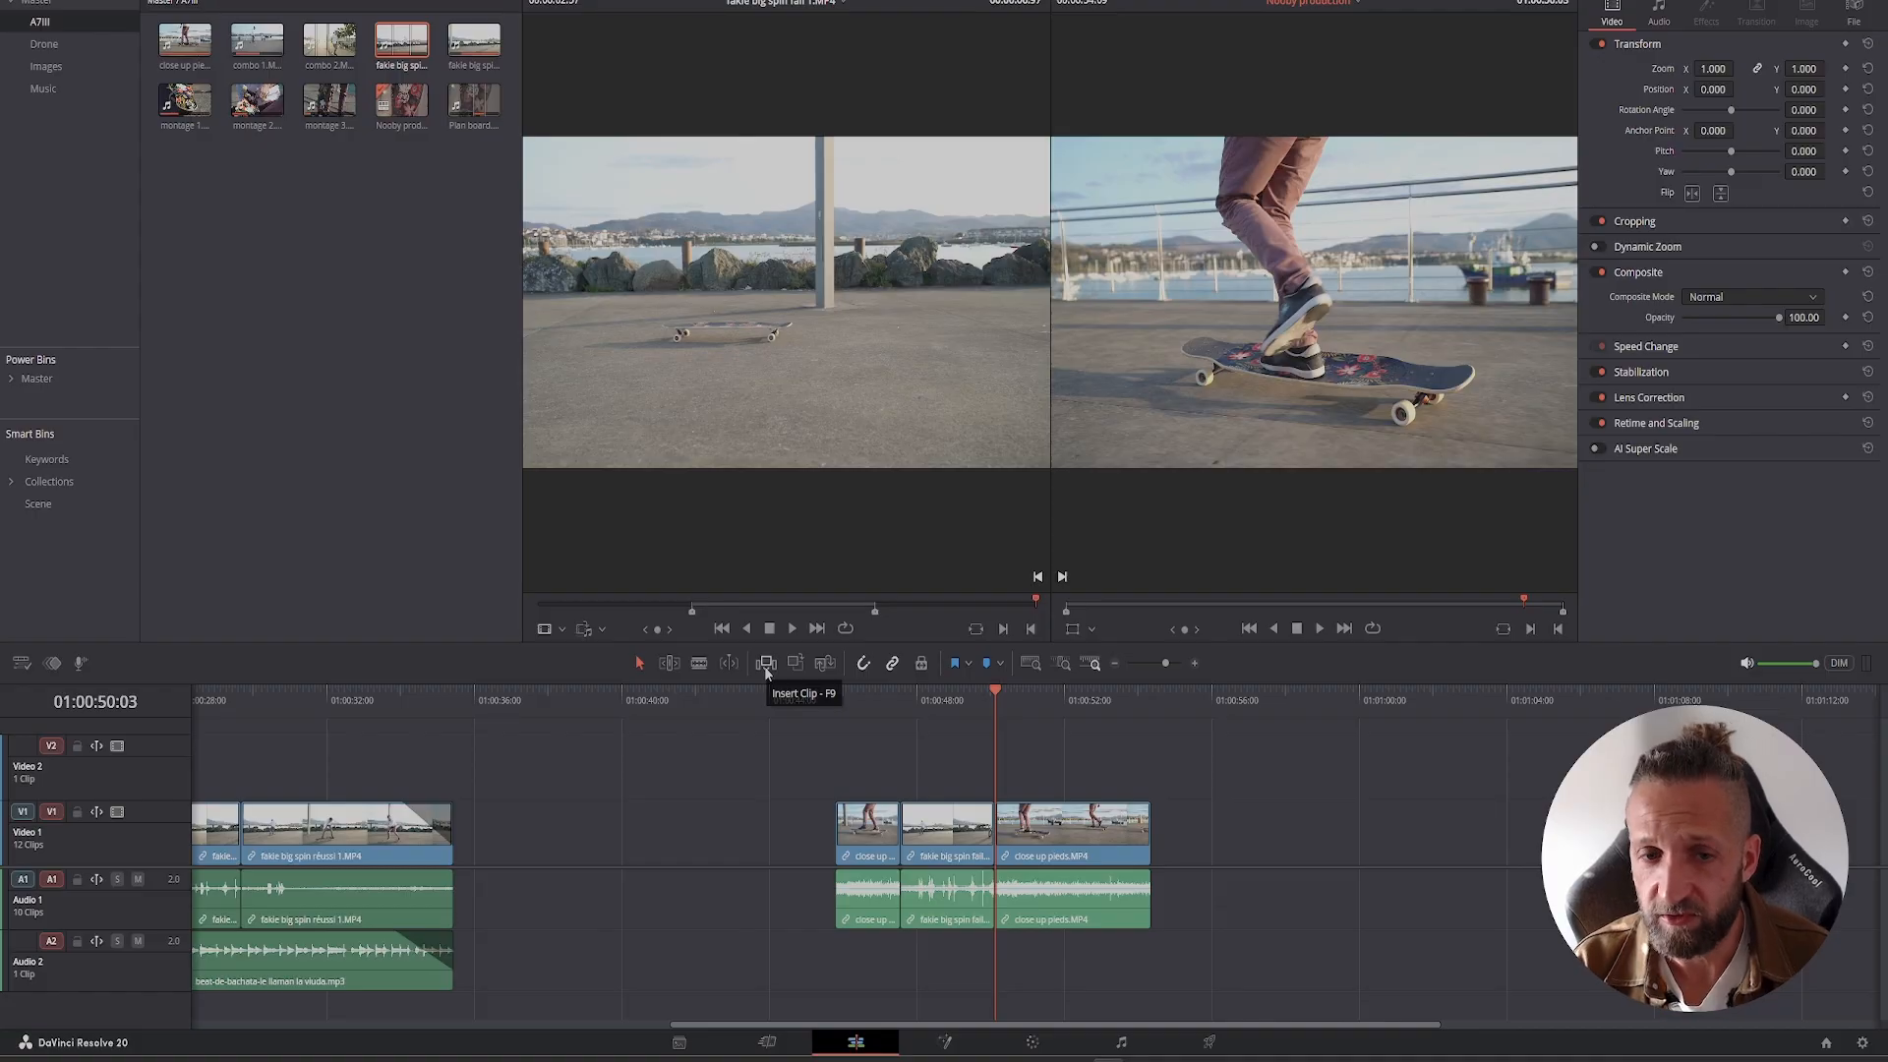
drag(822, 397, 1491, 182)
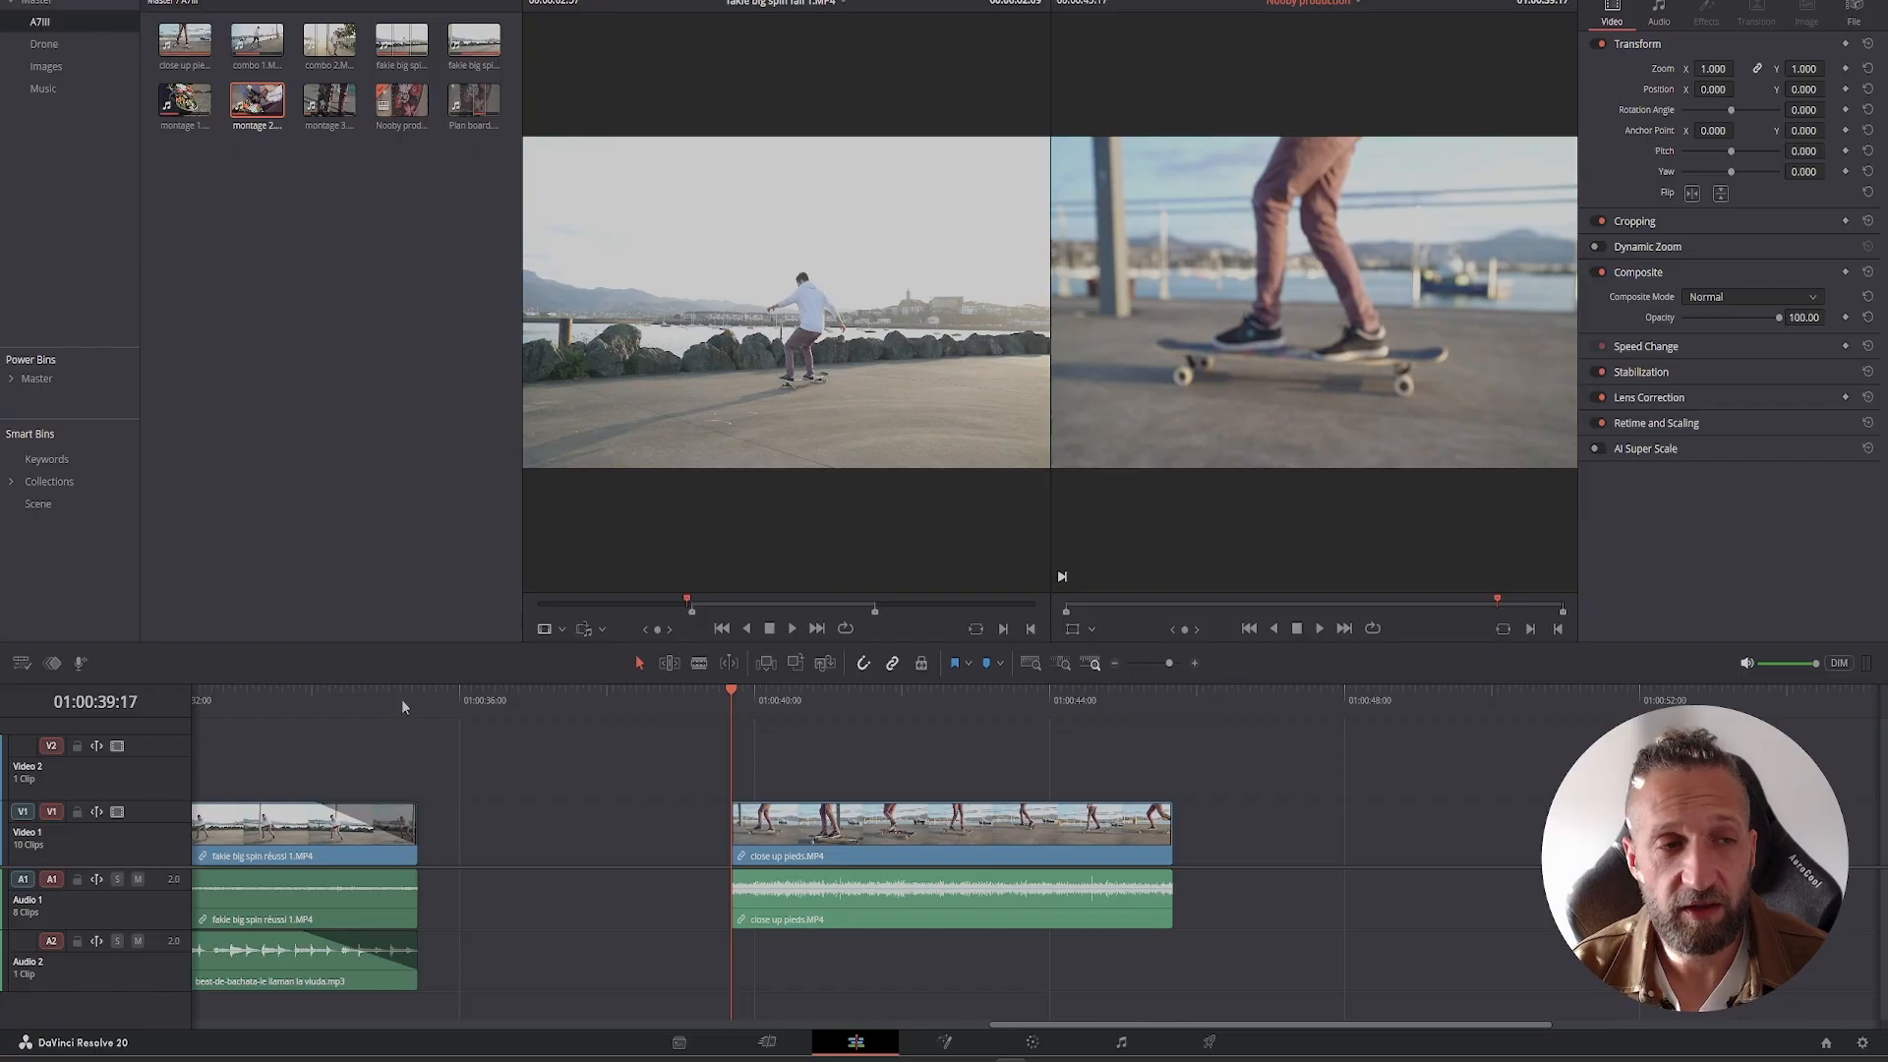
- Place montage 2.MP4 directly after close up pieds.MP4, and try Additive Dissolve on their cut and between montage 1.MP4 and montage 2.MP4
drag(257, 100, 1176, 873)
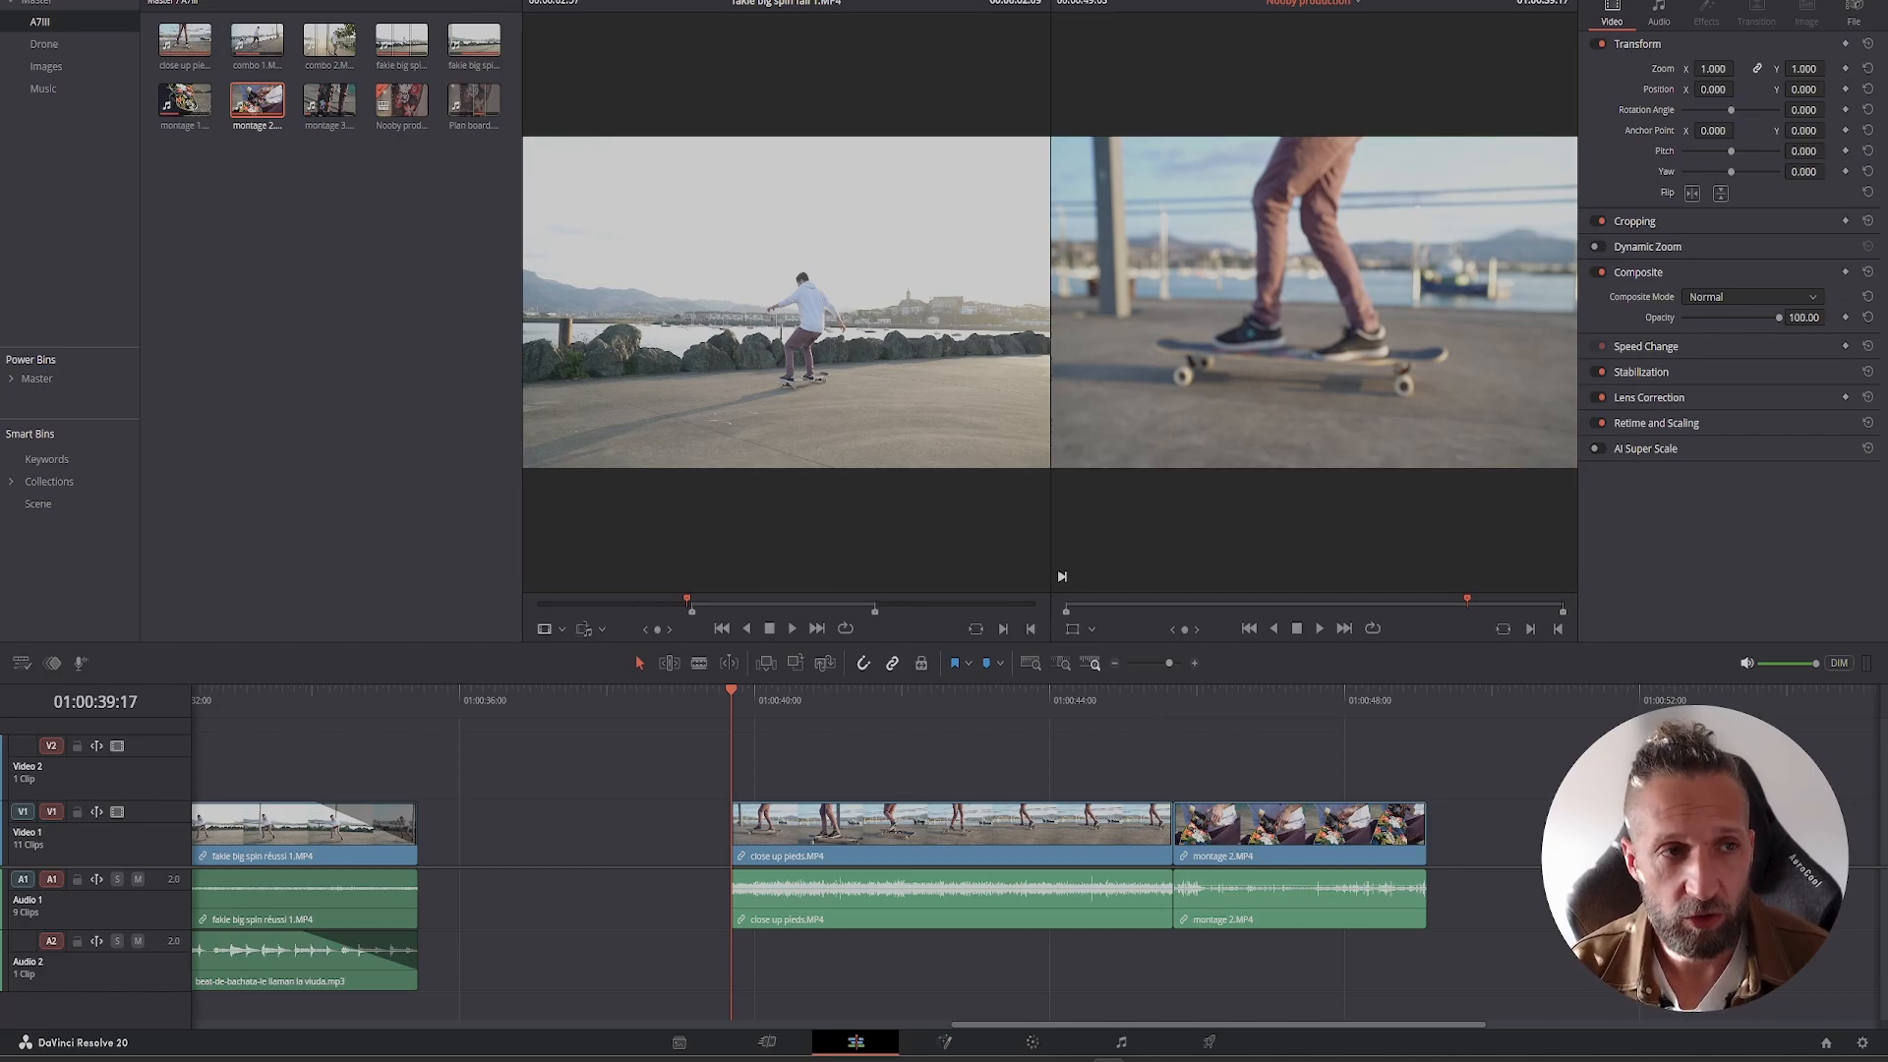
click(148, 1)
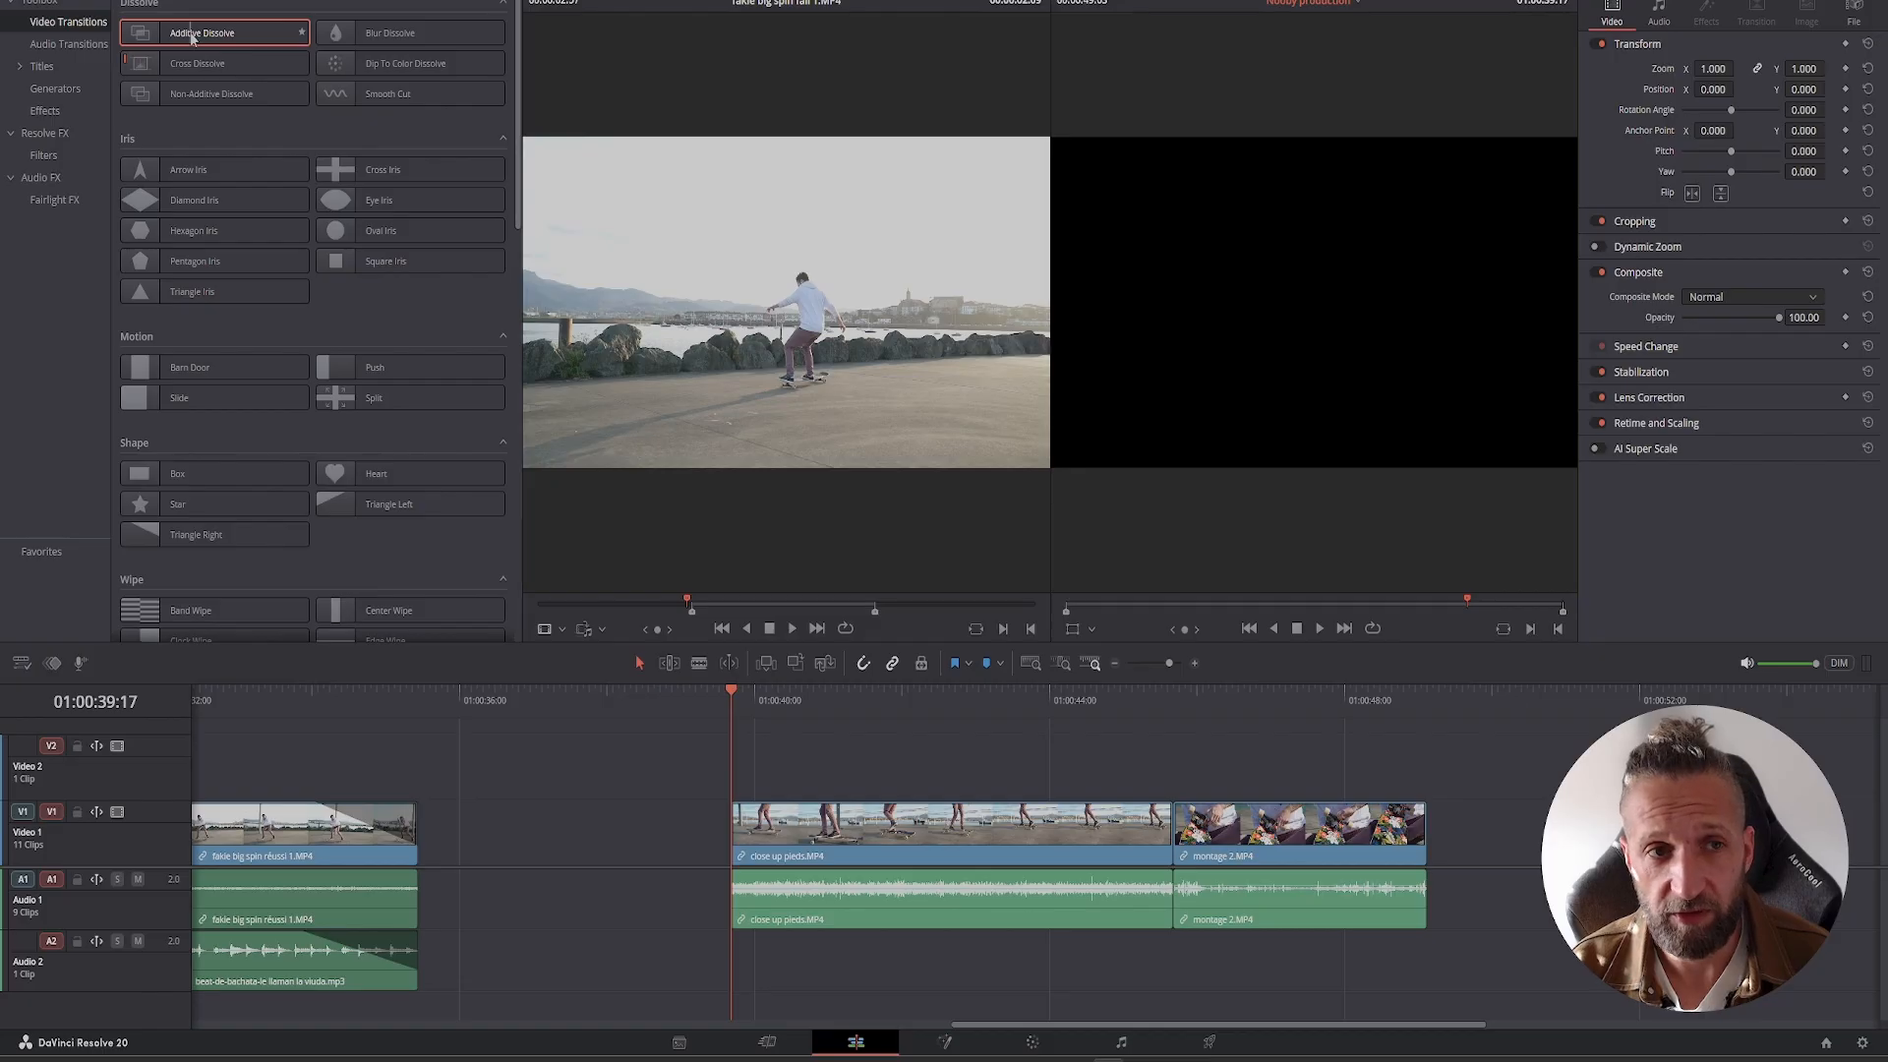
drag(192, 37, 1044, 848)
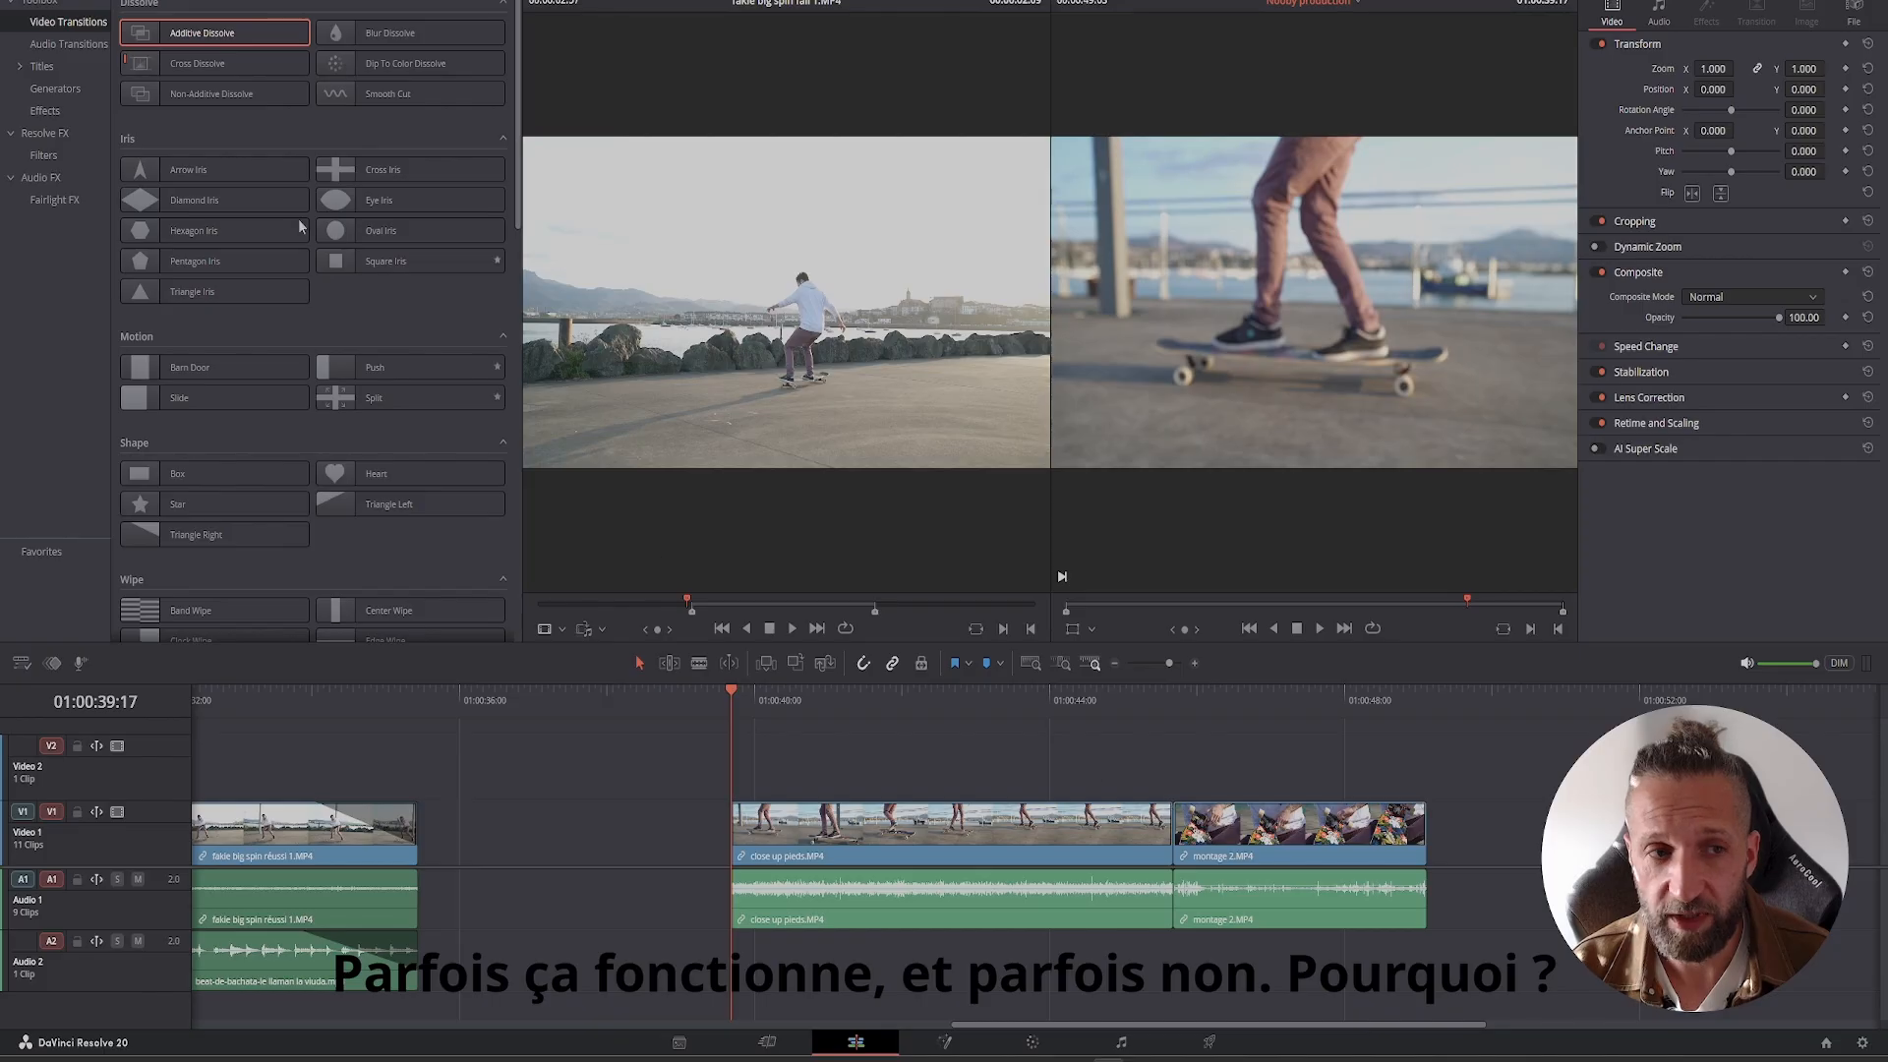
drag(165, 41, 1145, 836)
drag(1149, 1025, 383, 1058)
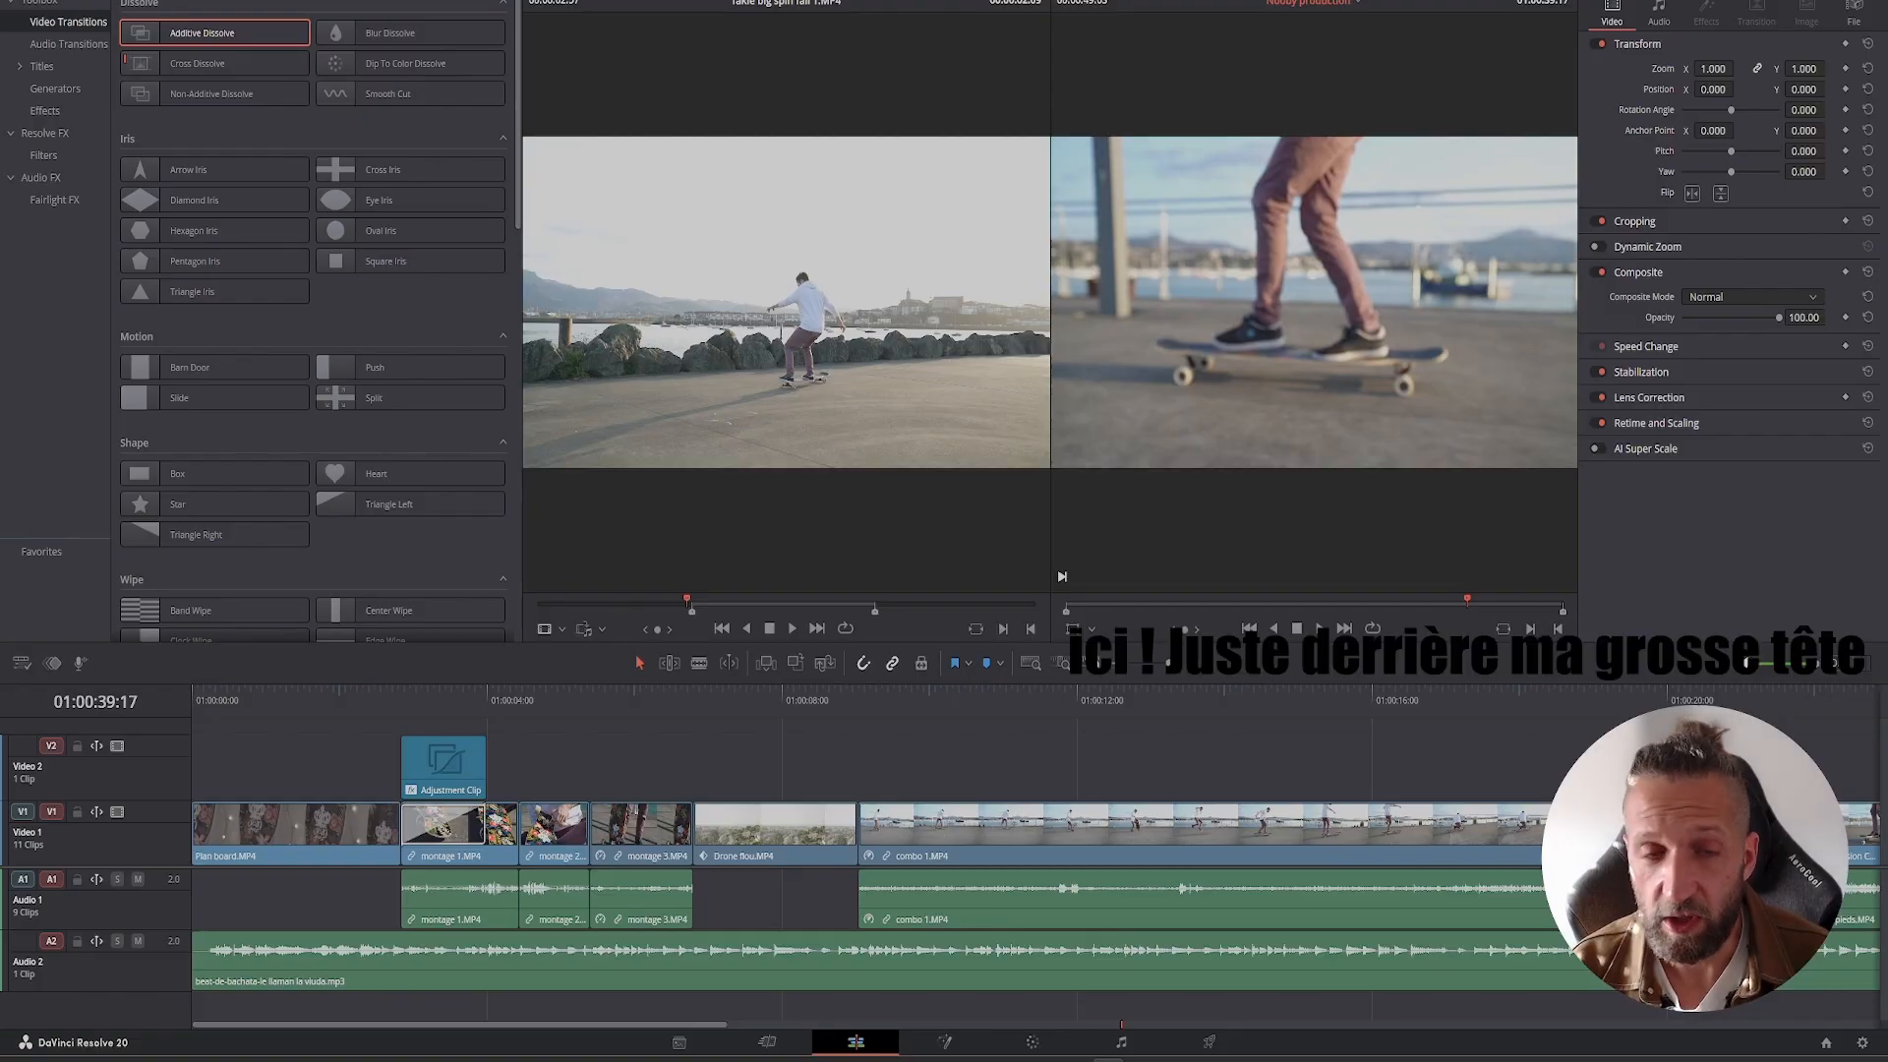
drag(204, 31, 519, 842)
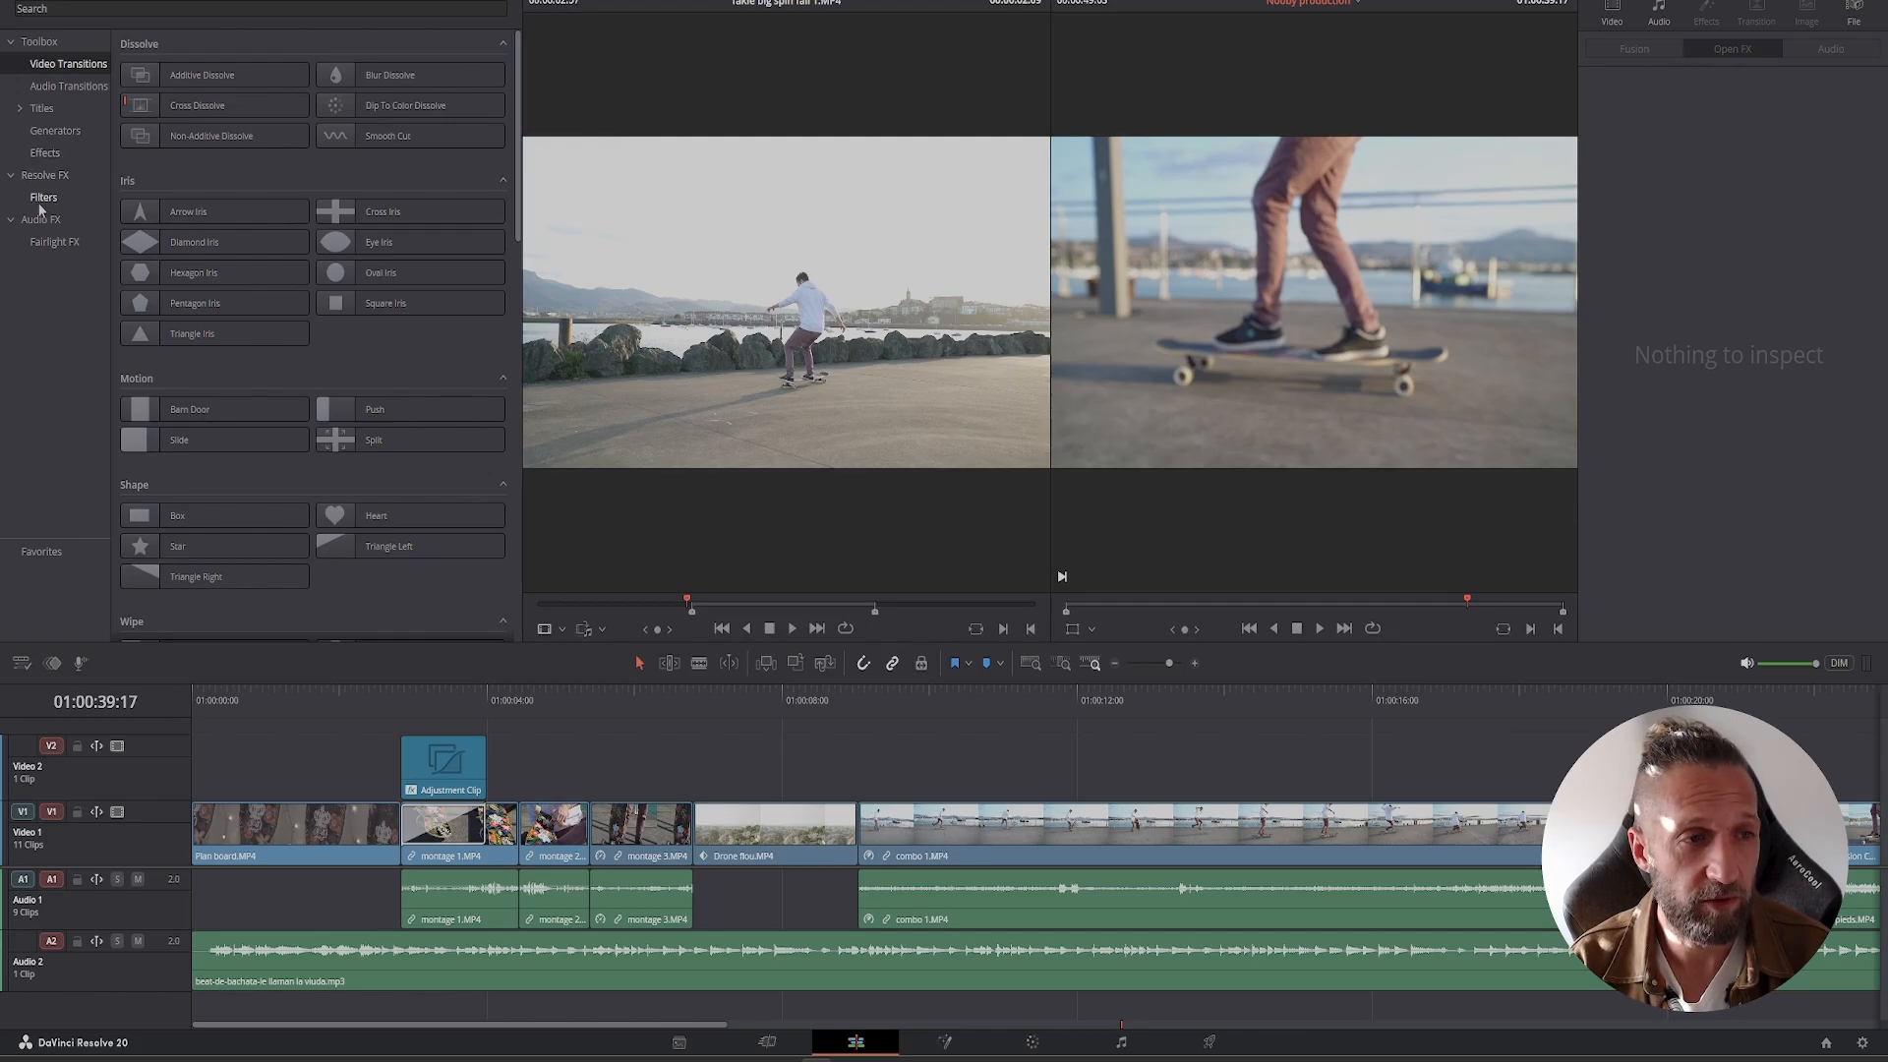
- Search the effects for "adj" and place an Adjustment Clip on Video 2 above combo 1.MP4
click(45, 153)
click(116, 12)
text(adj)
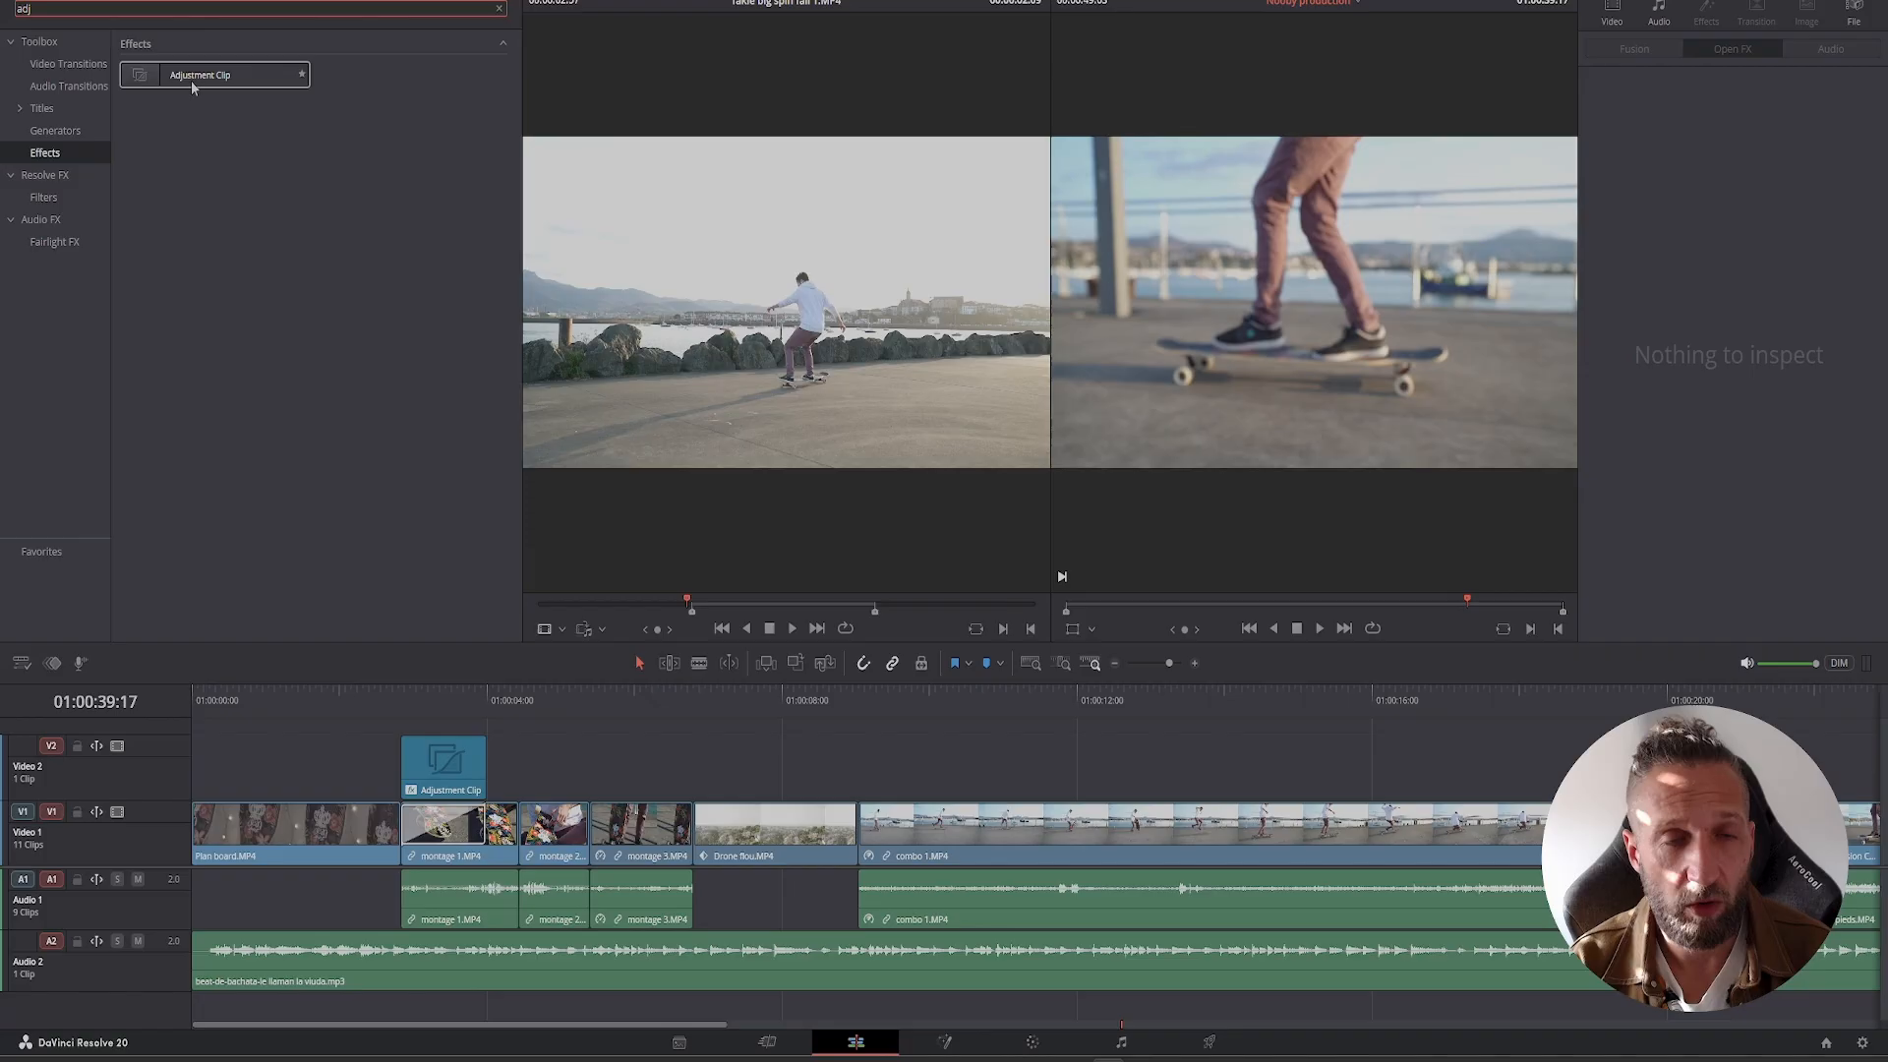
drag(193, 88, 1166, 768)
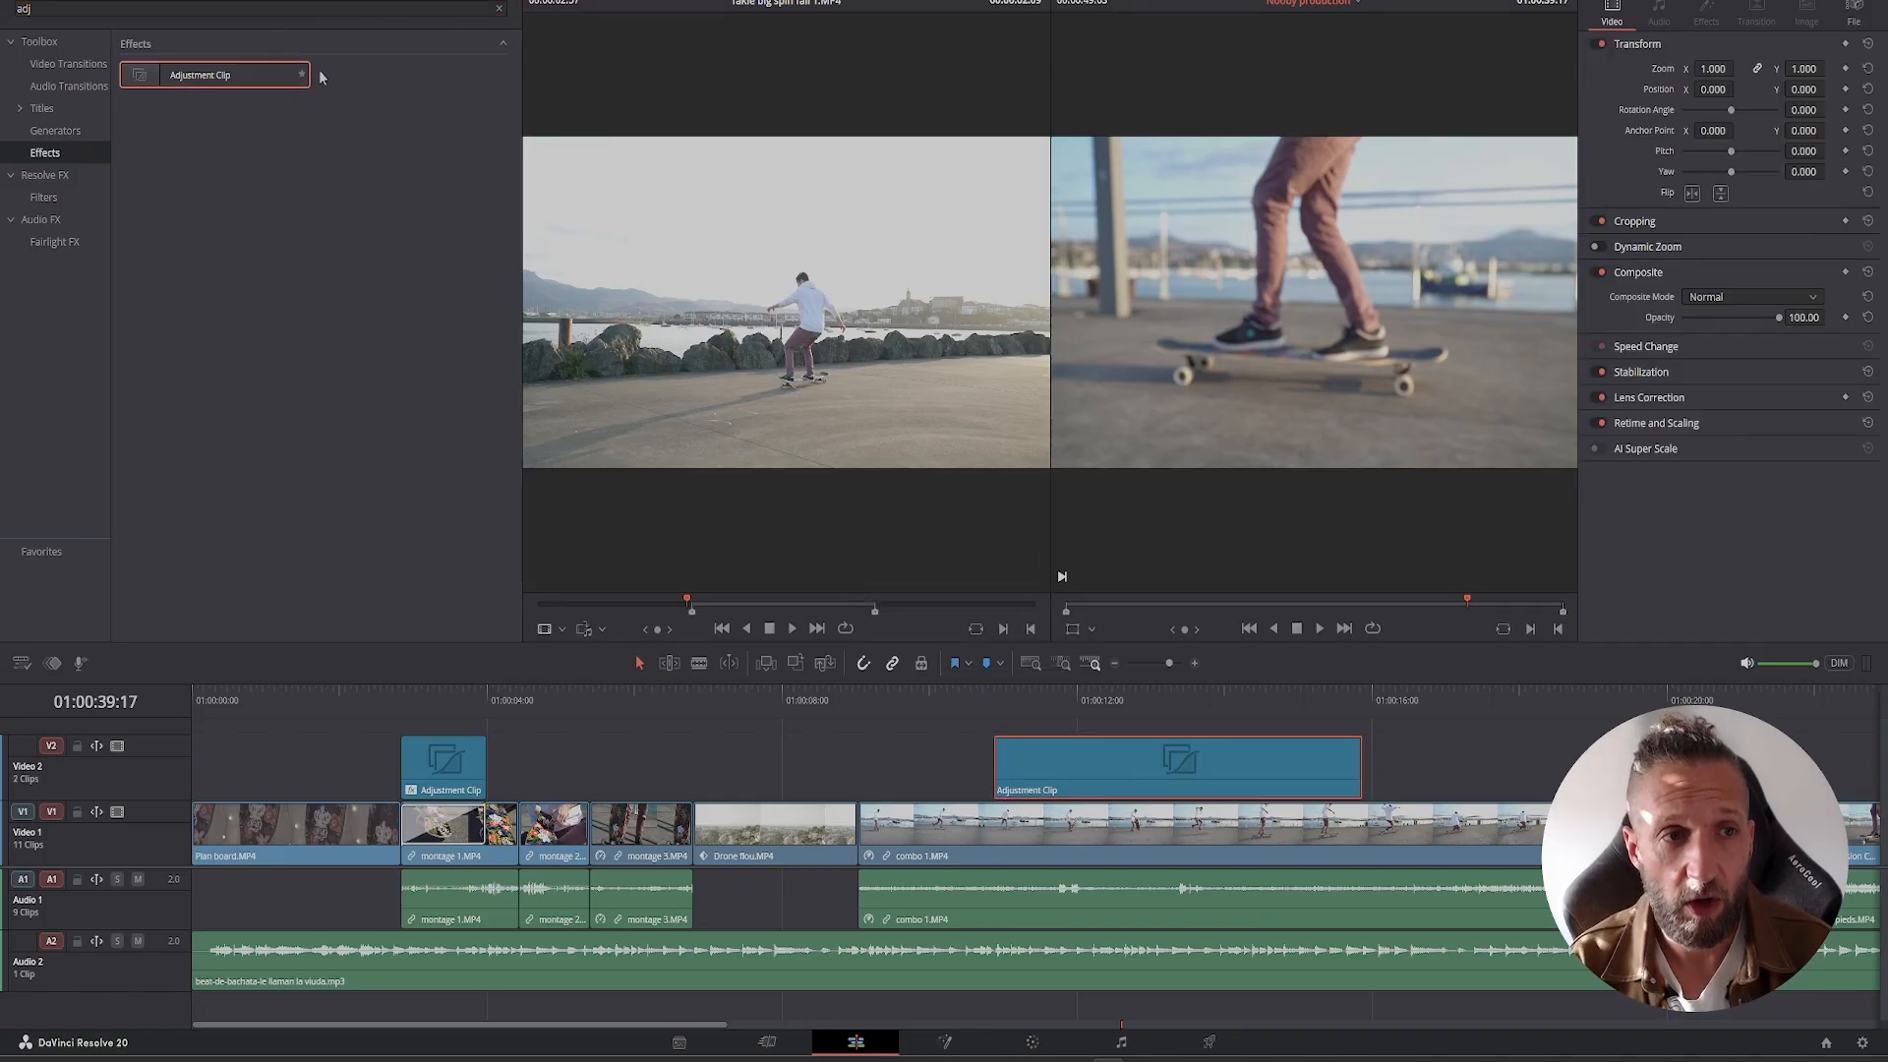
- Apply the Gaussian Blur filter to the new adjustment clip and set its strength to about 0.519
click(498, 9)
click(43, 196)
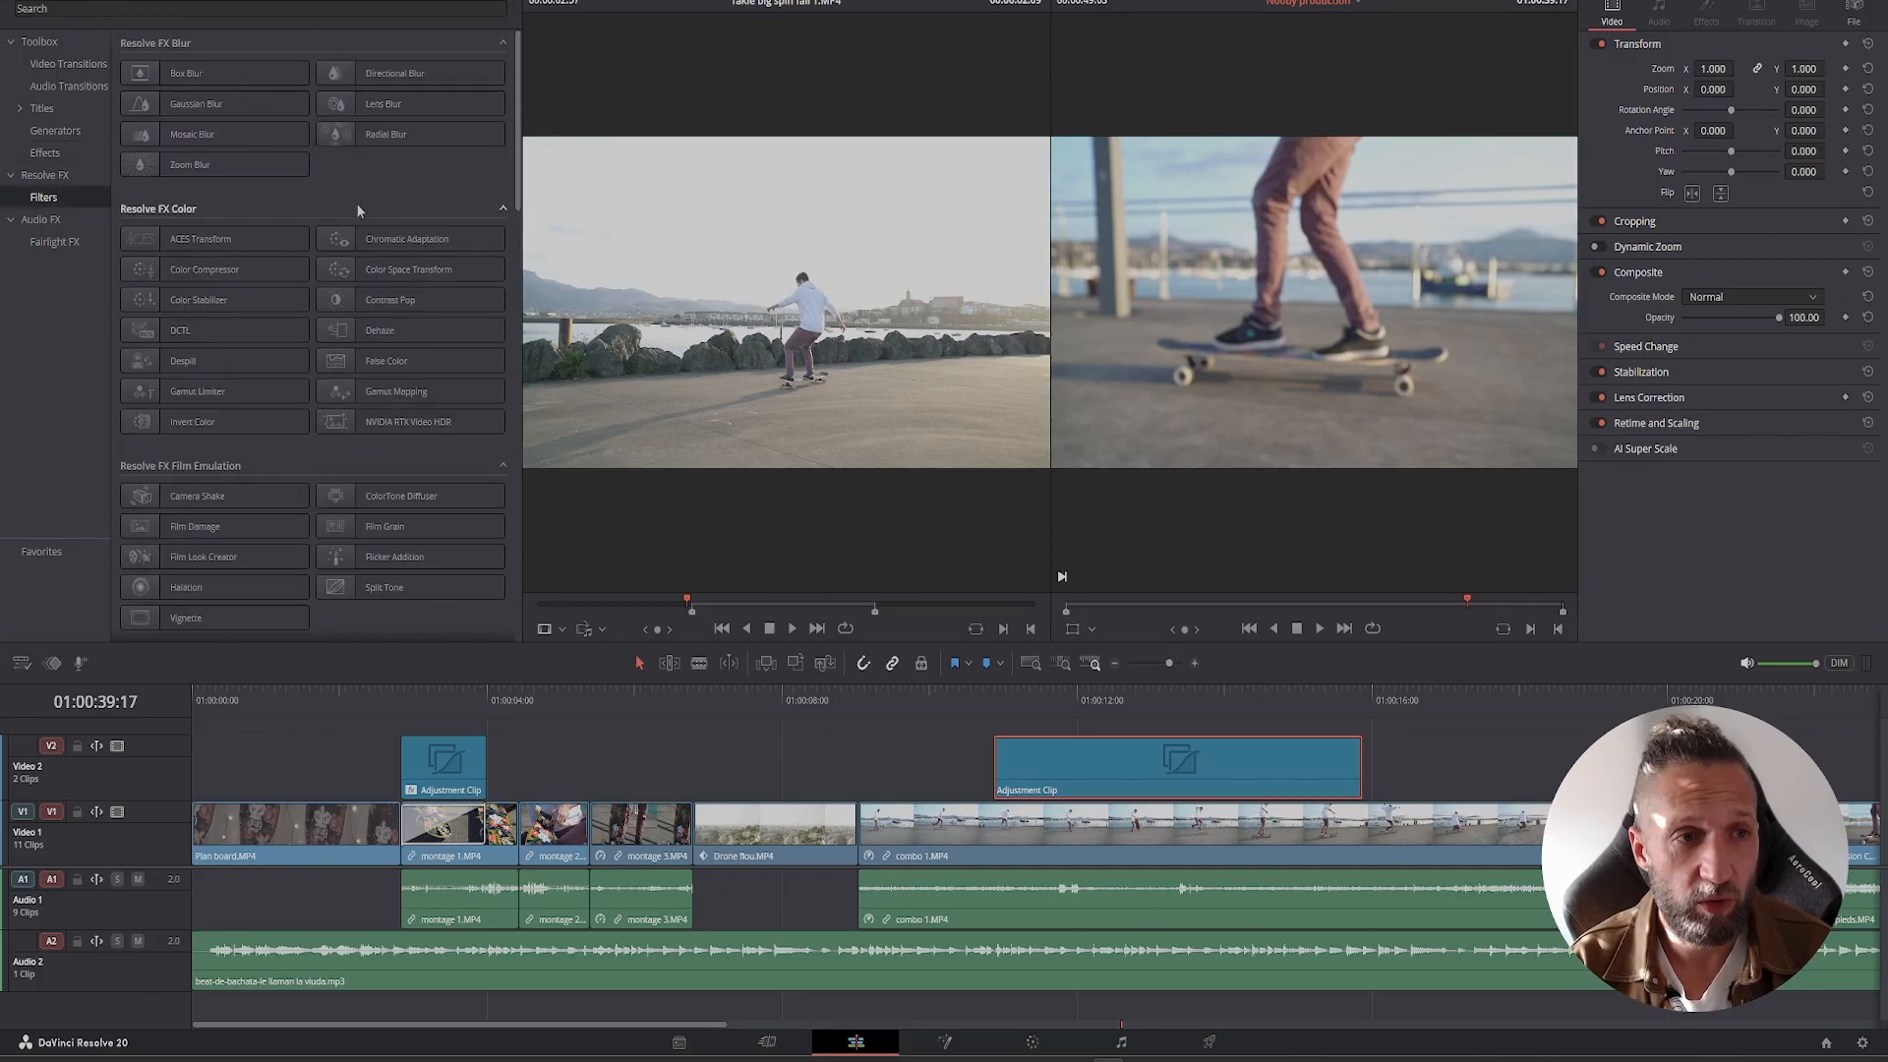
drag(170, 105, 1105, 769)
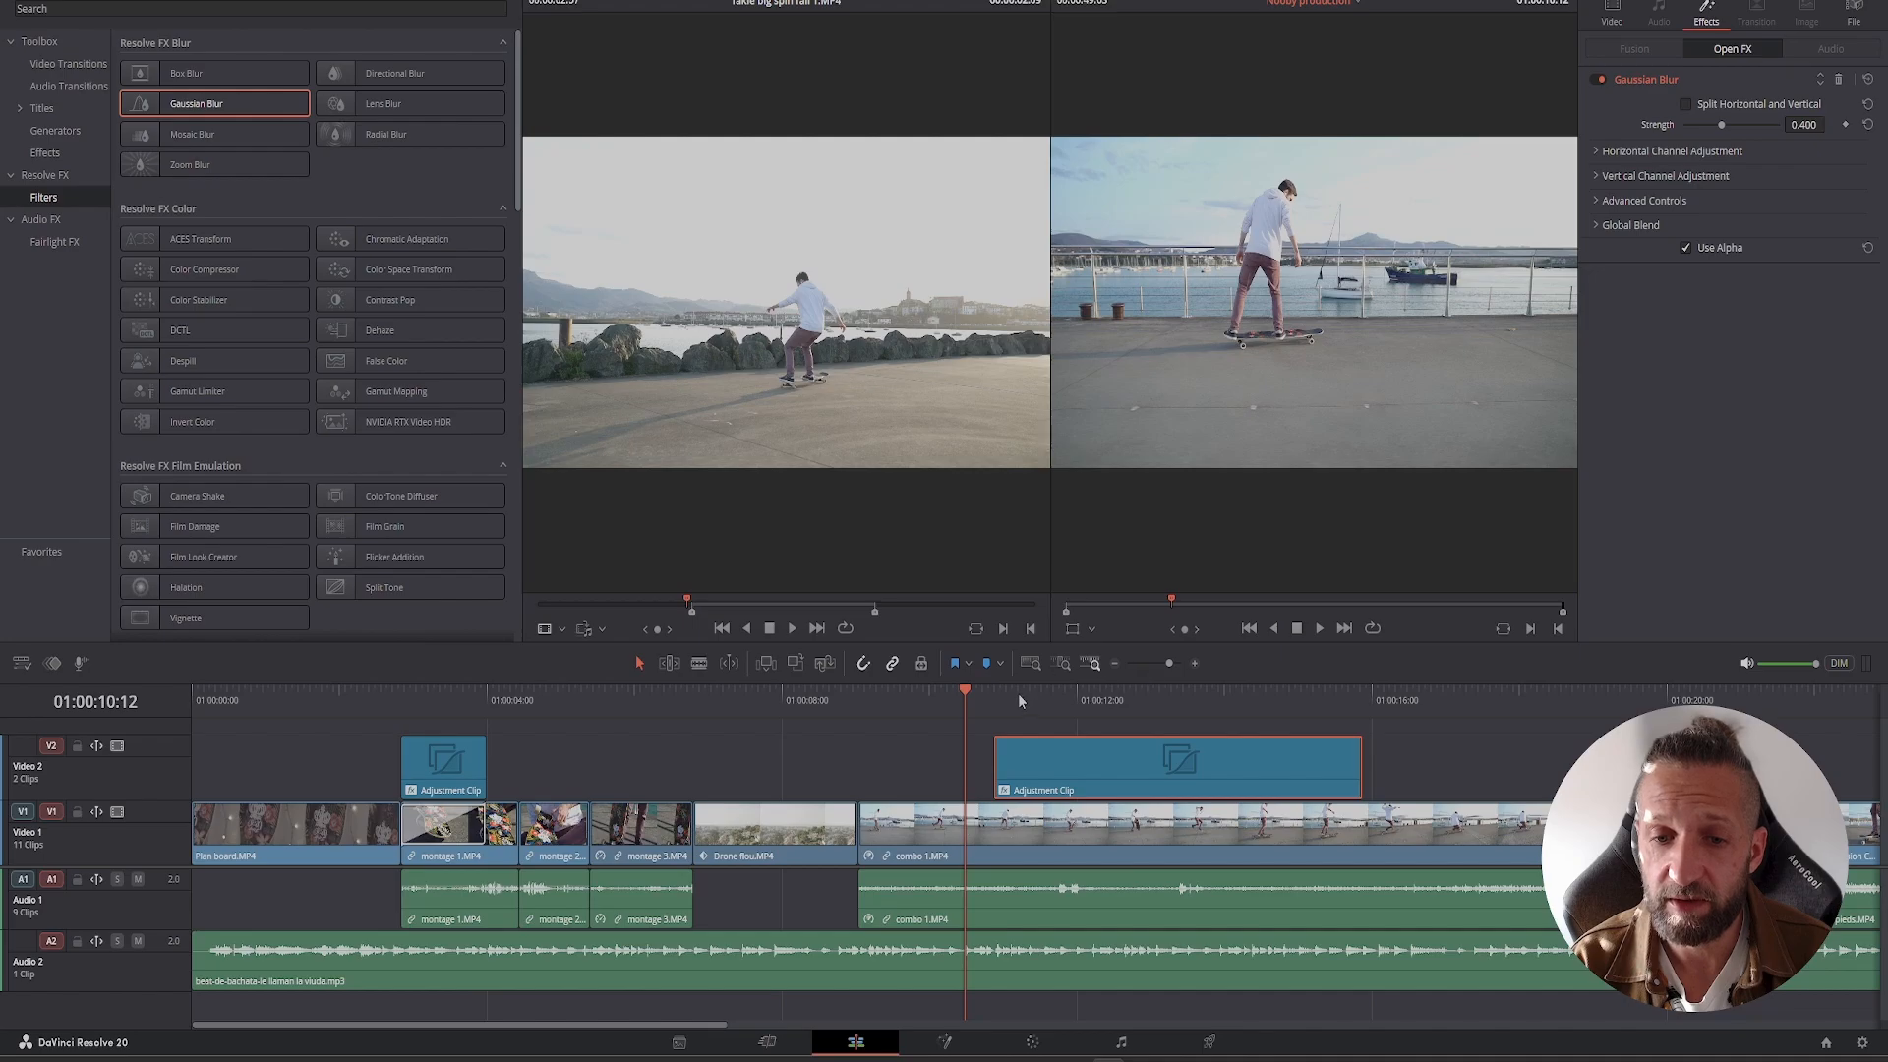
drag(1018, 694, 1030, 696)
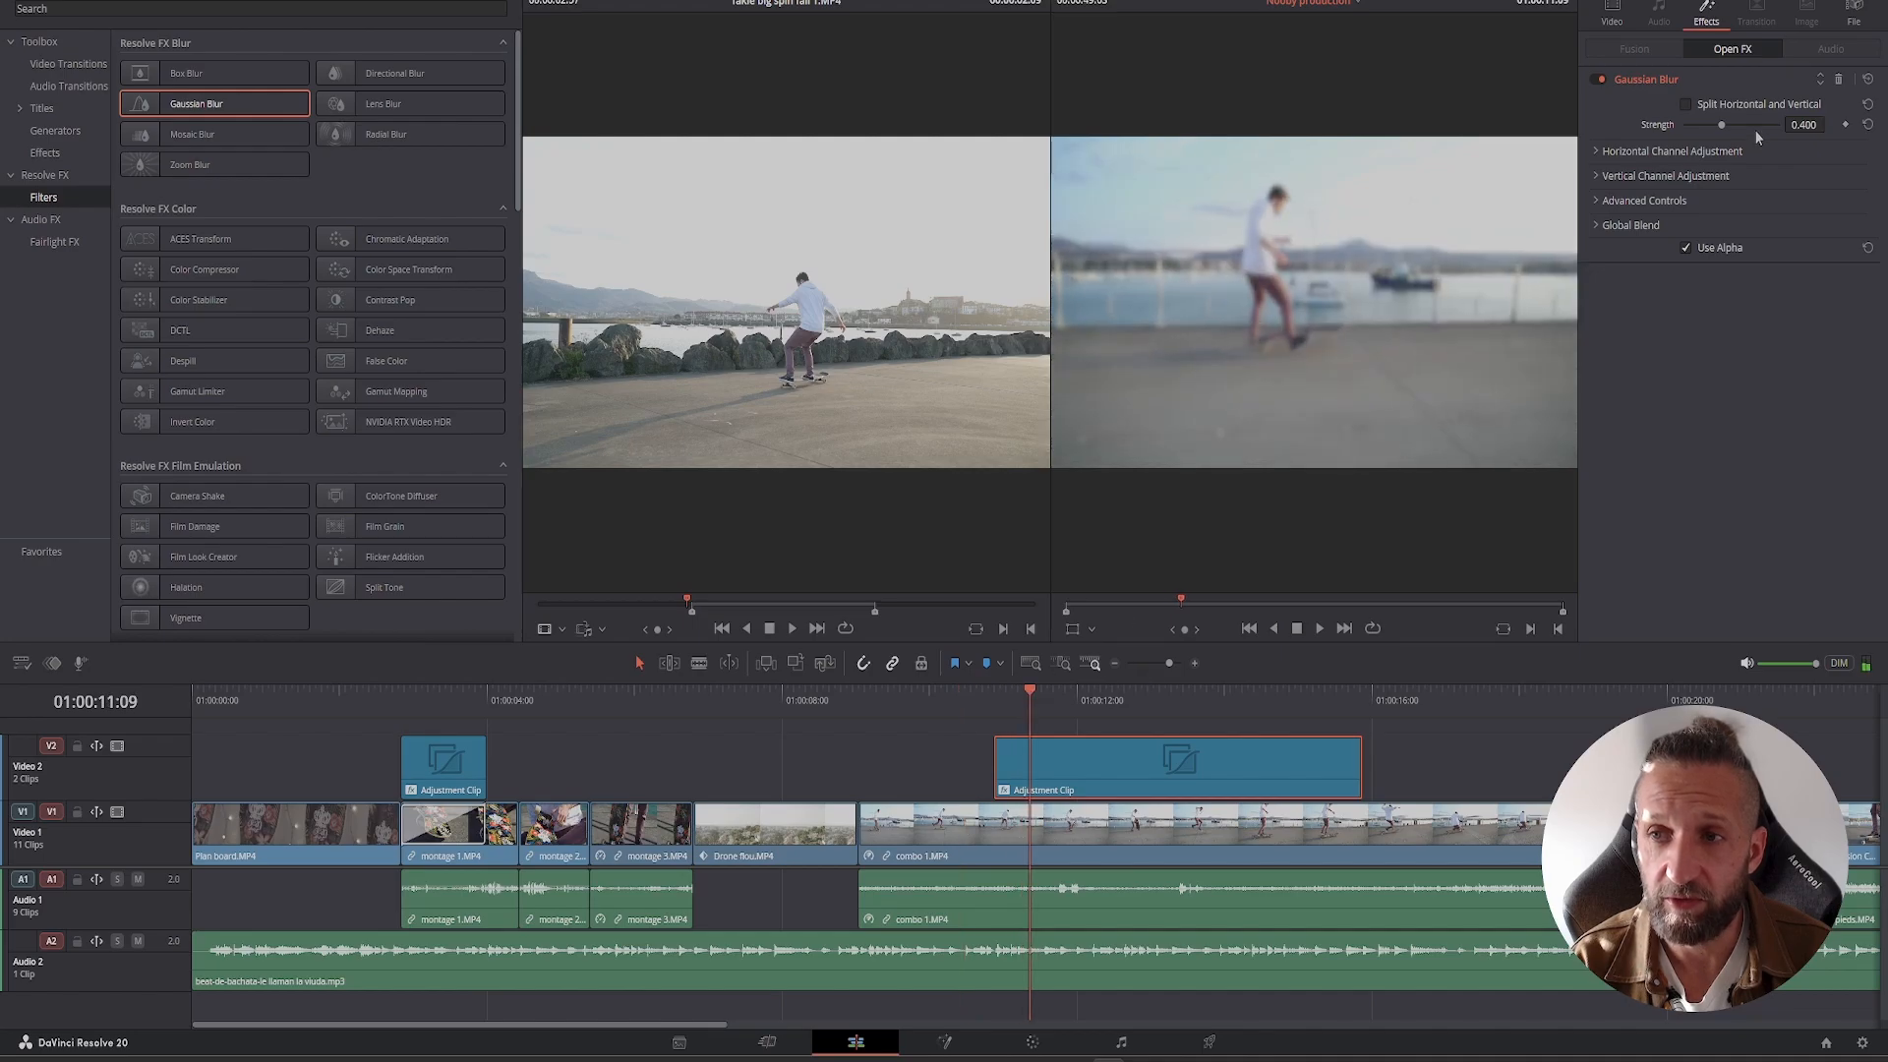
mouse_move(1721, 125)
mouse_down()
mouse_move(1691, 125)
mouse_move(1779, 125)
mouse_move(1648, 149)
mouse_move(1715, 125)
mouse_move(1667, 128)
mouse_move(1735, 135)
mouse_up()
- Move the blurred adjustment clip over the drone clip, and reposition it above combo 1.MP4 starting at about 01:00:10:01
drag(1023, 698, 817, 698)
drag(1182, 766, 943, 764)
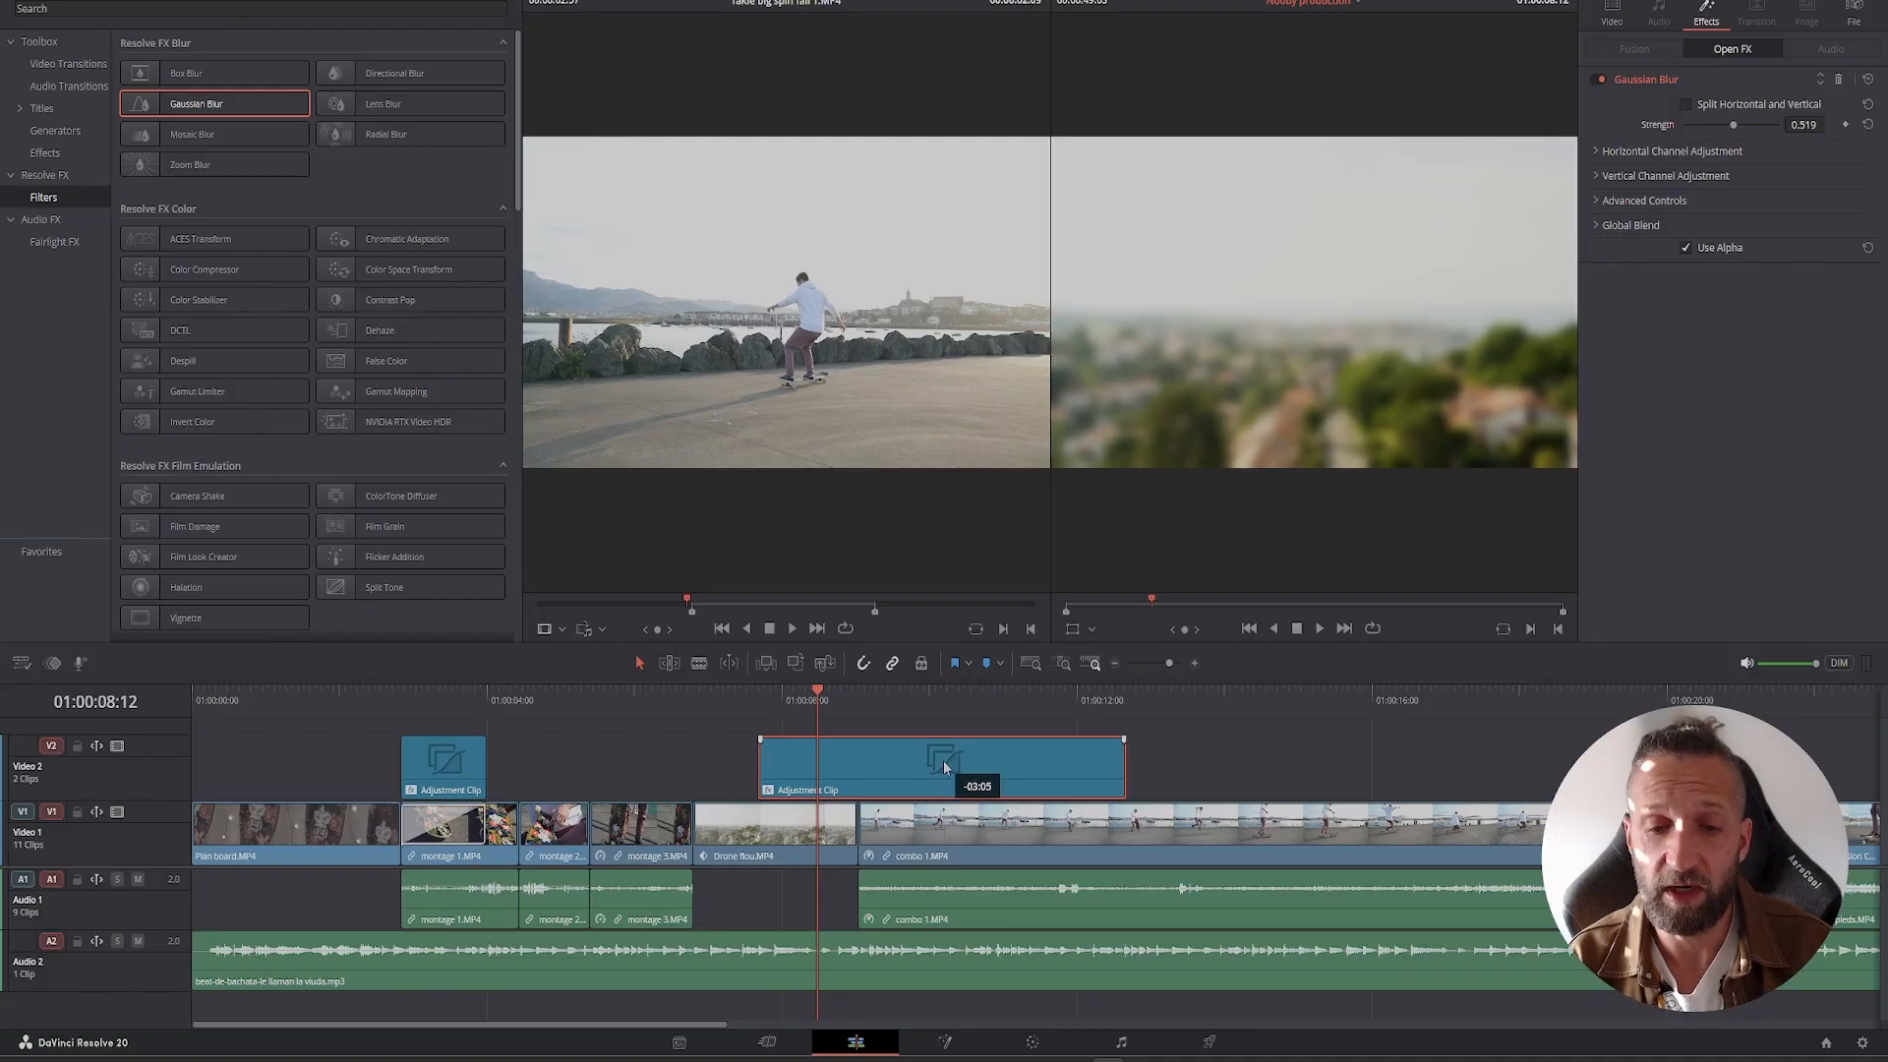
drag(943, 760, 1060, 760)
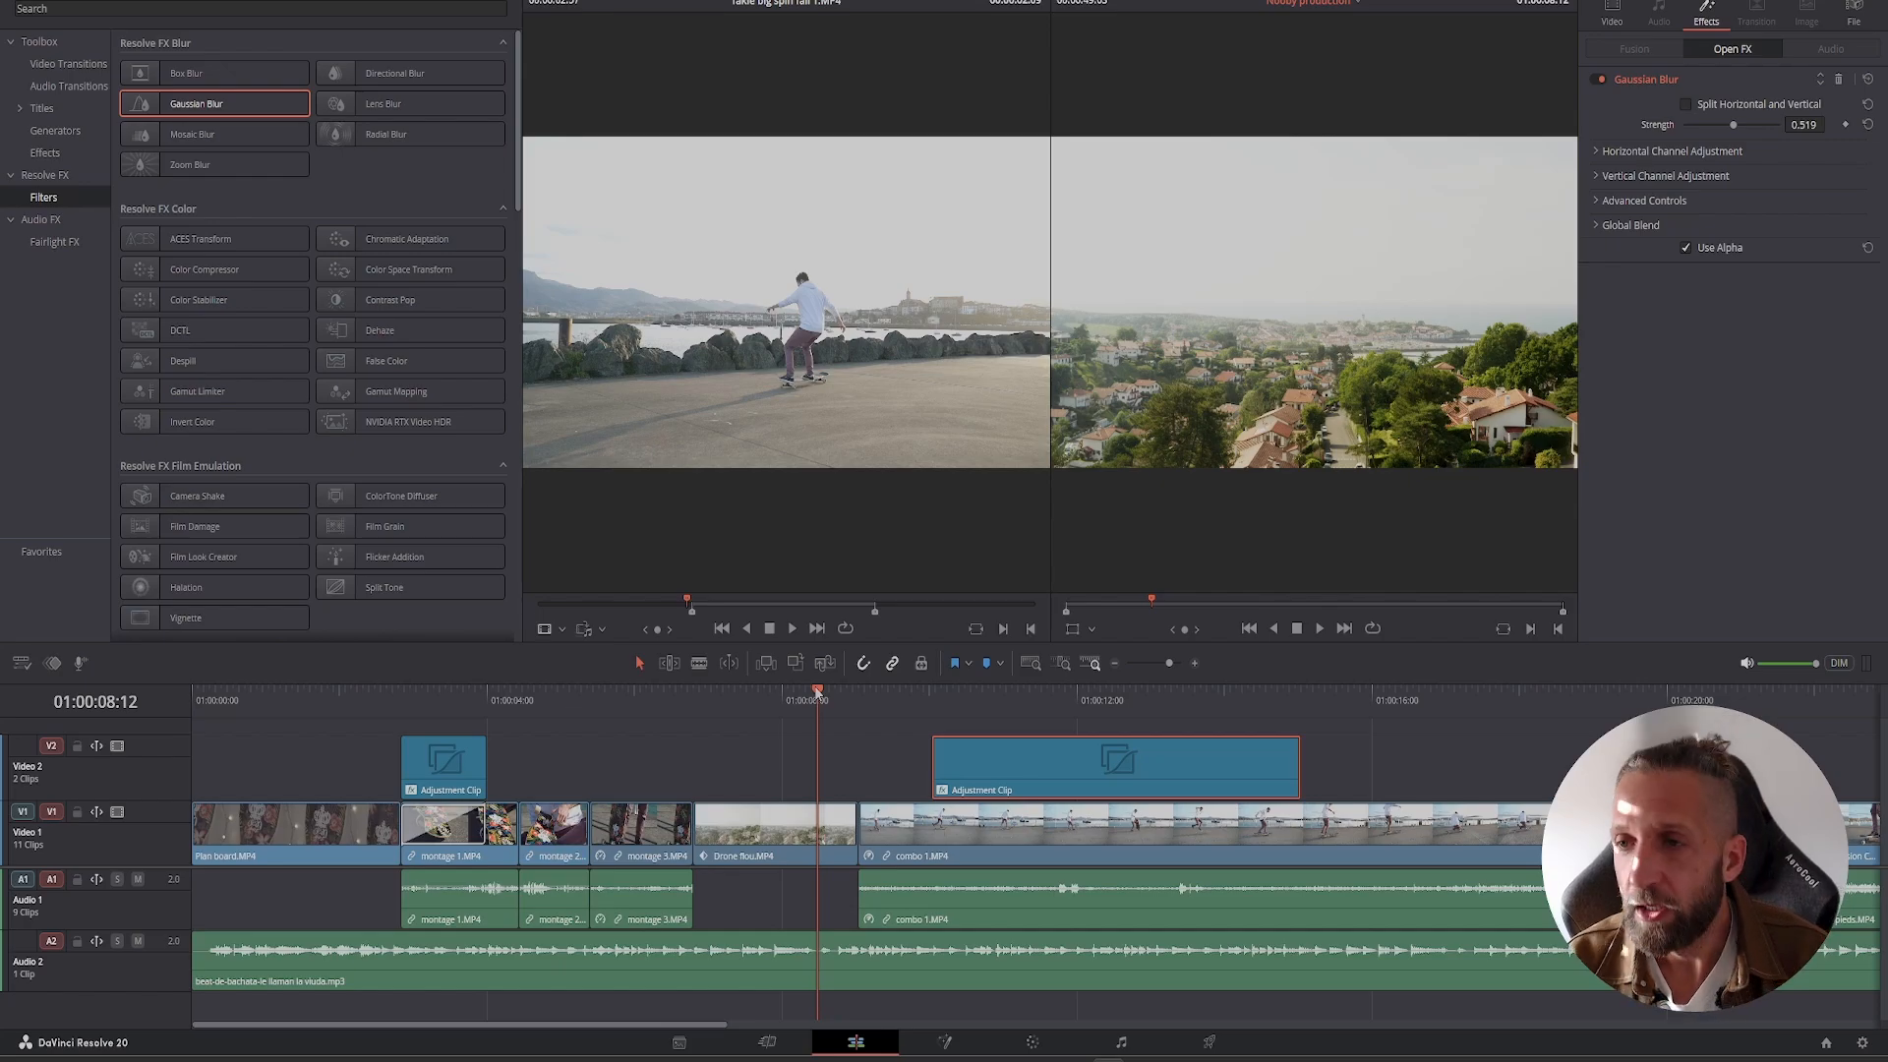
- Set the Gaussian Blur strength to 0.496 and keyframe it at 01:00:11:19
drag(817, 698, 1058, 706)
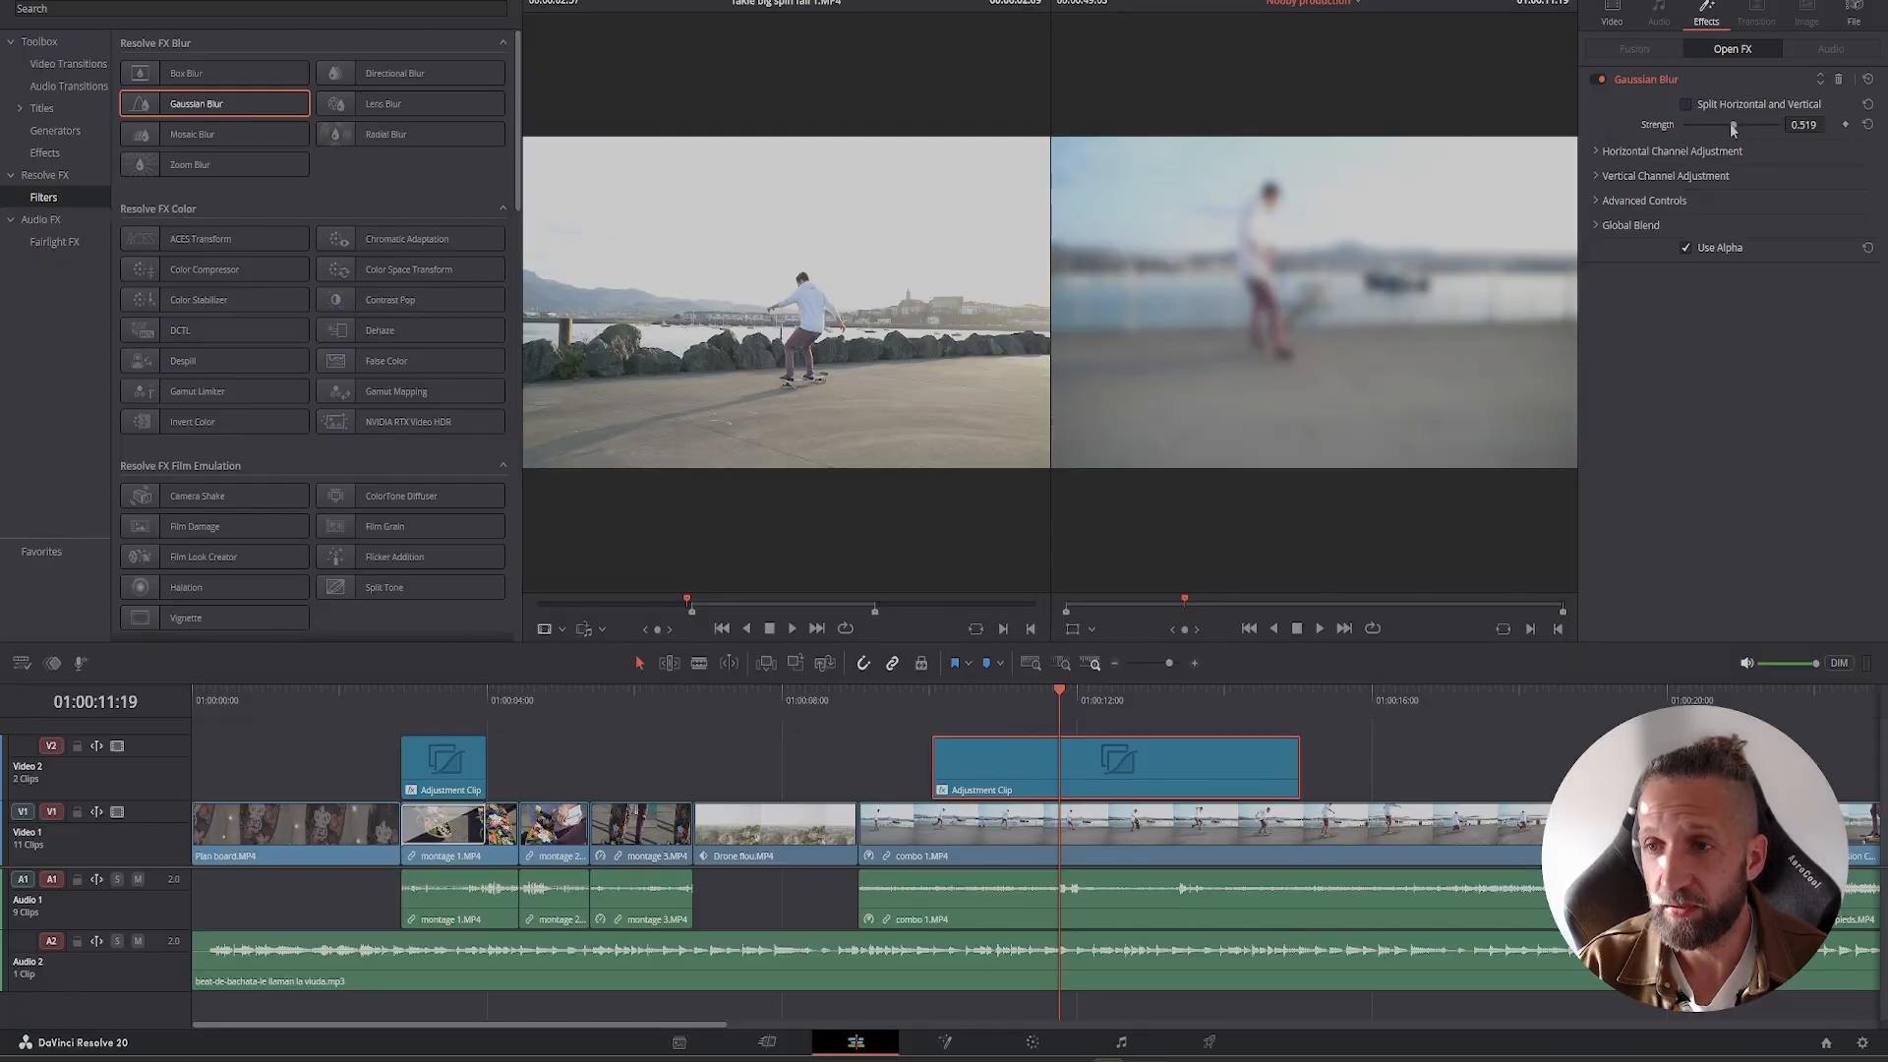
mouse_move(1737, 126)
mouse_down()
mouse_move(1707, 127)
mouse_move(1731, 128)
mouse_up()
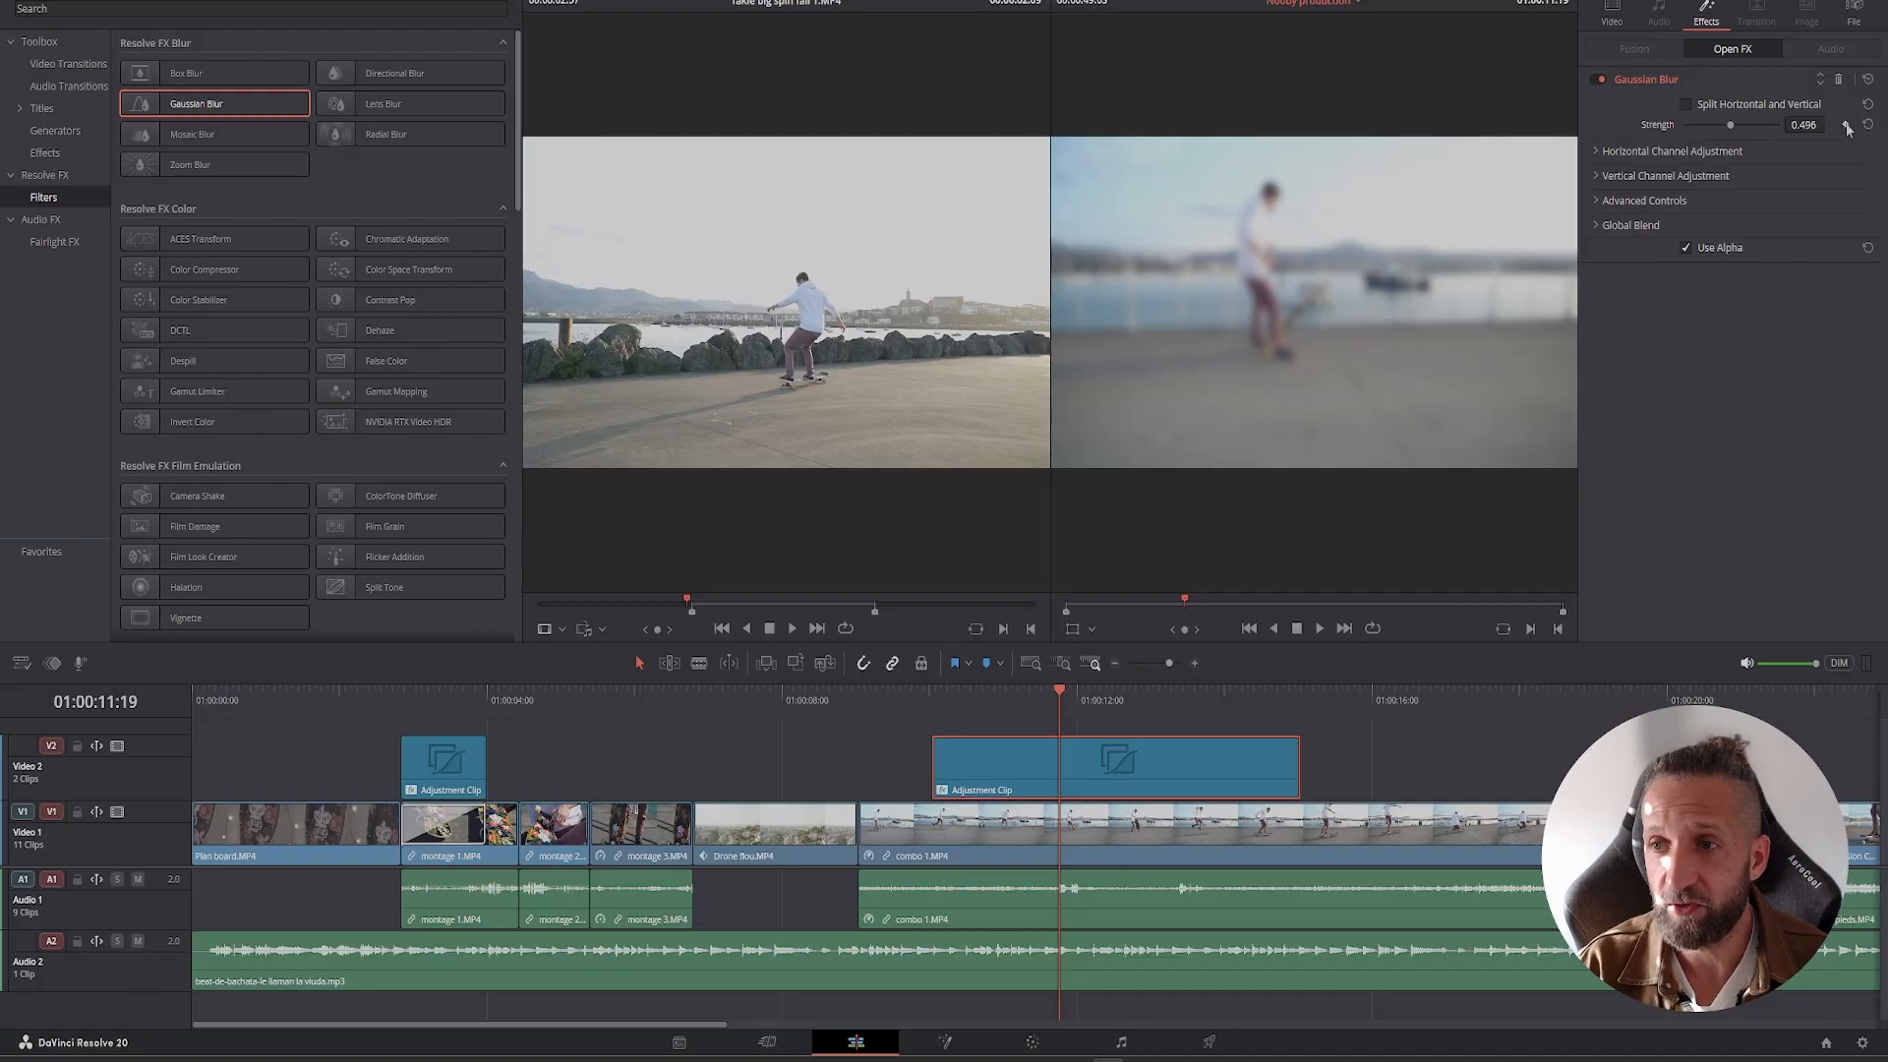
click(1059, 694)
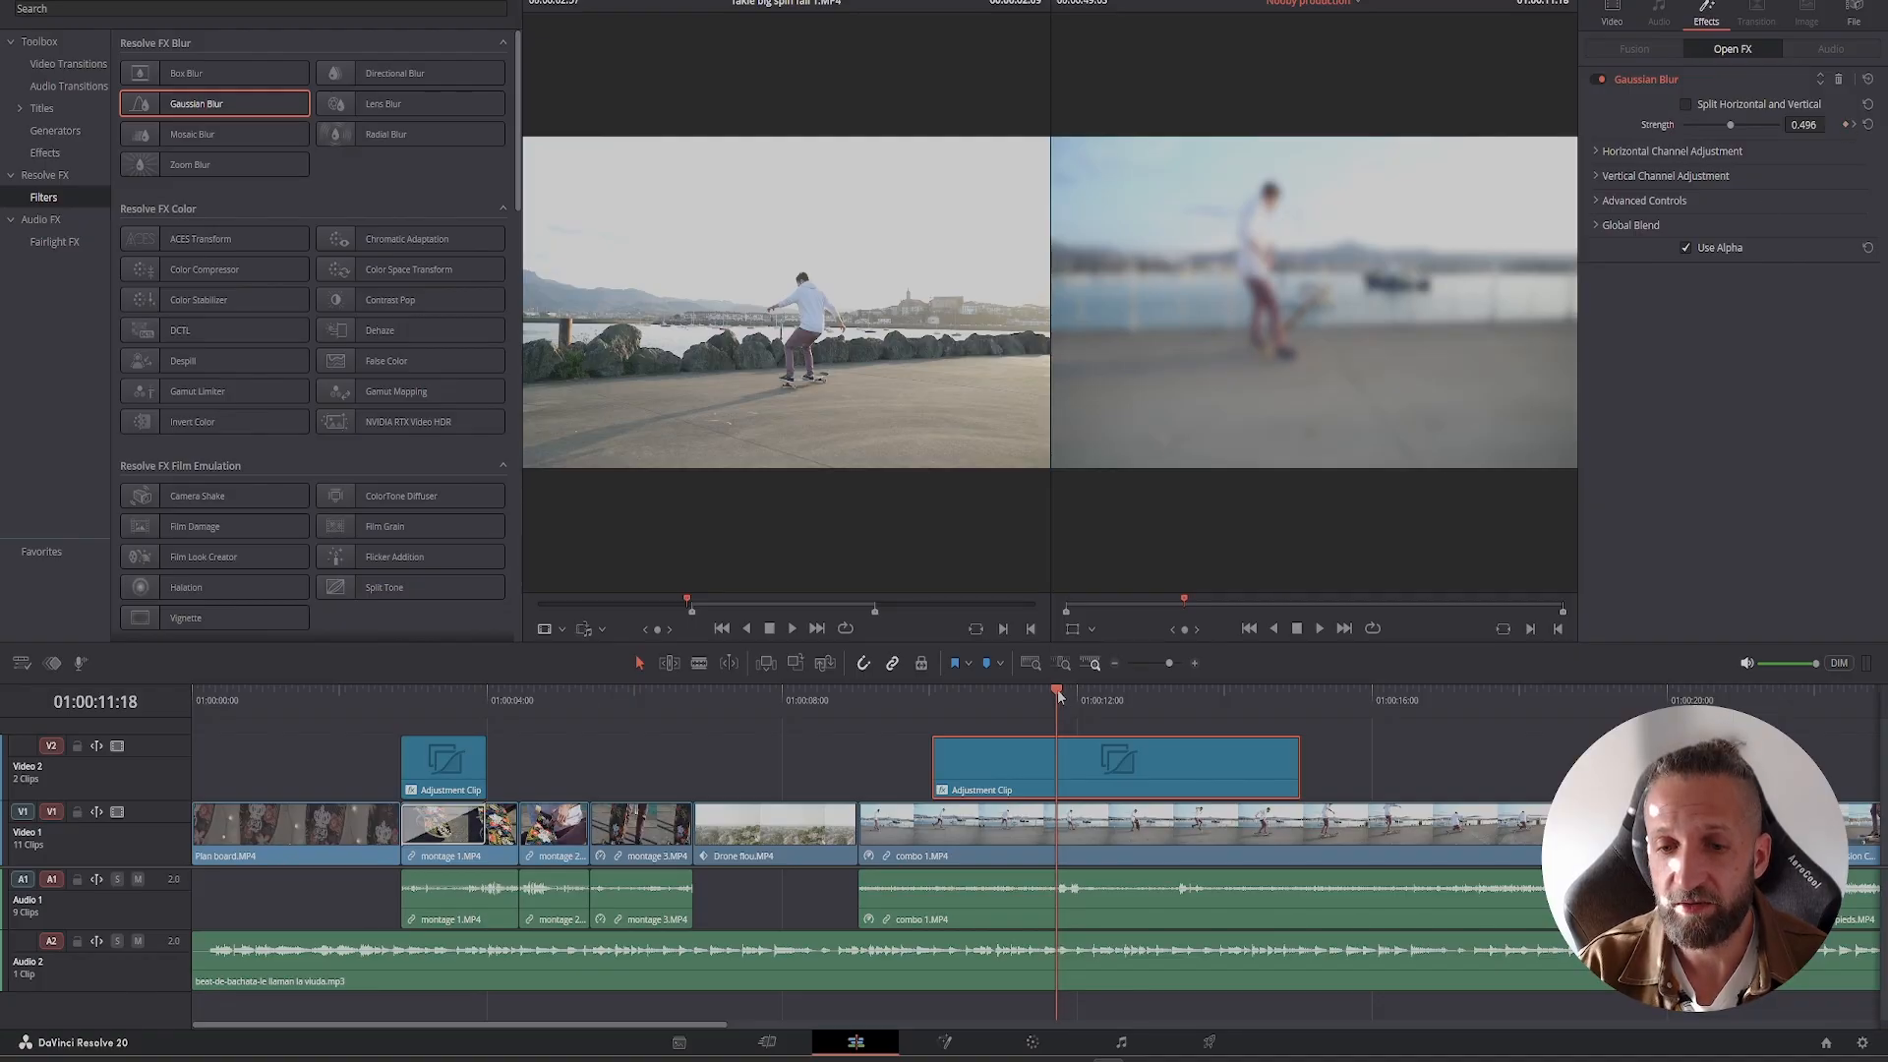
- Keyframe the Gaussian Blur strength at 0.062 at 01:00:12:18 and at 0.589 at 01:00:13:21
drag(1059, 694, 1130, 699)
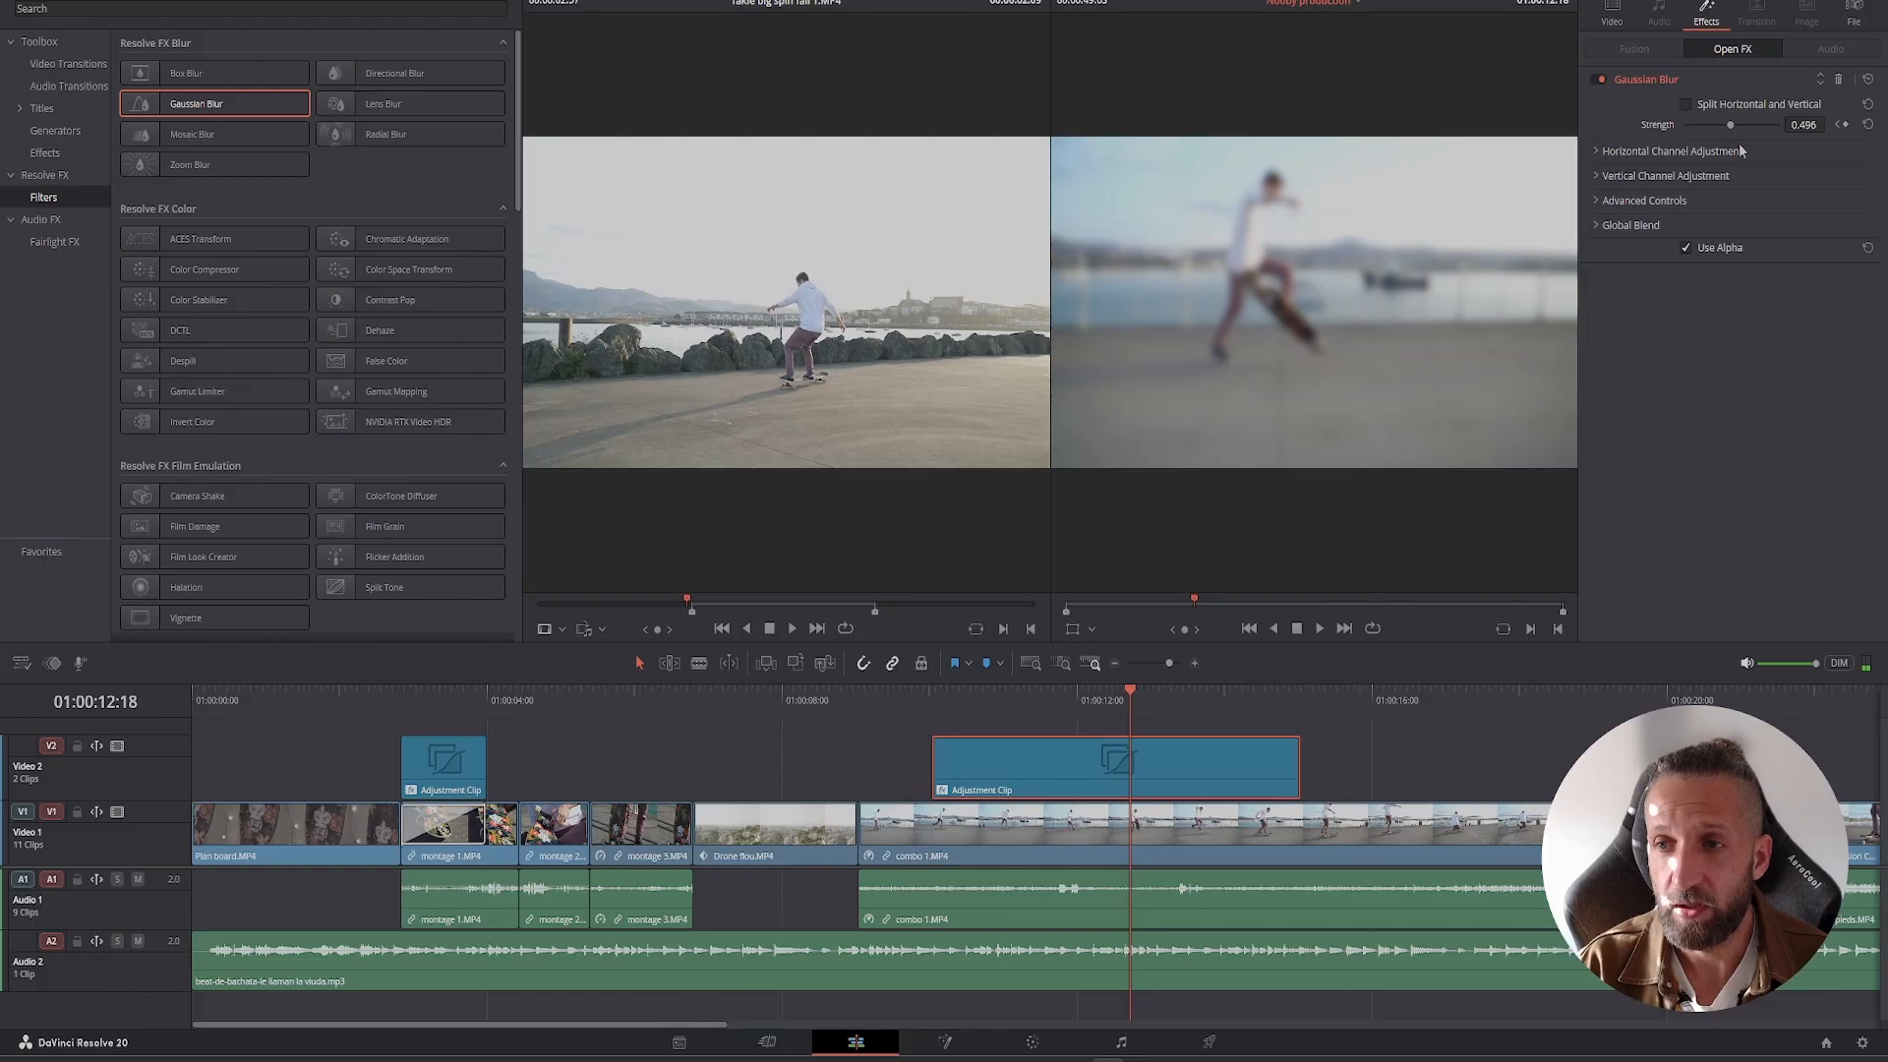
drag(1733, 131, 1690, 126)
drag(1130, 697, 1220, 698)
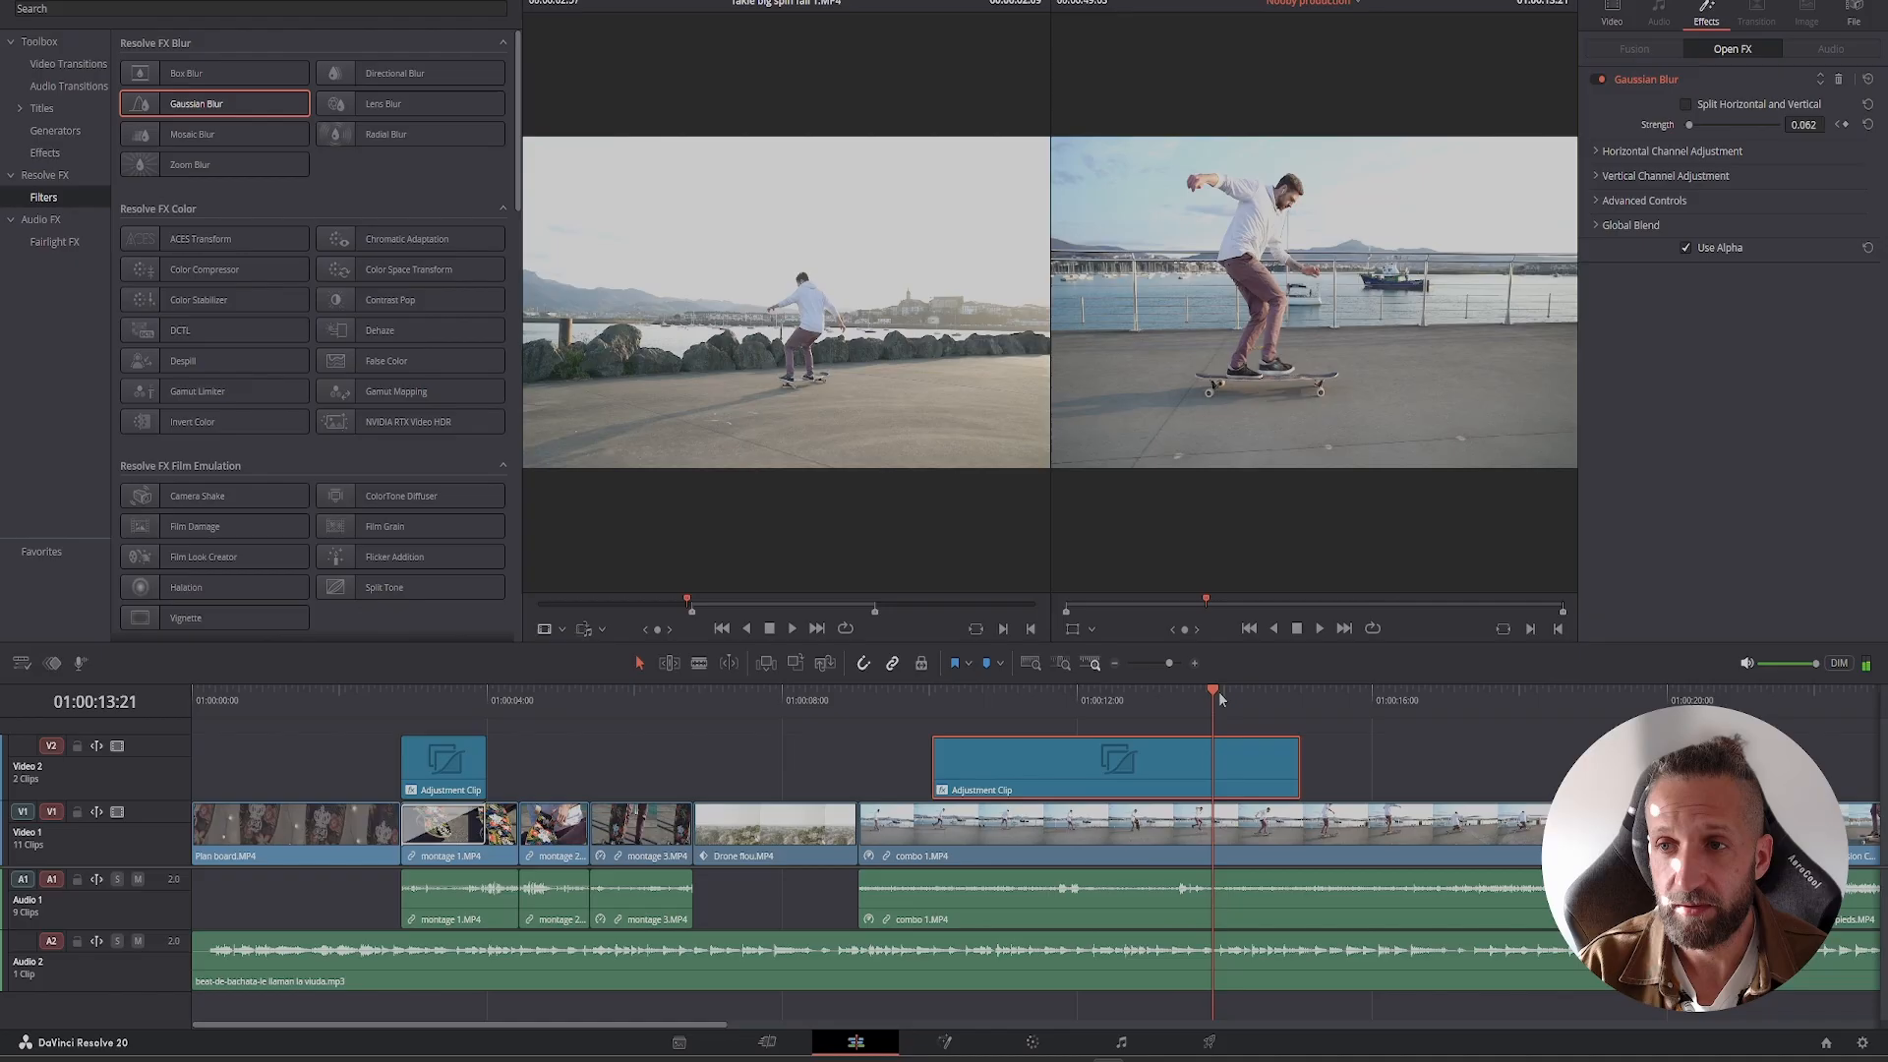
click(1737, 125)
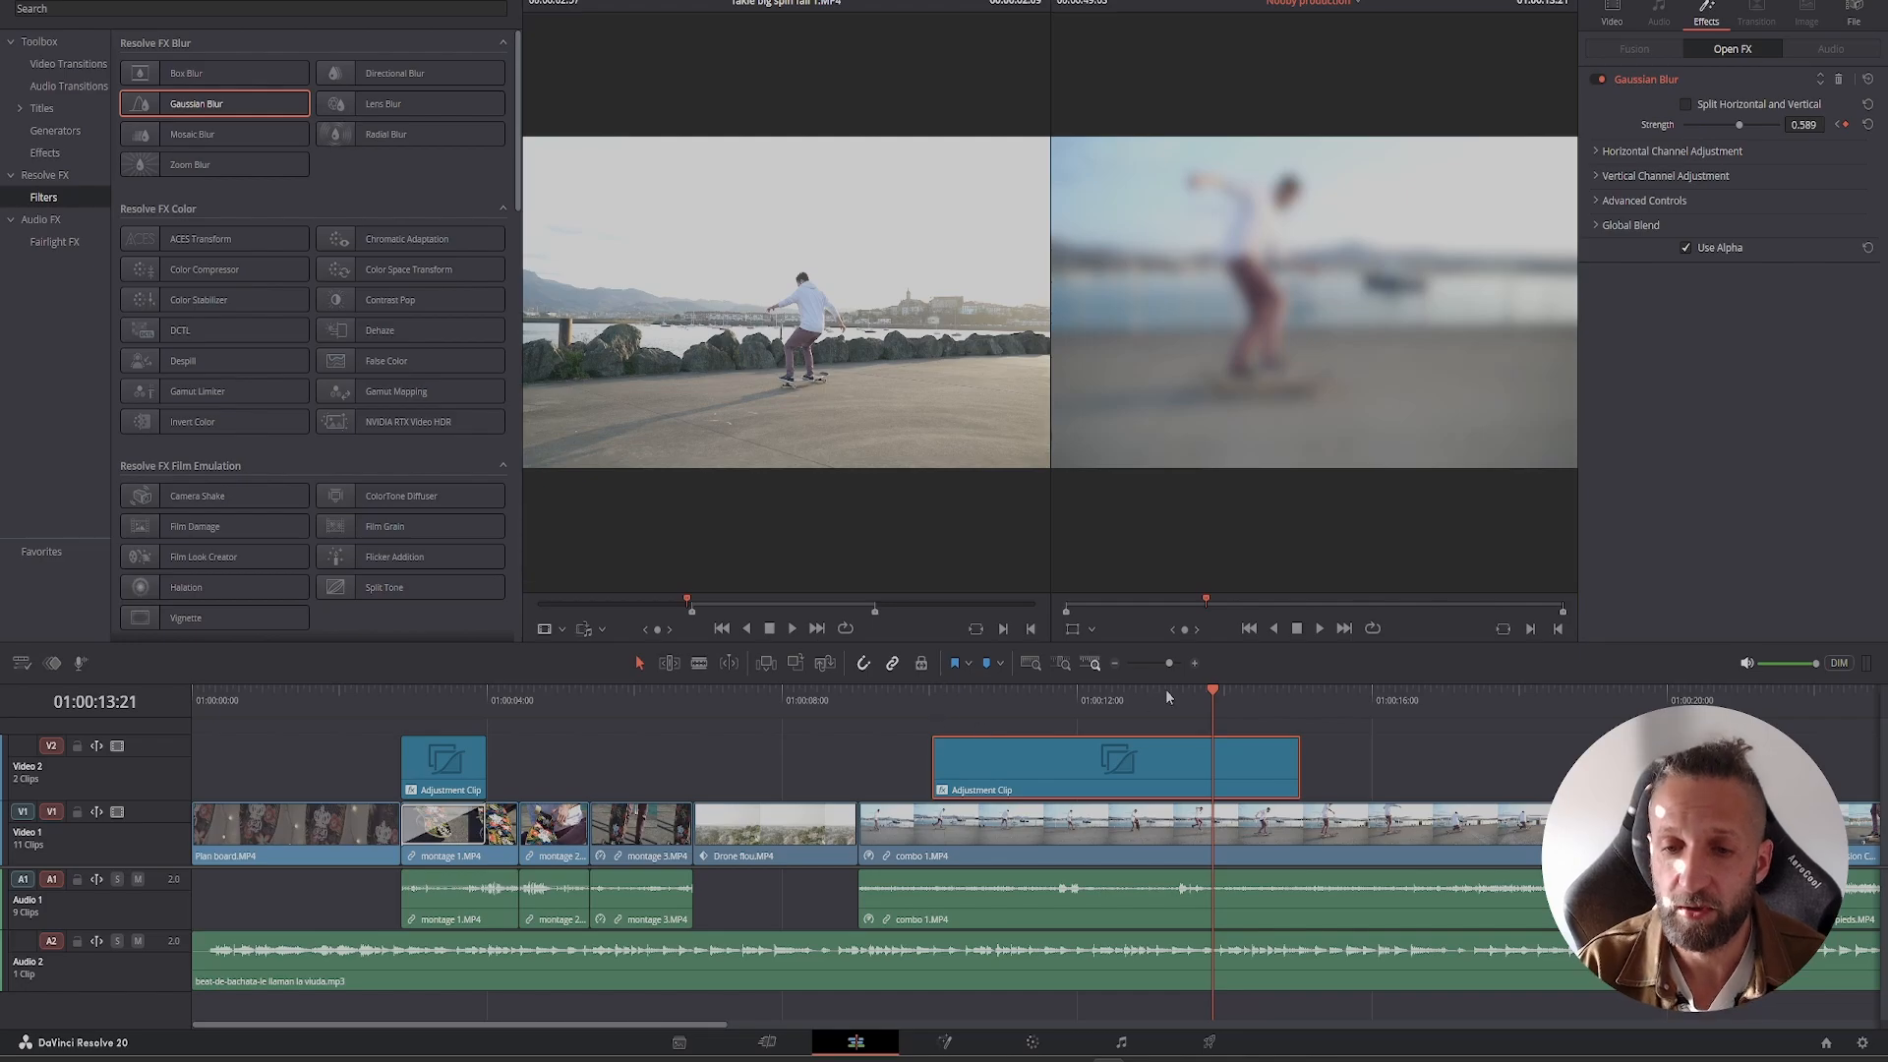
- Play the timeline from the adjustment clip's start at 01:00:10:01 to review the animated blur
drag(1217, 692, 936, 725)
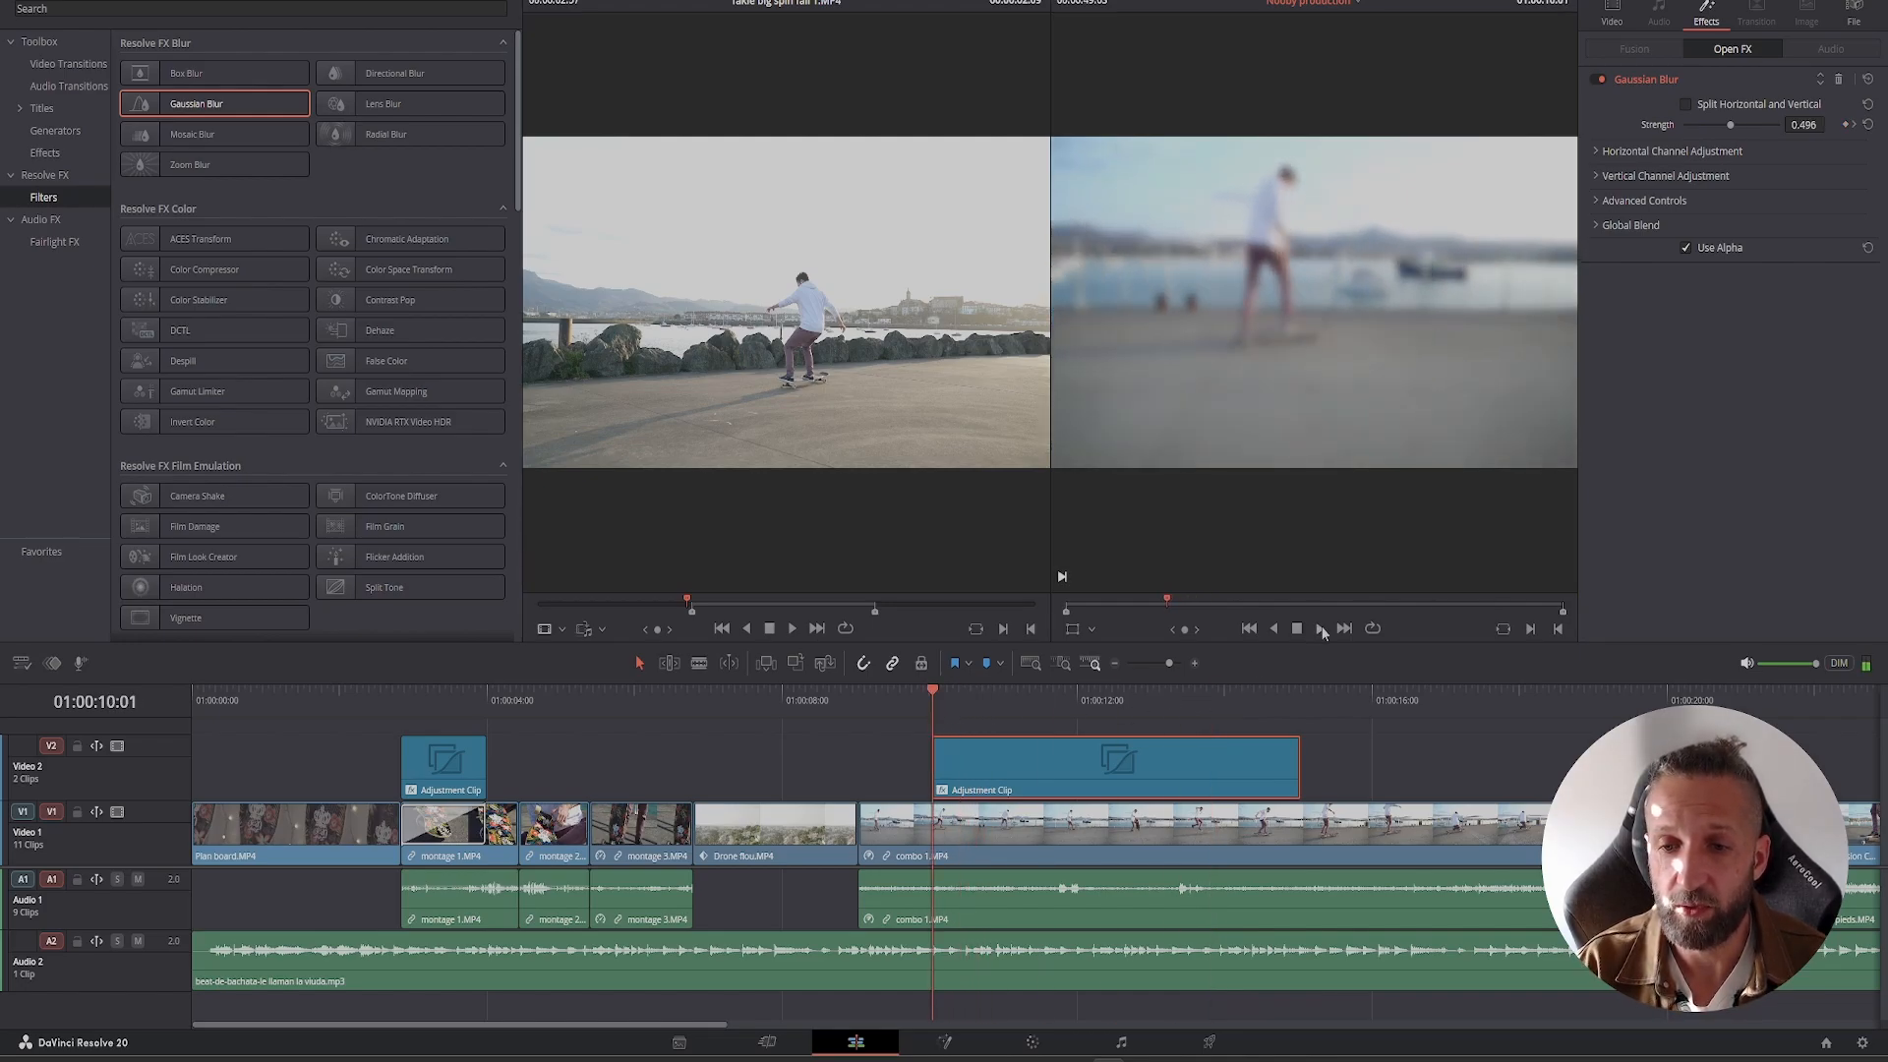
click(1321, 629)
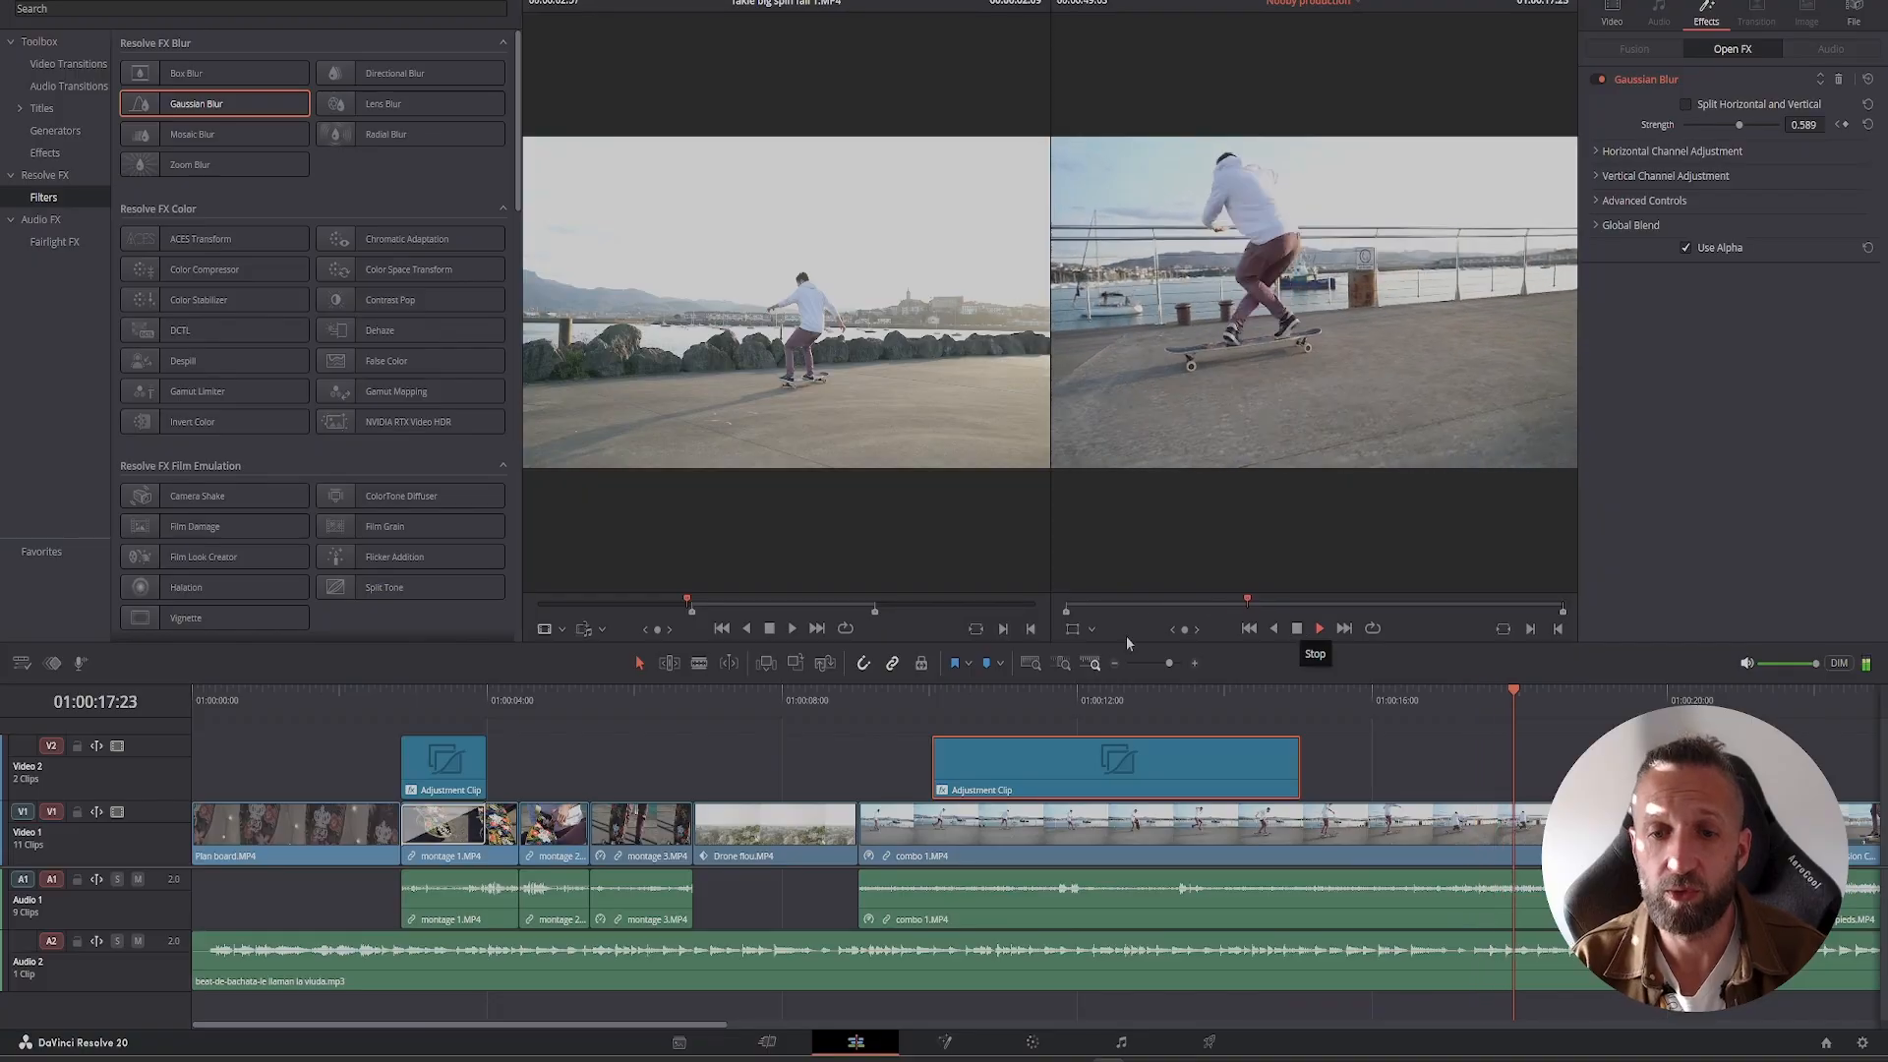
key(space)
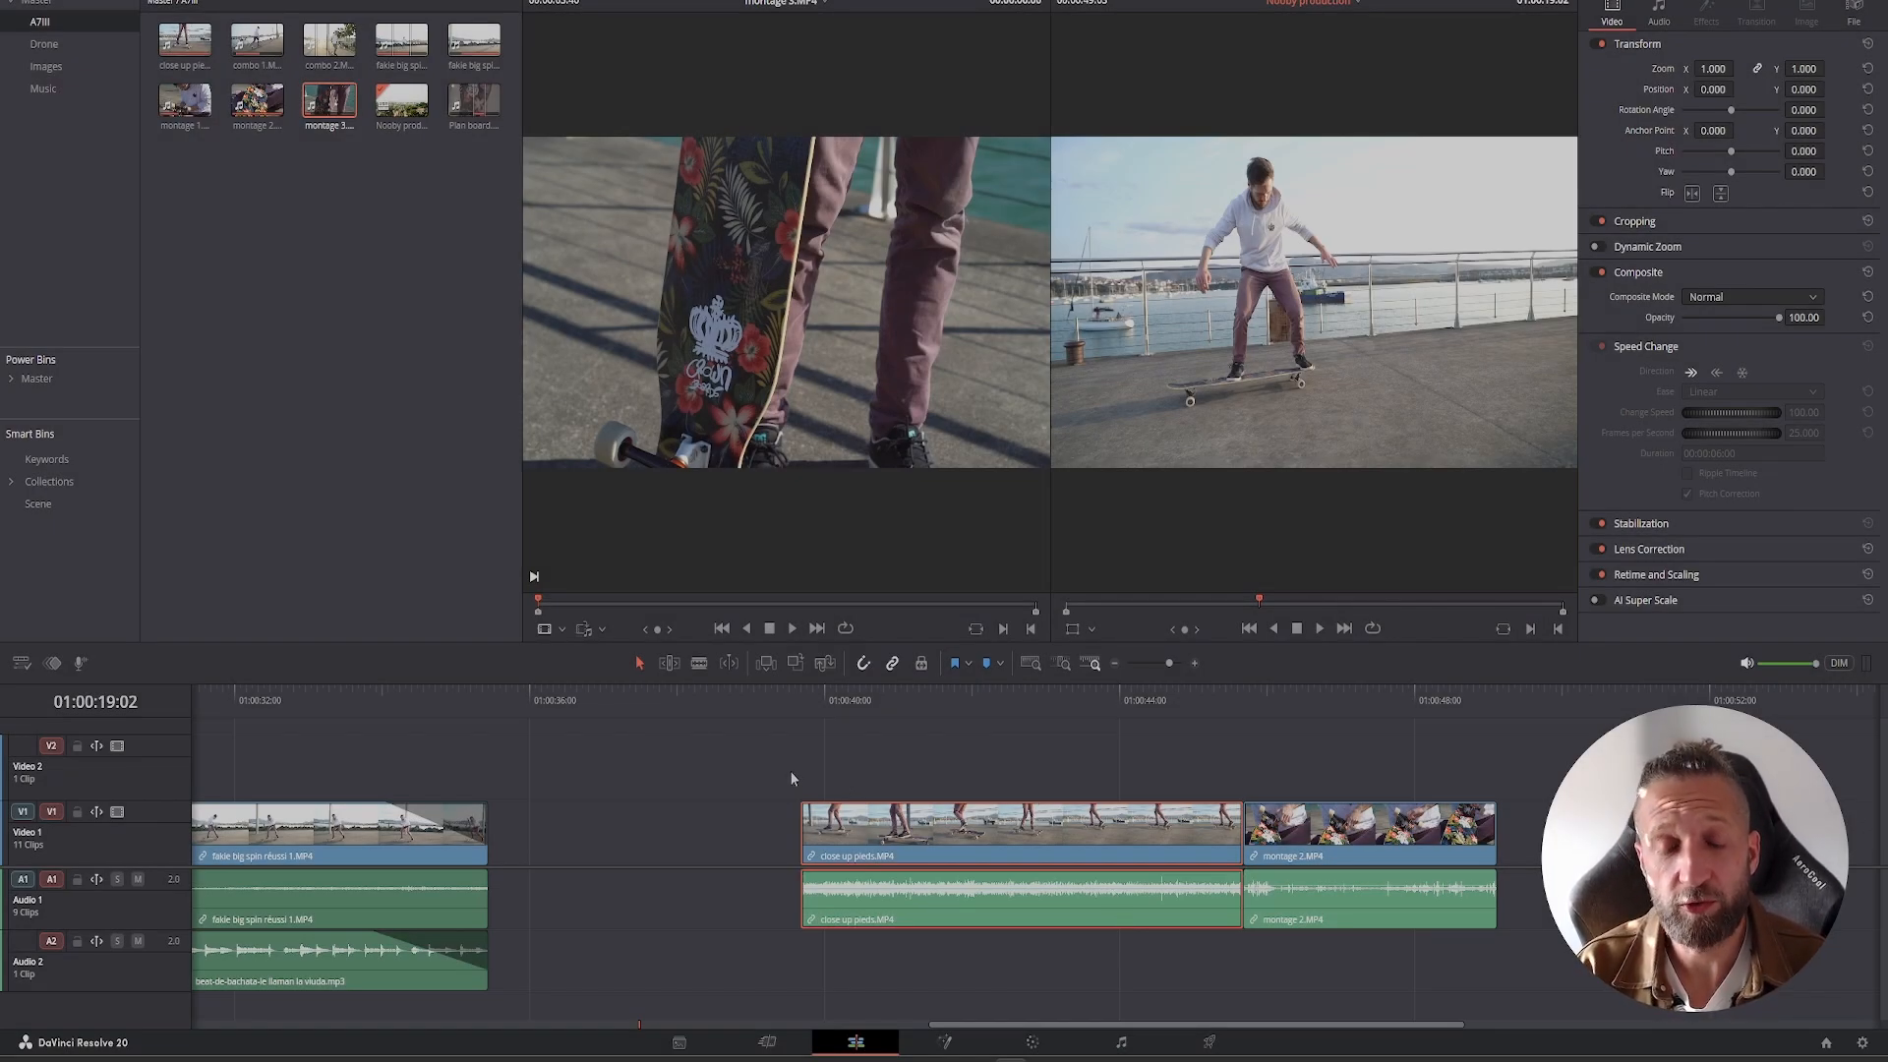
- Delete close up pieds.MP4 and montage 2.MP4 at the timeline's end, and place montage 3.MP4 at about 01:00:41
drag(785, 765, 1565, 985)
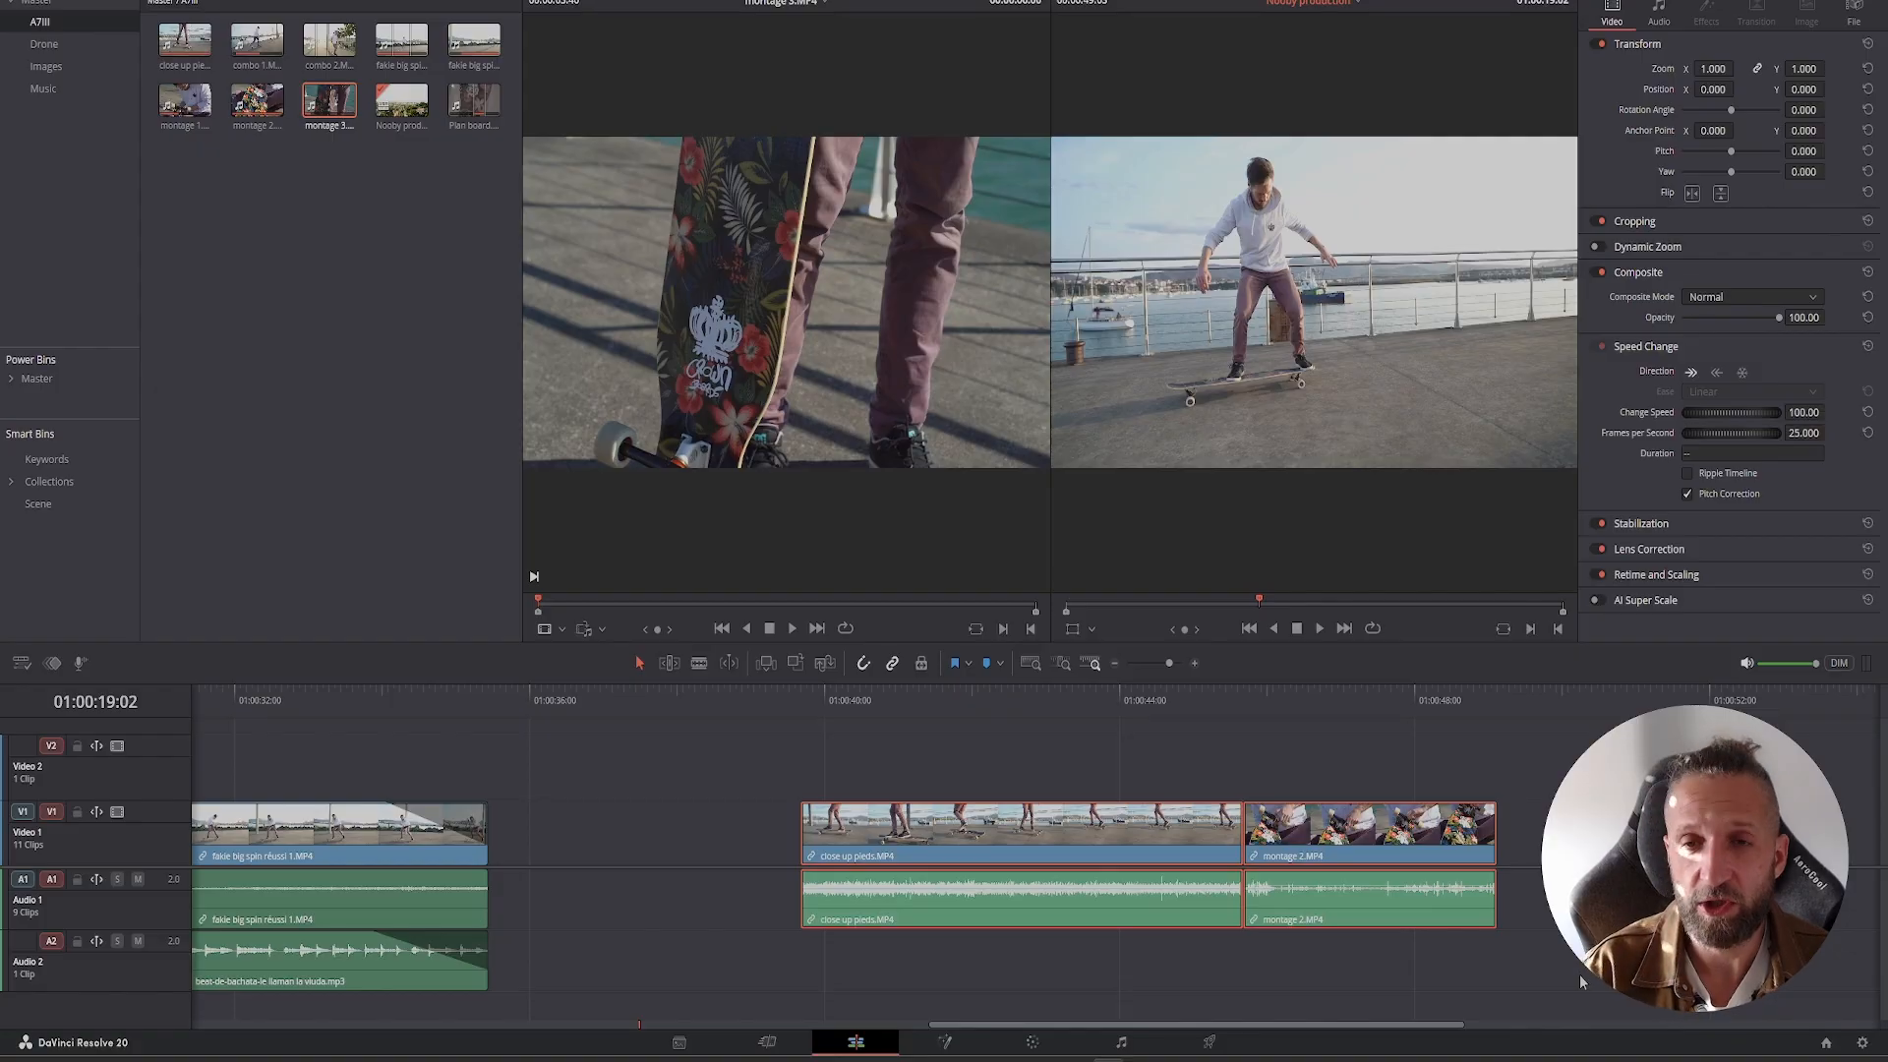
key(Delete)
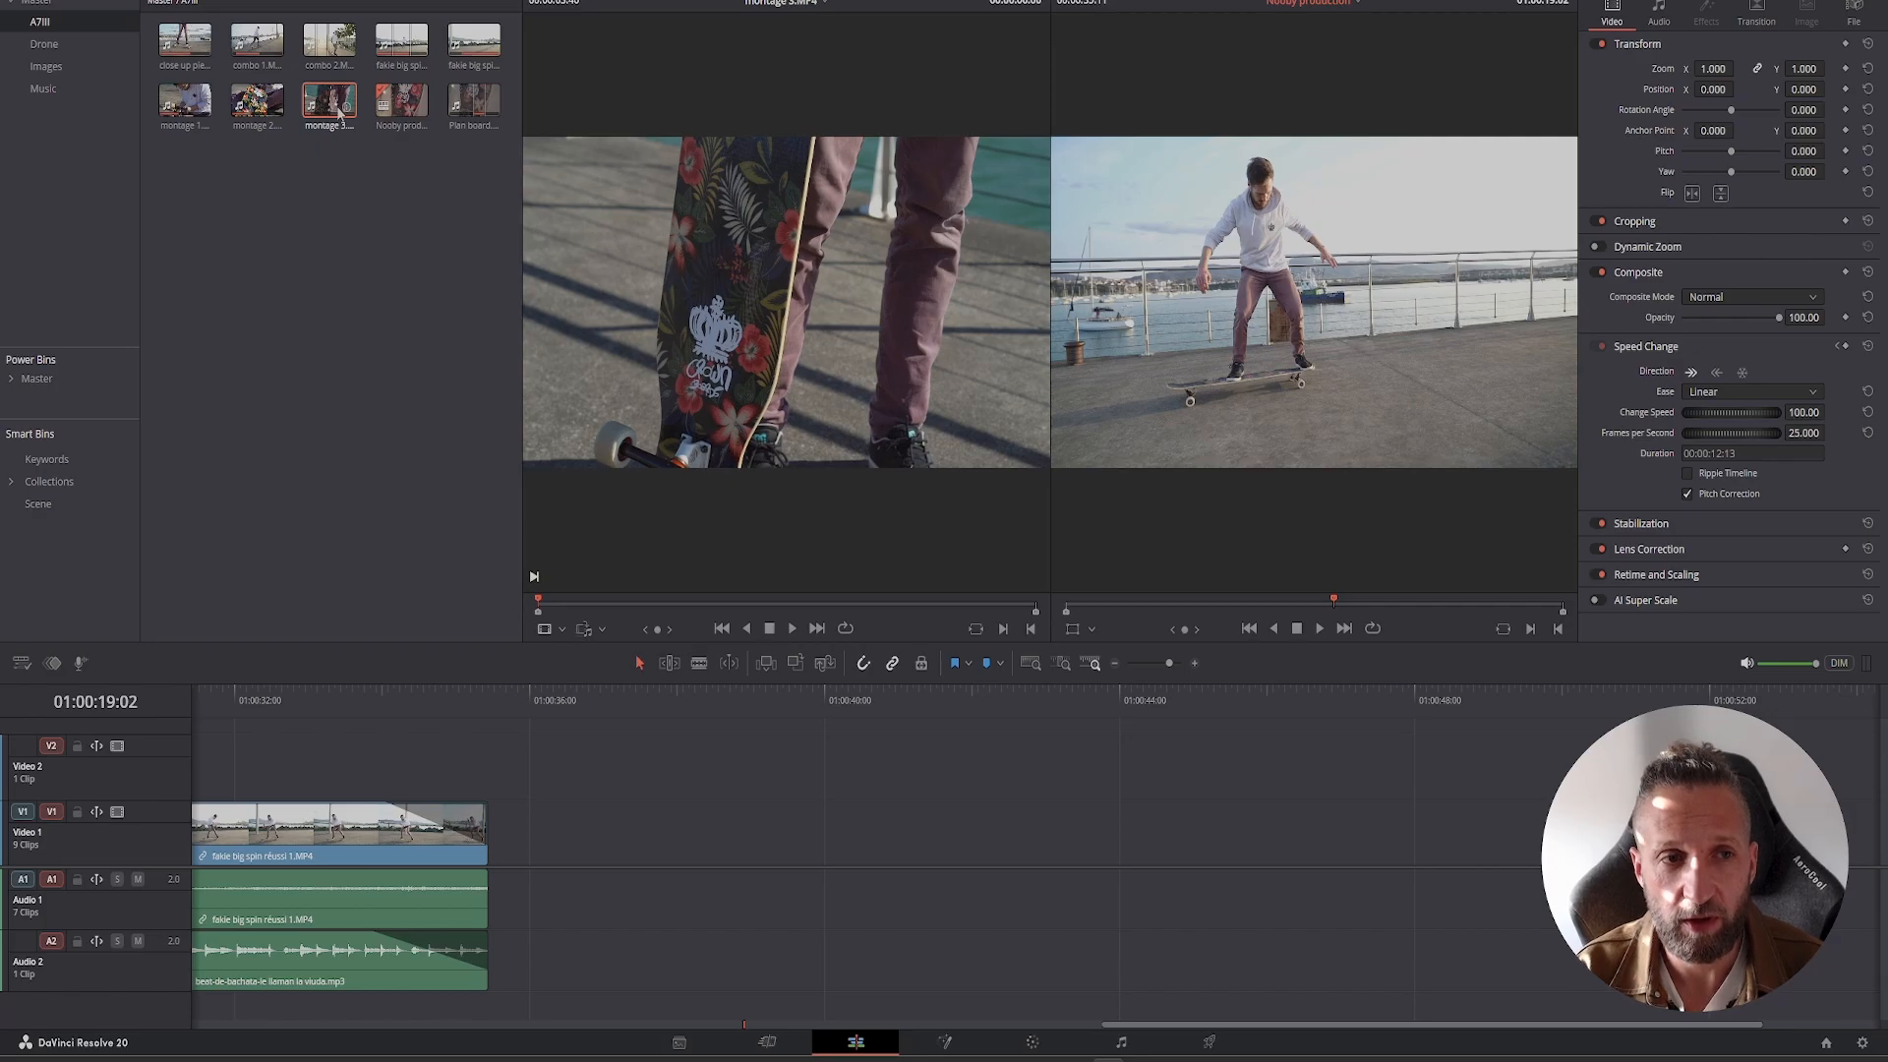
drag(335, 110, 923, 819)
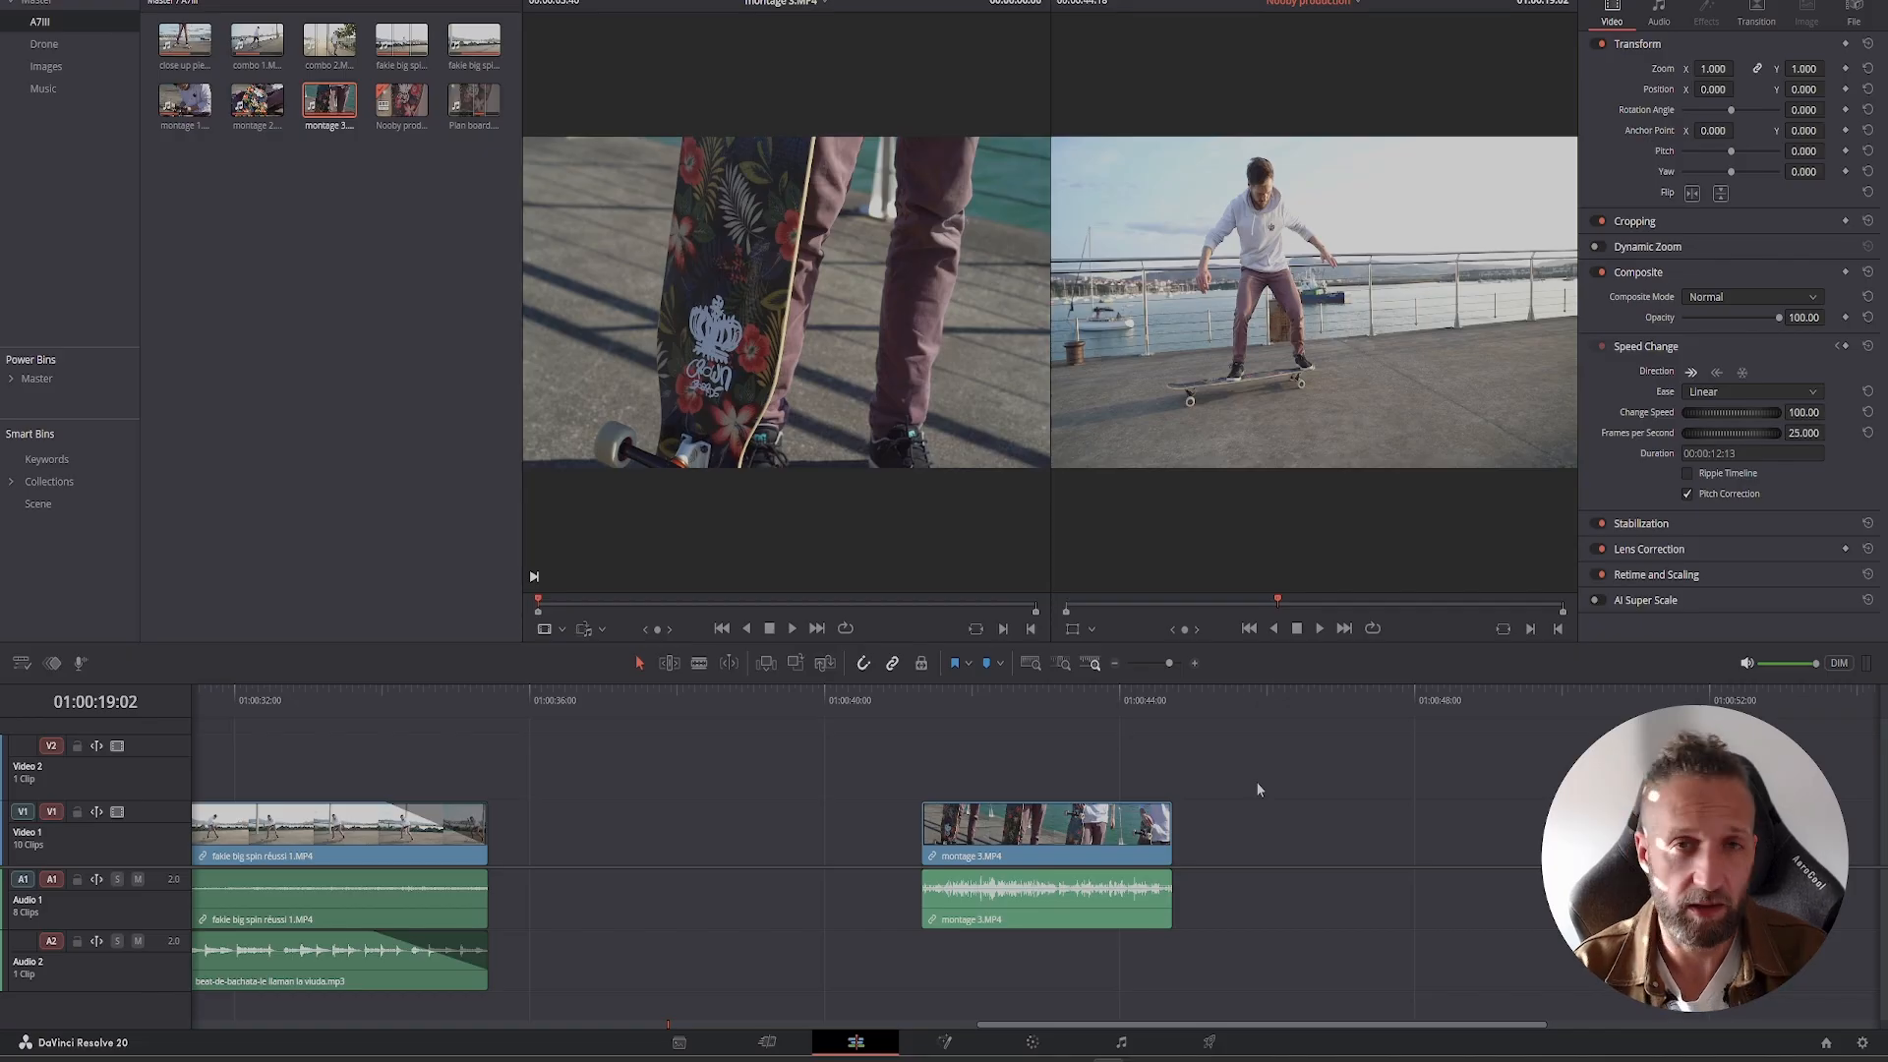
- Check the frame rate in the file information of montage 3.MP4, and return to its video settings
click(1151, 871)
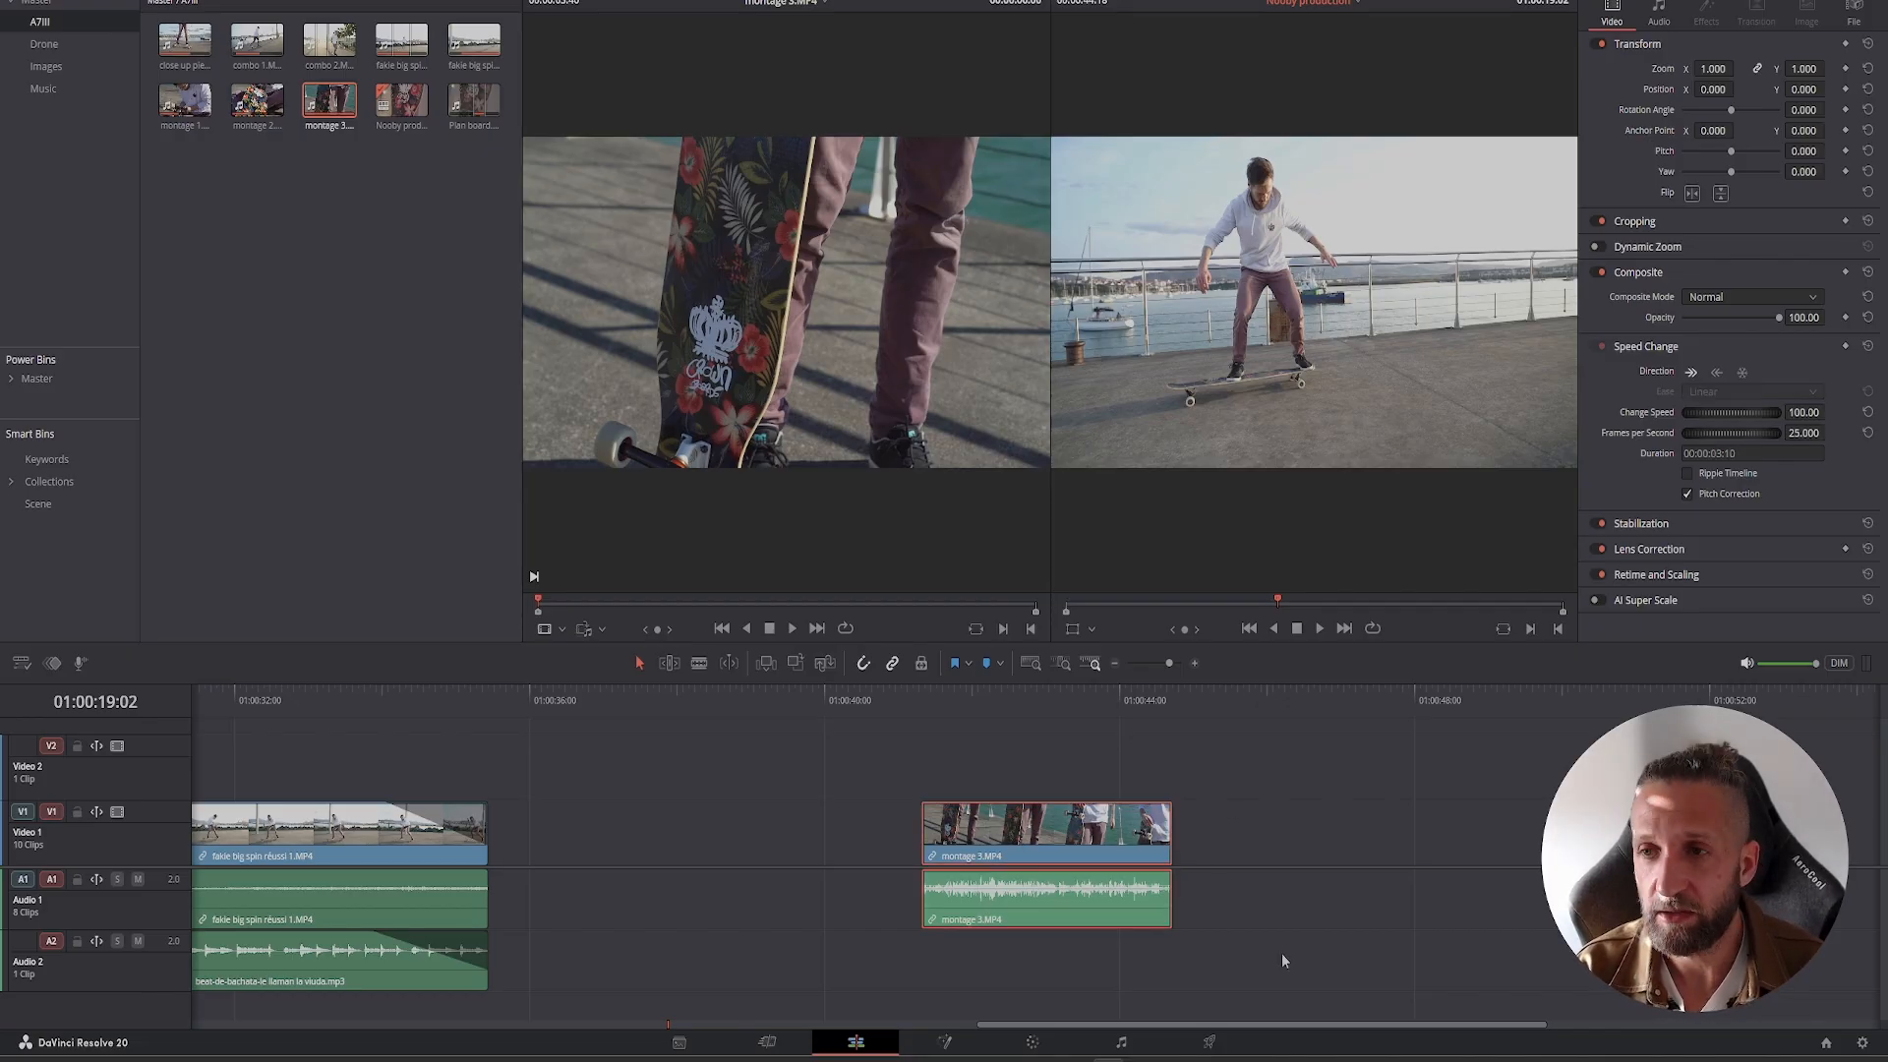
click(1854, 13)
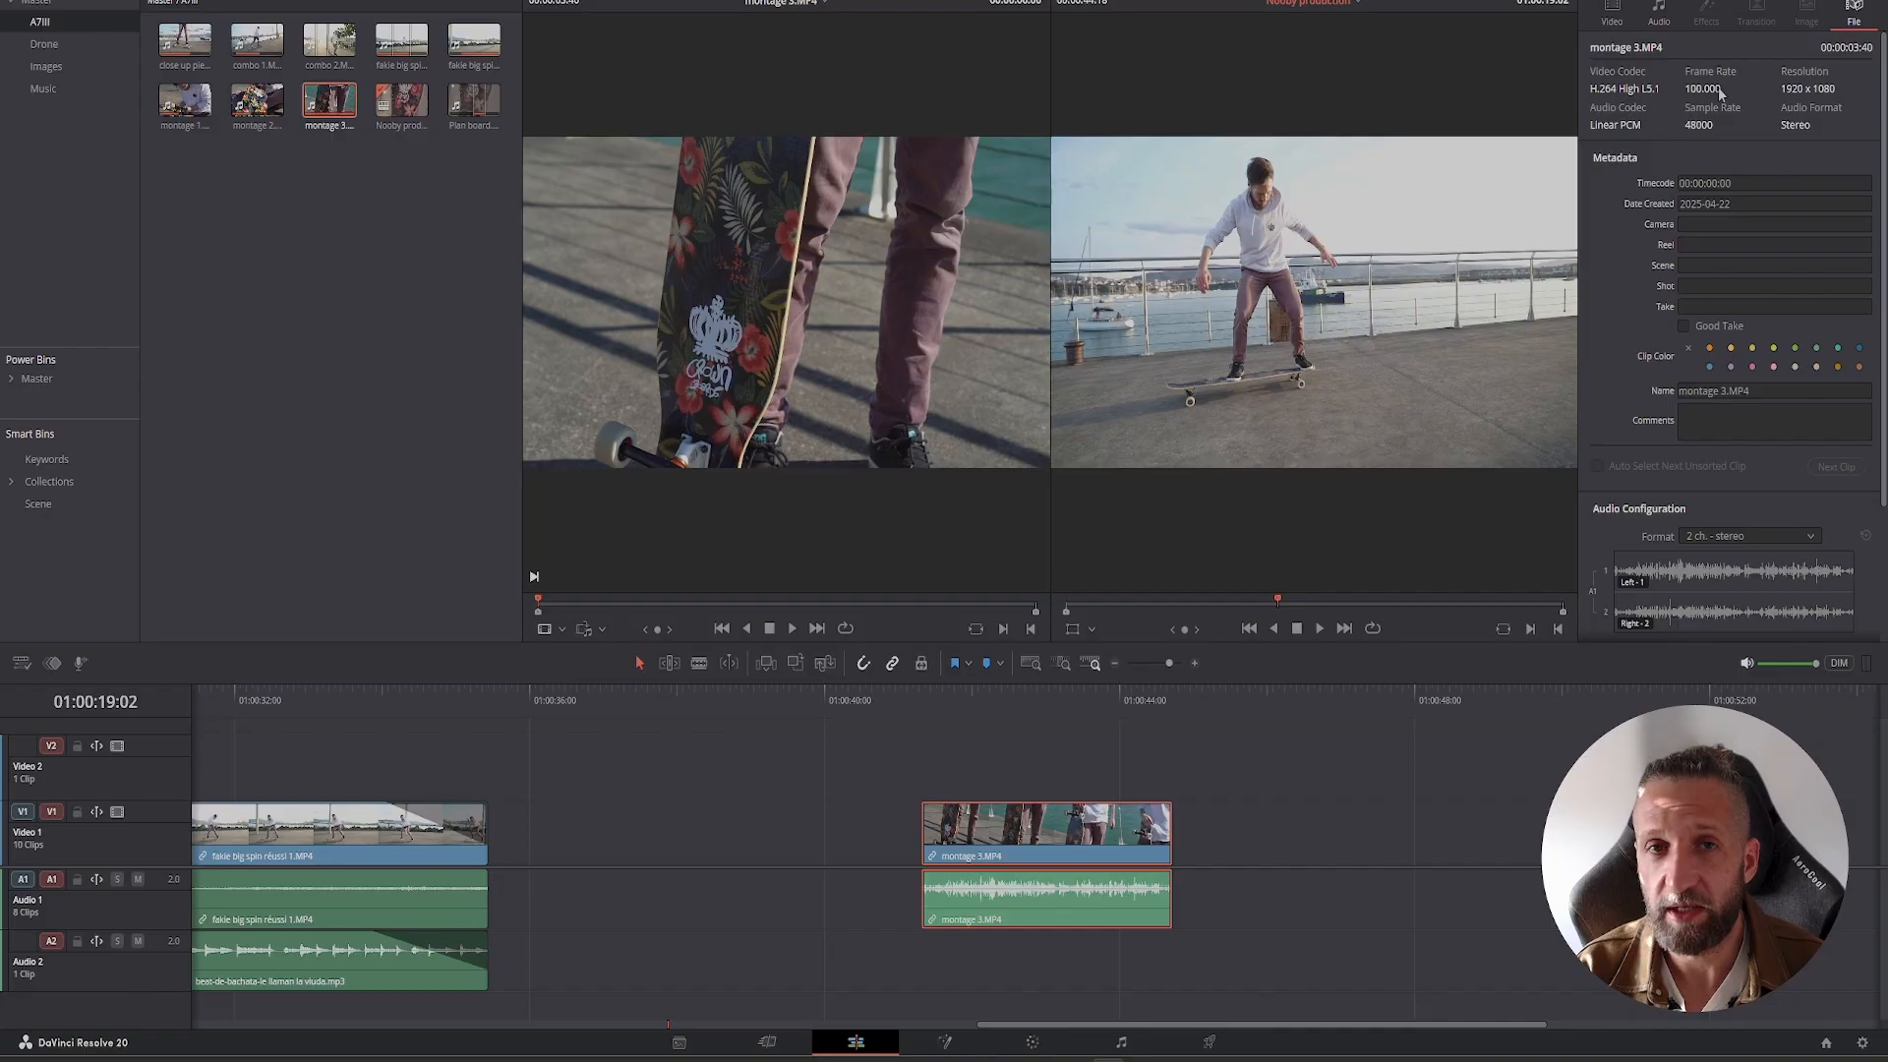
click(1609, 12)
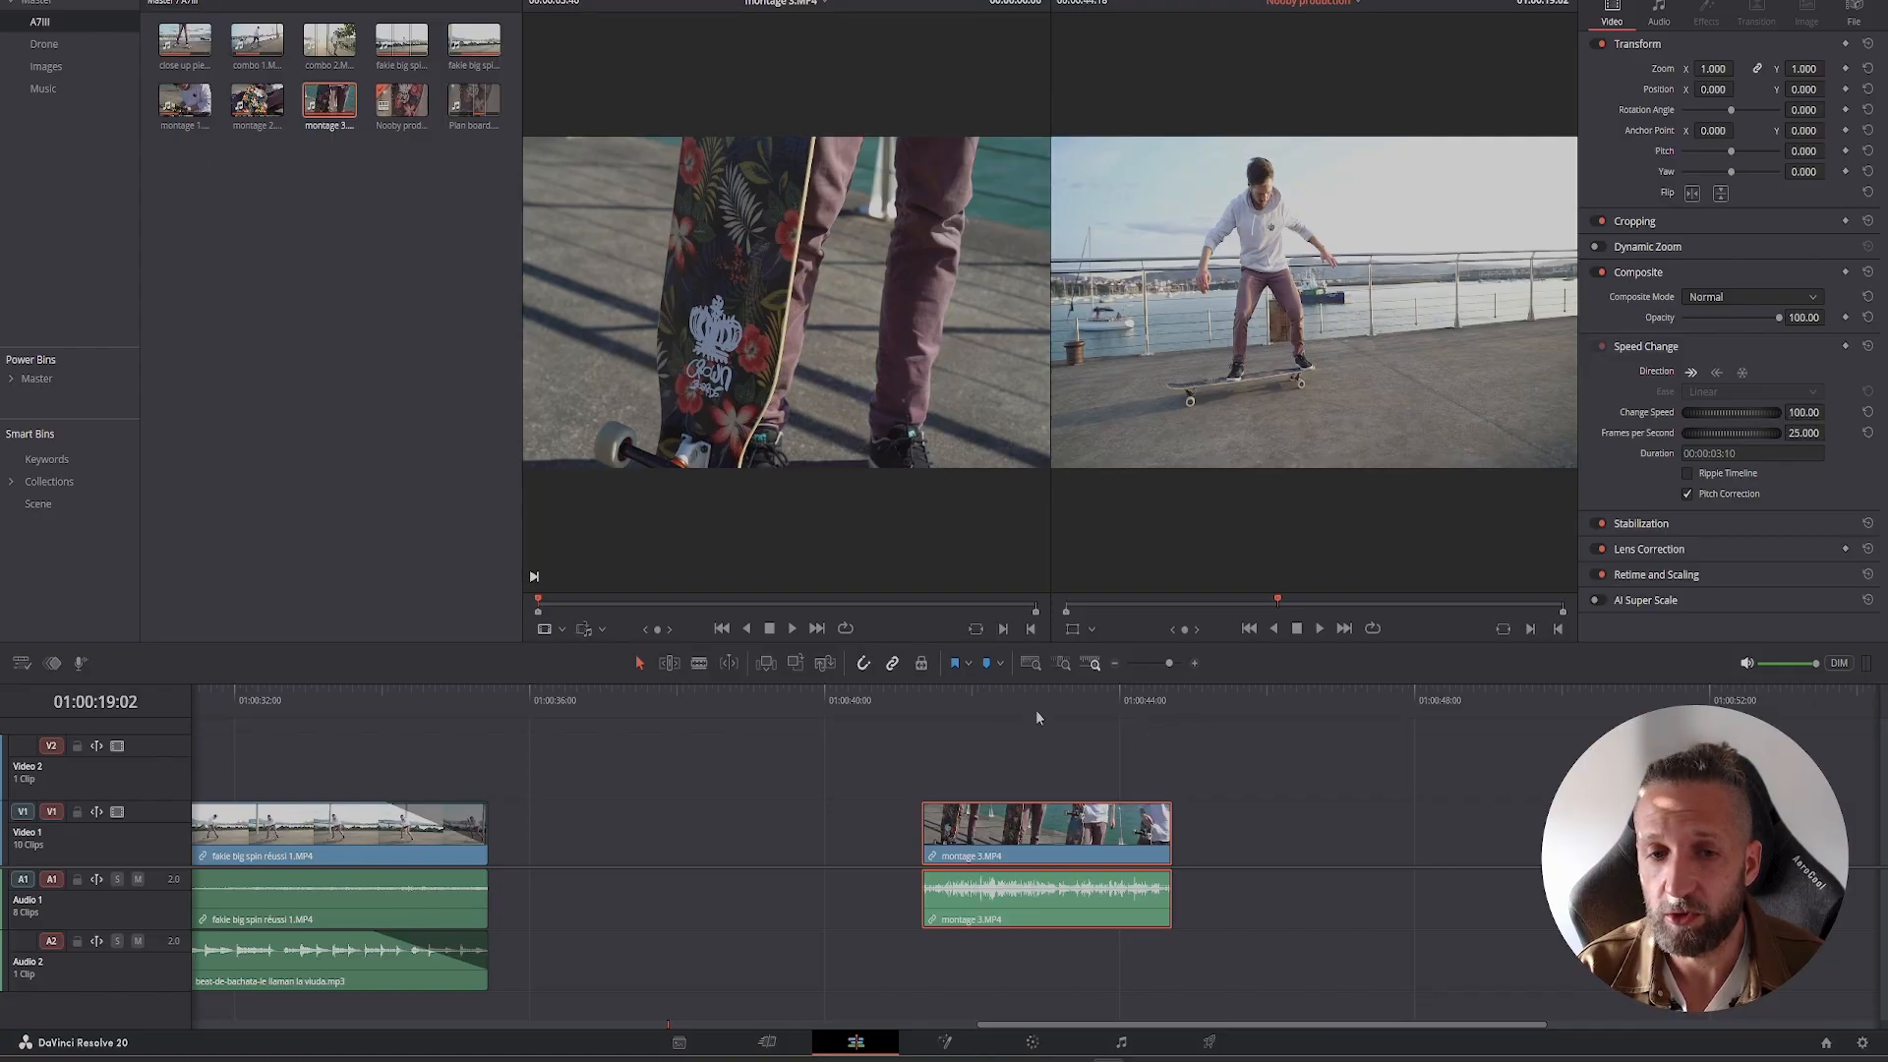
- Play the original montage 3.MP4 in the source viewer, and set the timeline clip's speed to 25
click(791, 628)
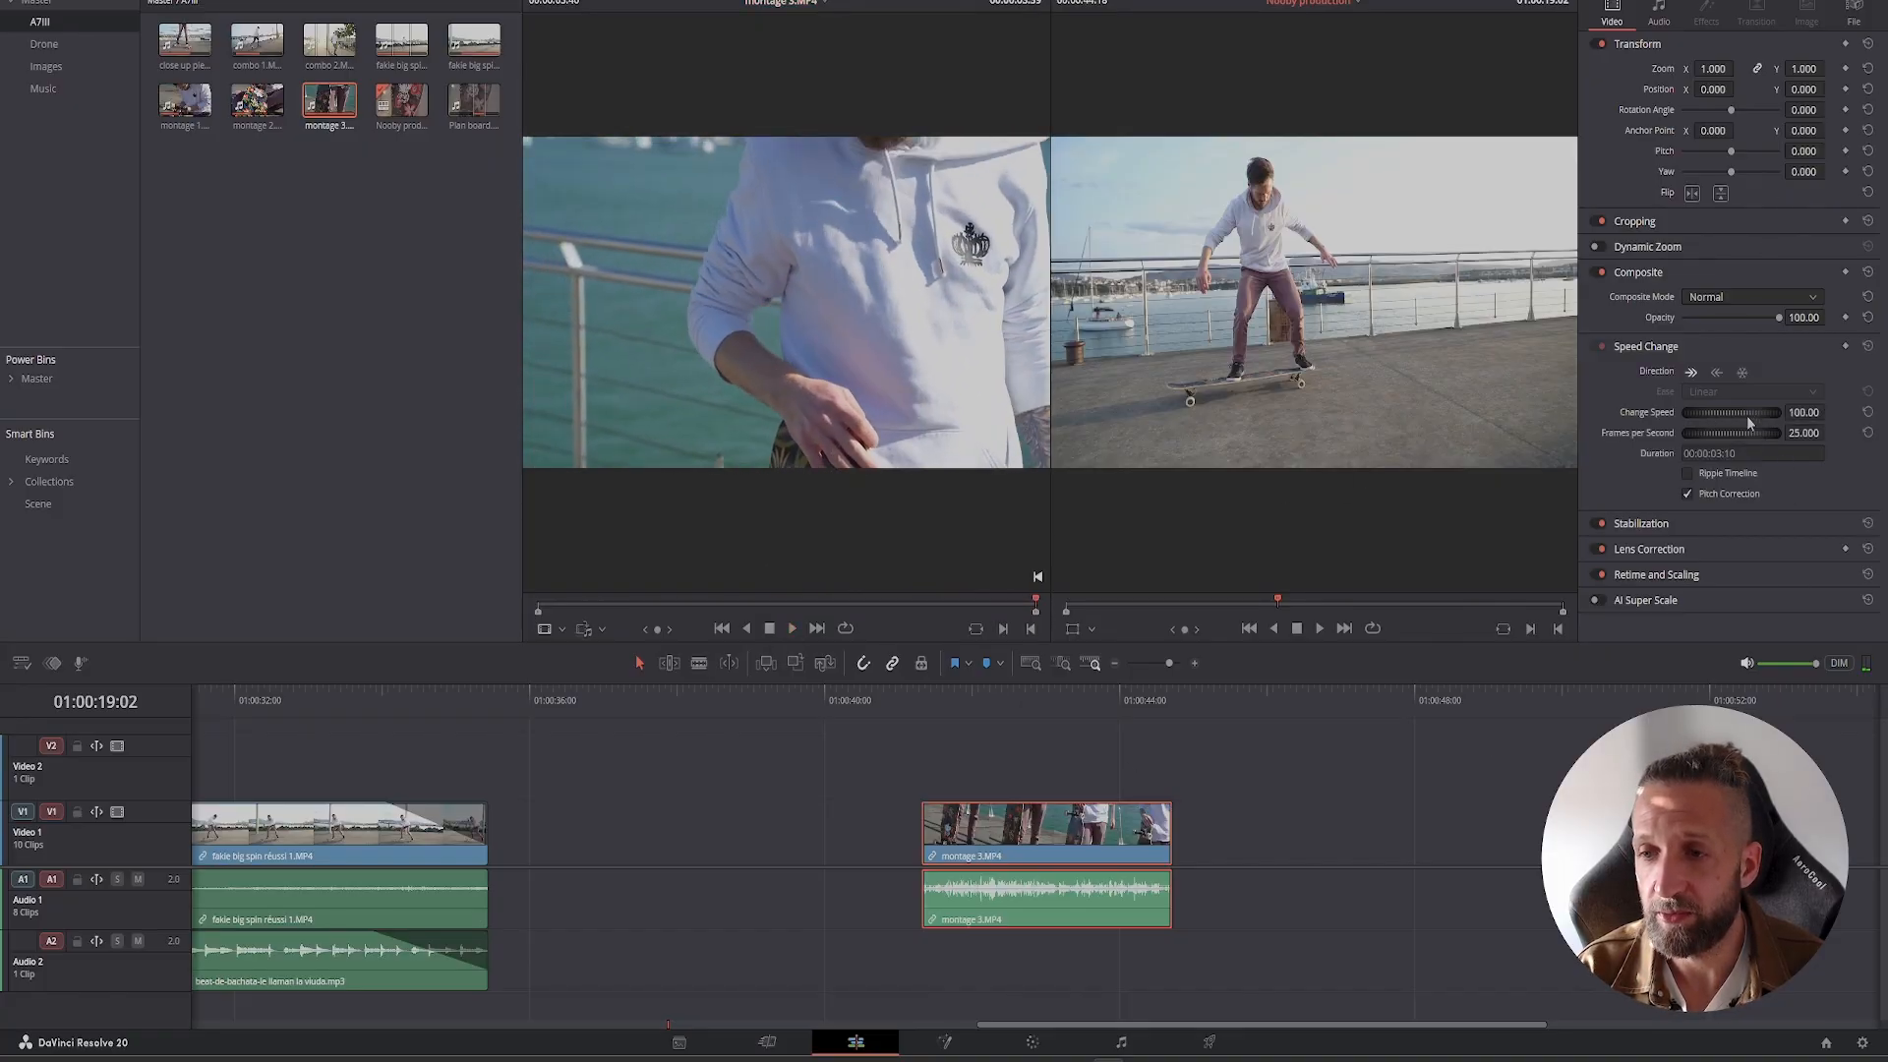
click(1806, 412)
text(2)
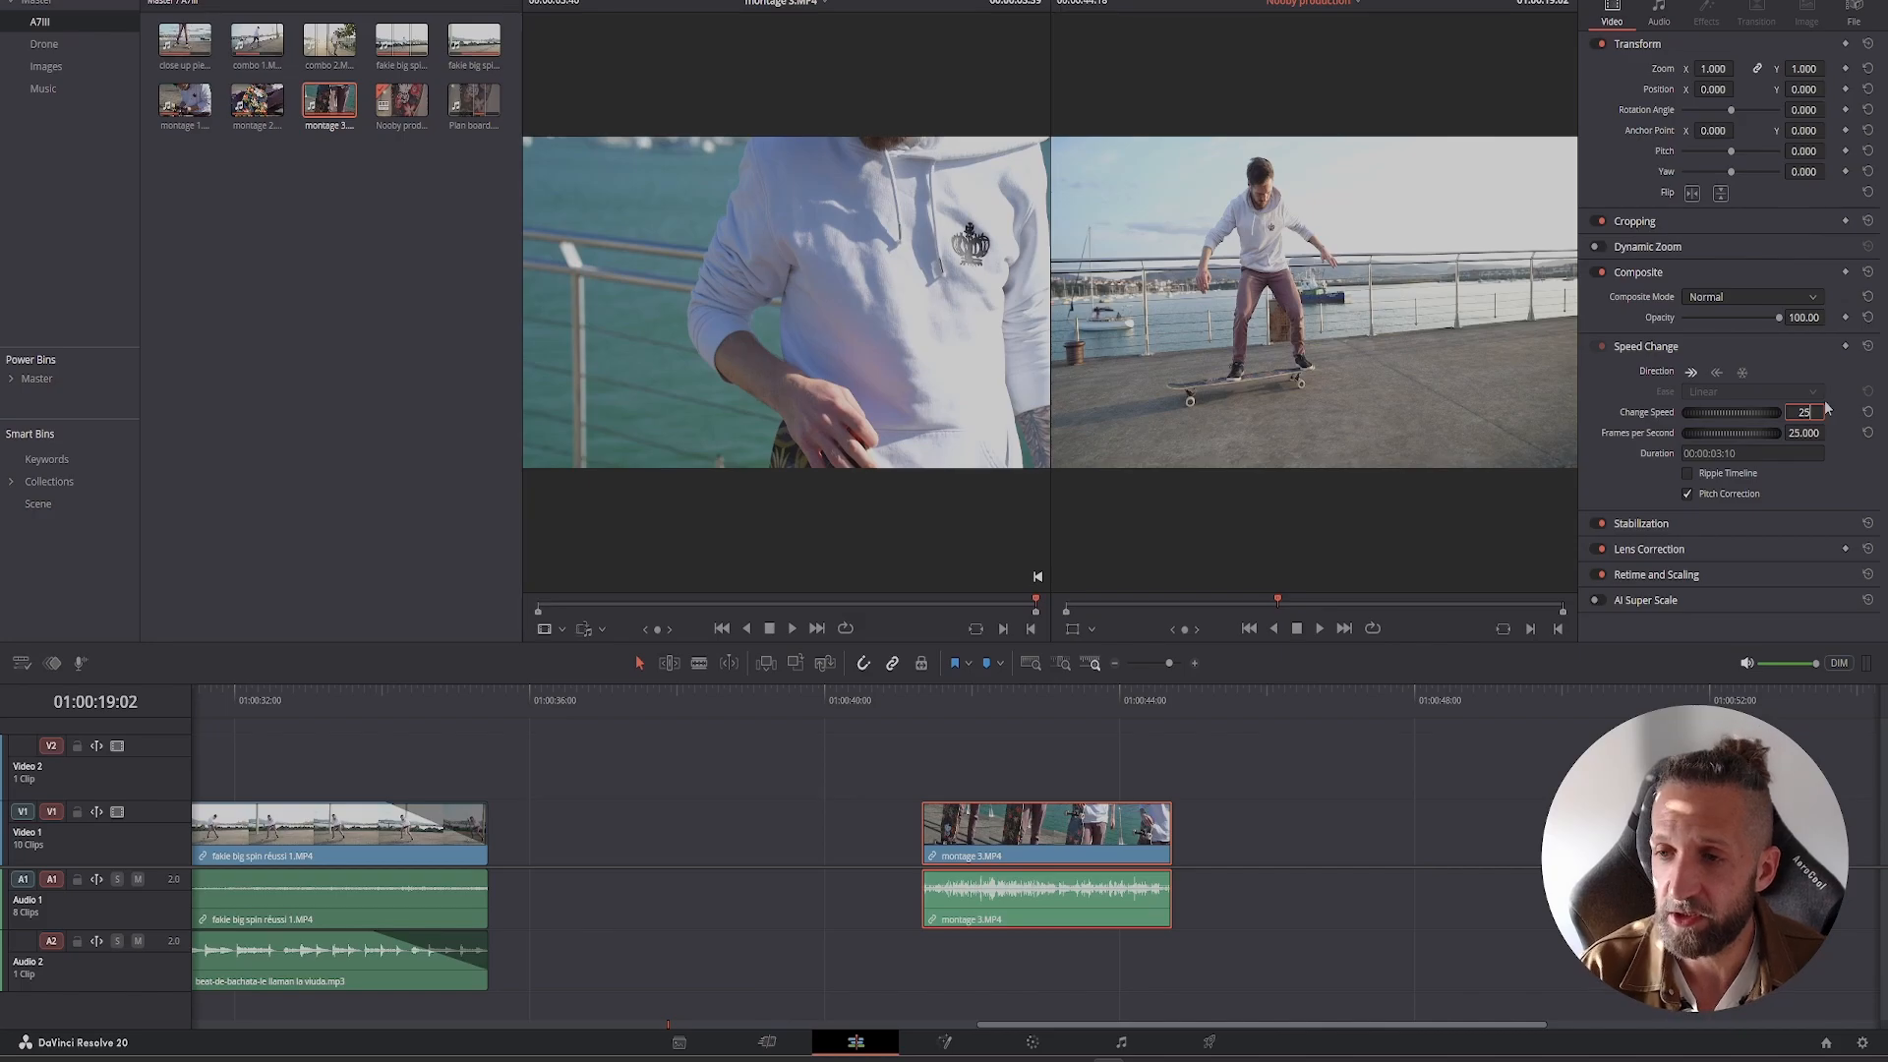
text(5)
key(Return)
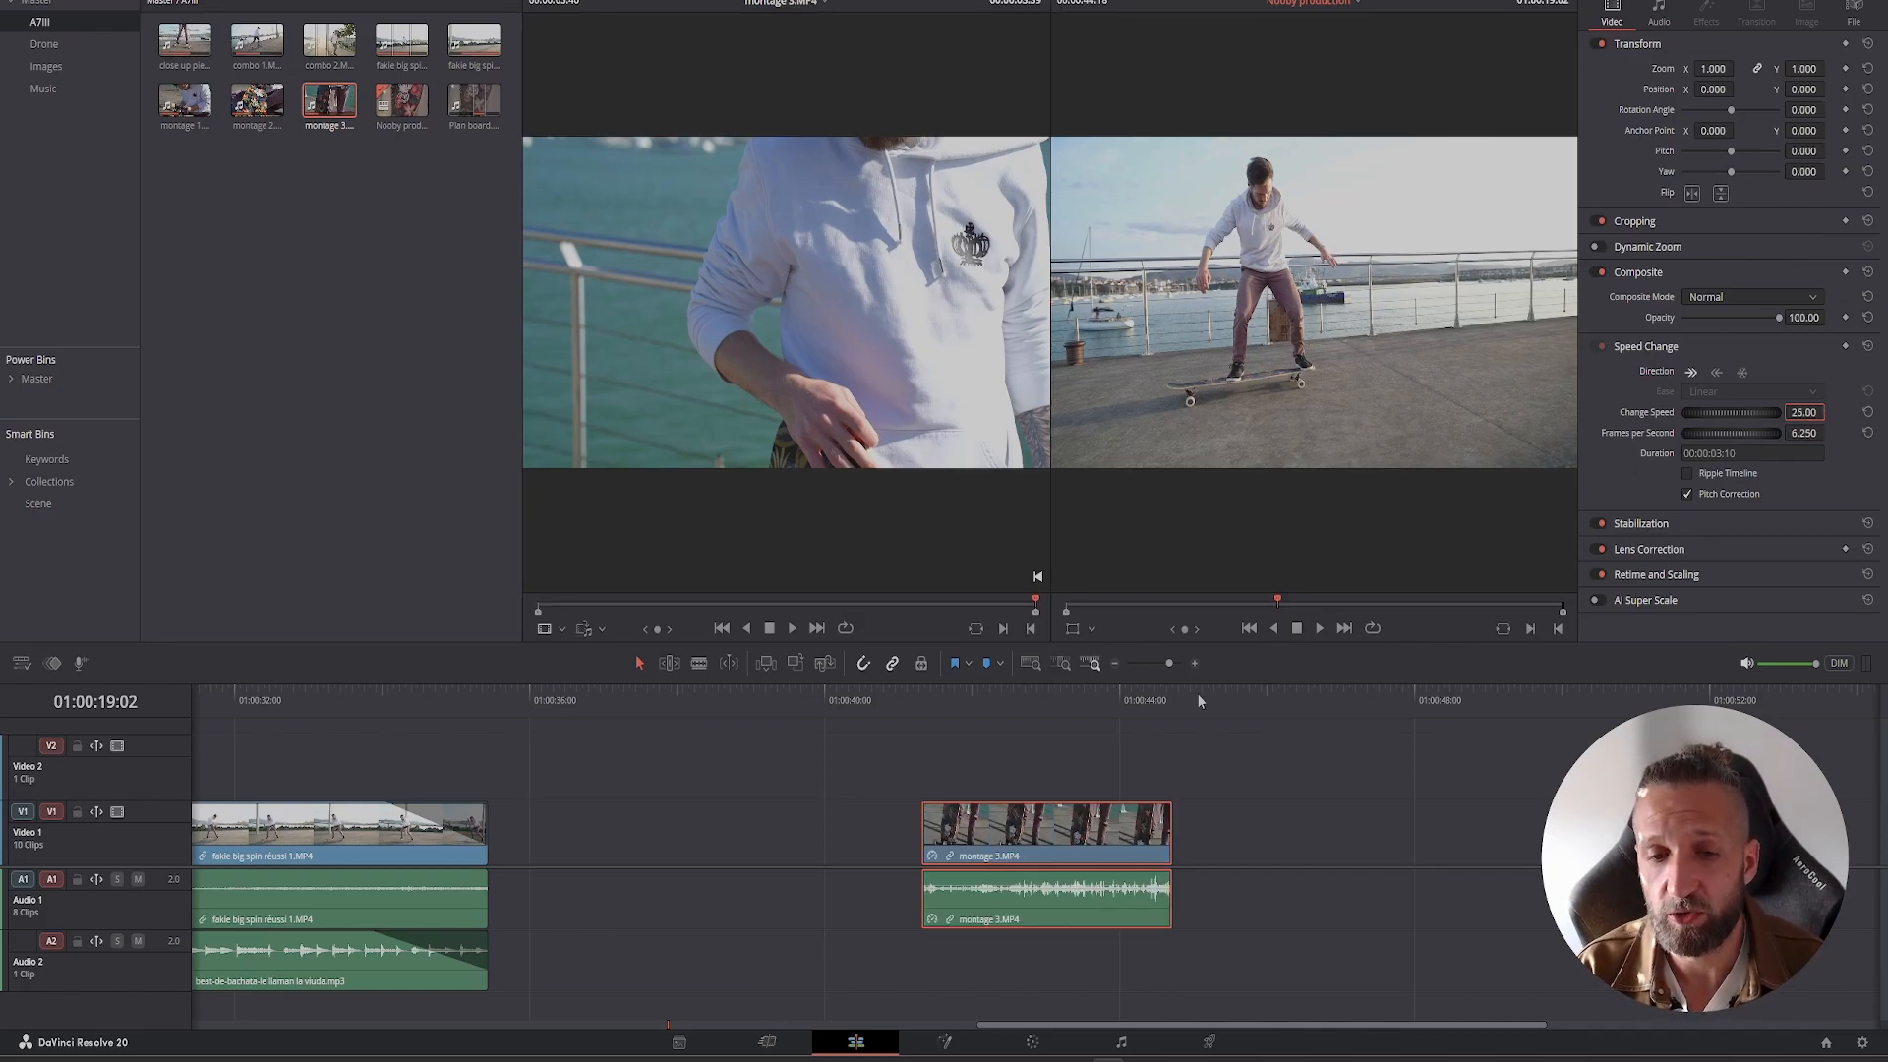
- Play the slowed montage 3.MP4 on the timeline from 01:00:41:08, and replay the source clip for comparison
drag(914, 694, 926, 694)
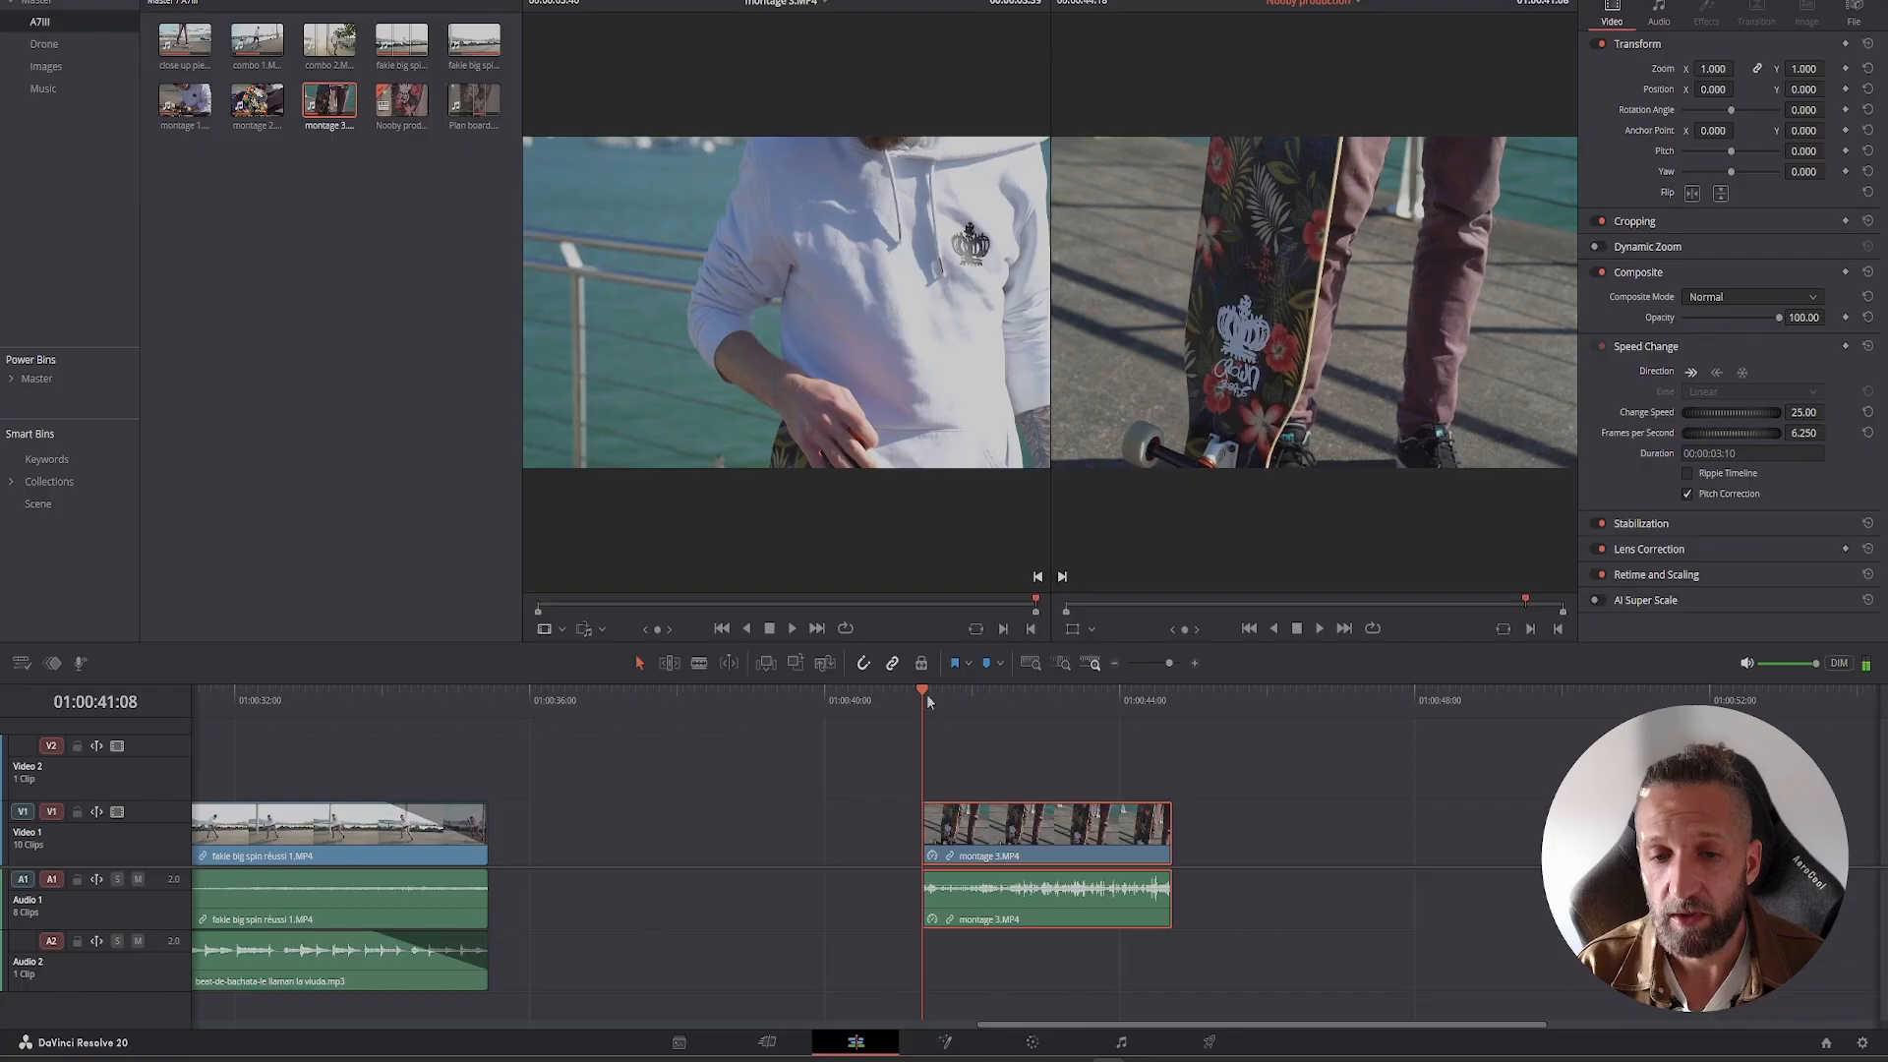
click(1320, 628)
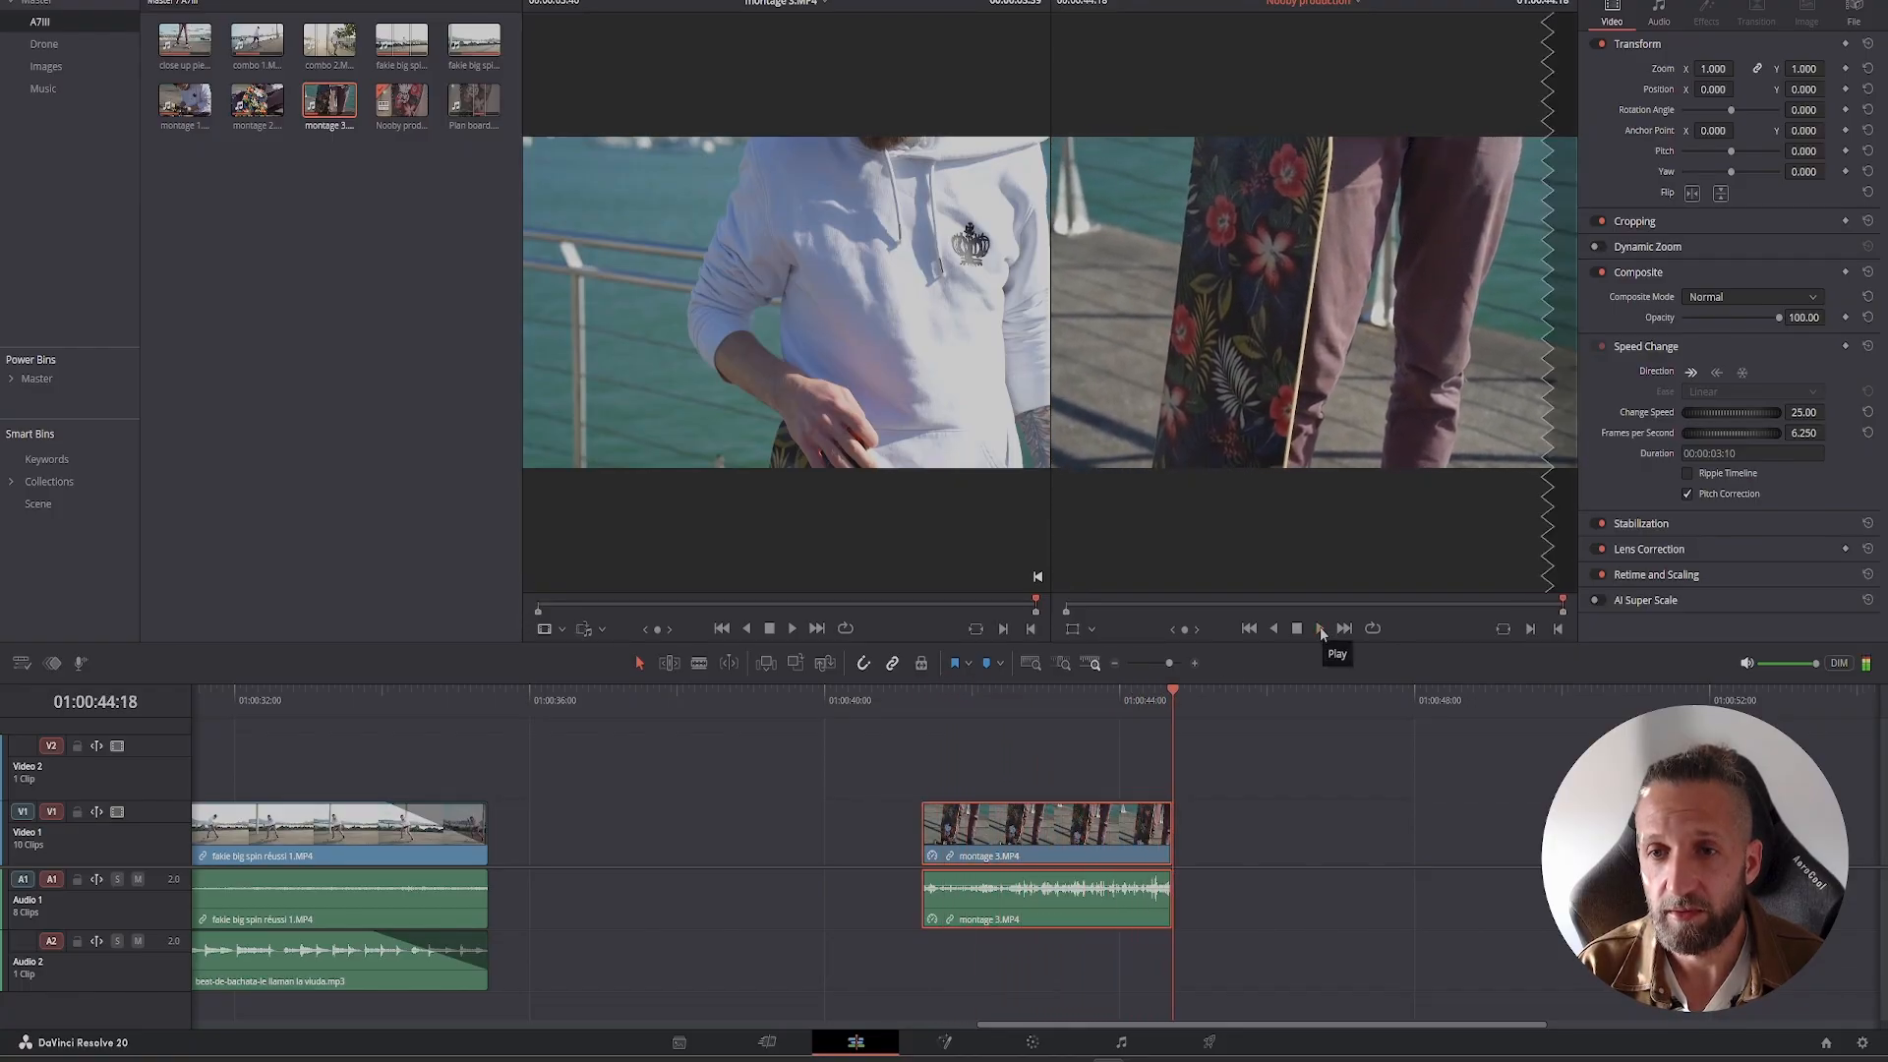
click(531, 607)
click(792, 630)
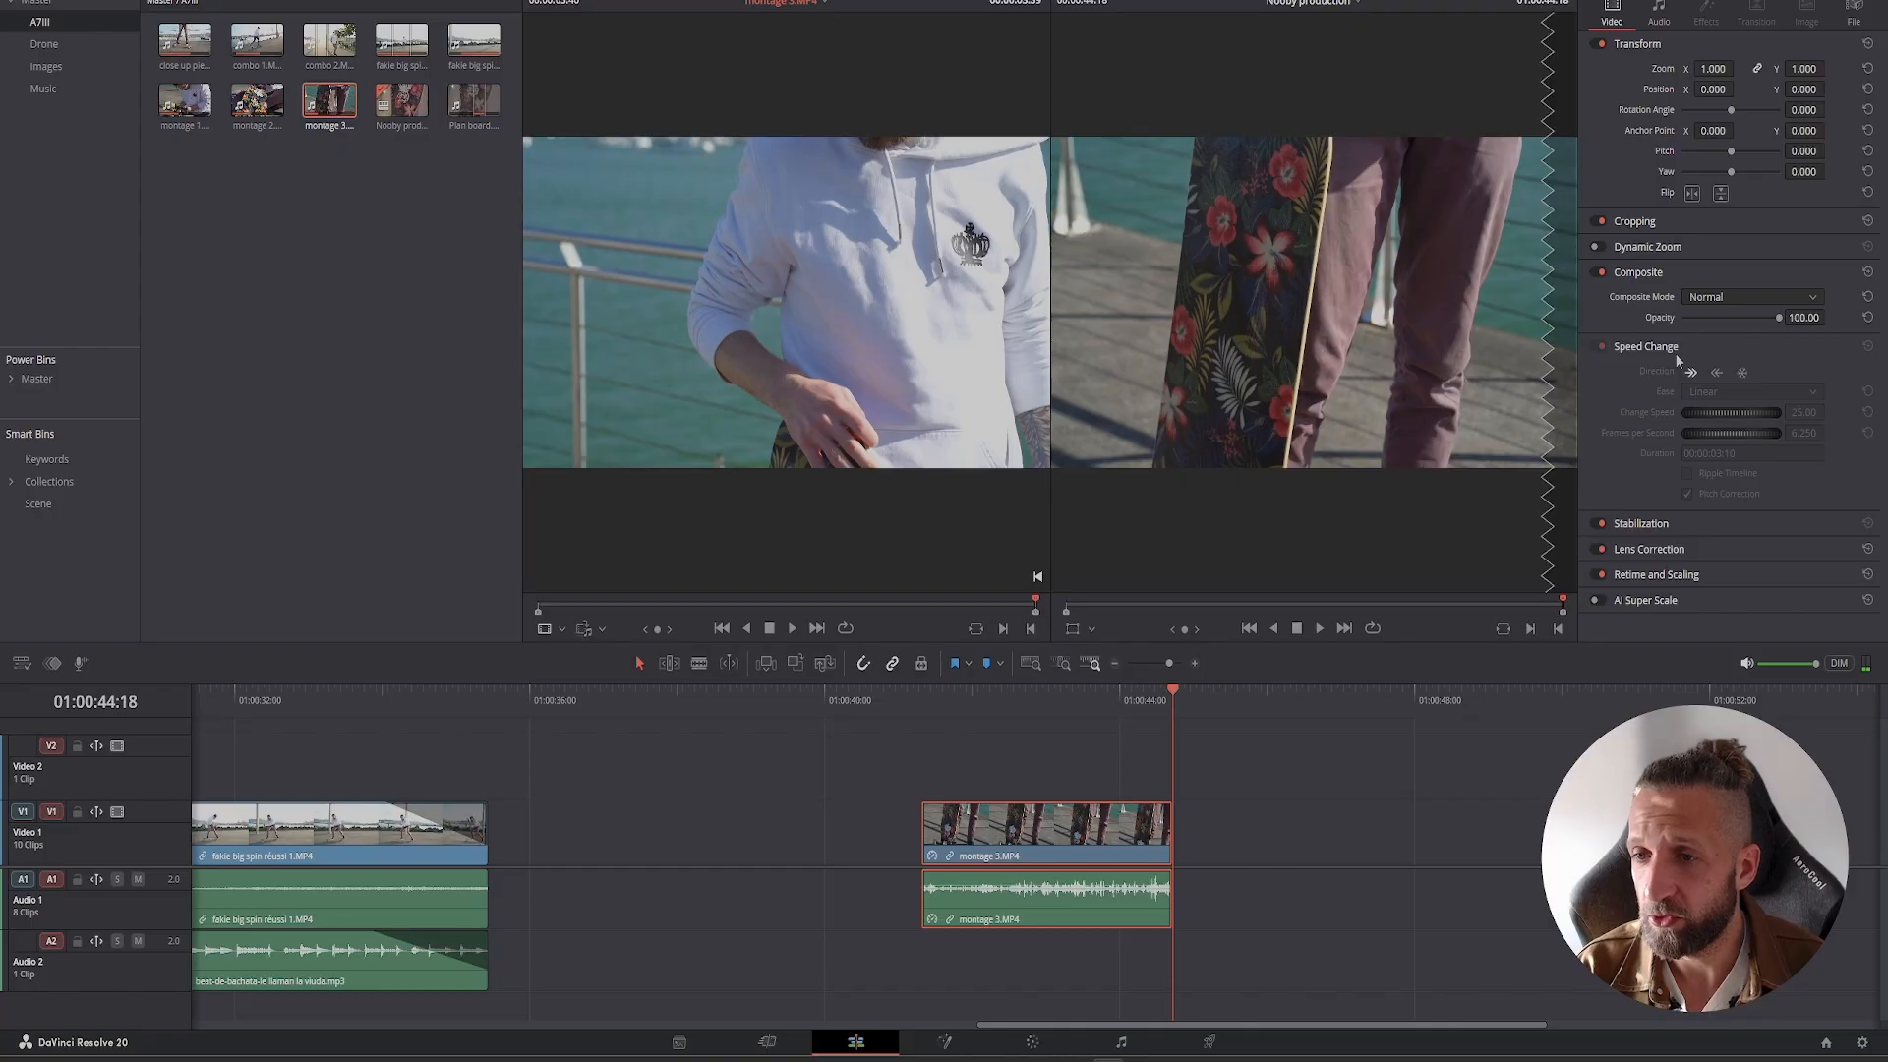
- Stabilize montage 3.MP4 on the timeline in Perspective mode, and play the clip from its start
click(1636, 524)
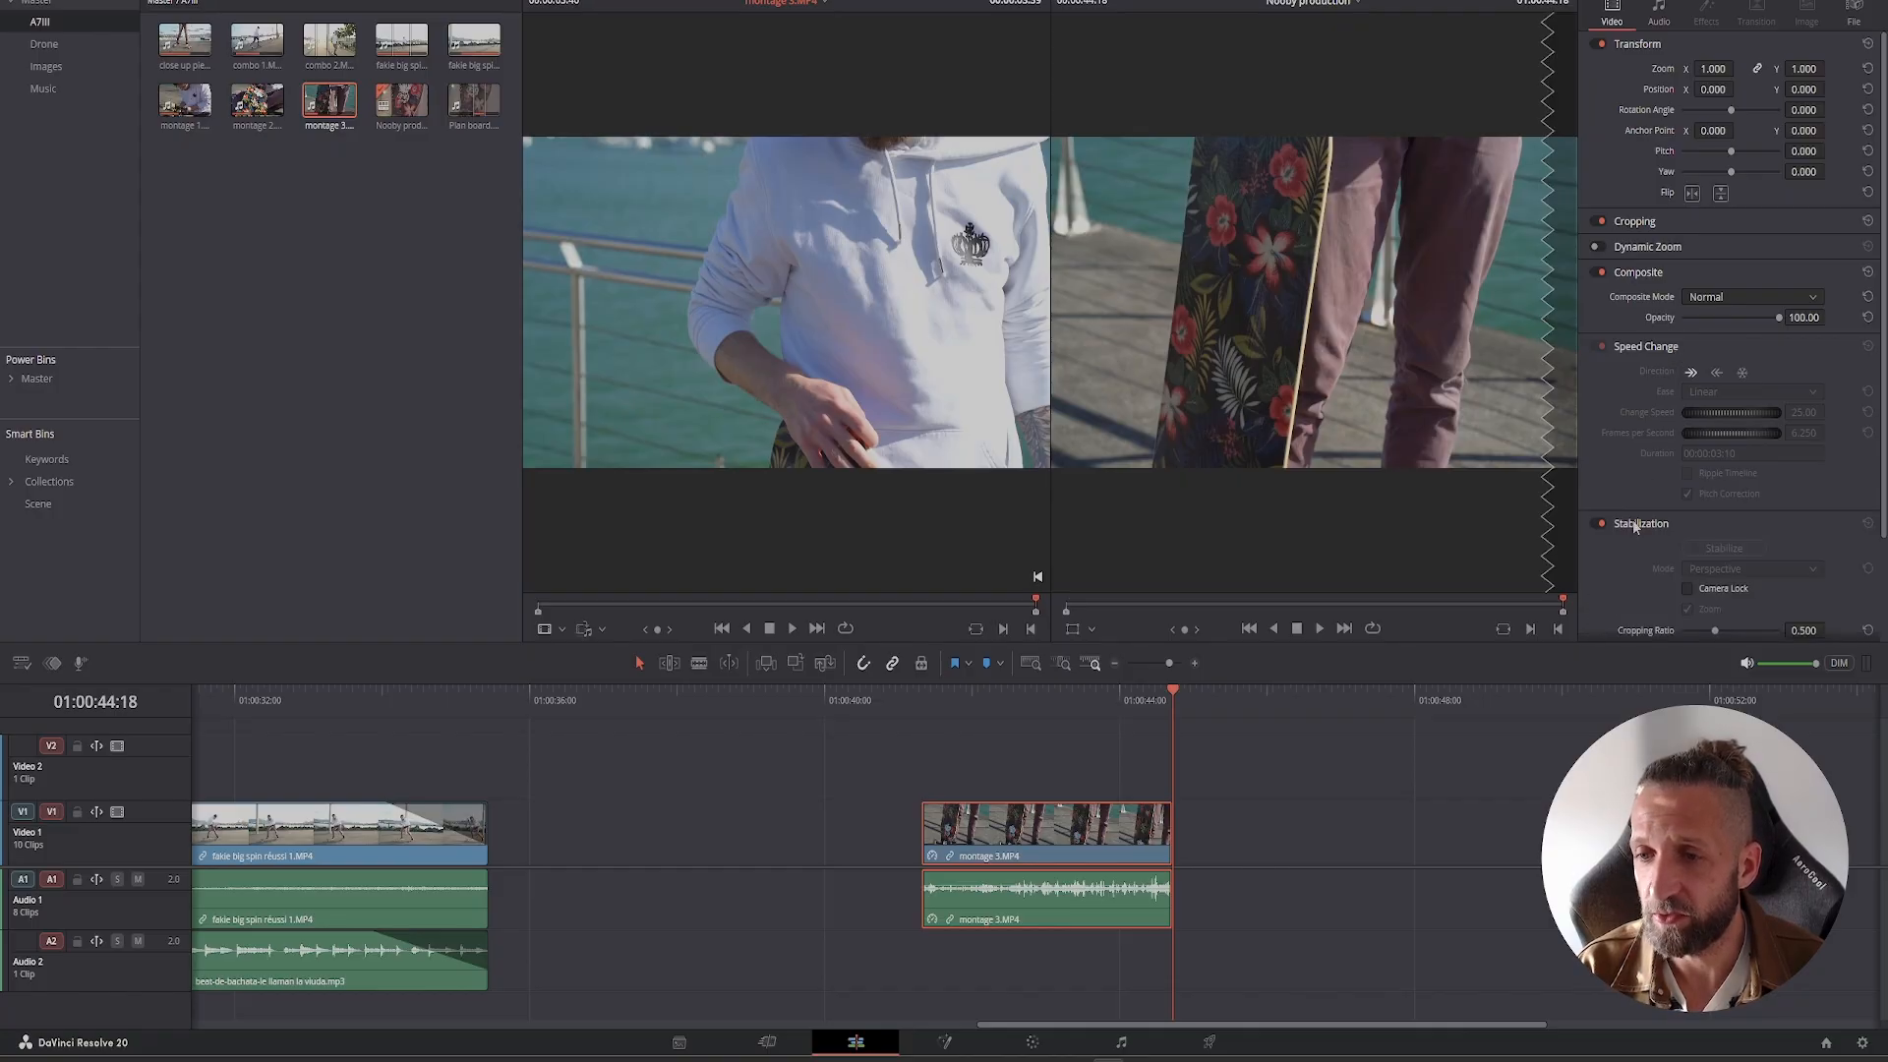
scroll(1650, 499, down, 2)
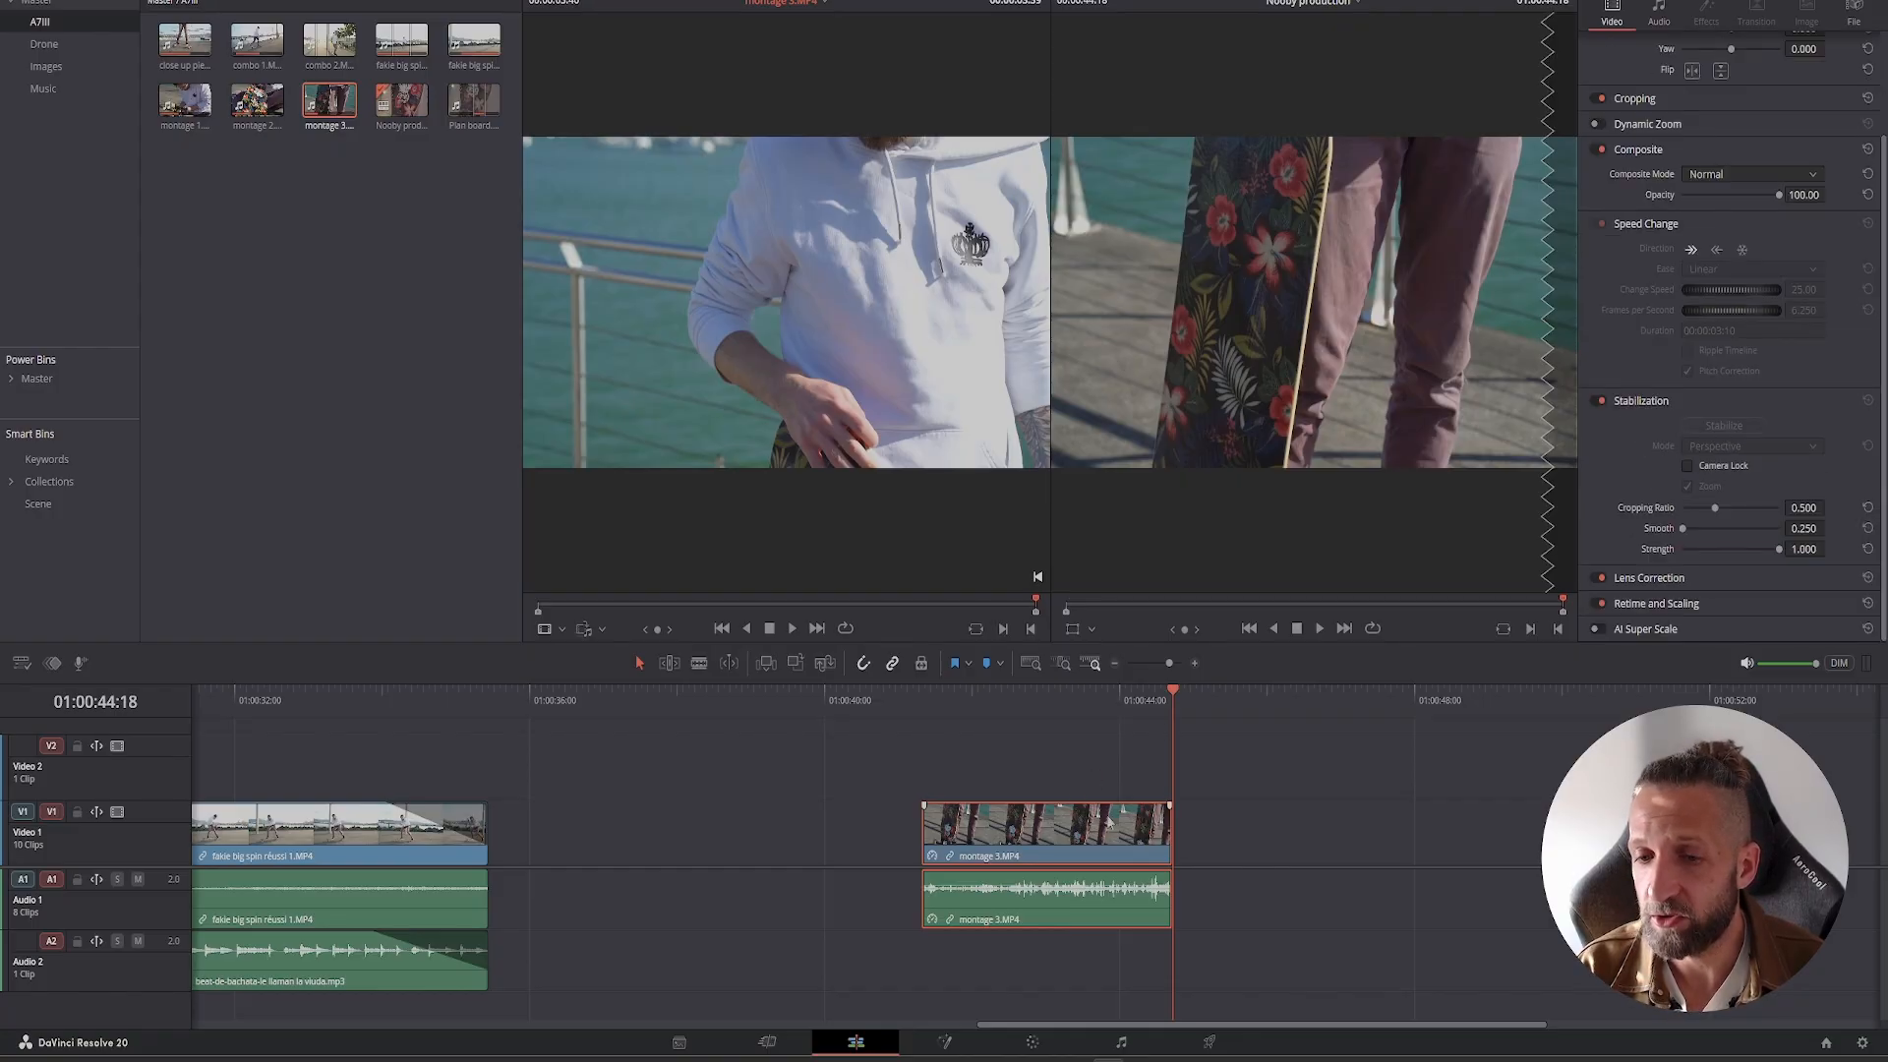
click(987, 718)
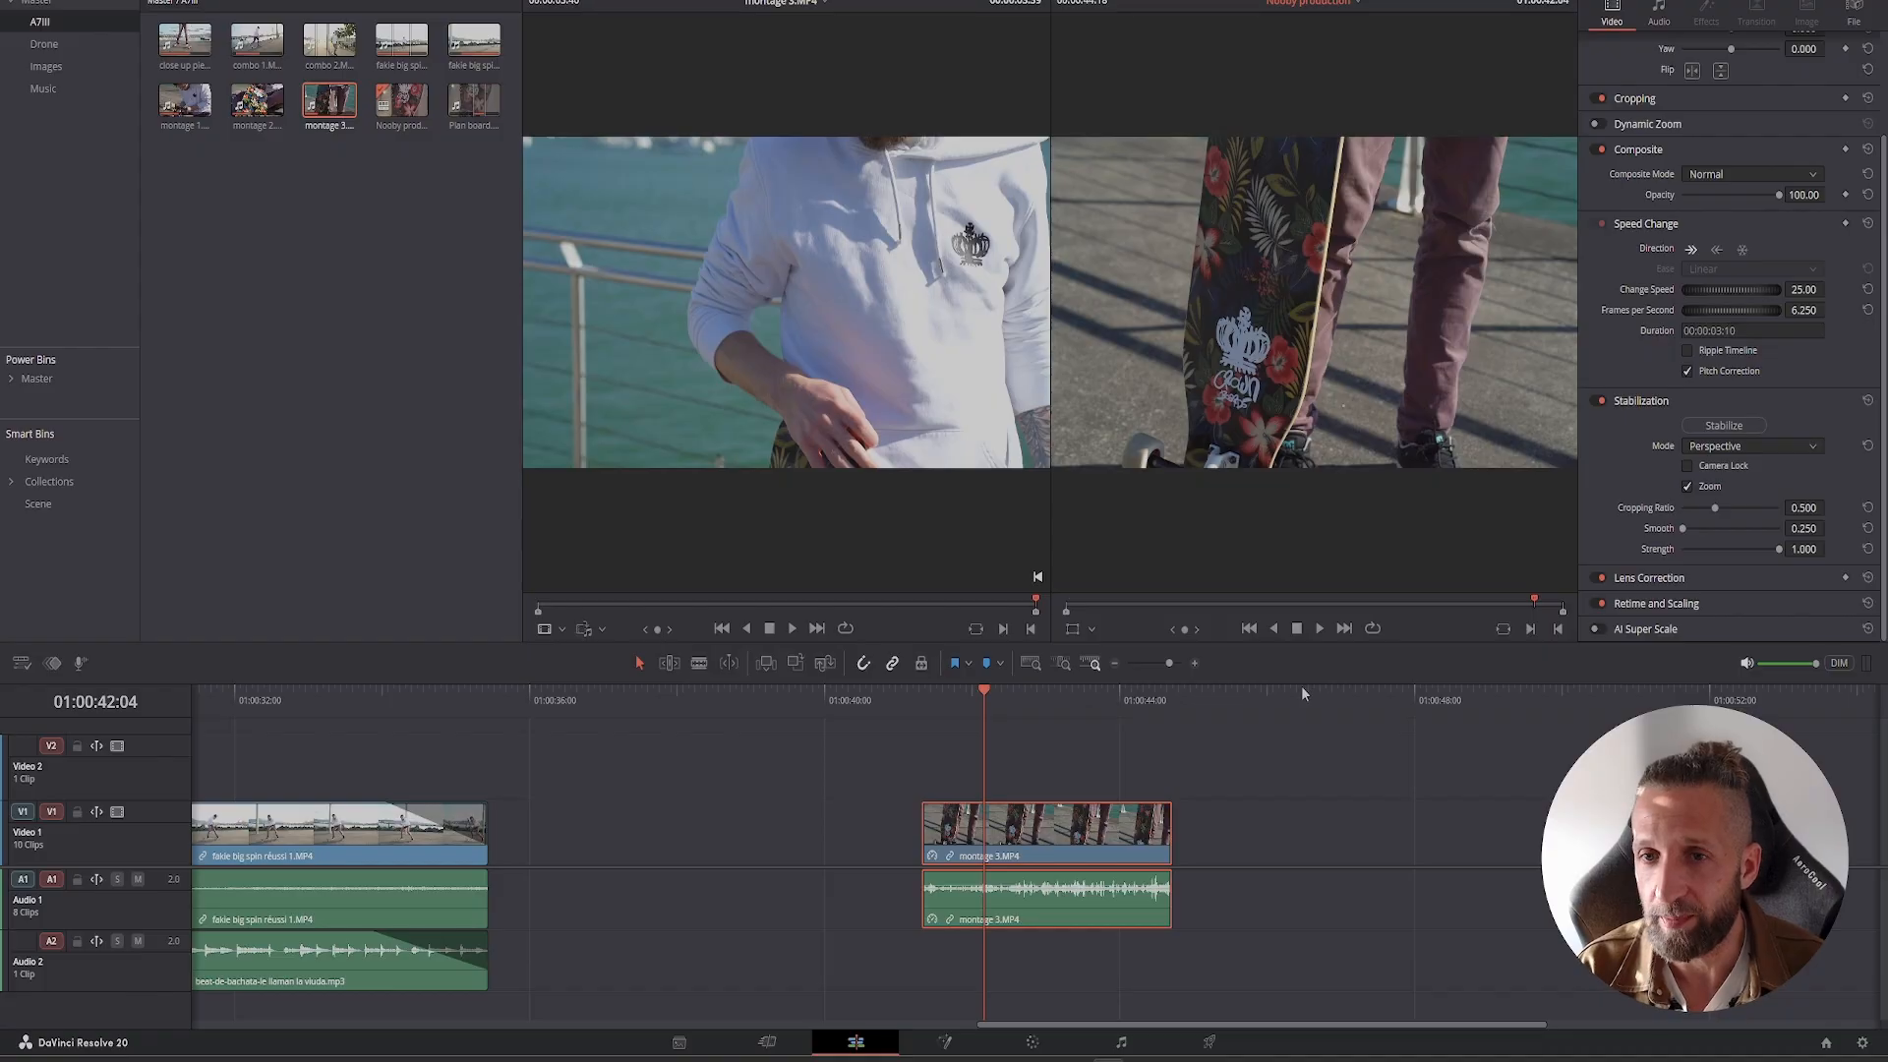
click(1775, 445)
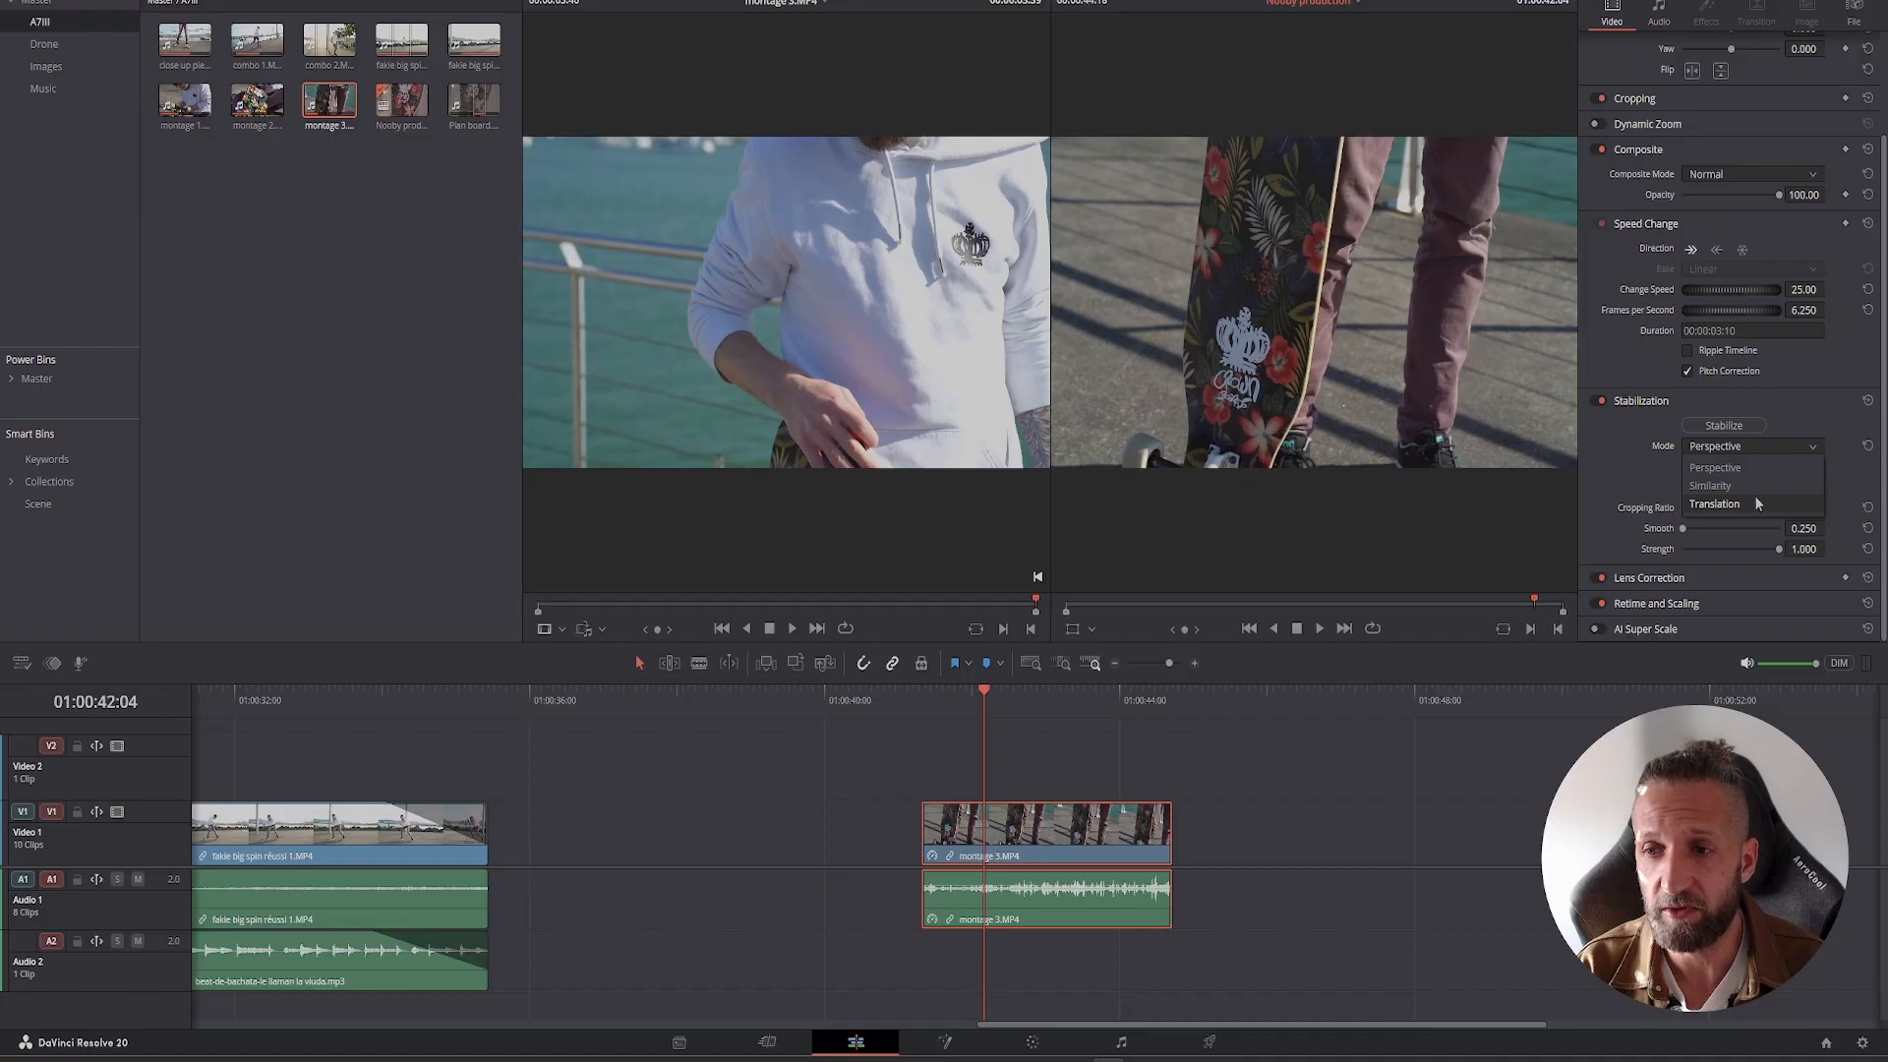
click(1737, 471)
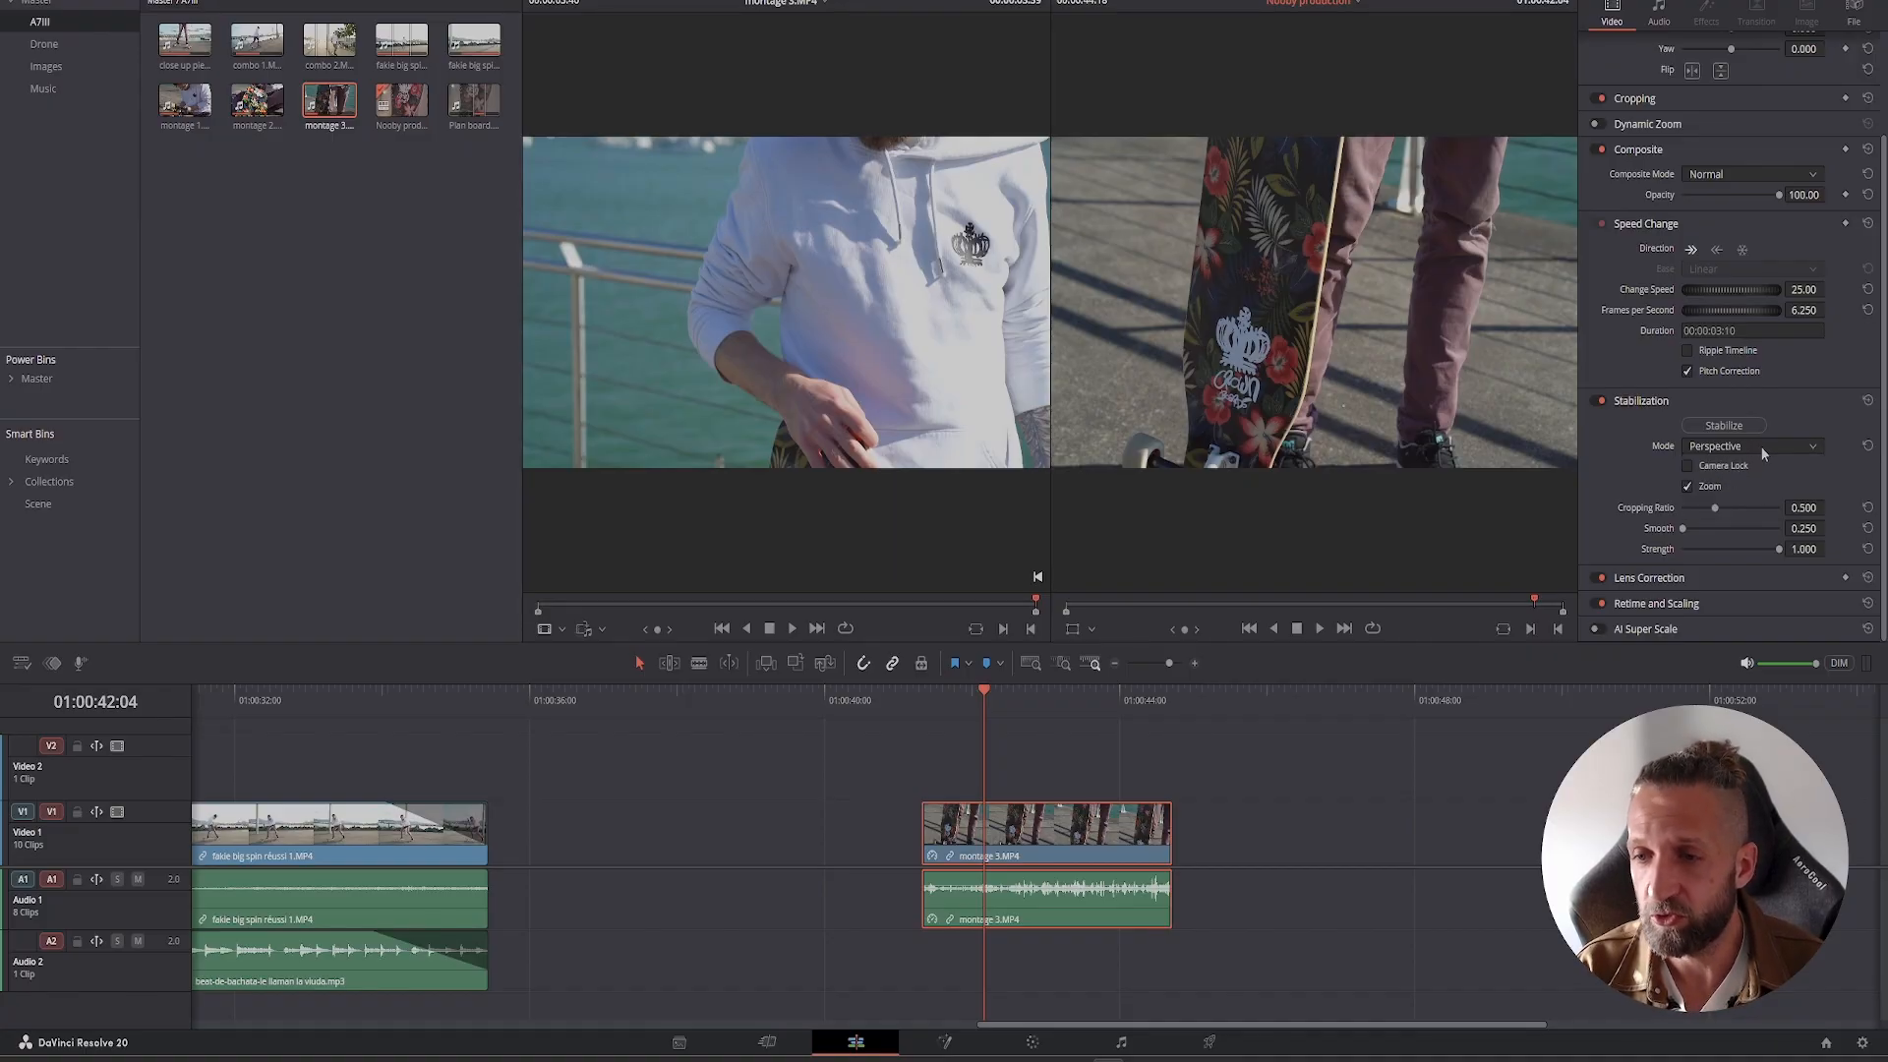
click(1746, 425)
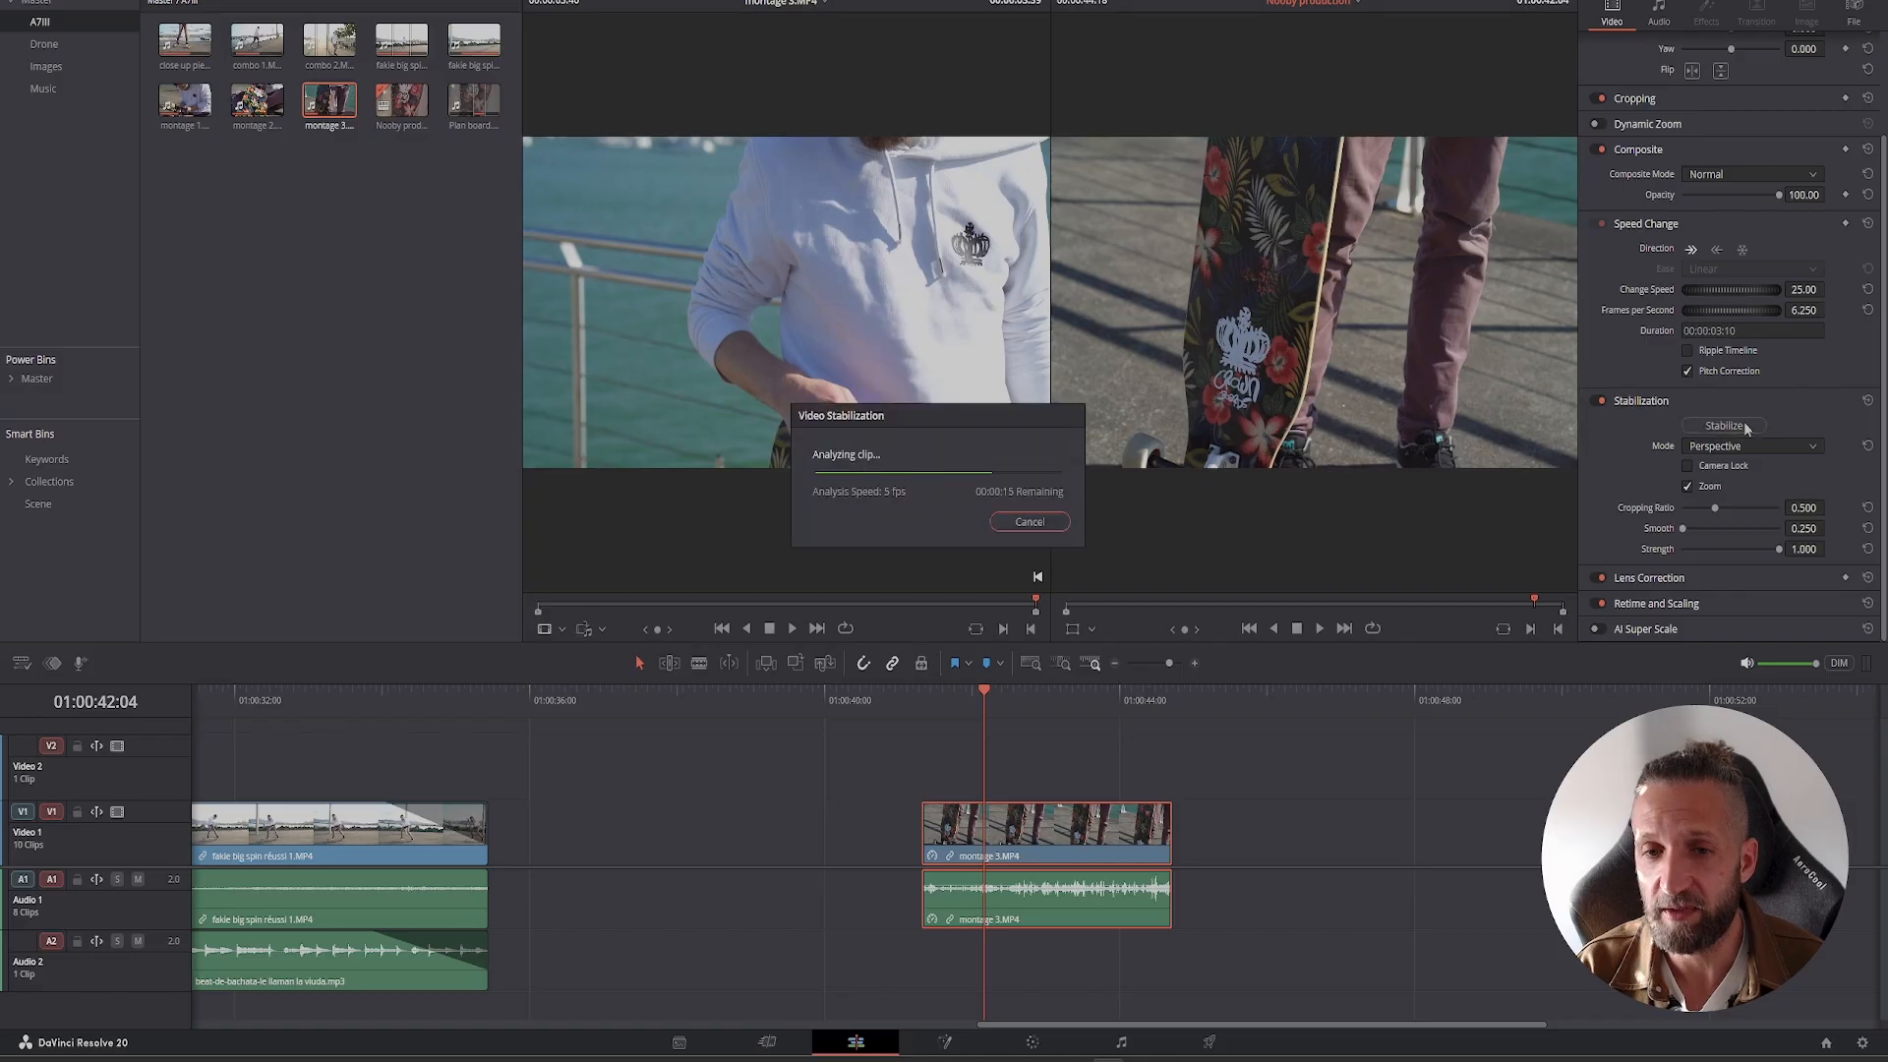
drag(947, 701, 913, 697)
click(1317, 633)
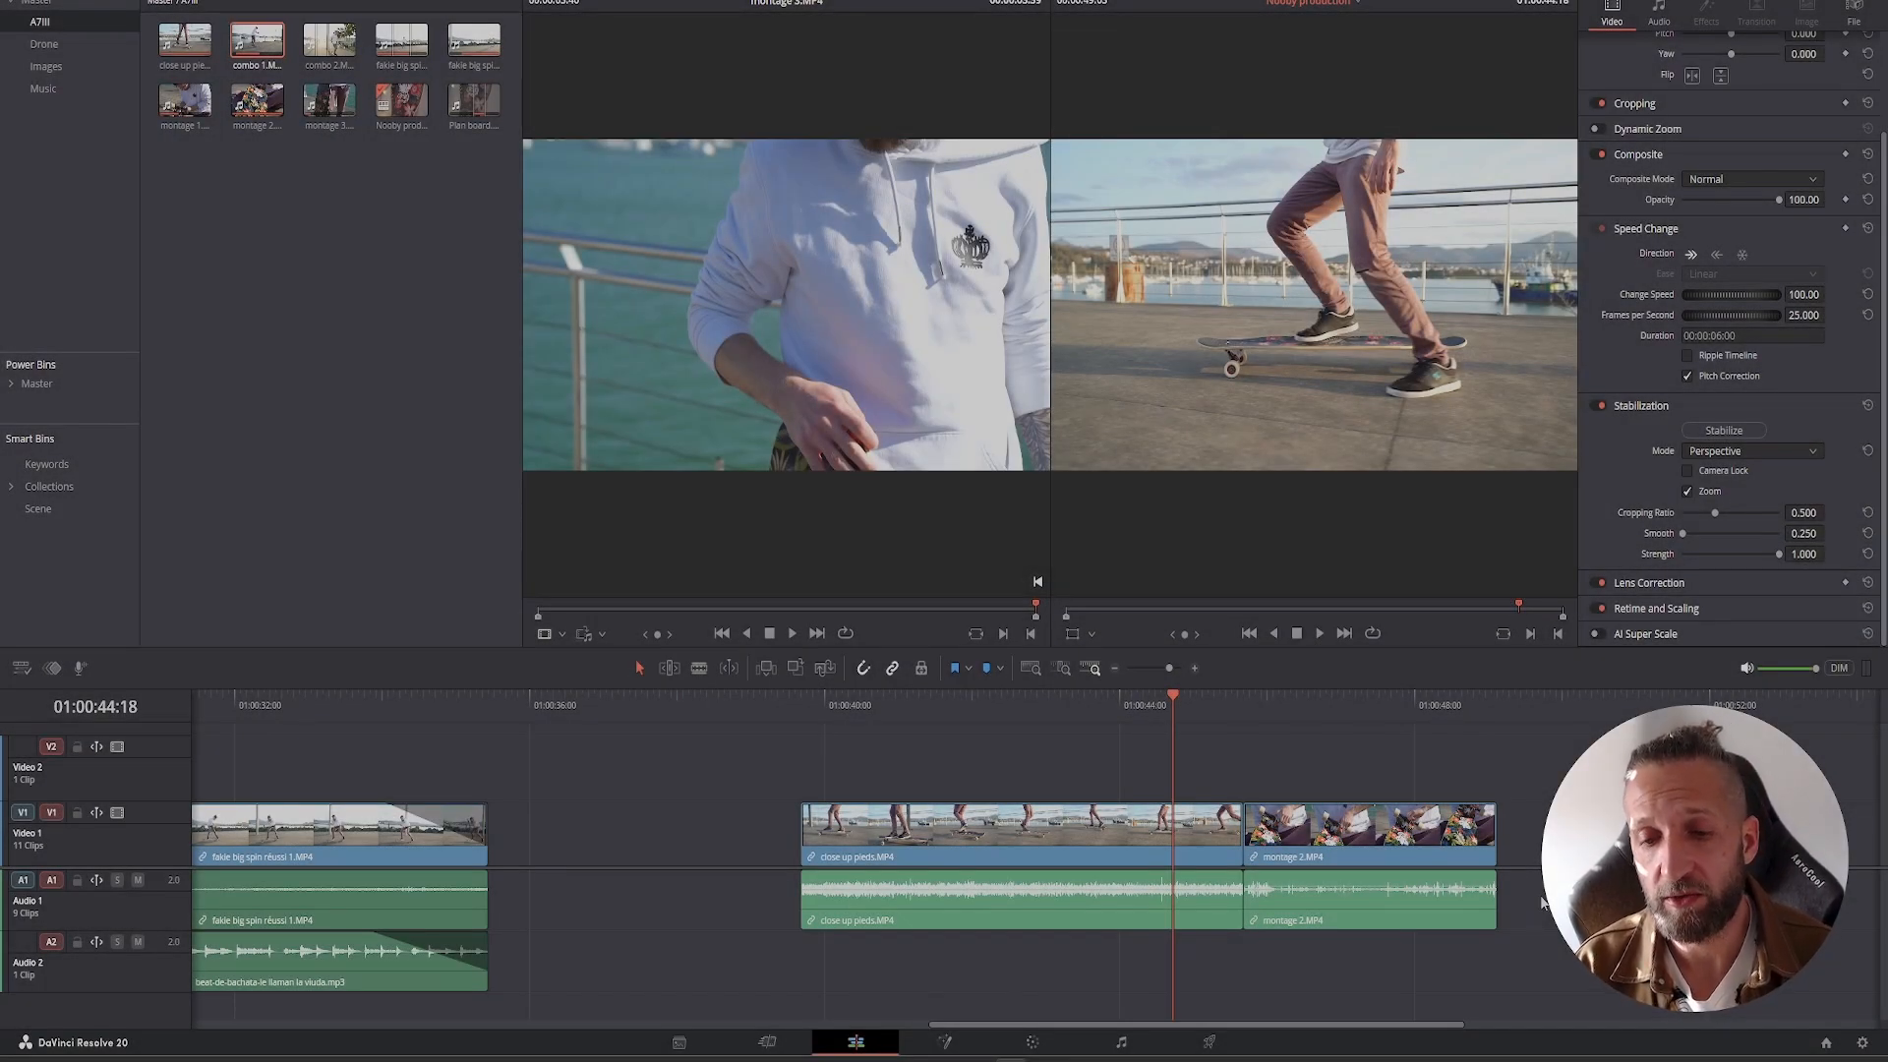
- Delete close up pieds.MP4 and montage 2.MP4 from the timeline, and place combo 1.MP4 at about 01:00:38
key(alt+y)
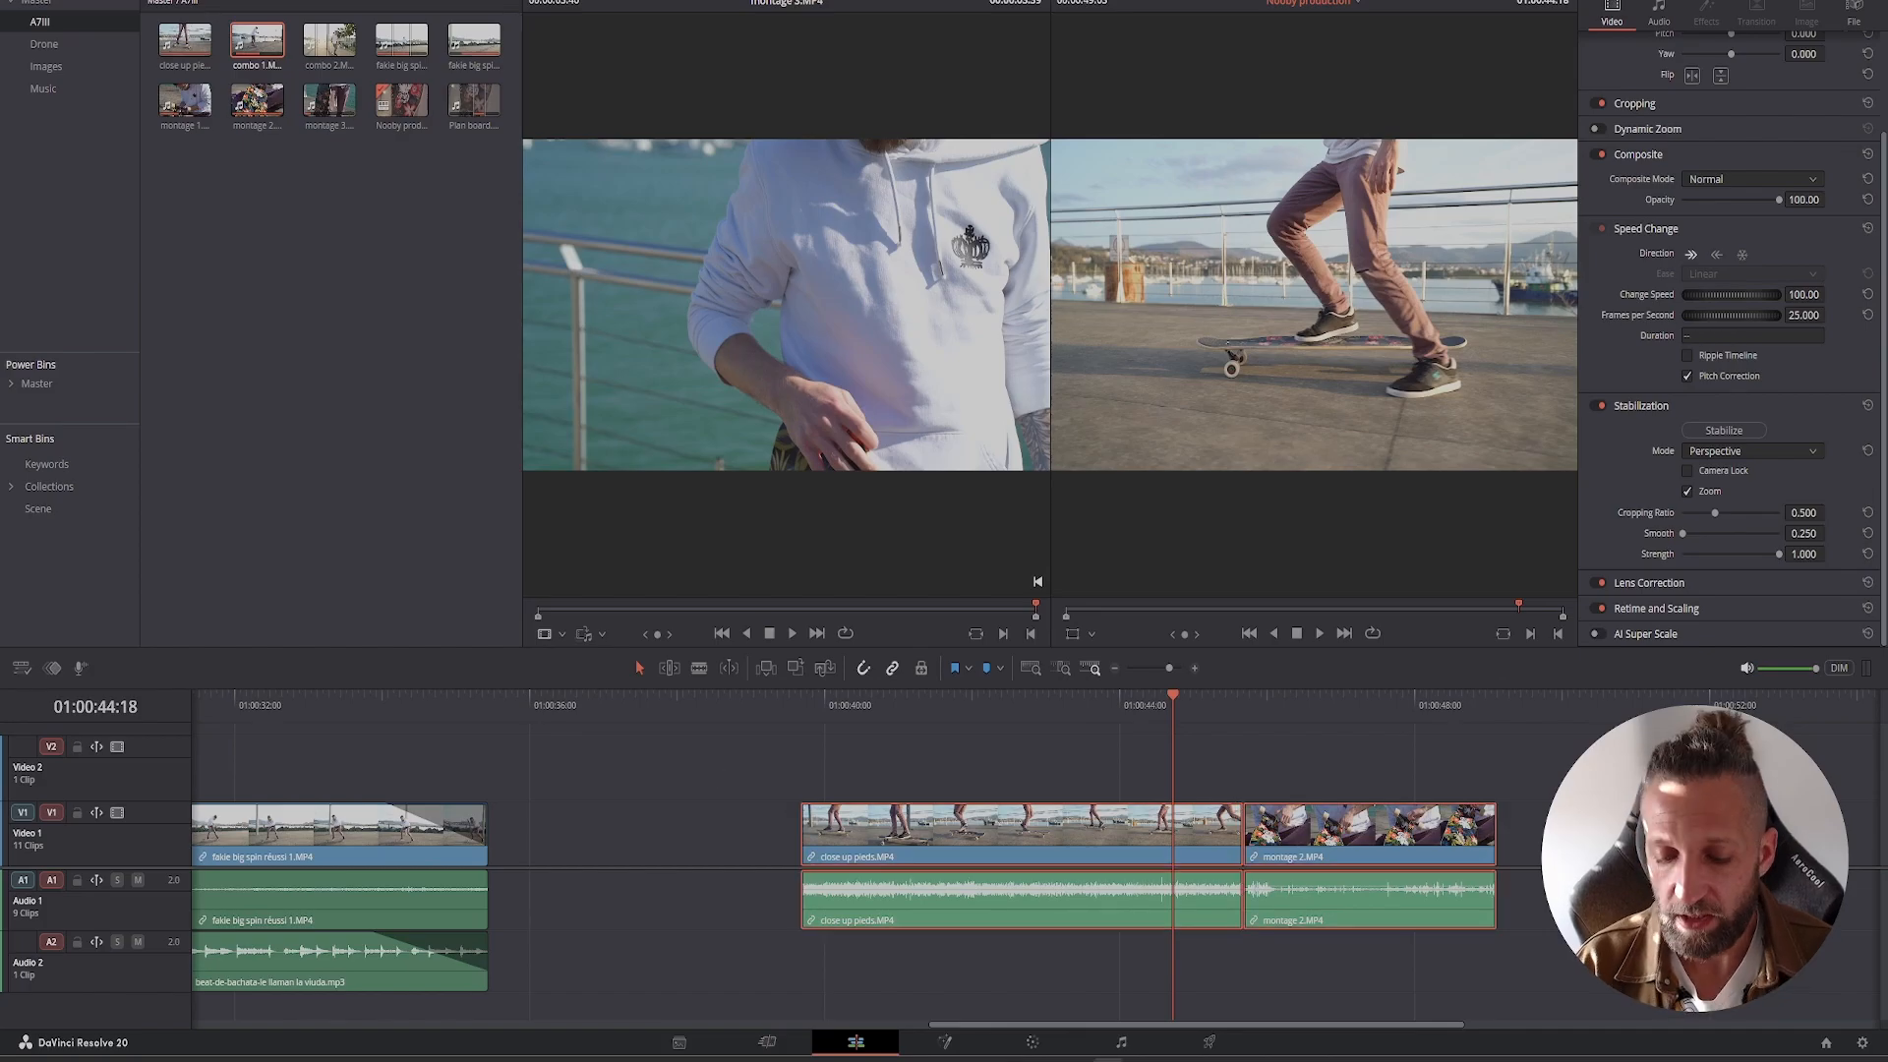
key(Delete)
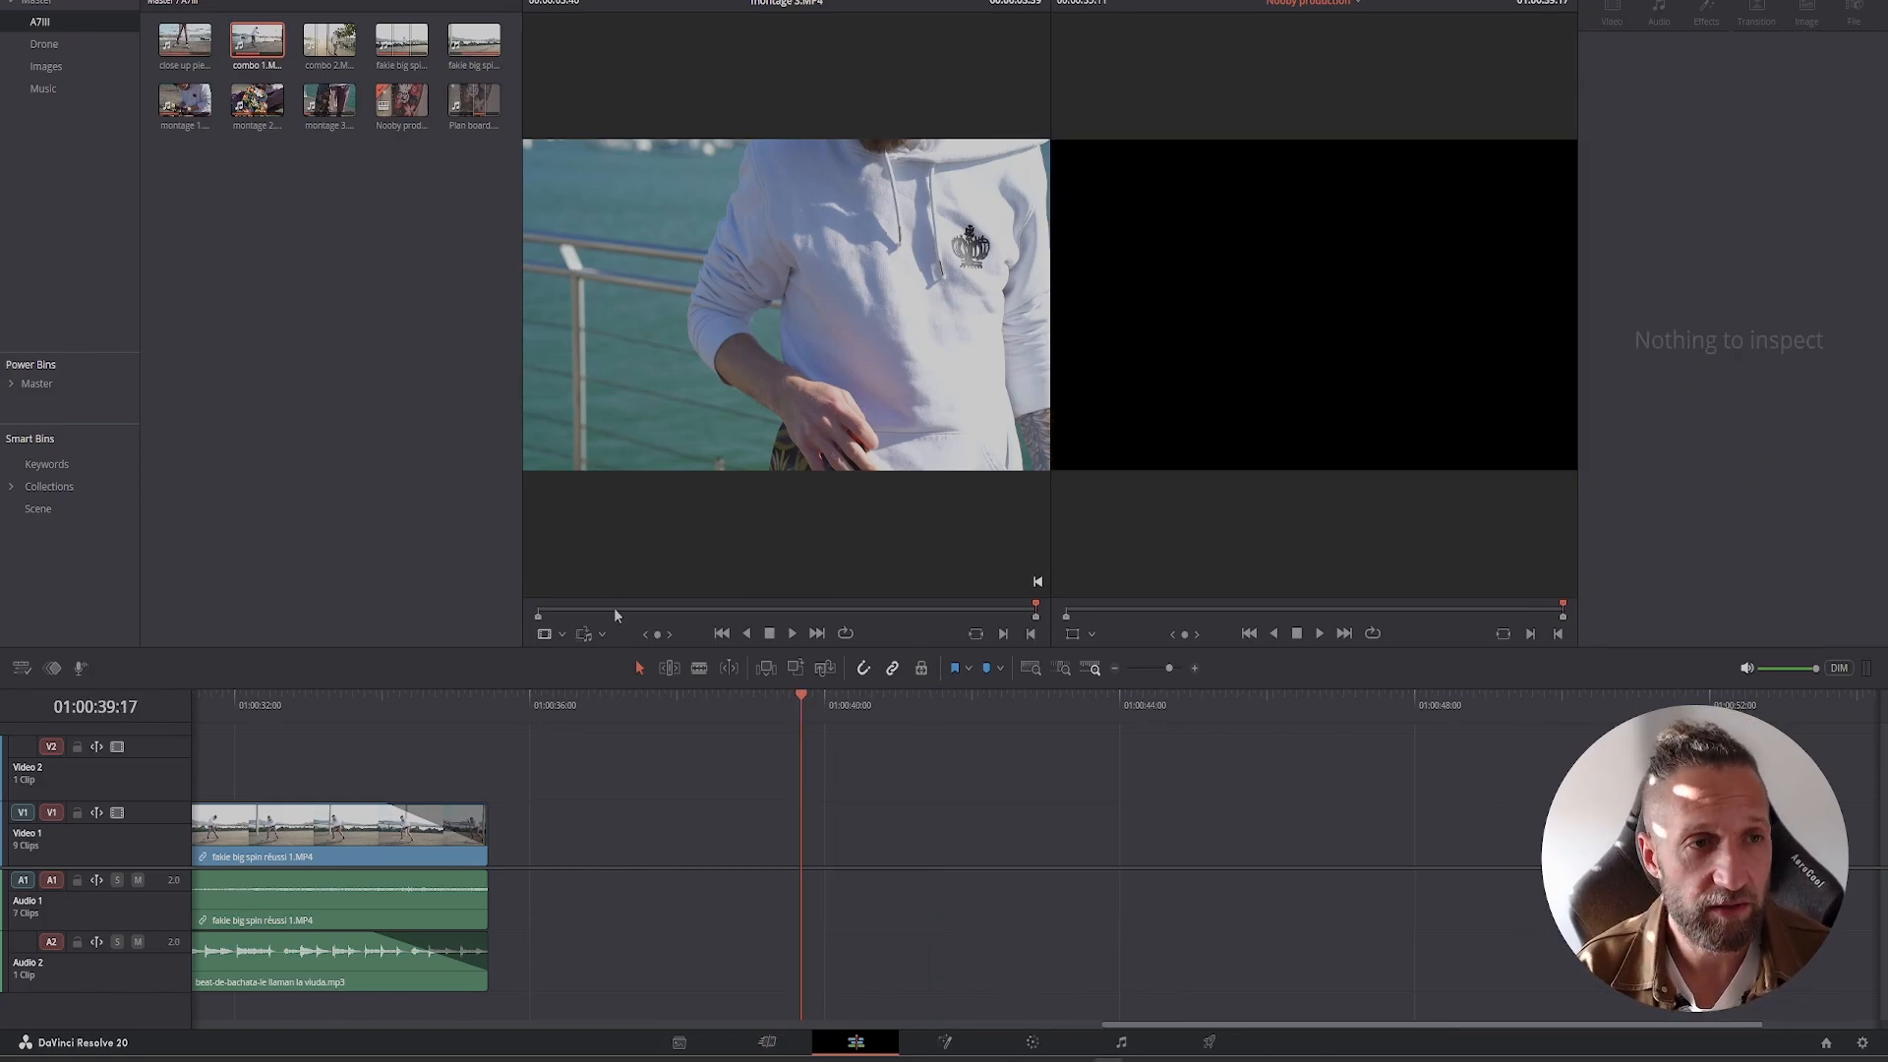
drag(257, 39, 826, 831)
drag(1349, 829, 1243, 829)
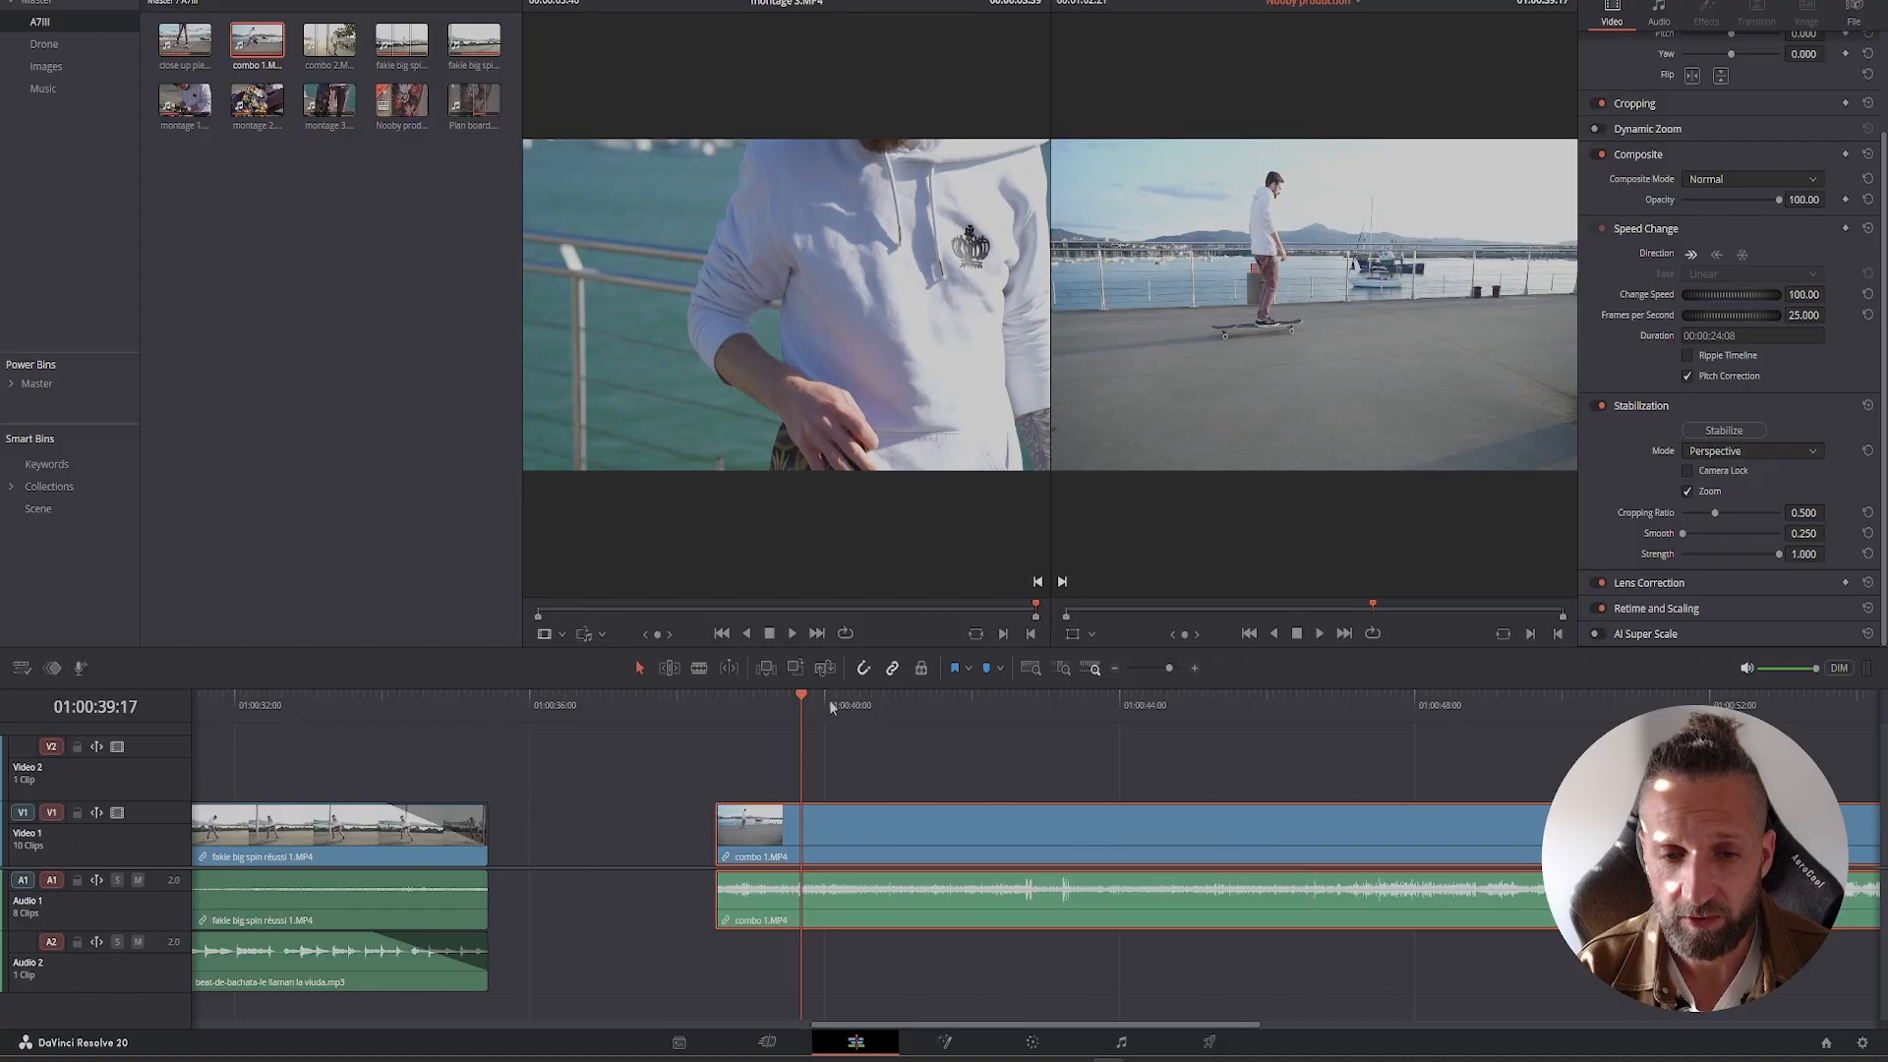
- Show the retime controls on combo 1.MP4 and add speed points at 01:00:42:02 and 01:00:43:06
key(space)
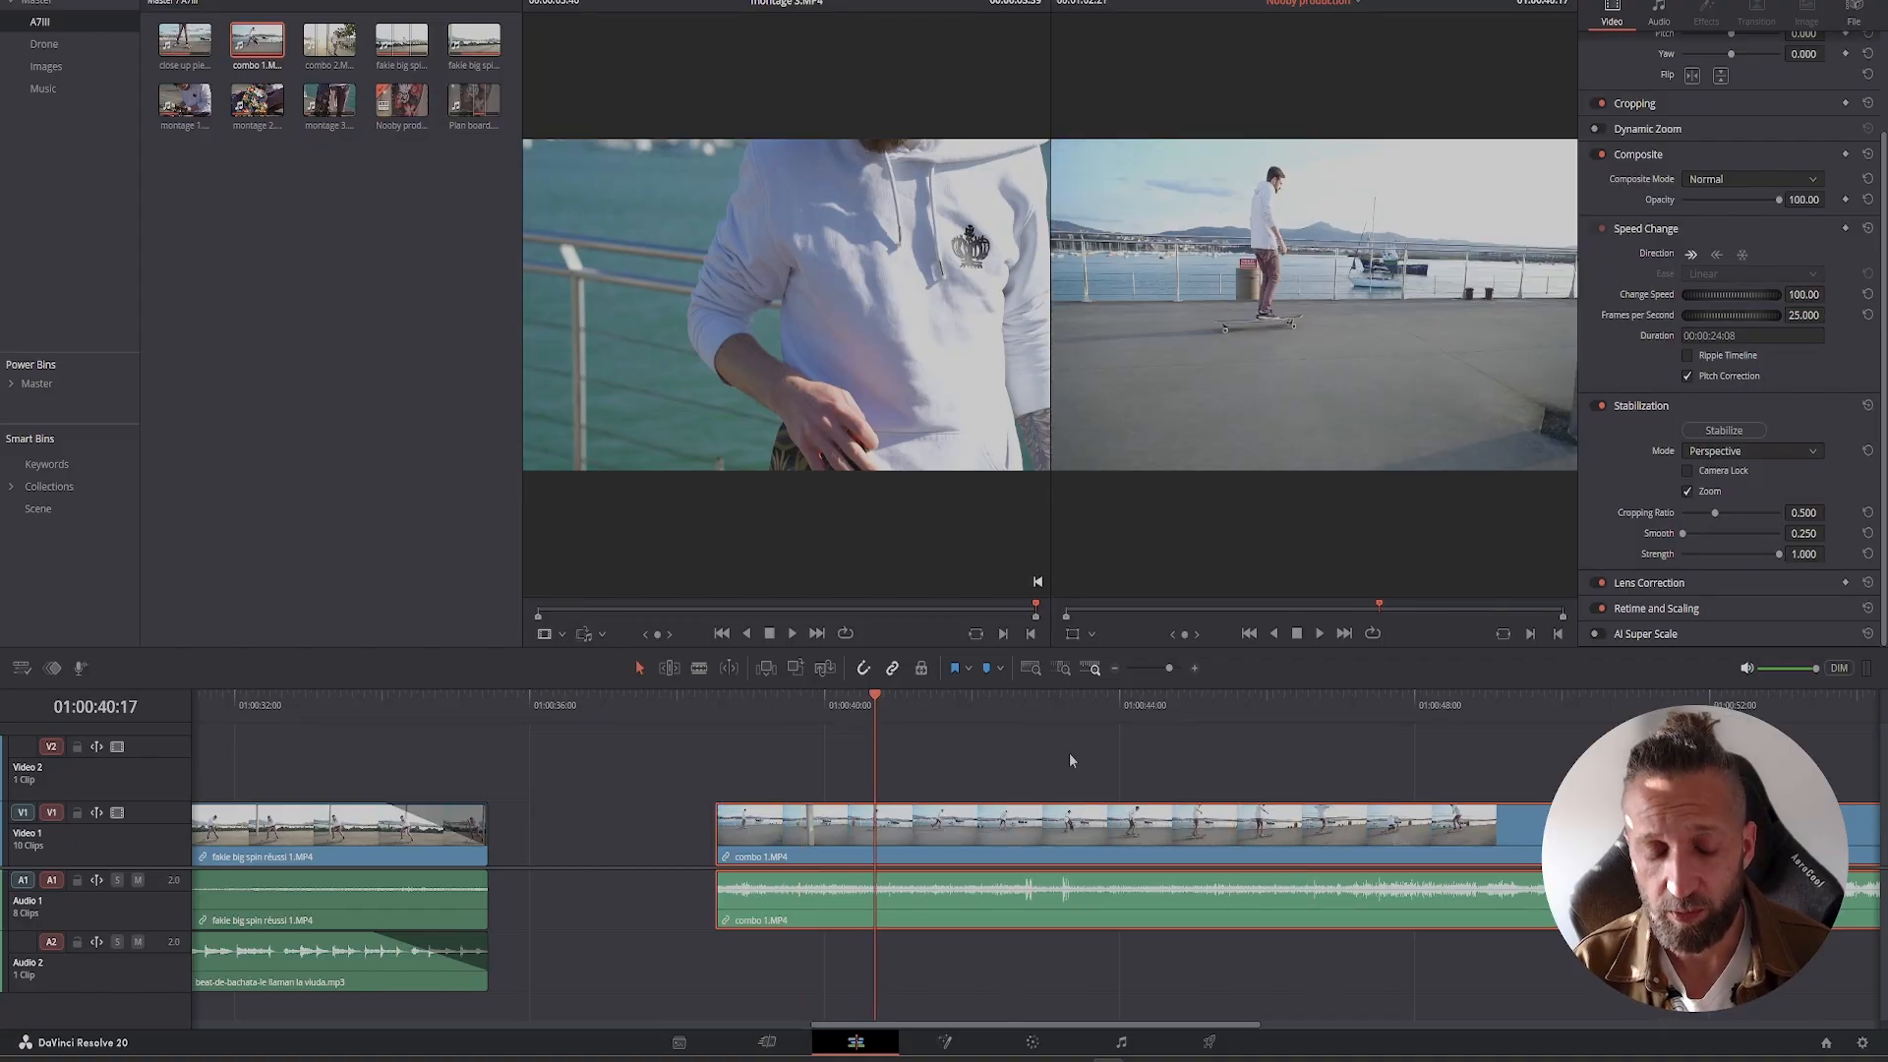
key(ctrl+r)
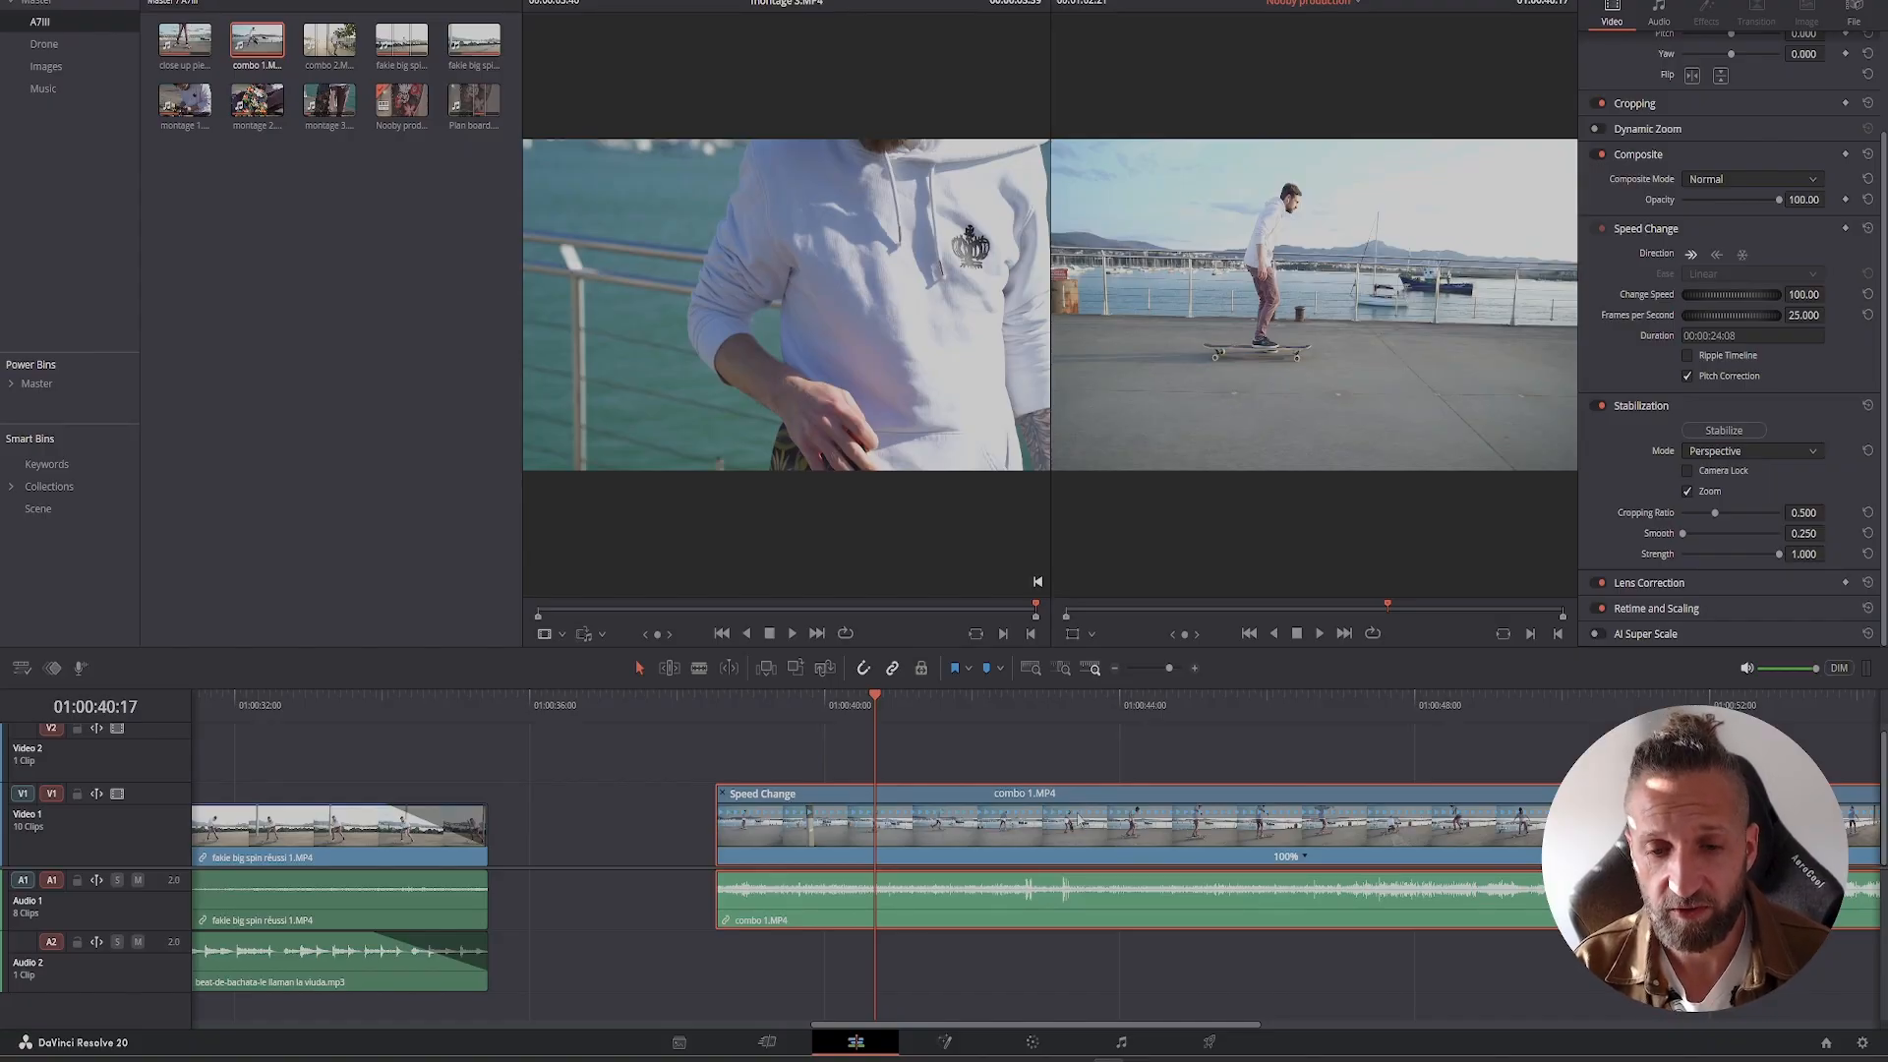
drag(875, 701, 980, 736)
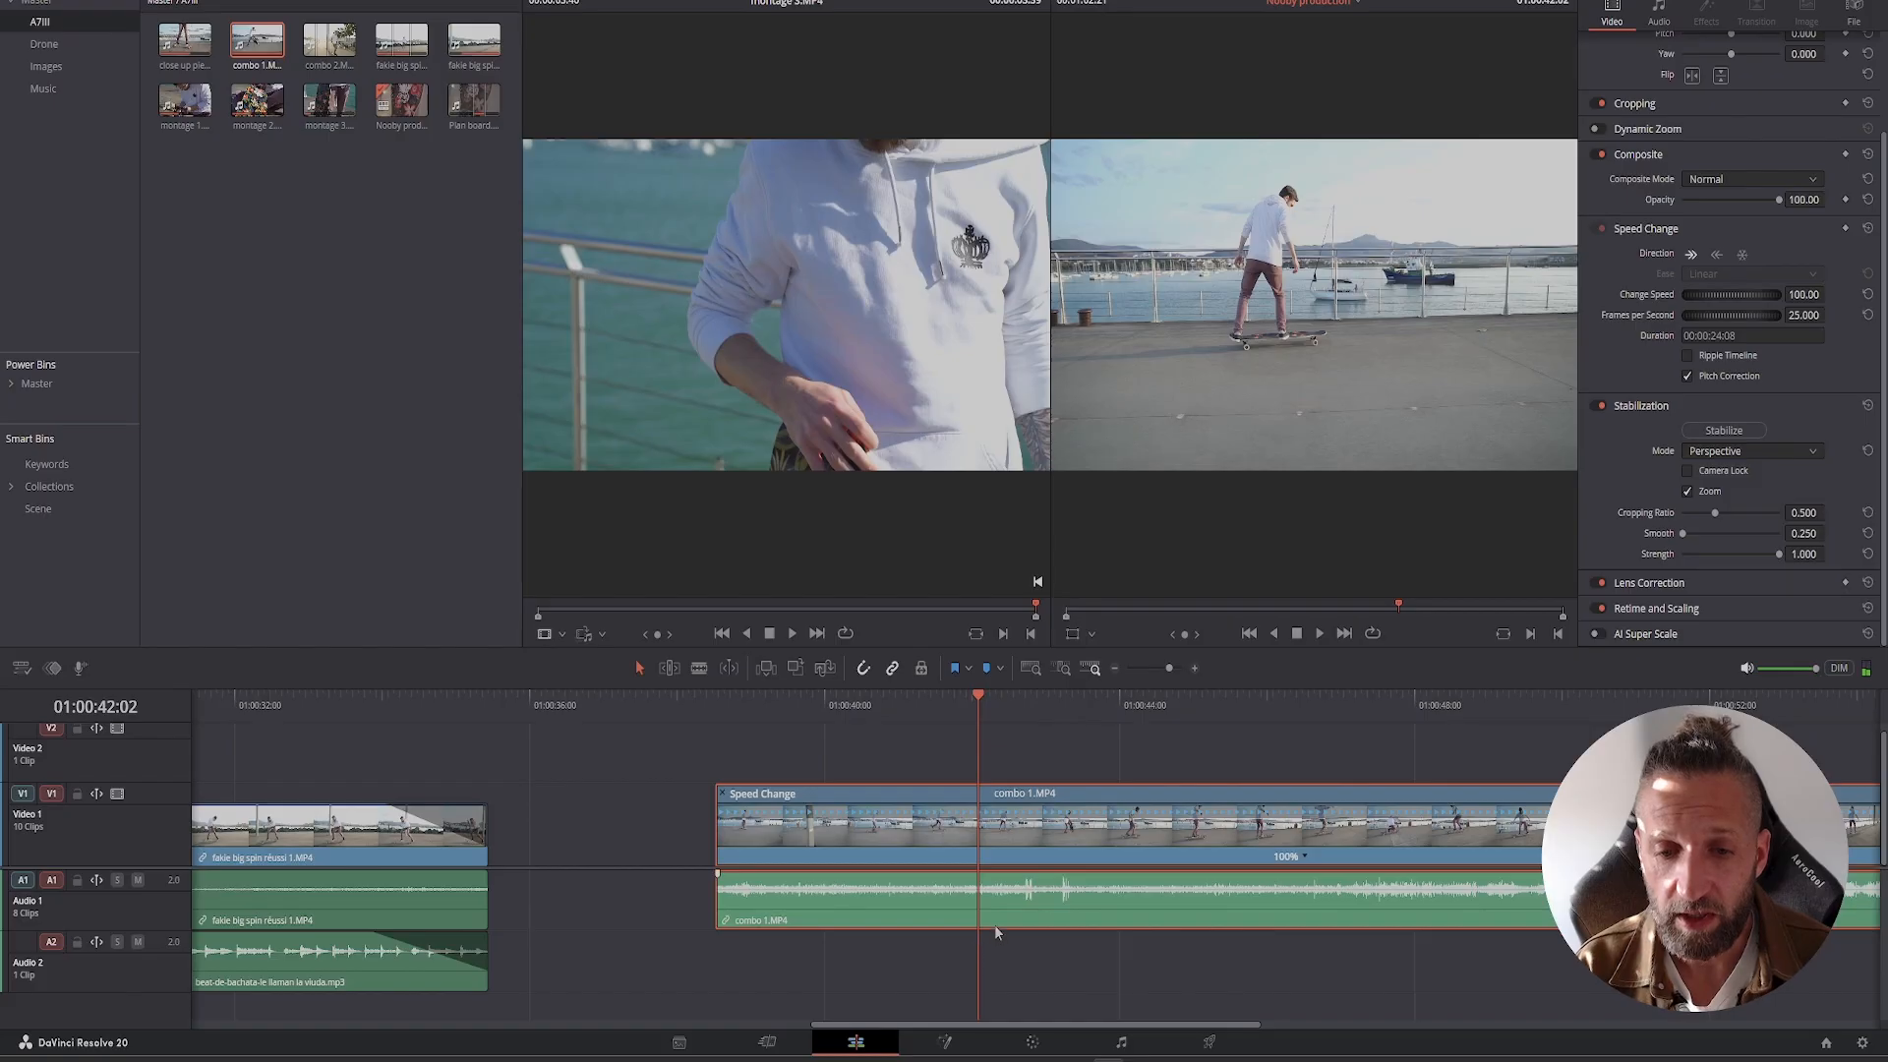
click(1305, 858)
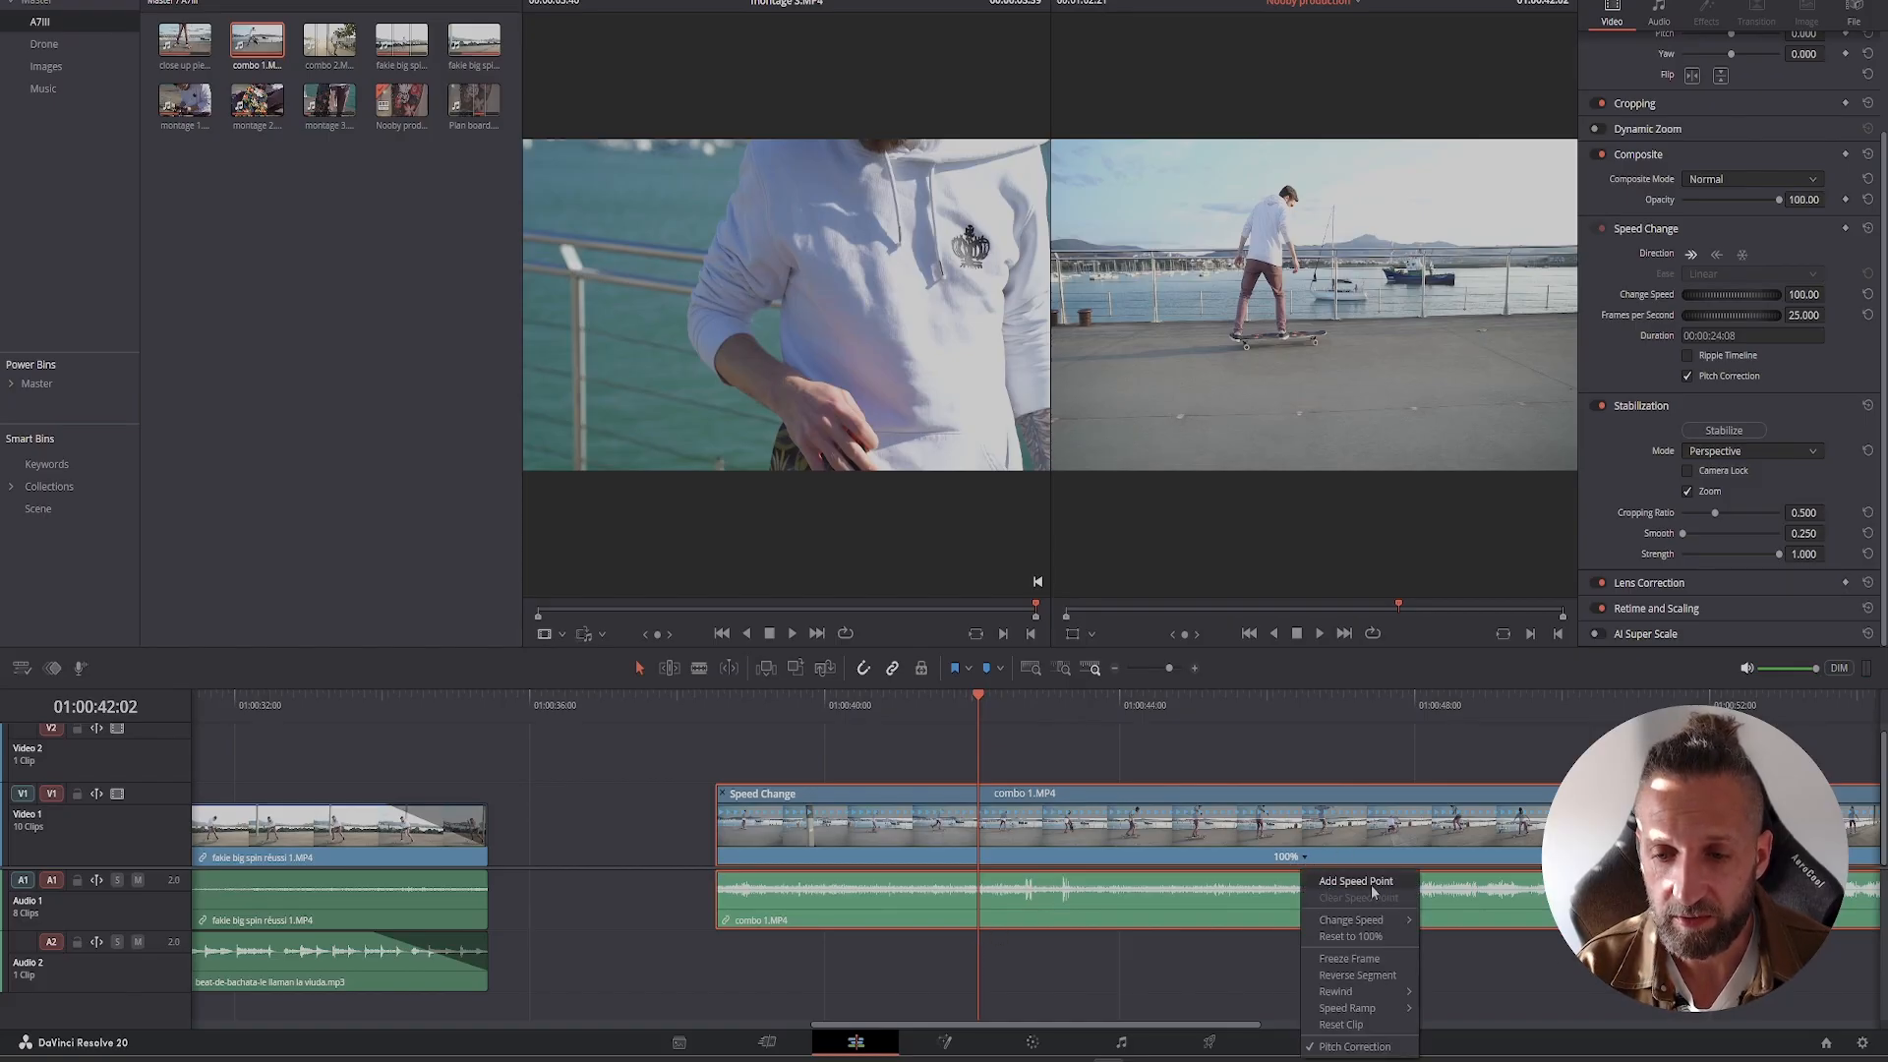
click(1355, 881)
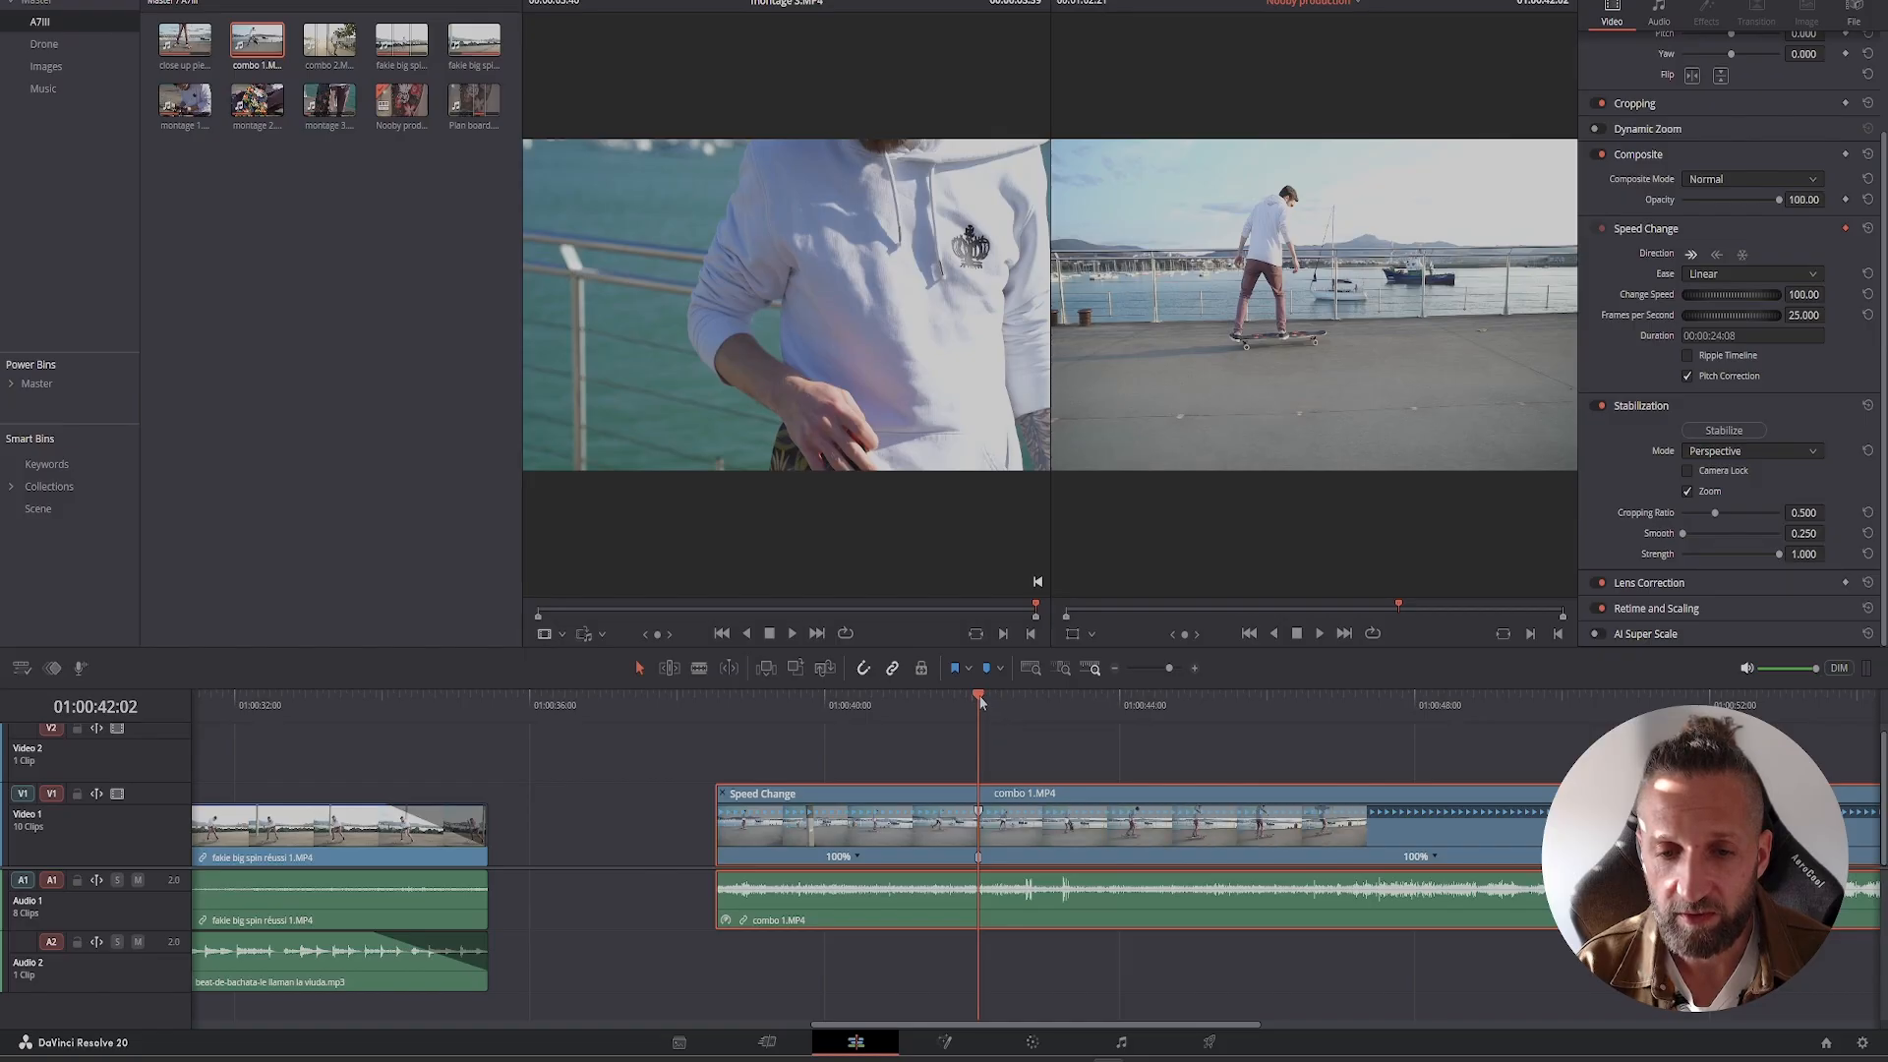
click(1066, 708)
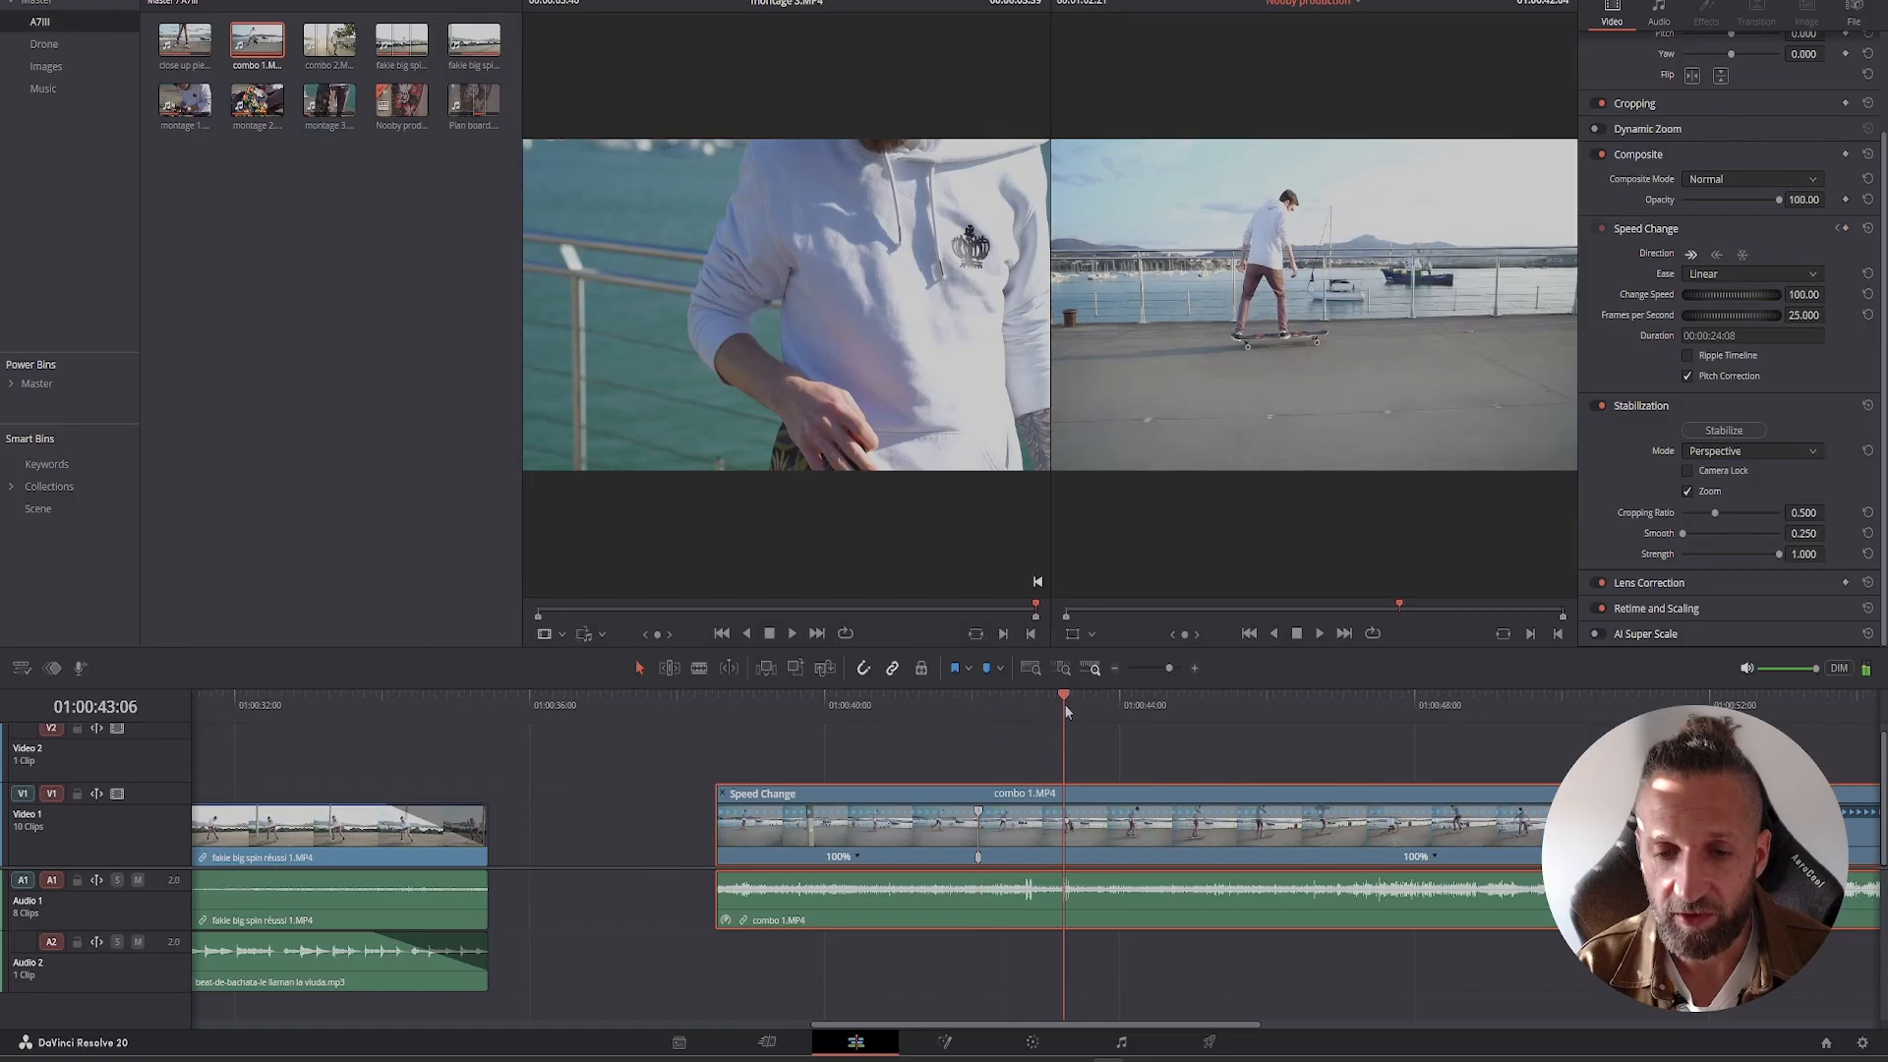
click(1438, 857)
click(1487, 881)
- Change the speed of the combo 1.MP4 segment between the two speed points to 50%
click(1154, 716)
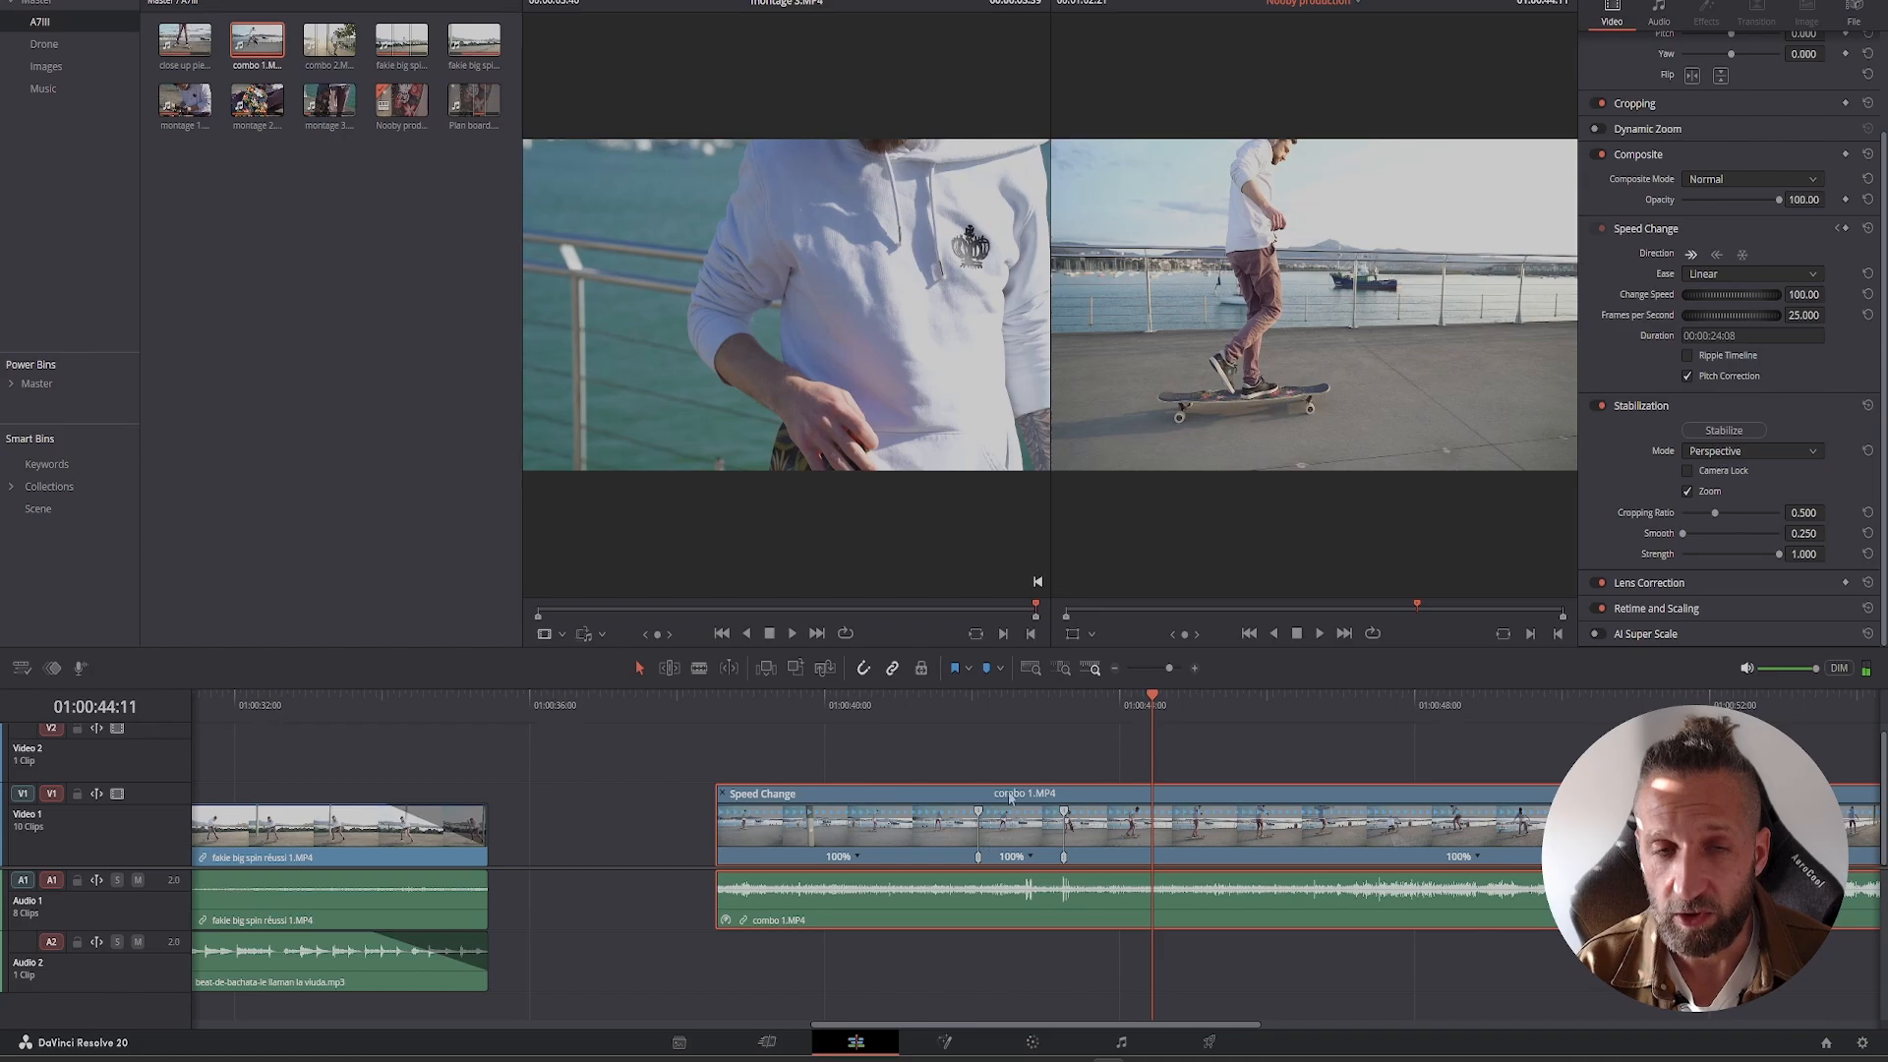
click(1032, 860)
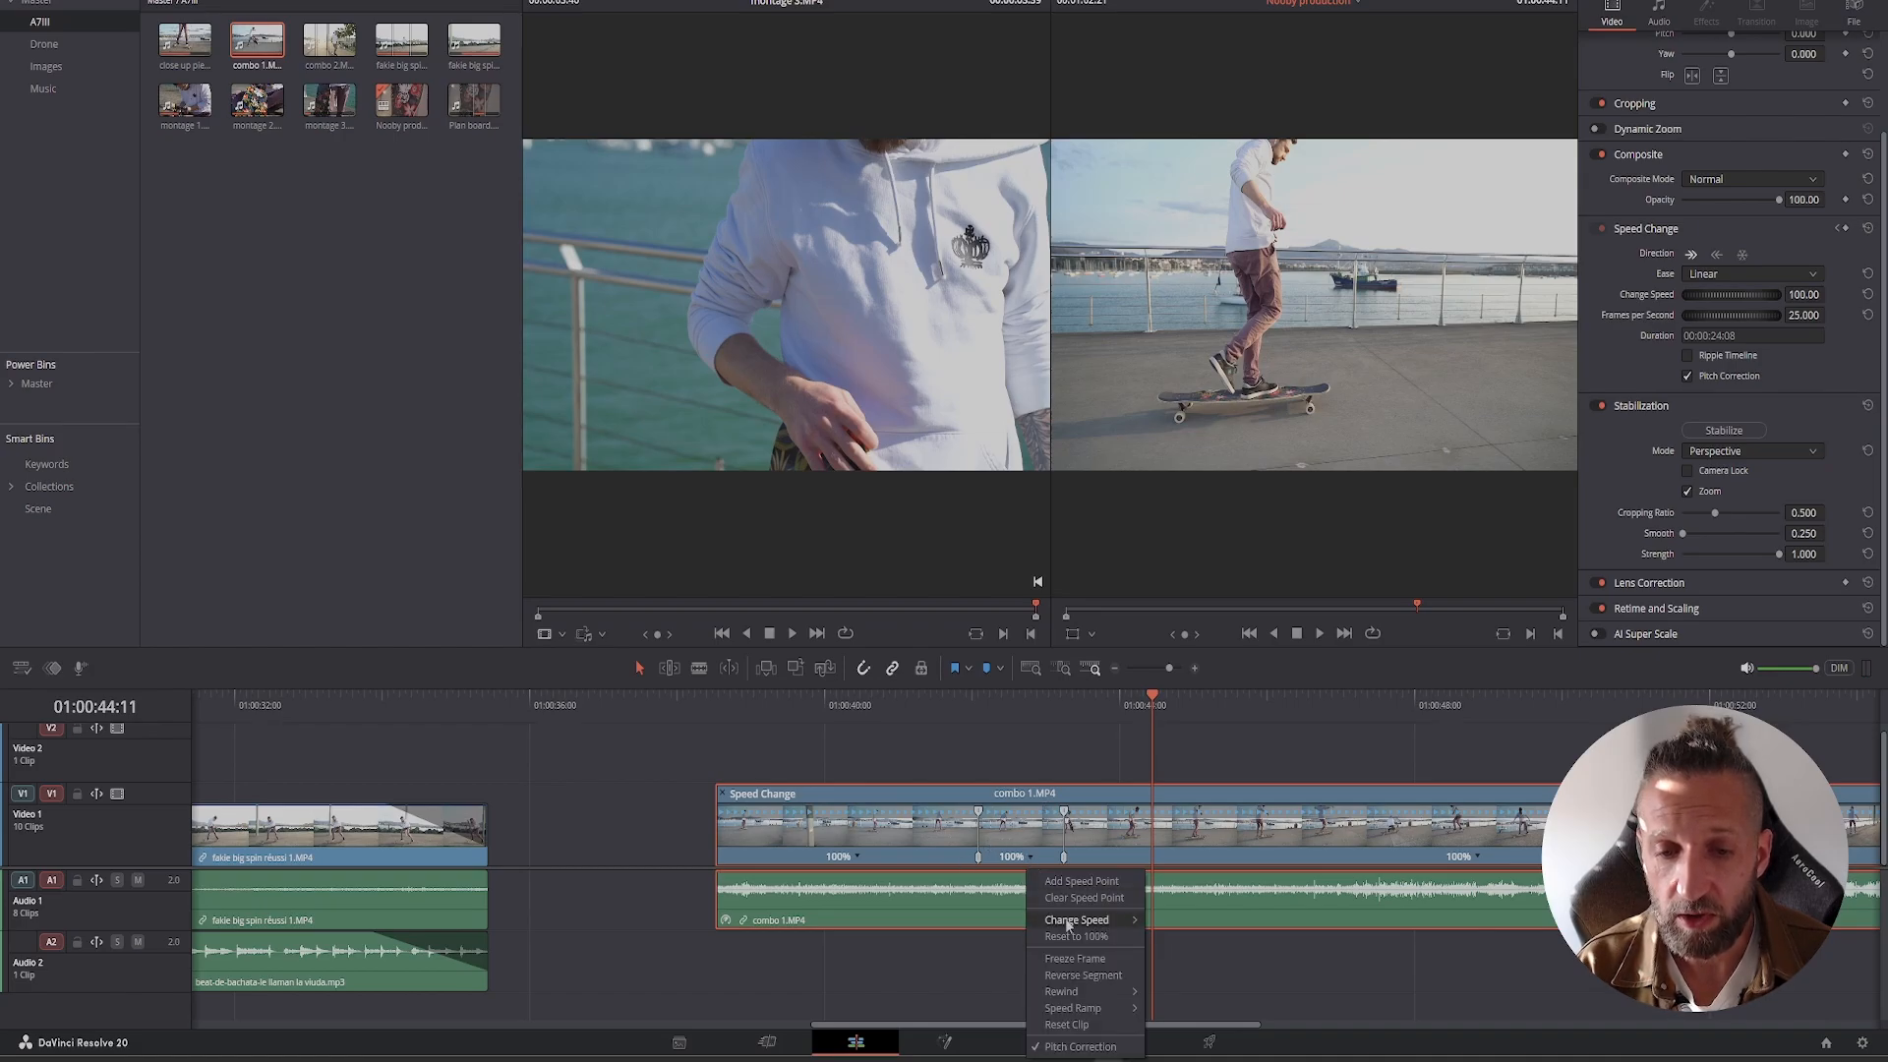
mouse_move(1067, 925)
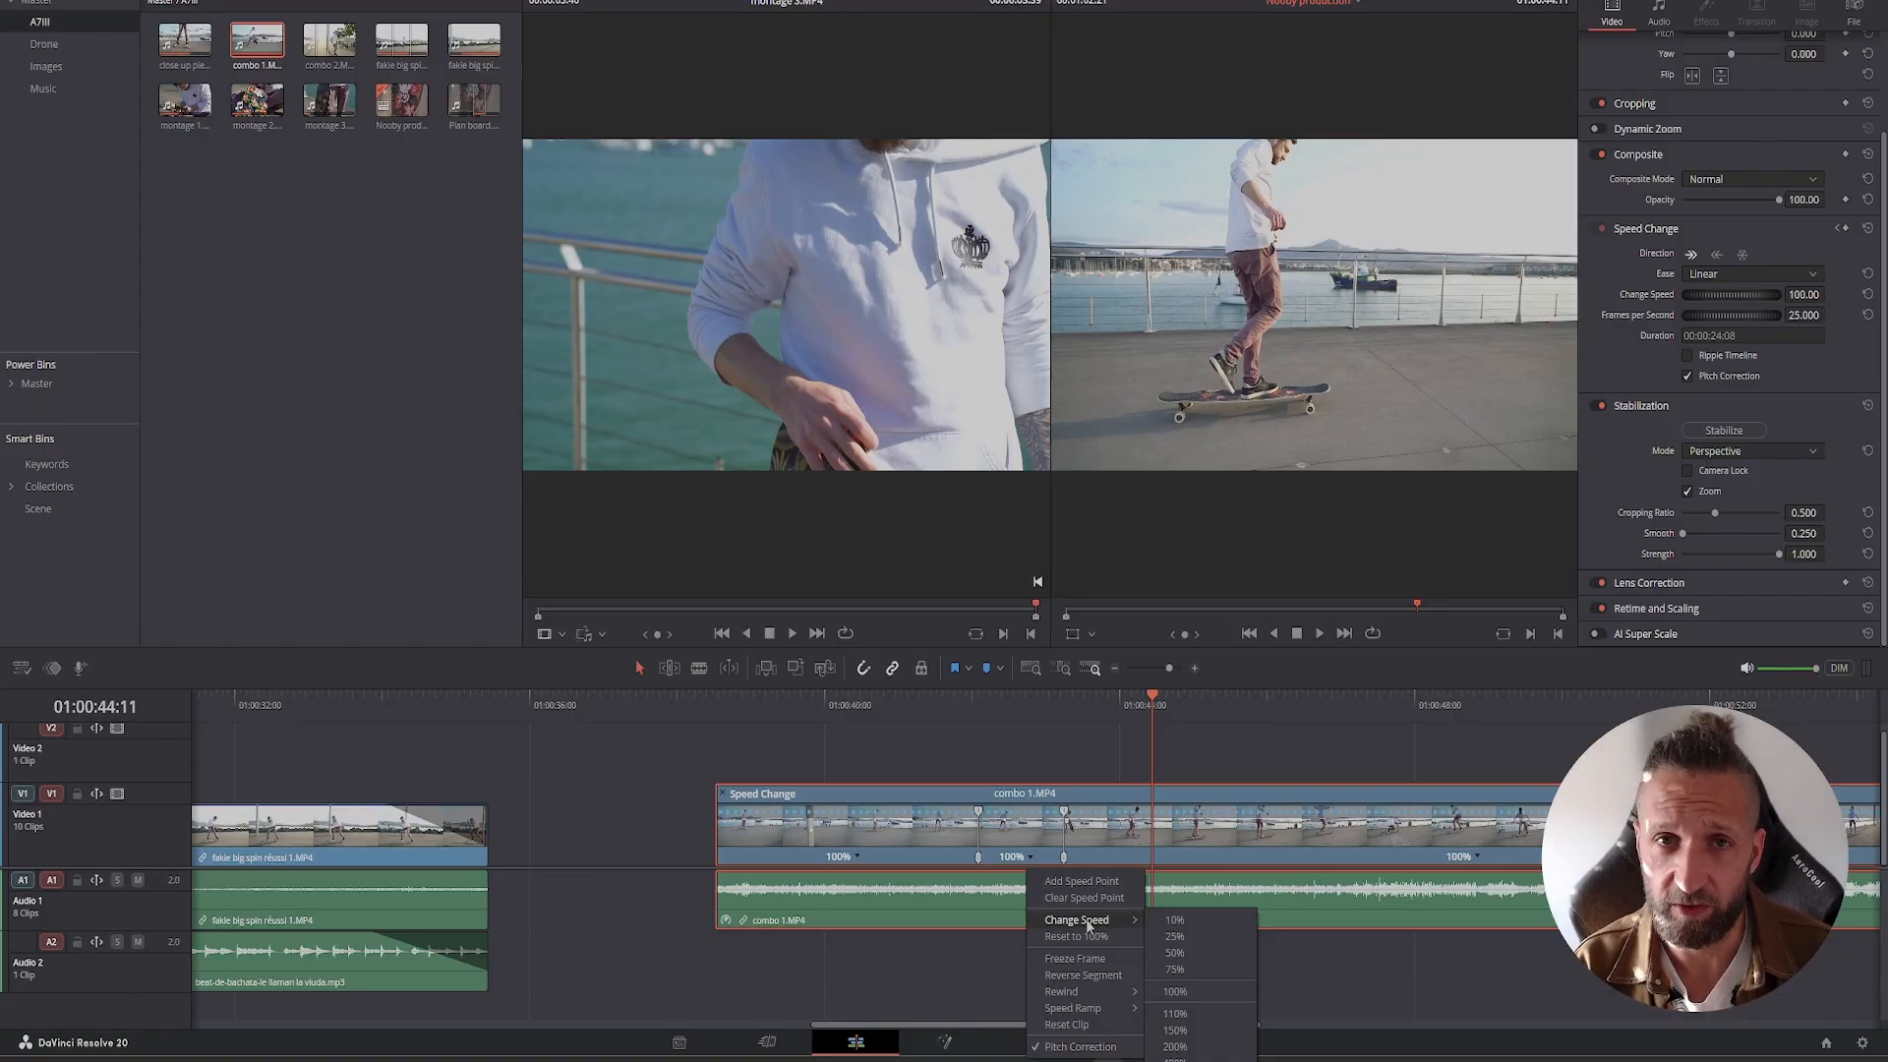
click(1175, 953)
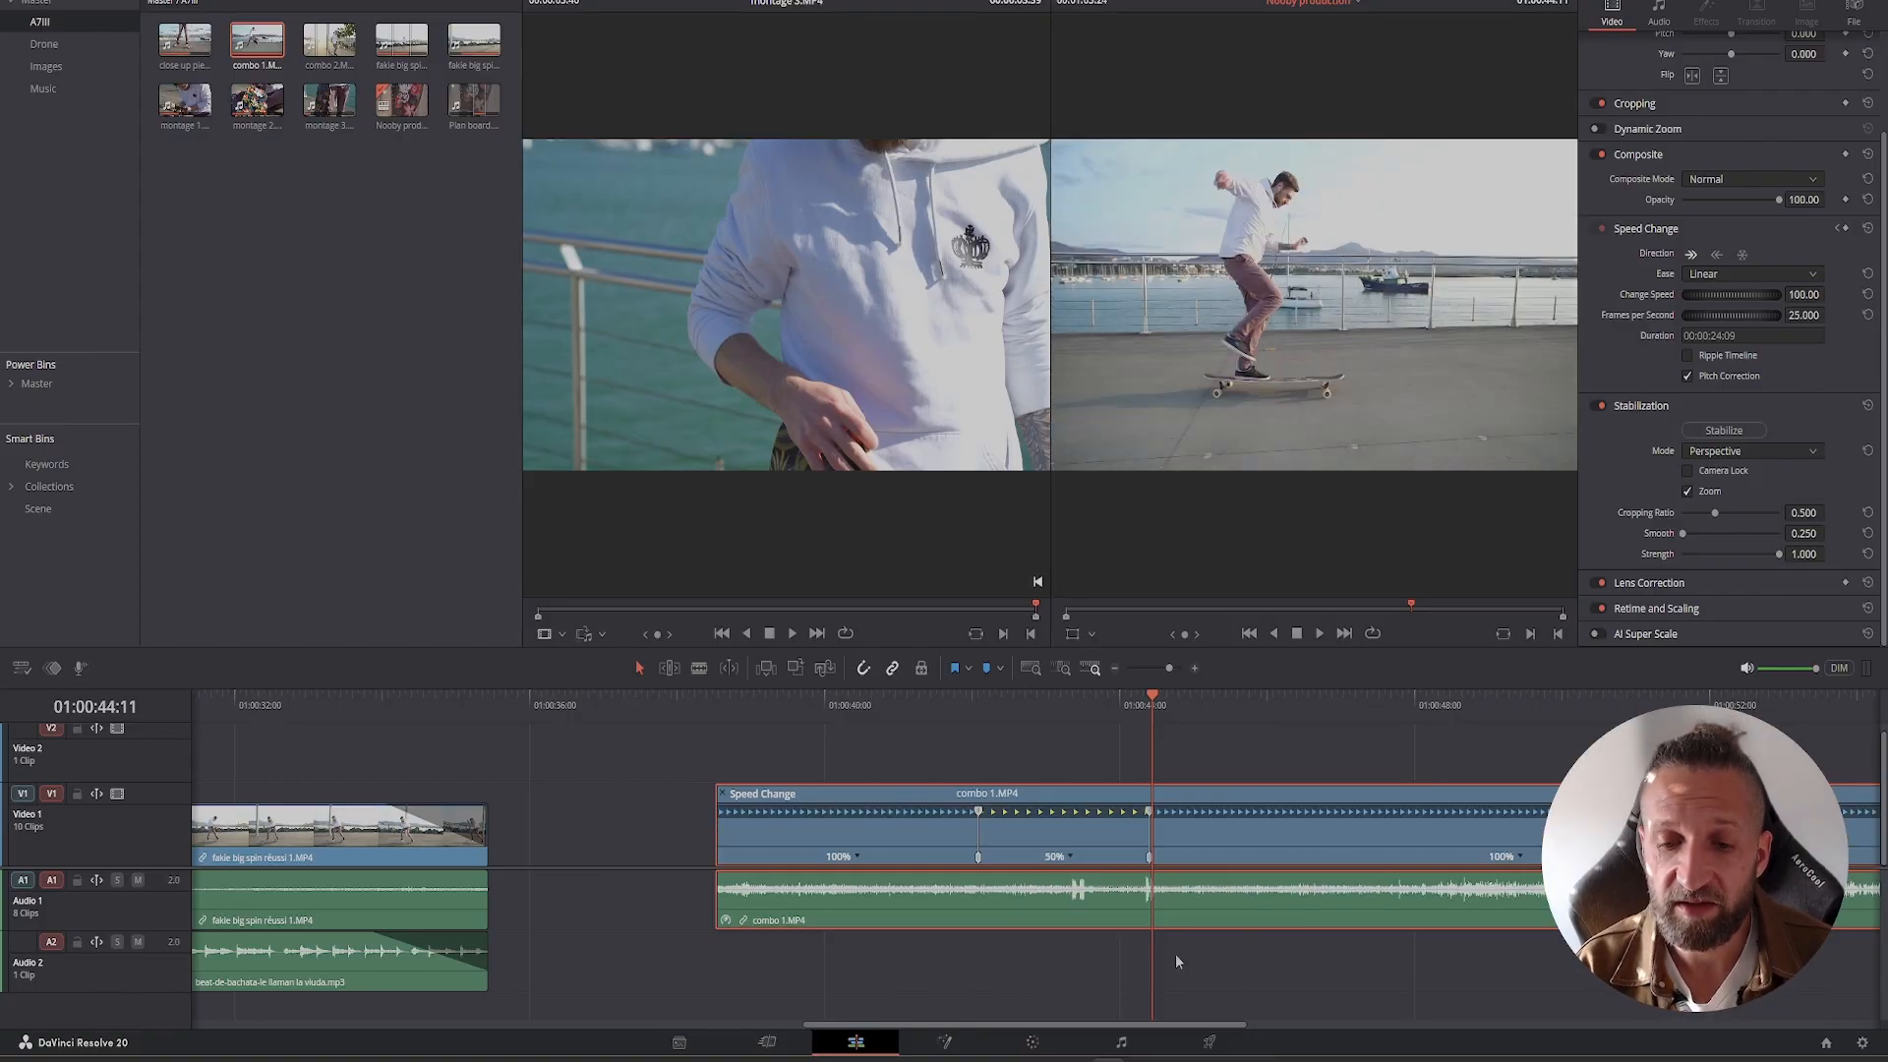
- Retime the slowed segment to 81% by moving its end speed point, and play it reset to 50%
click(946, 700)
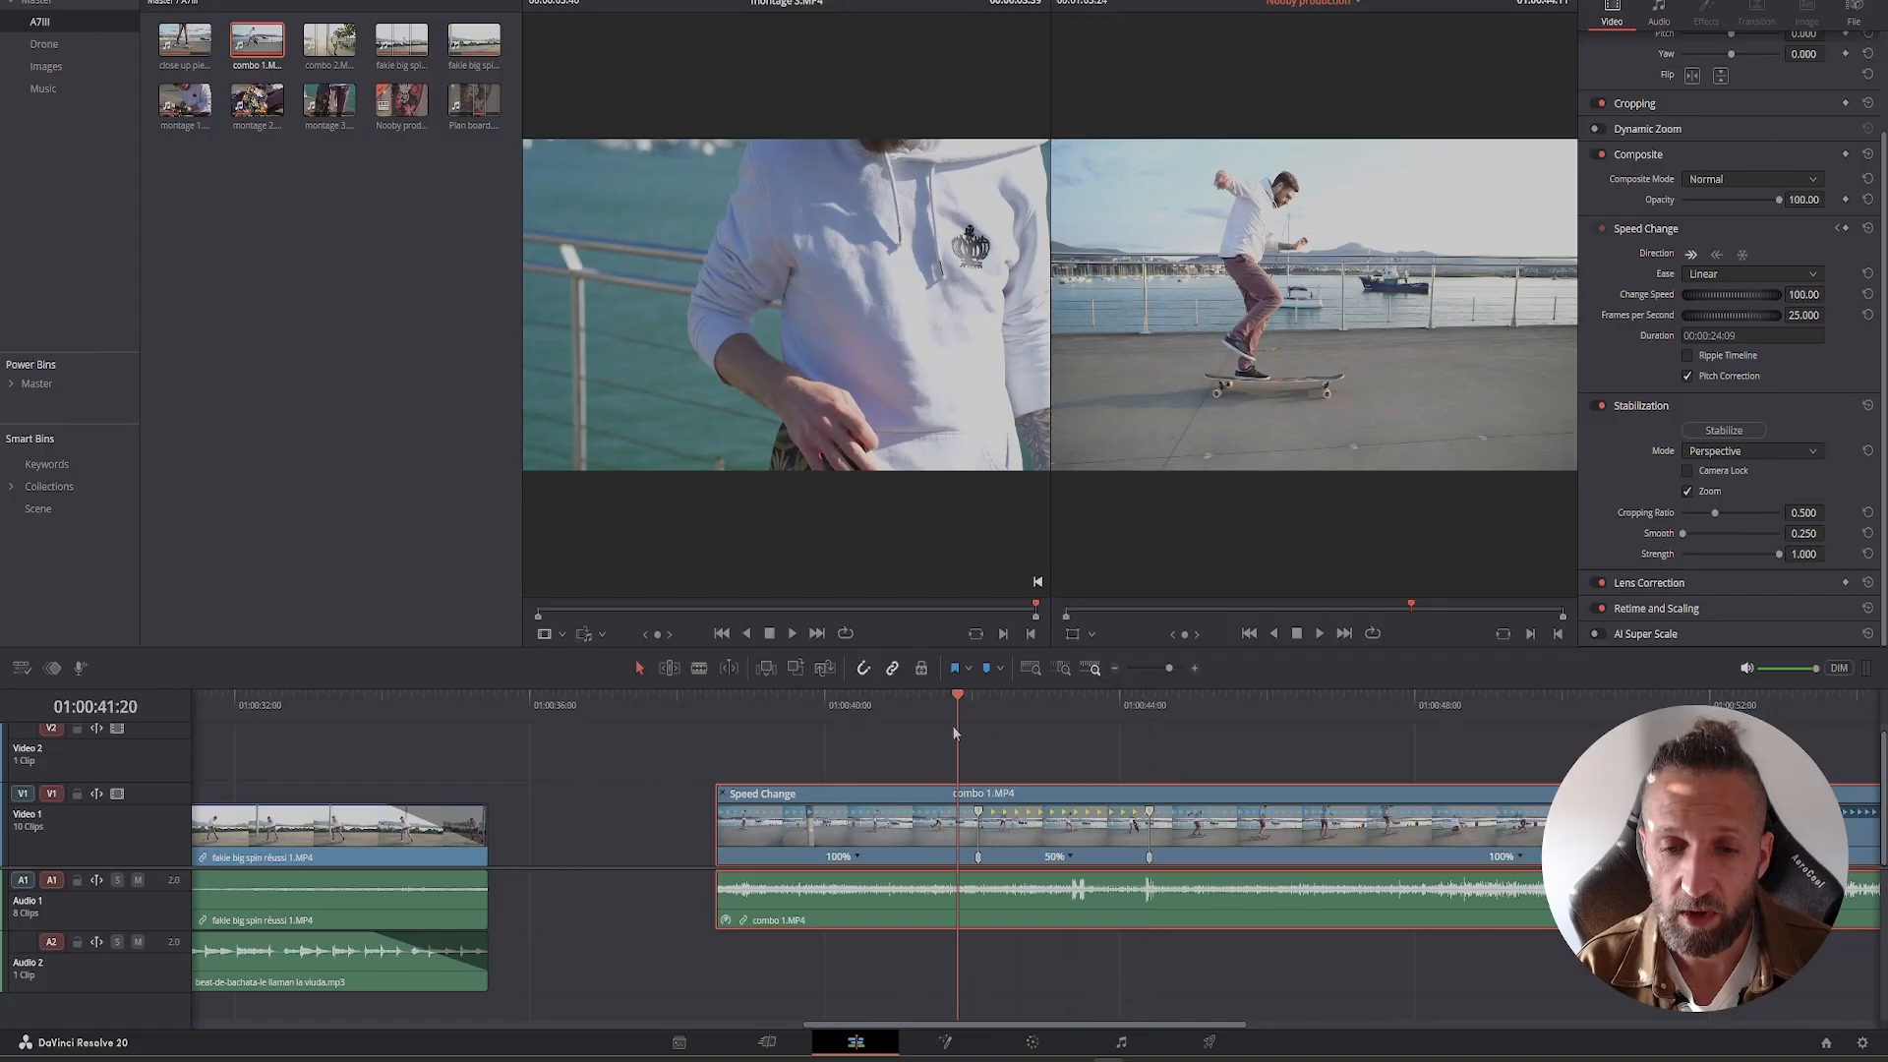
drag(1149, 814, 1018, 862)
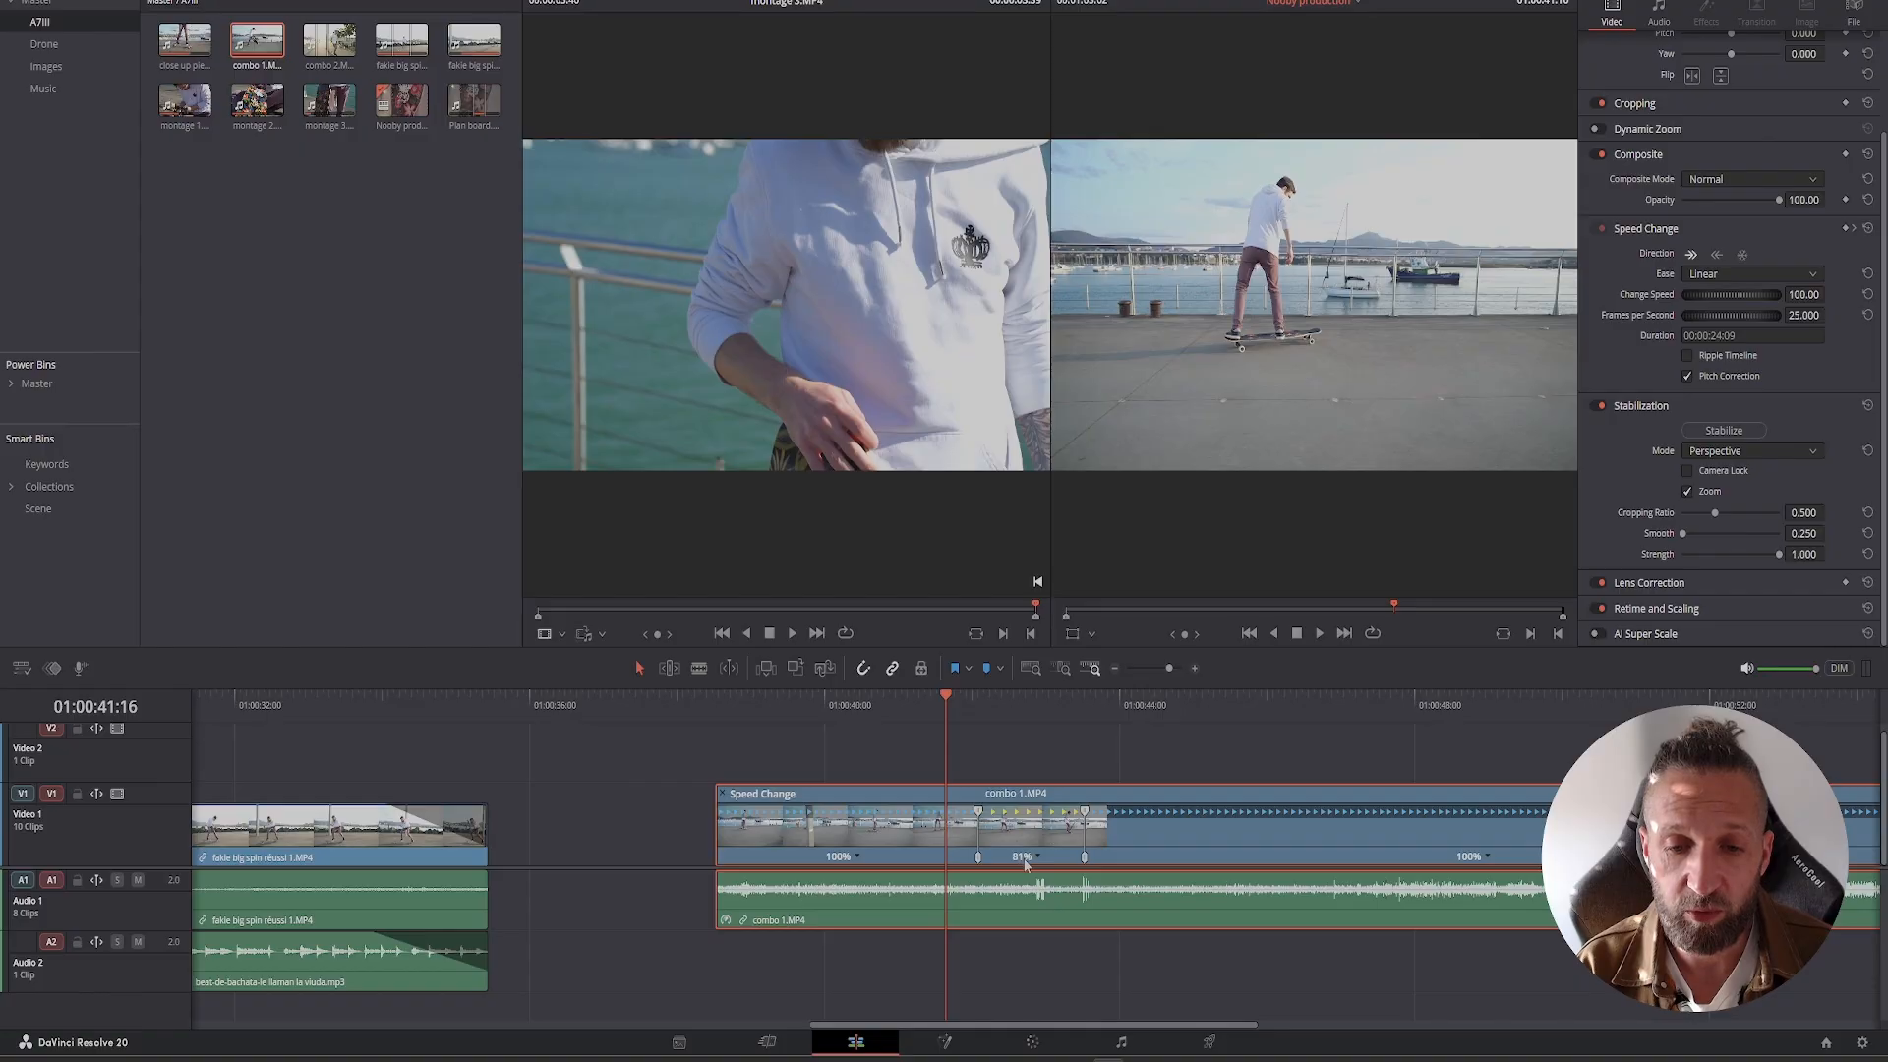
click(1030, 859)
mouse_move(1131, 921)
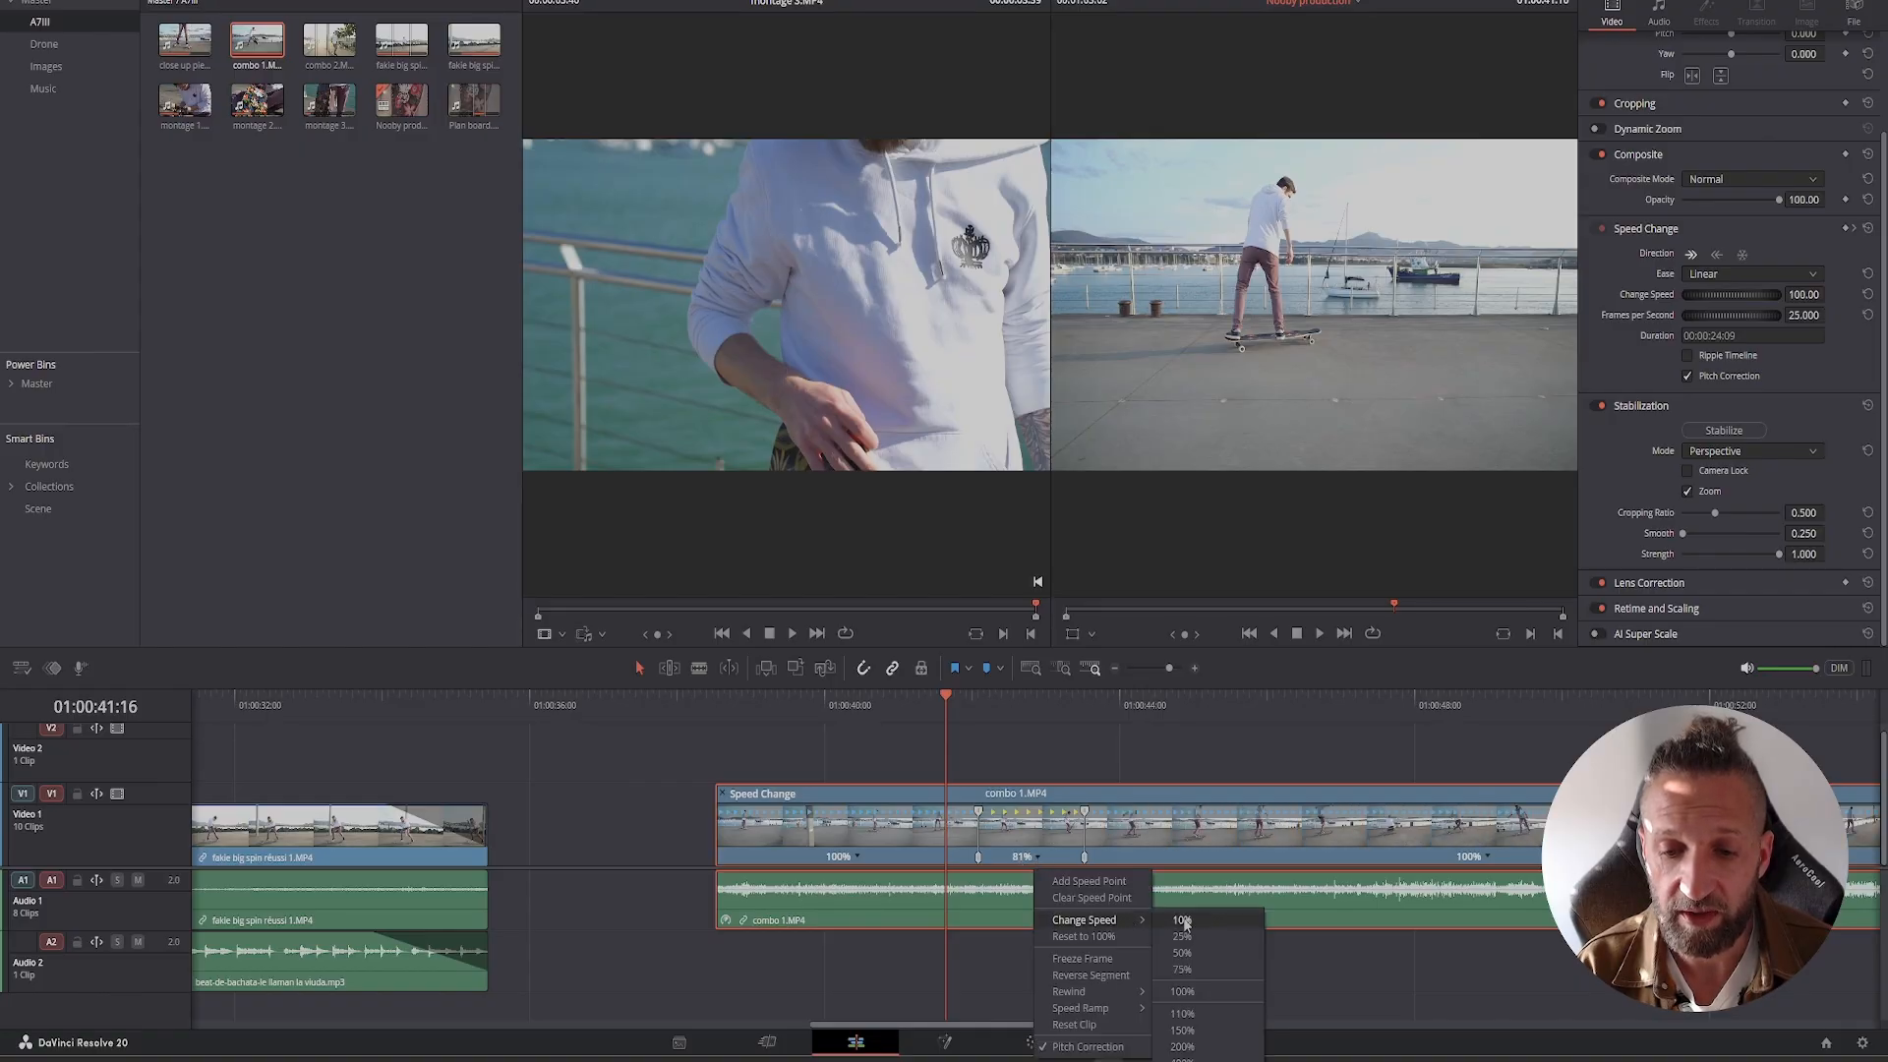
click(1182, 953)
click(1319, 633)
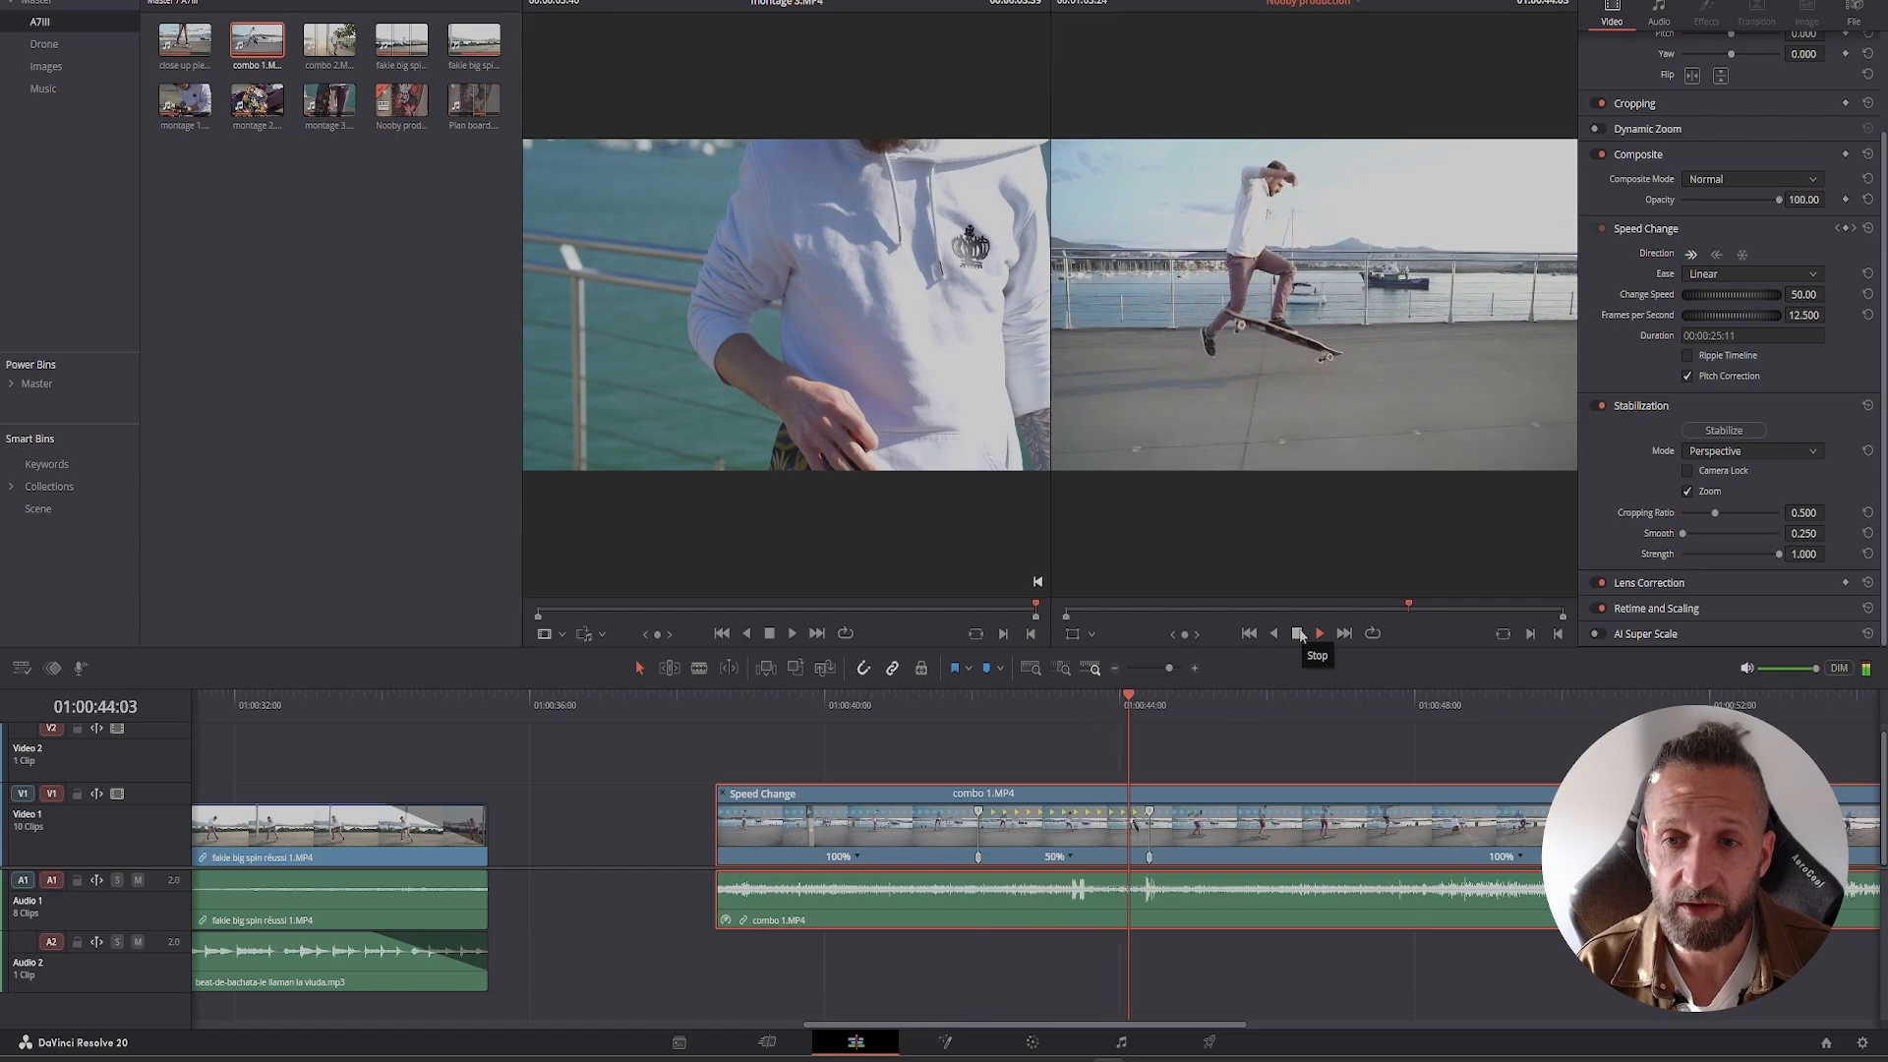
- Add two more speed points to combo 1.MP4 at 01:00:45:12 and 01:00:46:13
click(1231, 698)
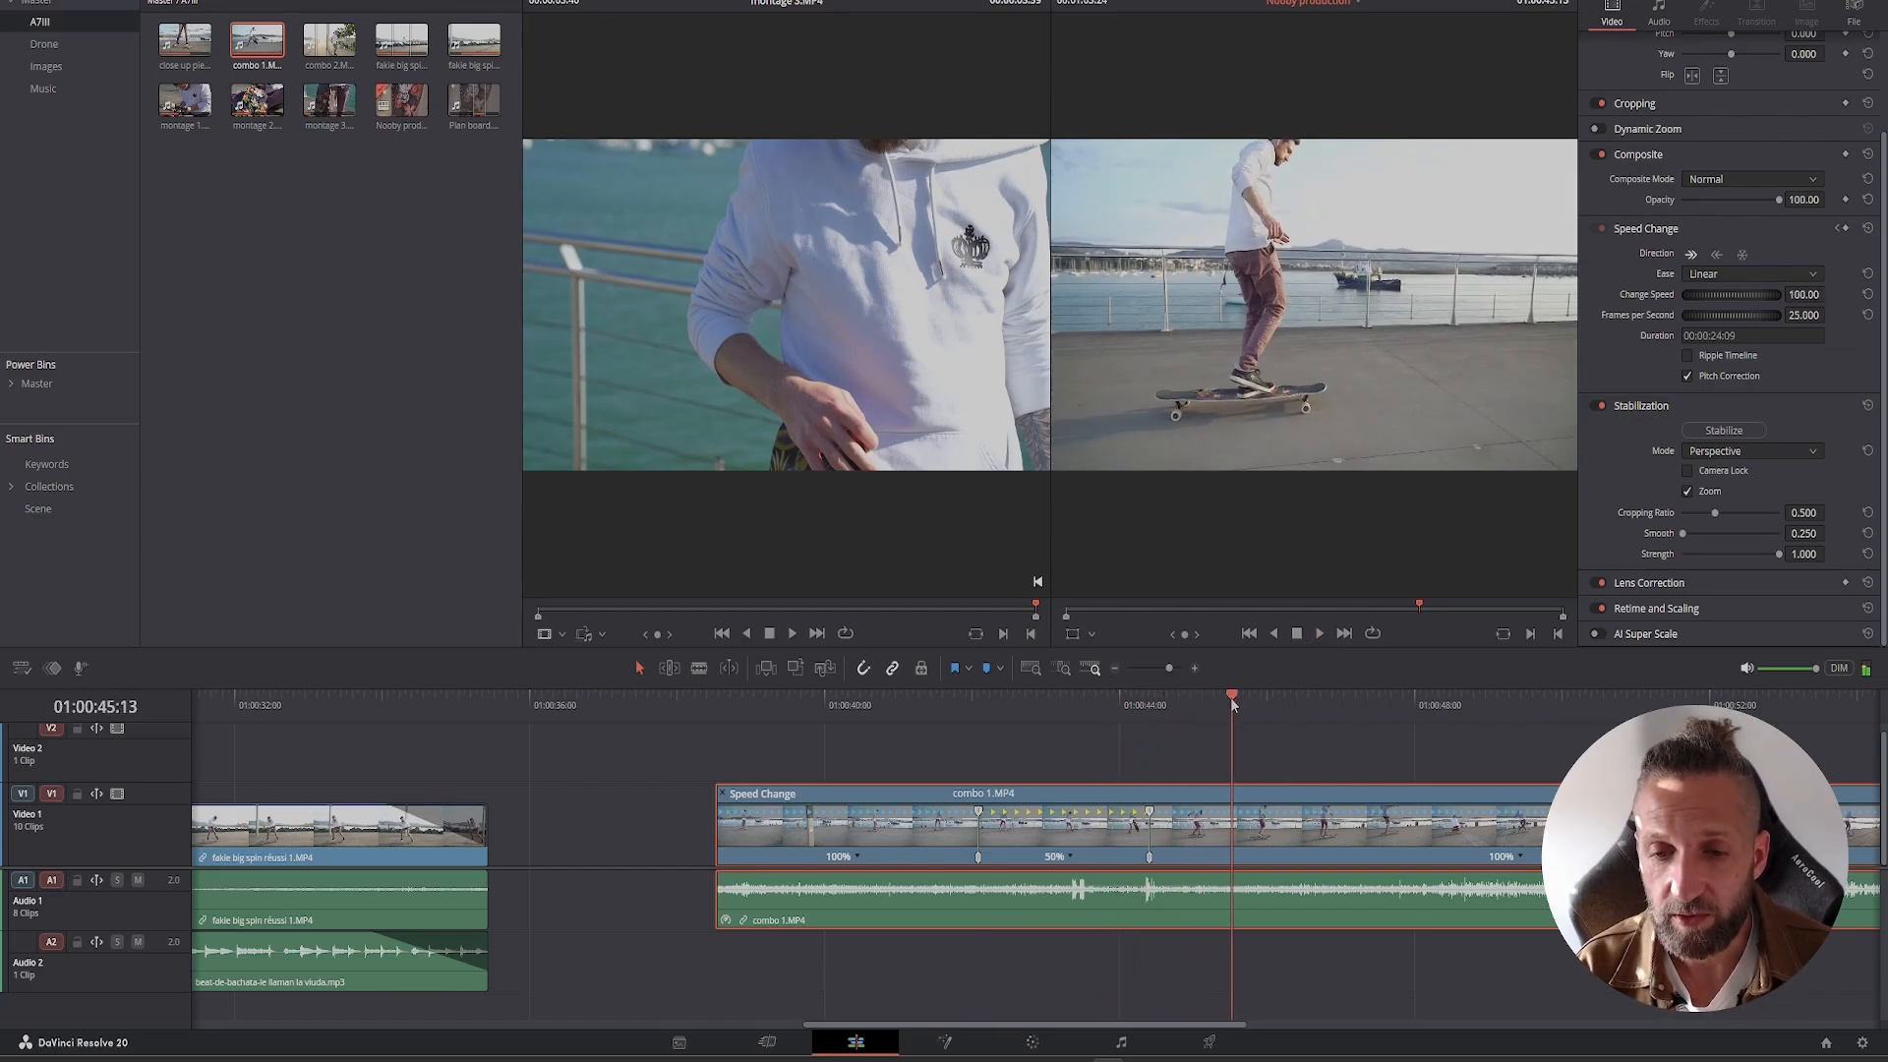
click(1521, 858)
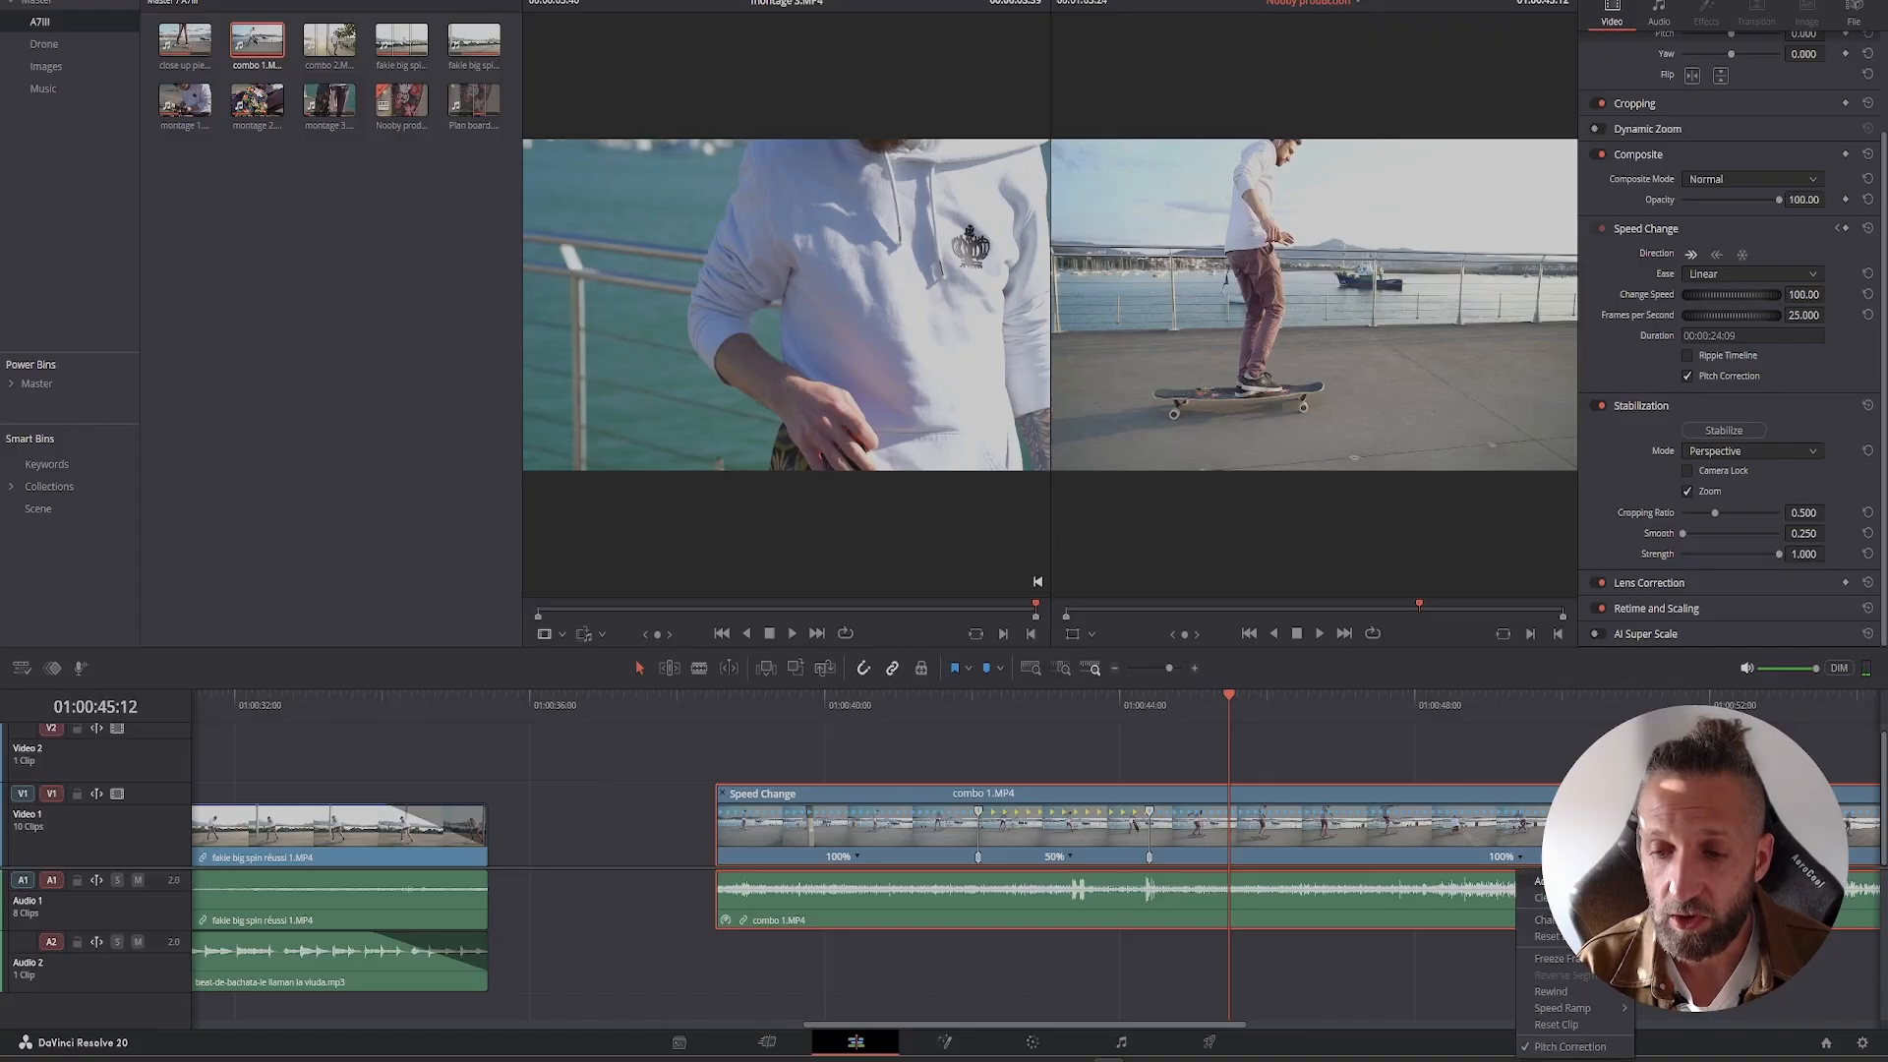
click(1534, 881)
drag(1225, 699, 1306, 706)
click(1560, 858)
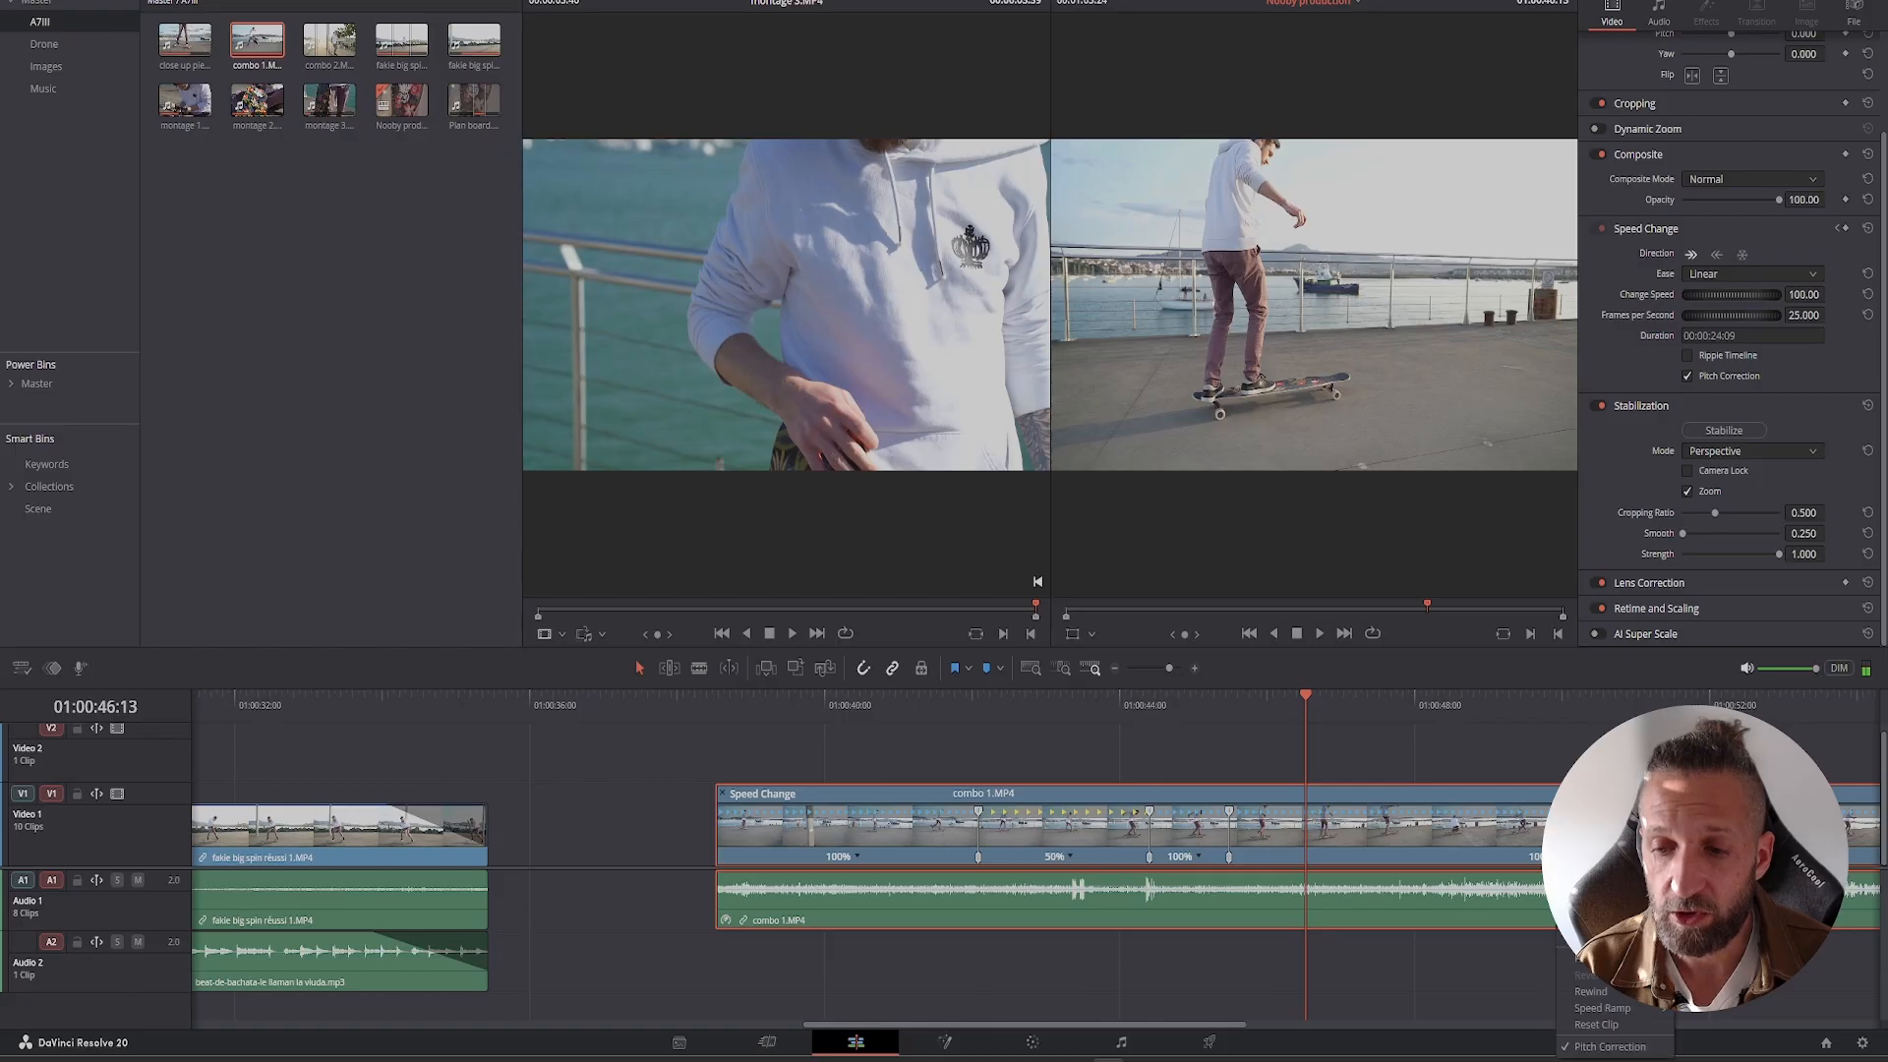
click(1603, 881)
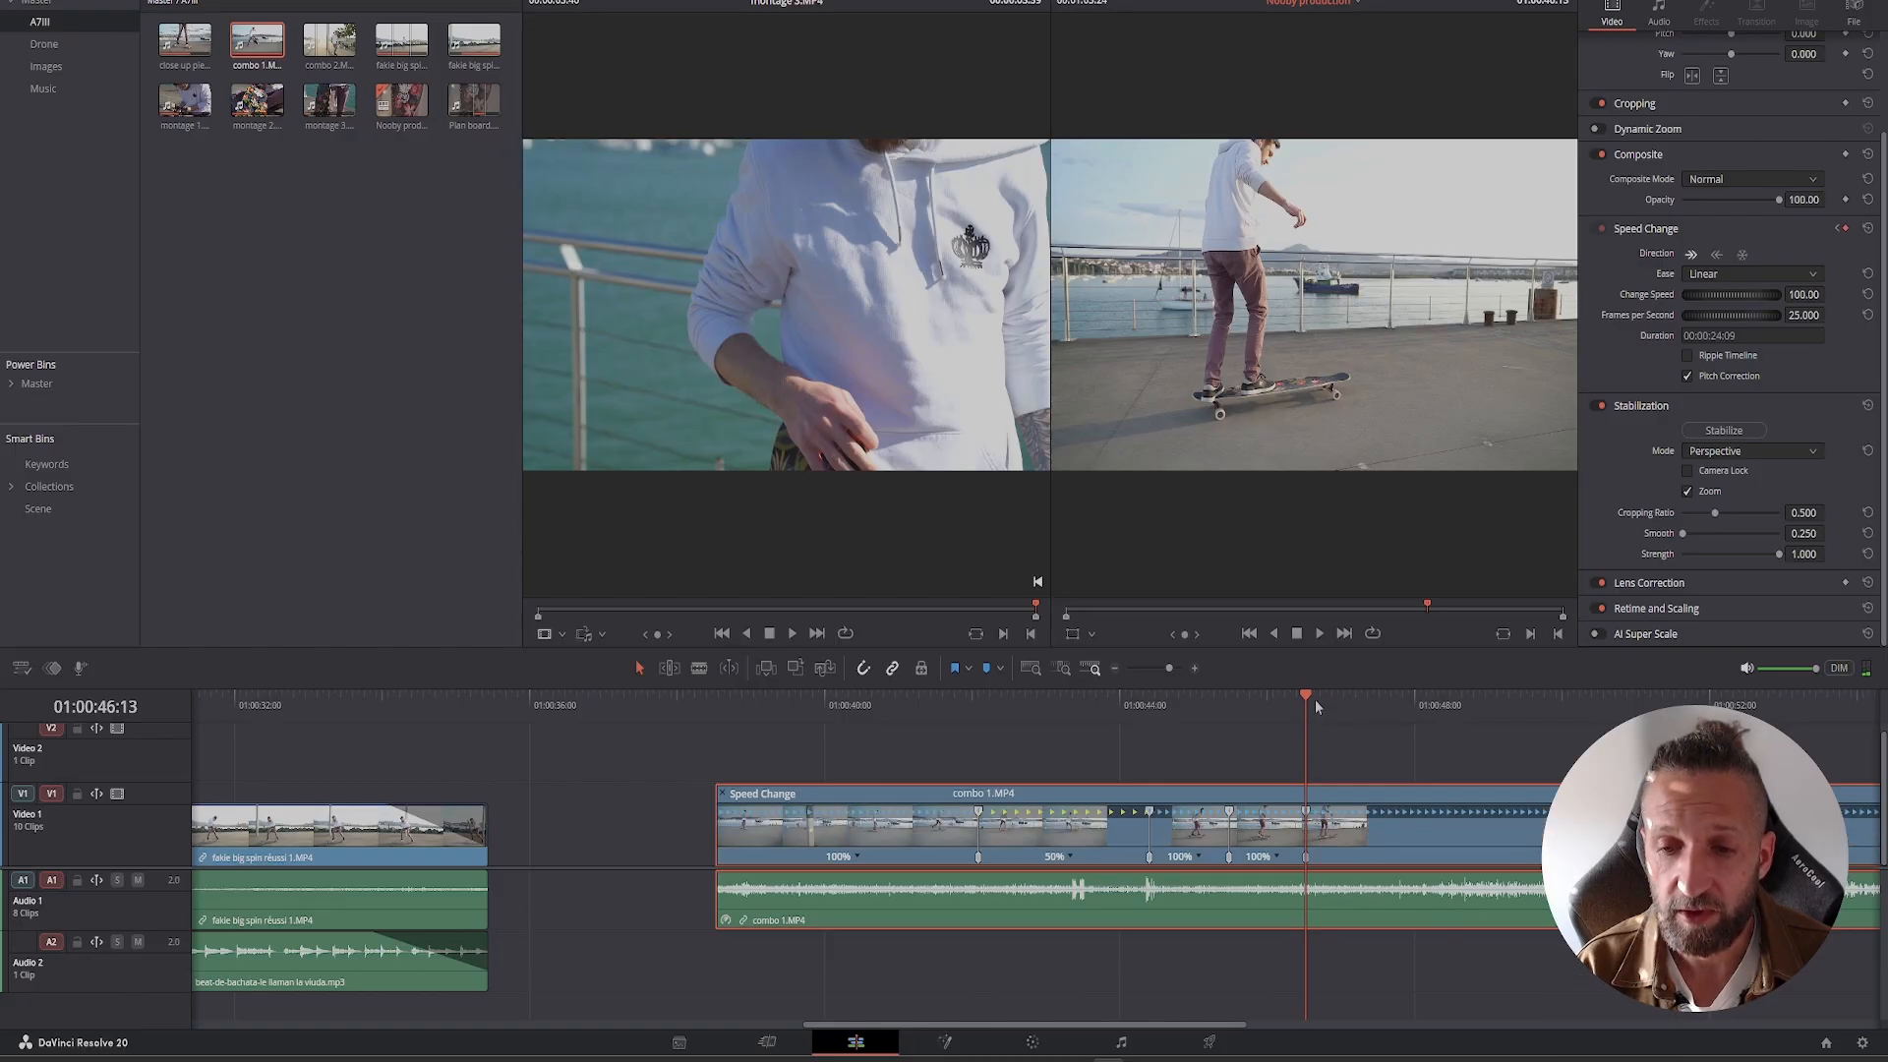
- Speed up the combo 1.MP4 segment between the last two speed points with a preset above 200%, and play the ramp from 01:00:41:24
click(1277, 858)
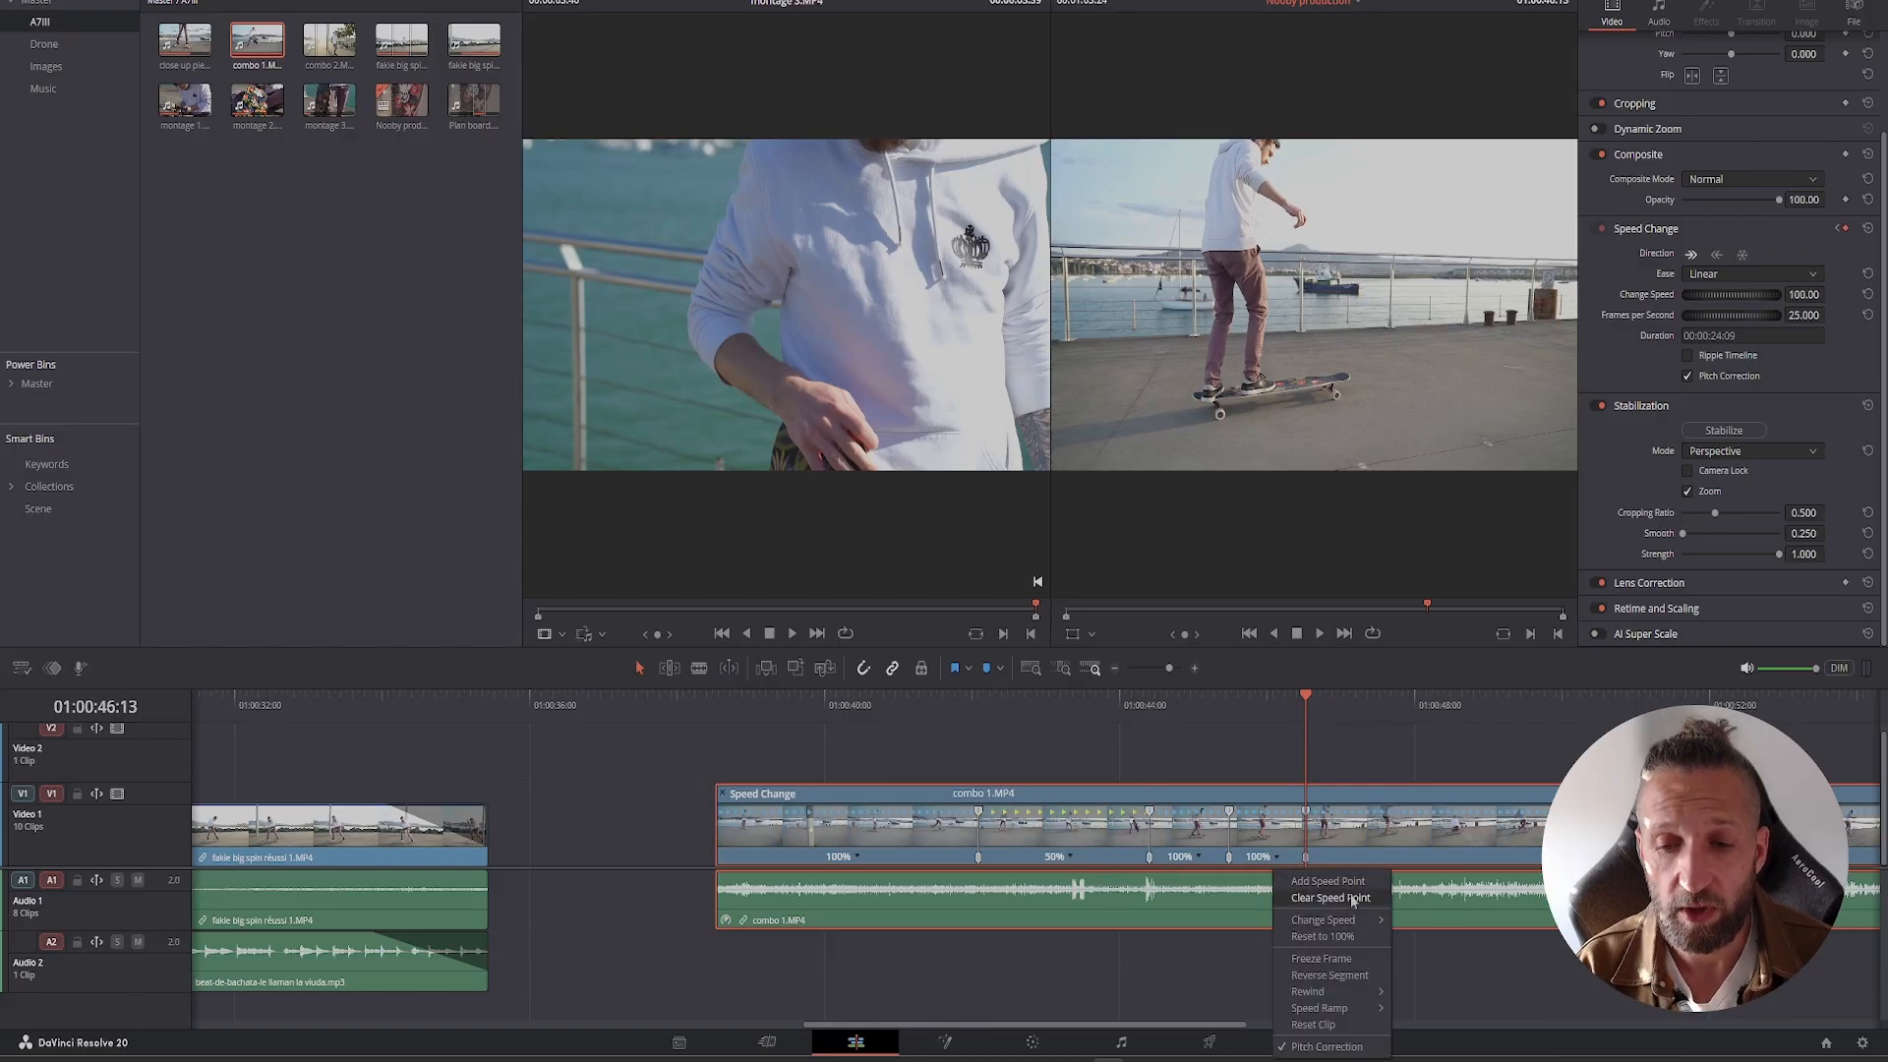
mouse_move(1352, 923)
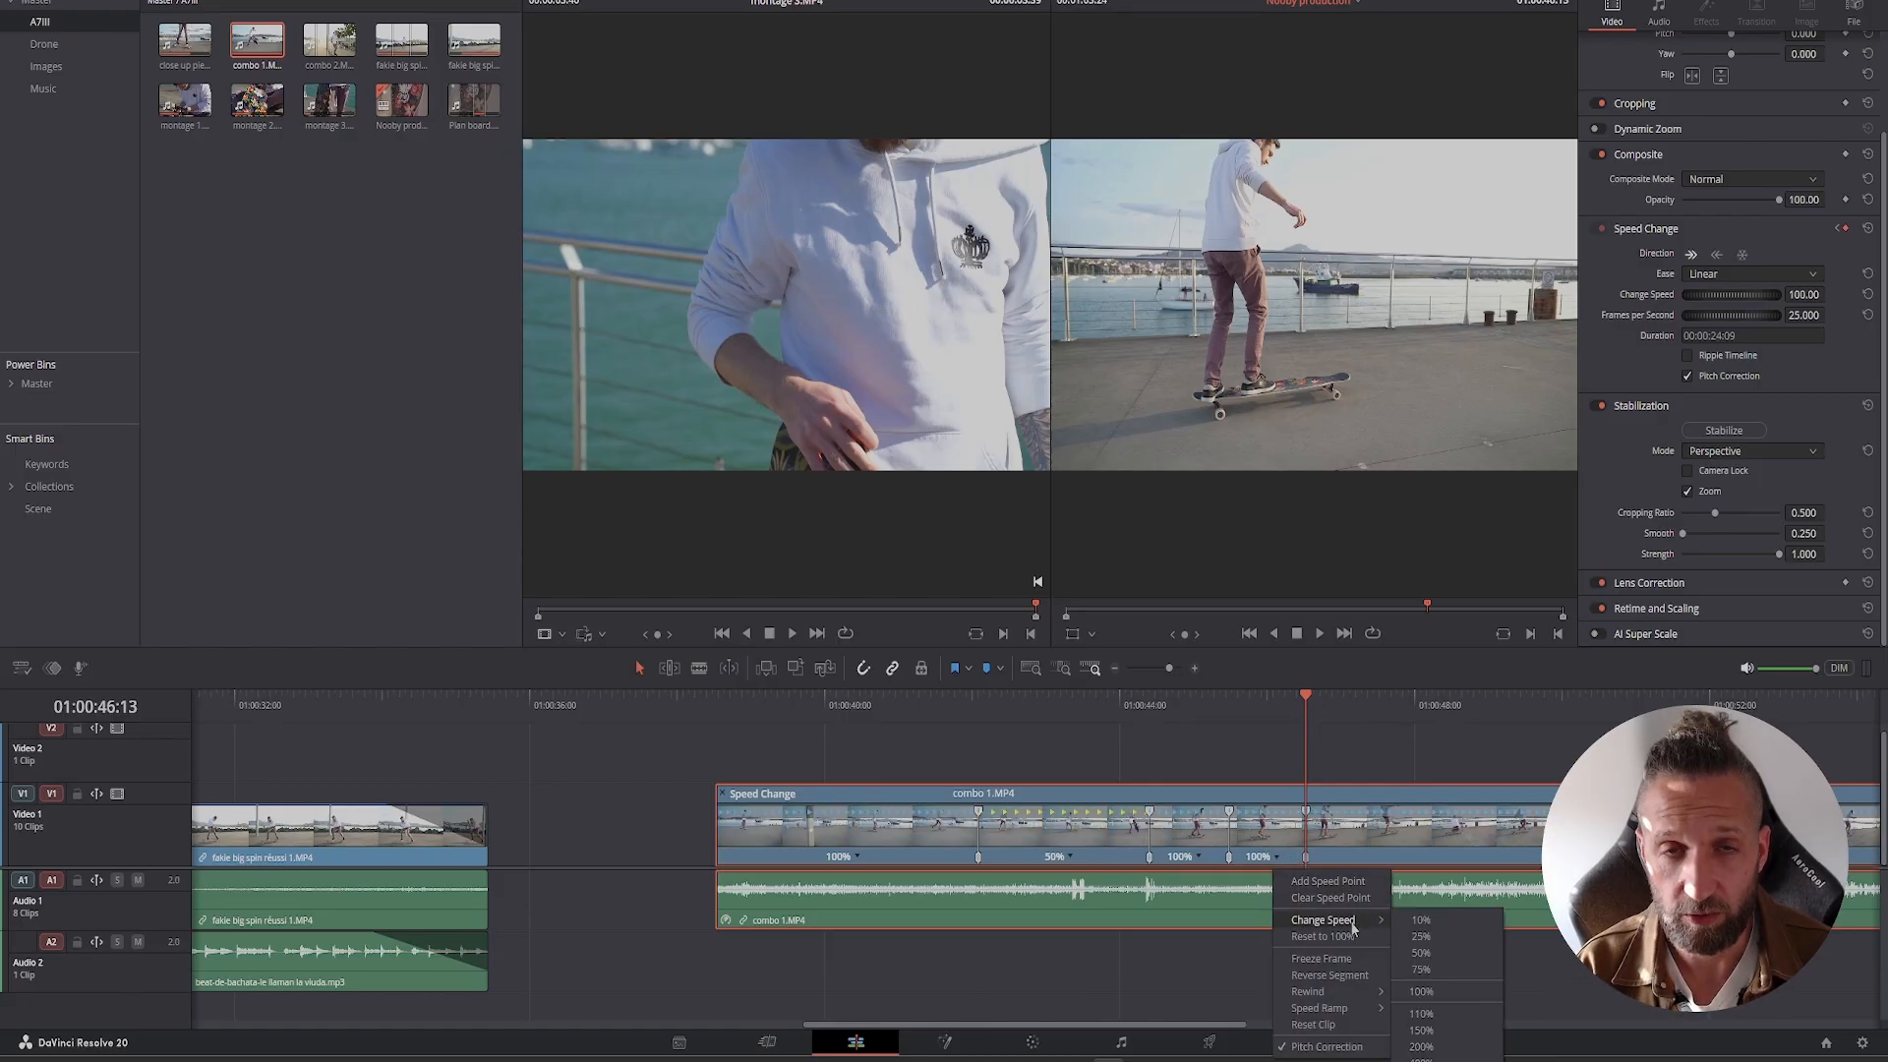
click(1425, 1058)
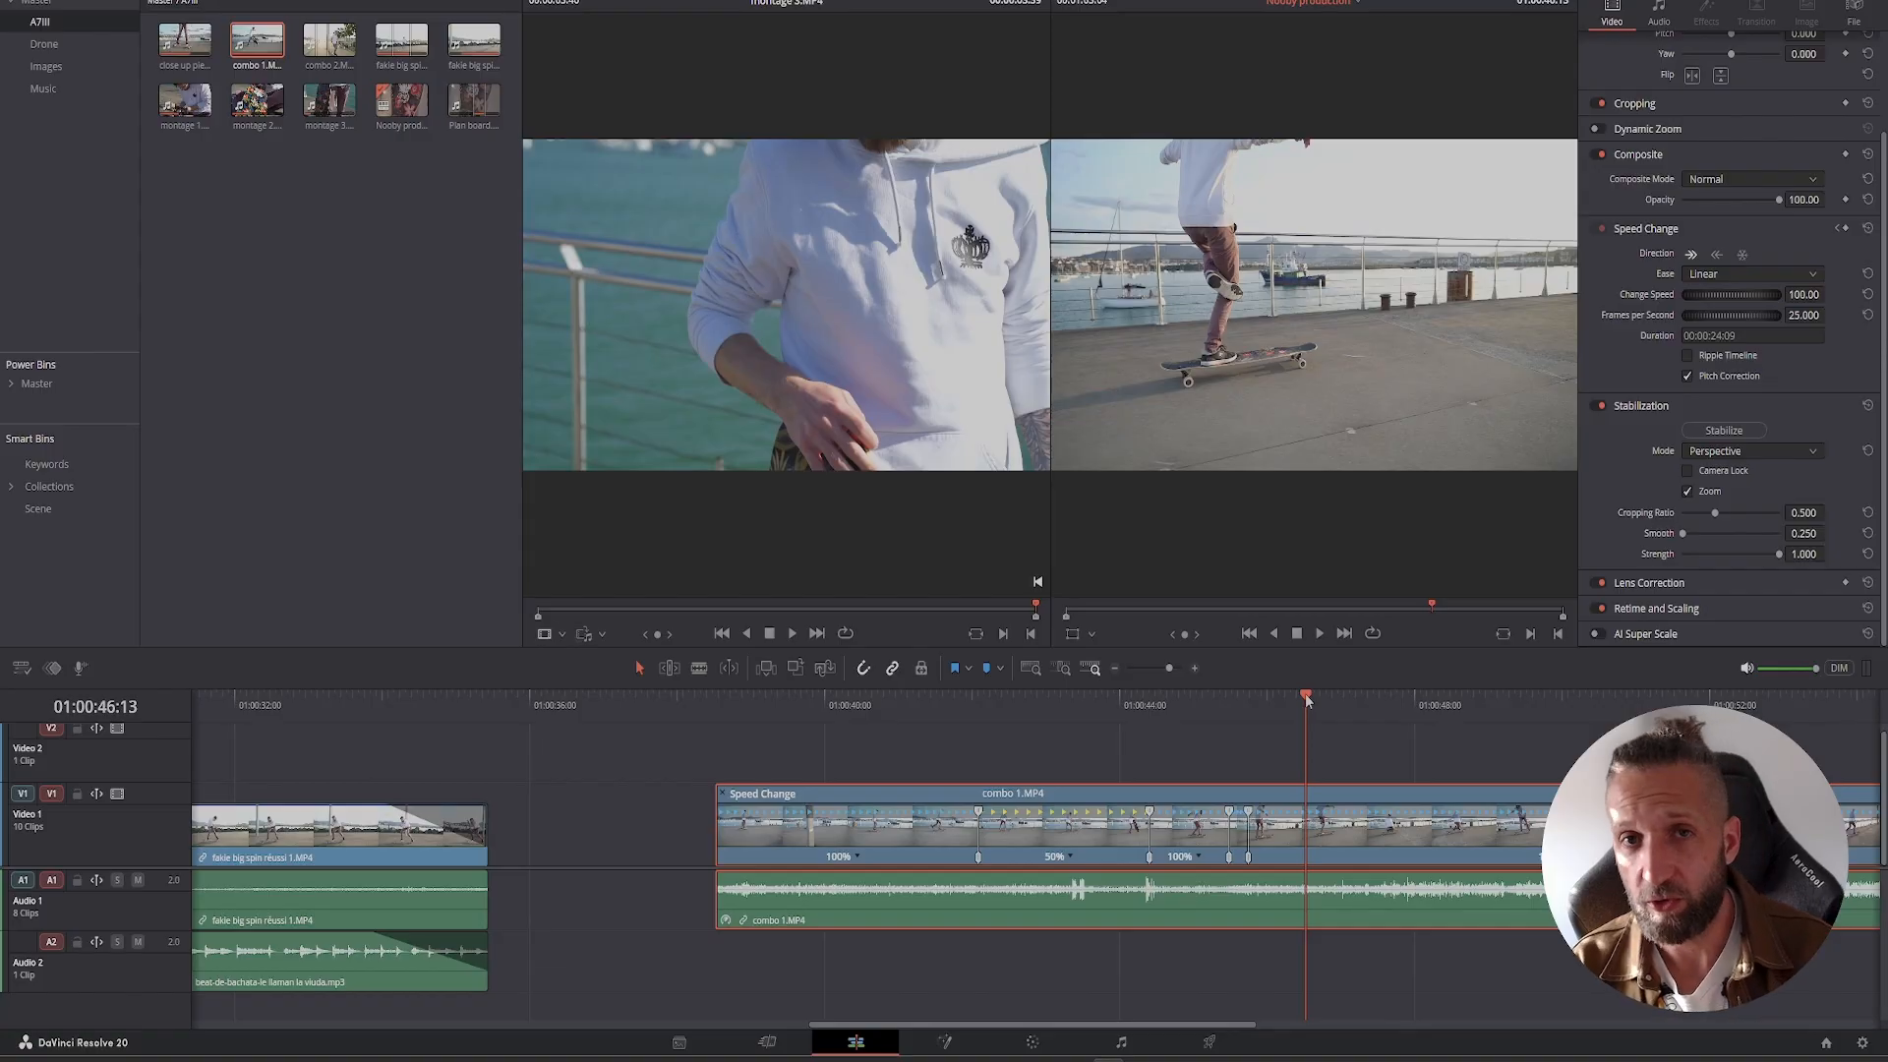
drag(1306, 694, 969, 710)
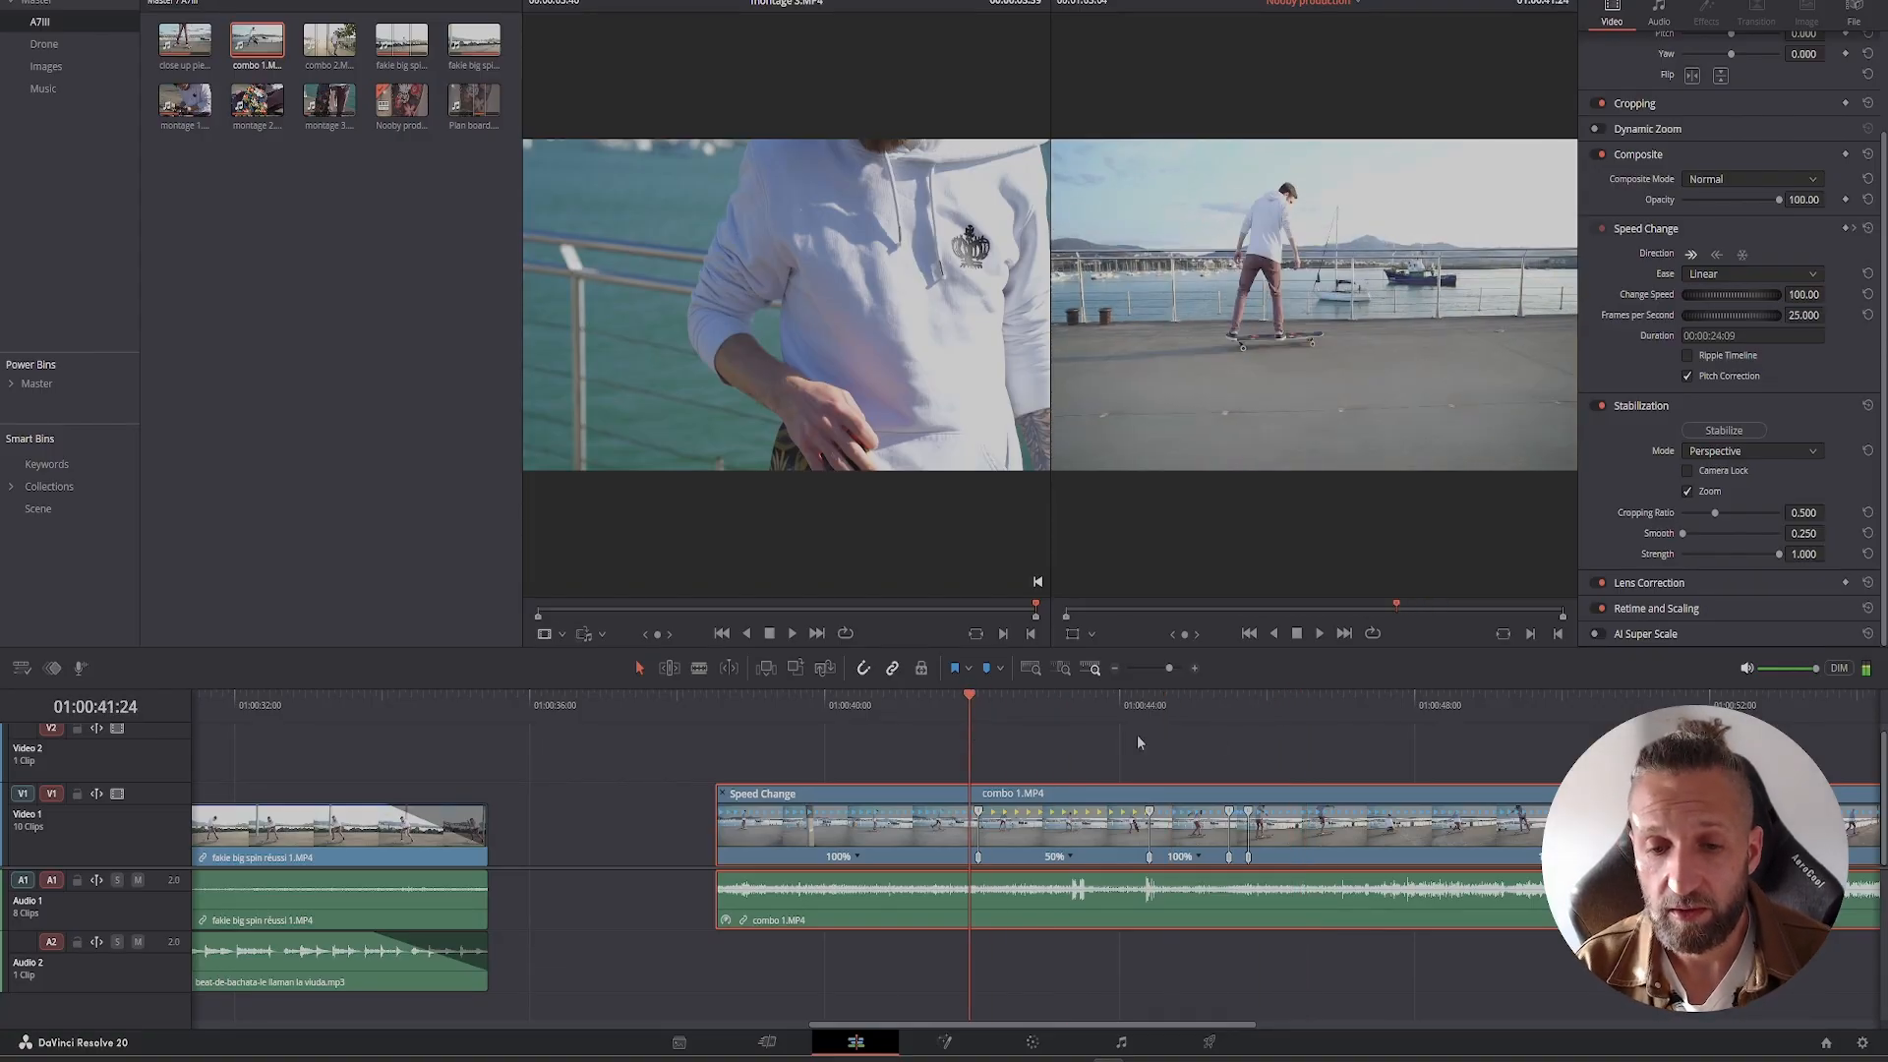
click(1321, 634)
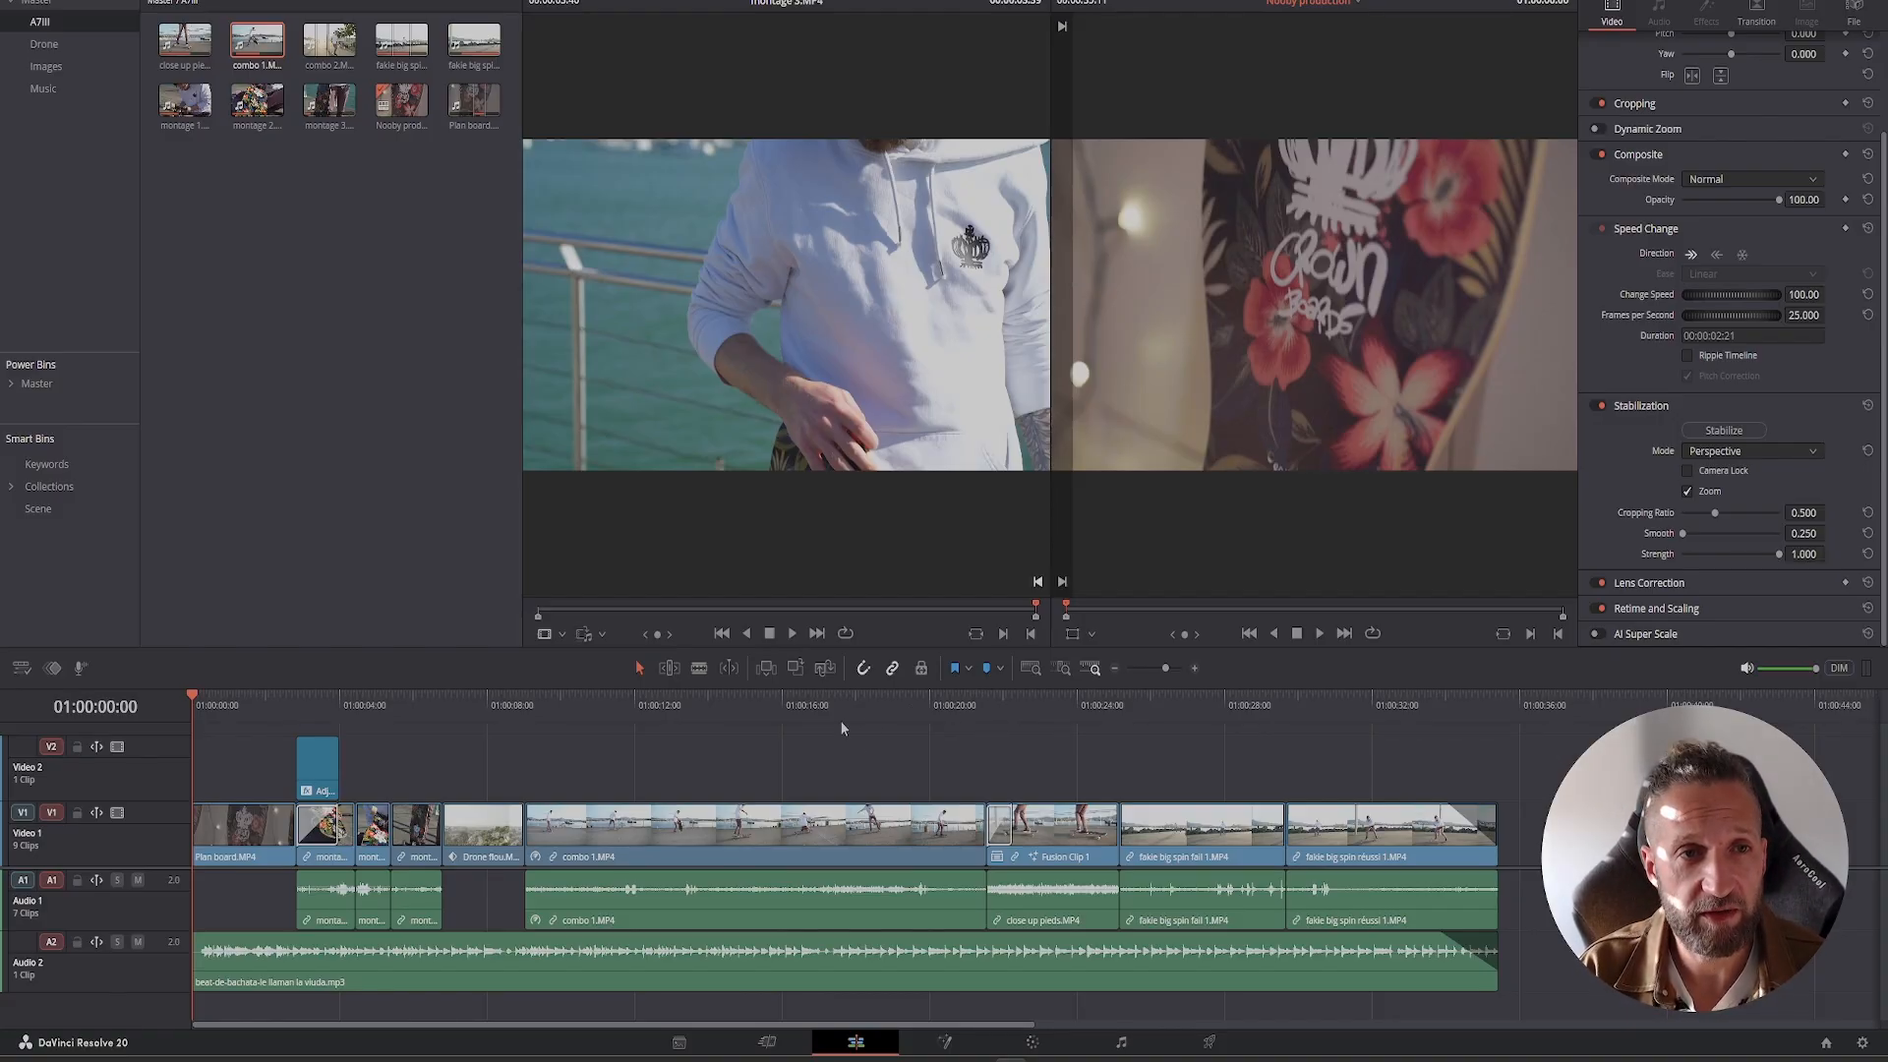
- Play the complete montage from its start in Cinema Viewer mode, and return the playhead to 01:00:00:00 in the edit timeline
click(531, 0)
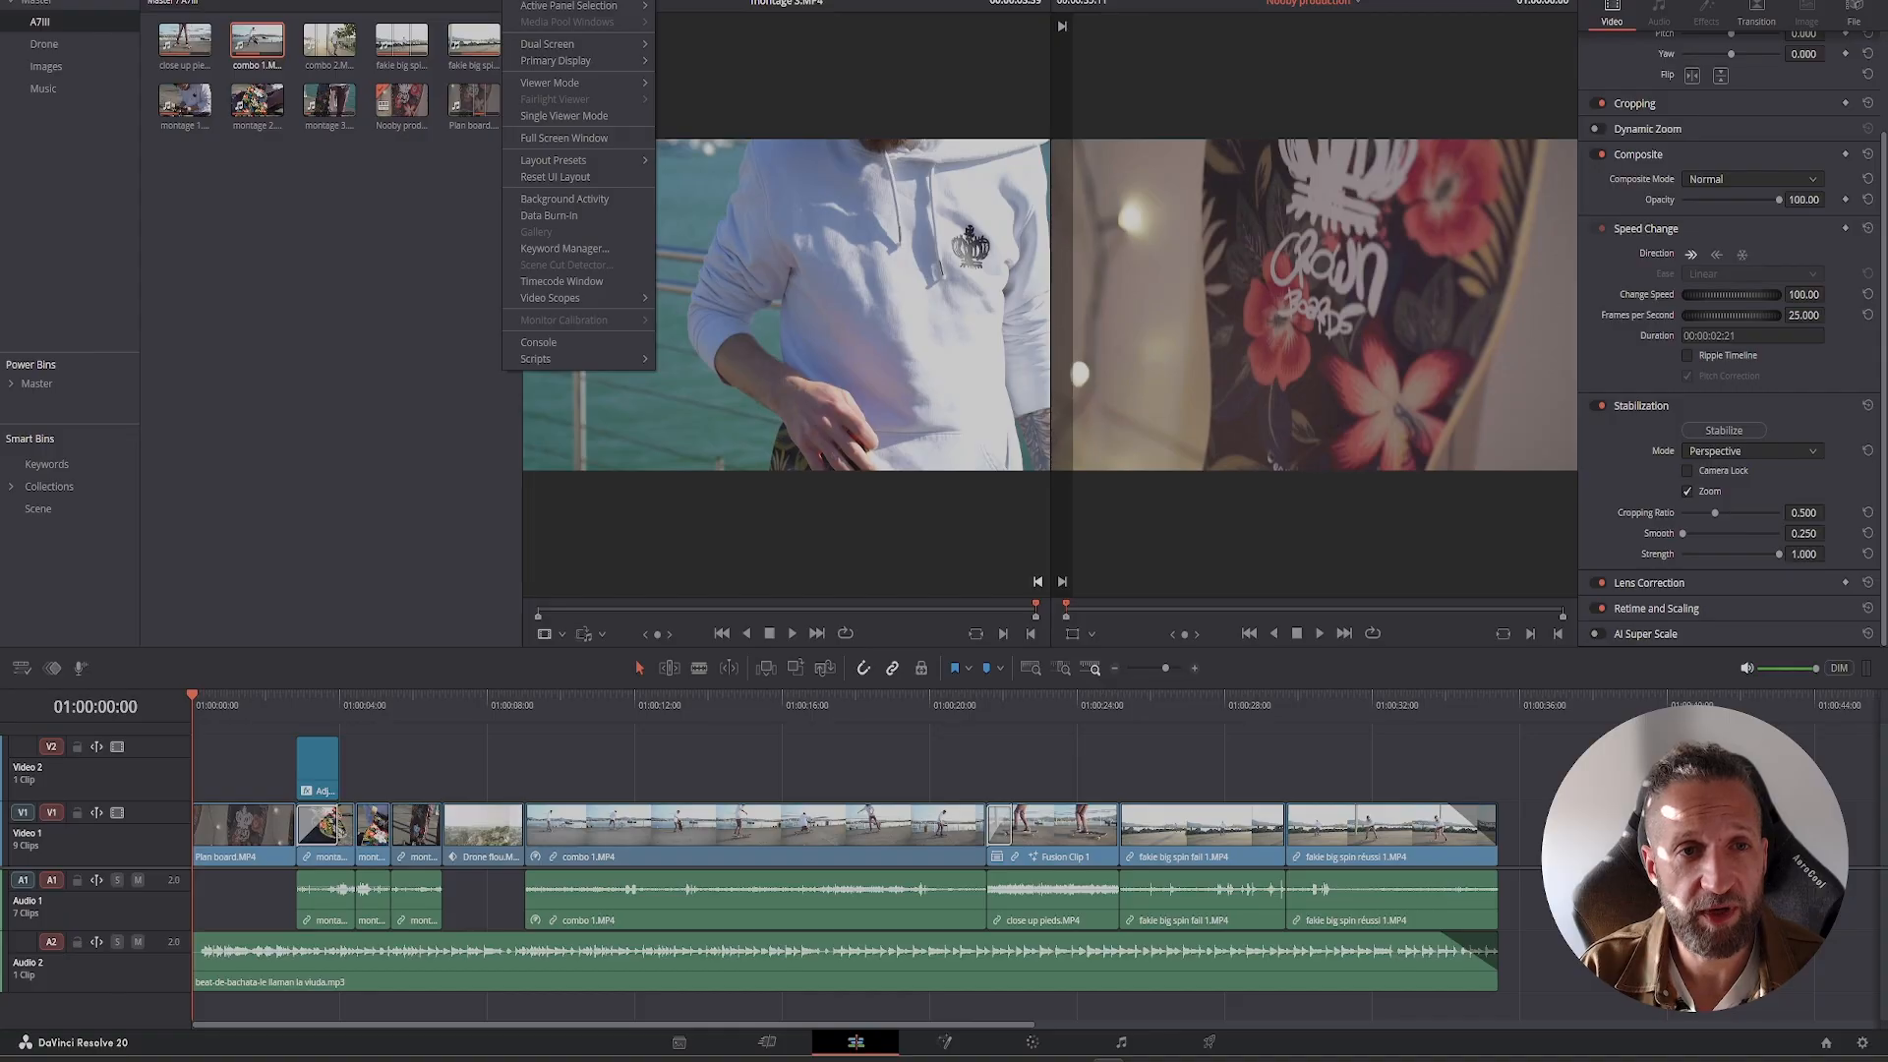
mouse_move(543, 84)
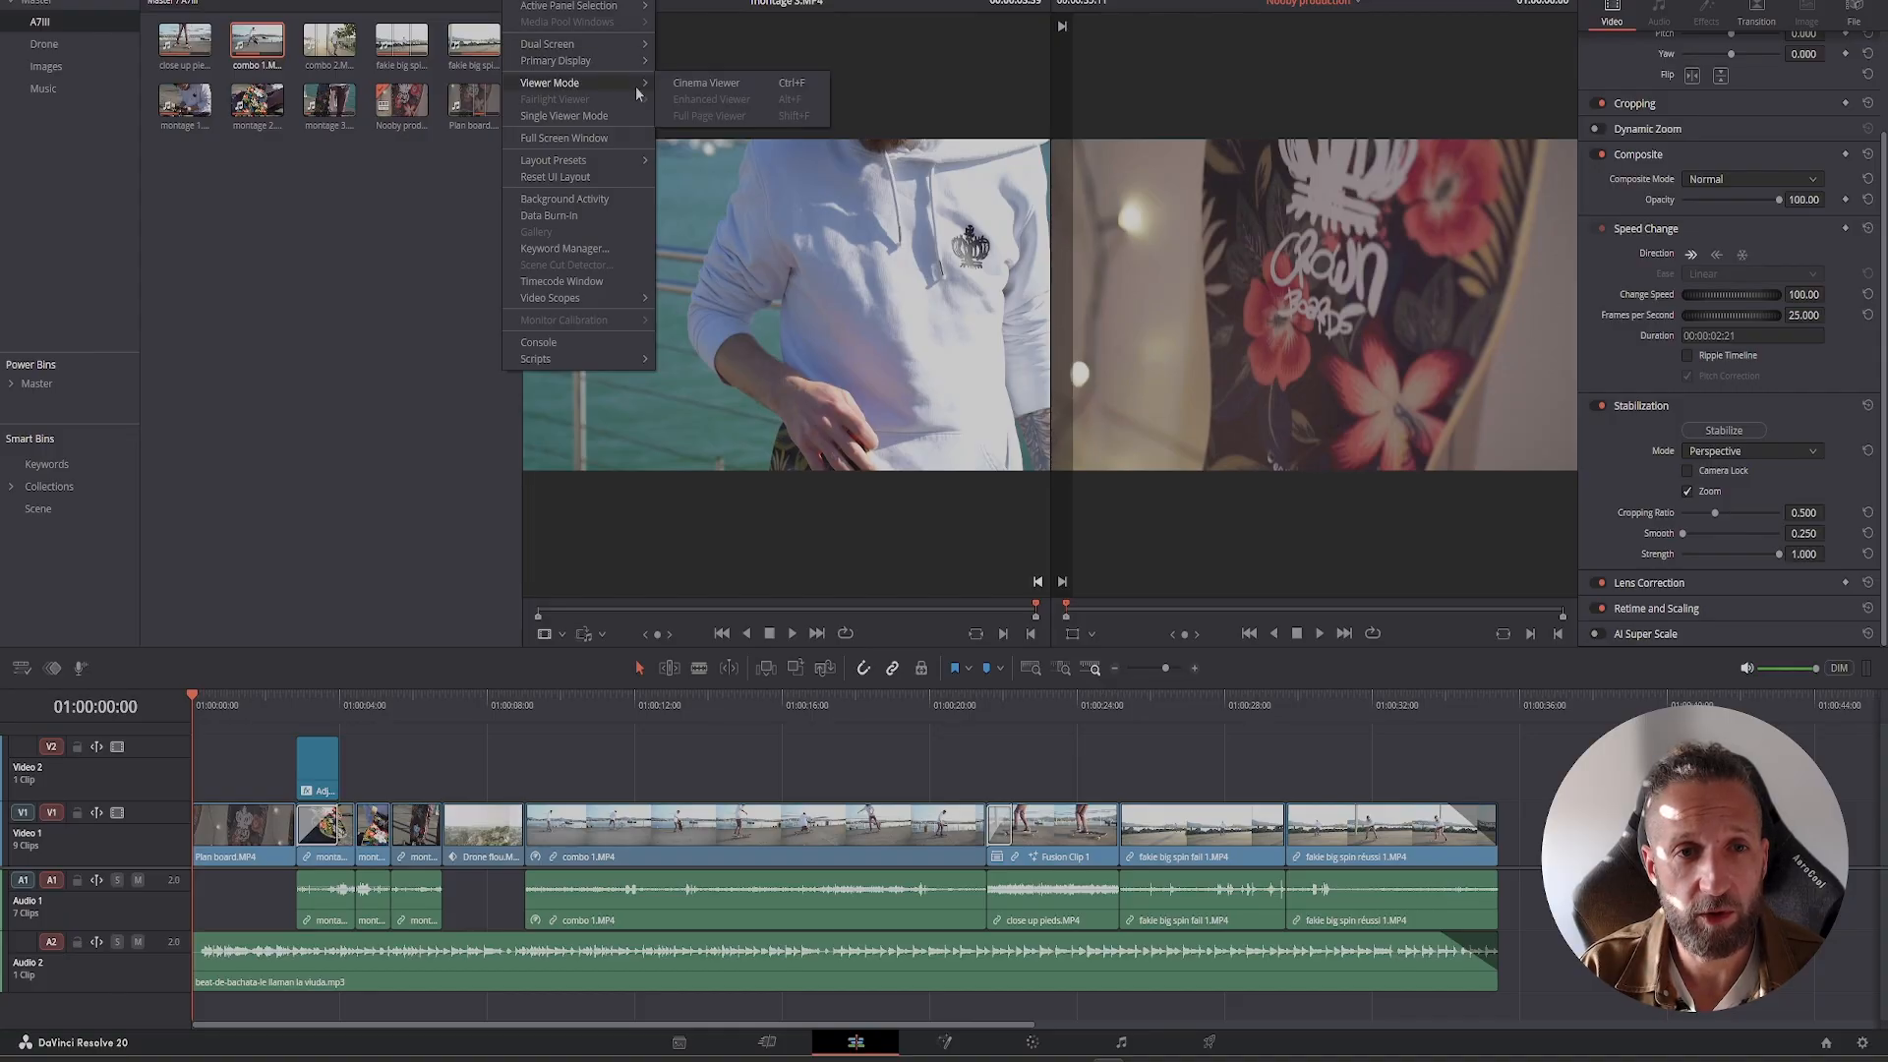
click(700, 86)
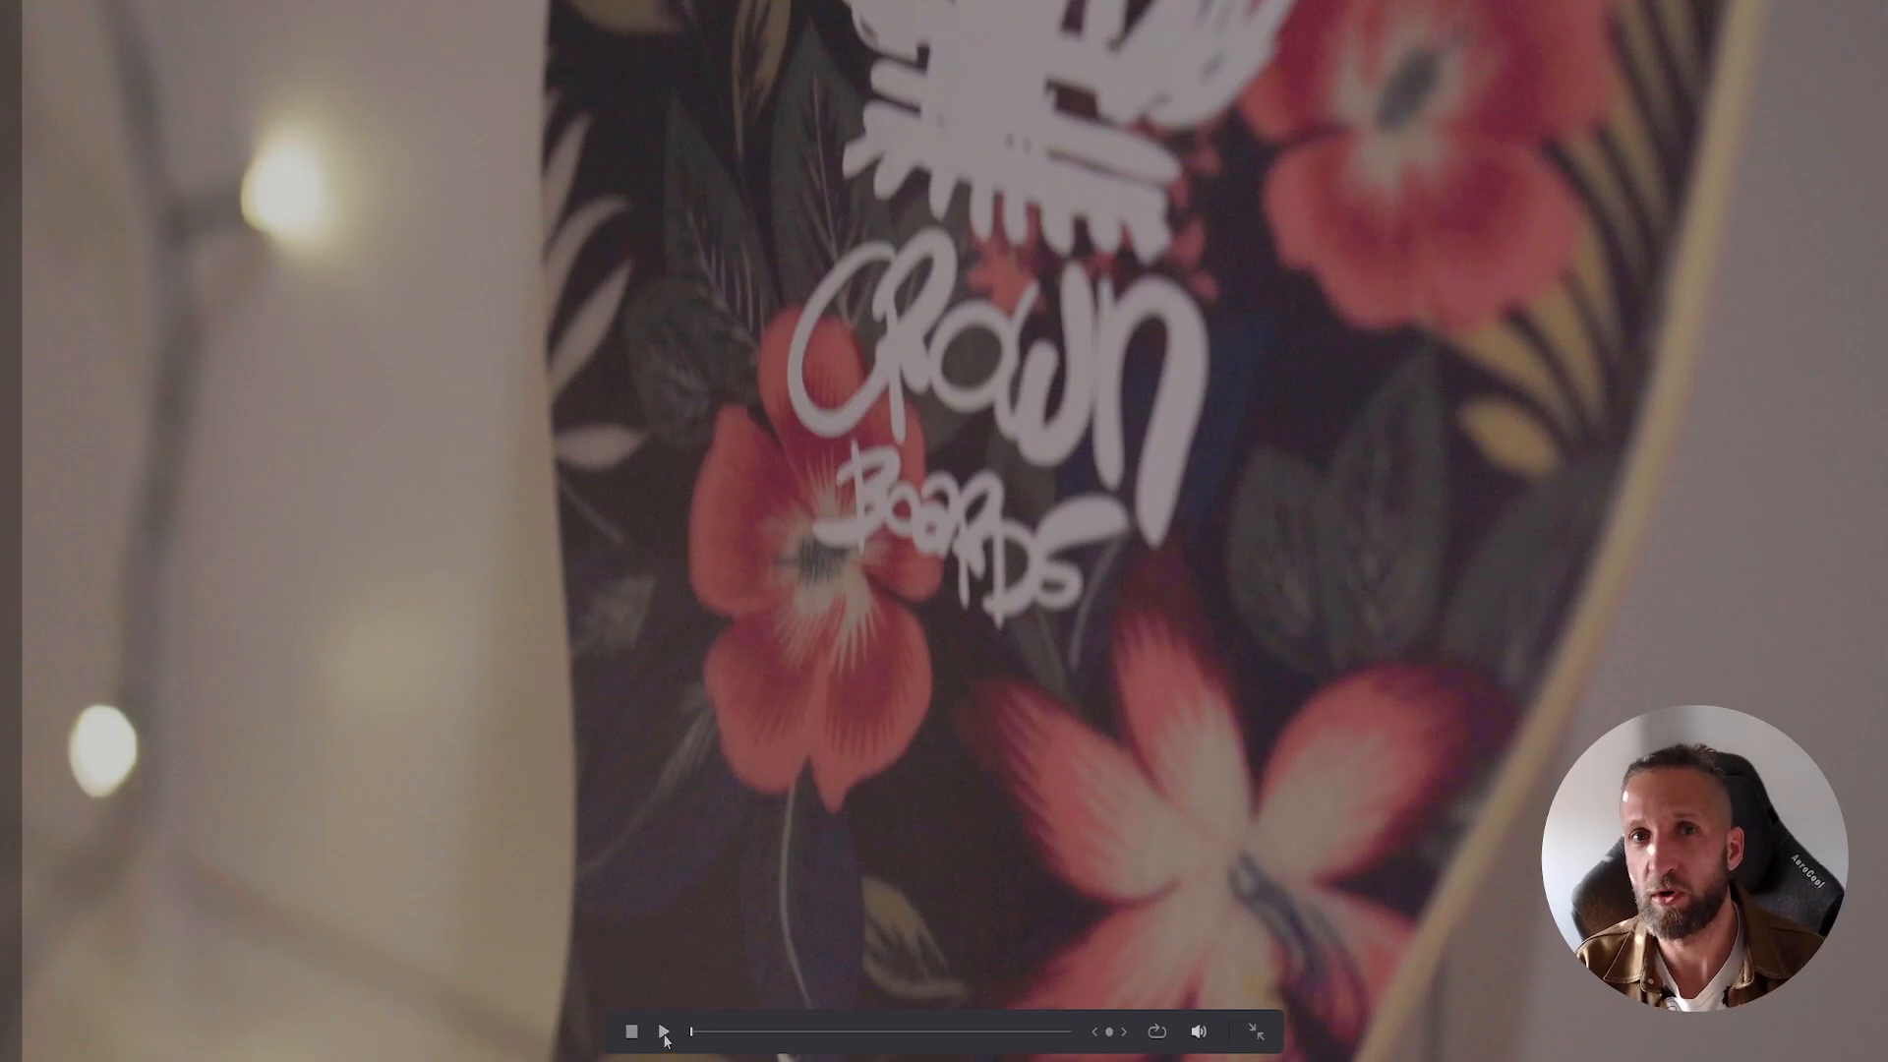
click(664, 1033)
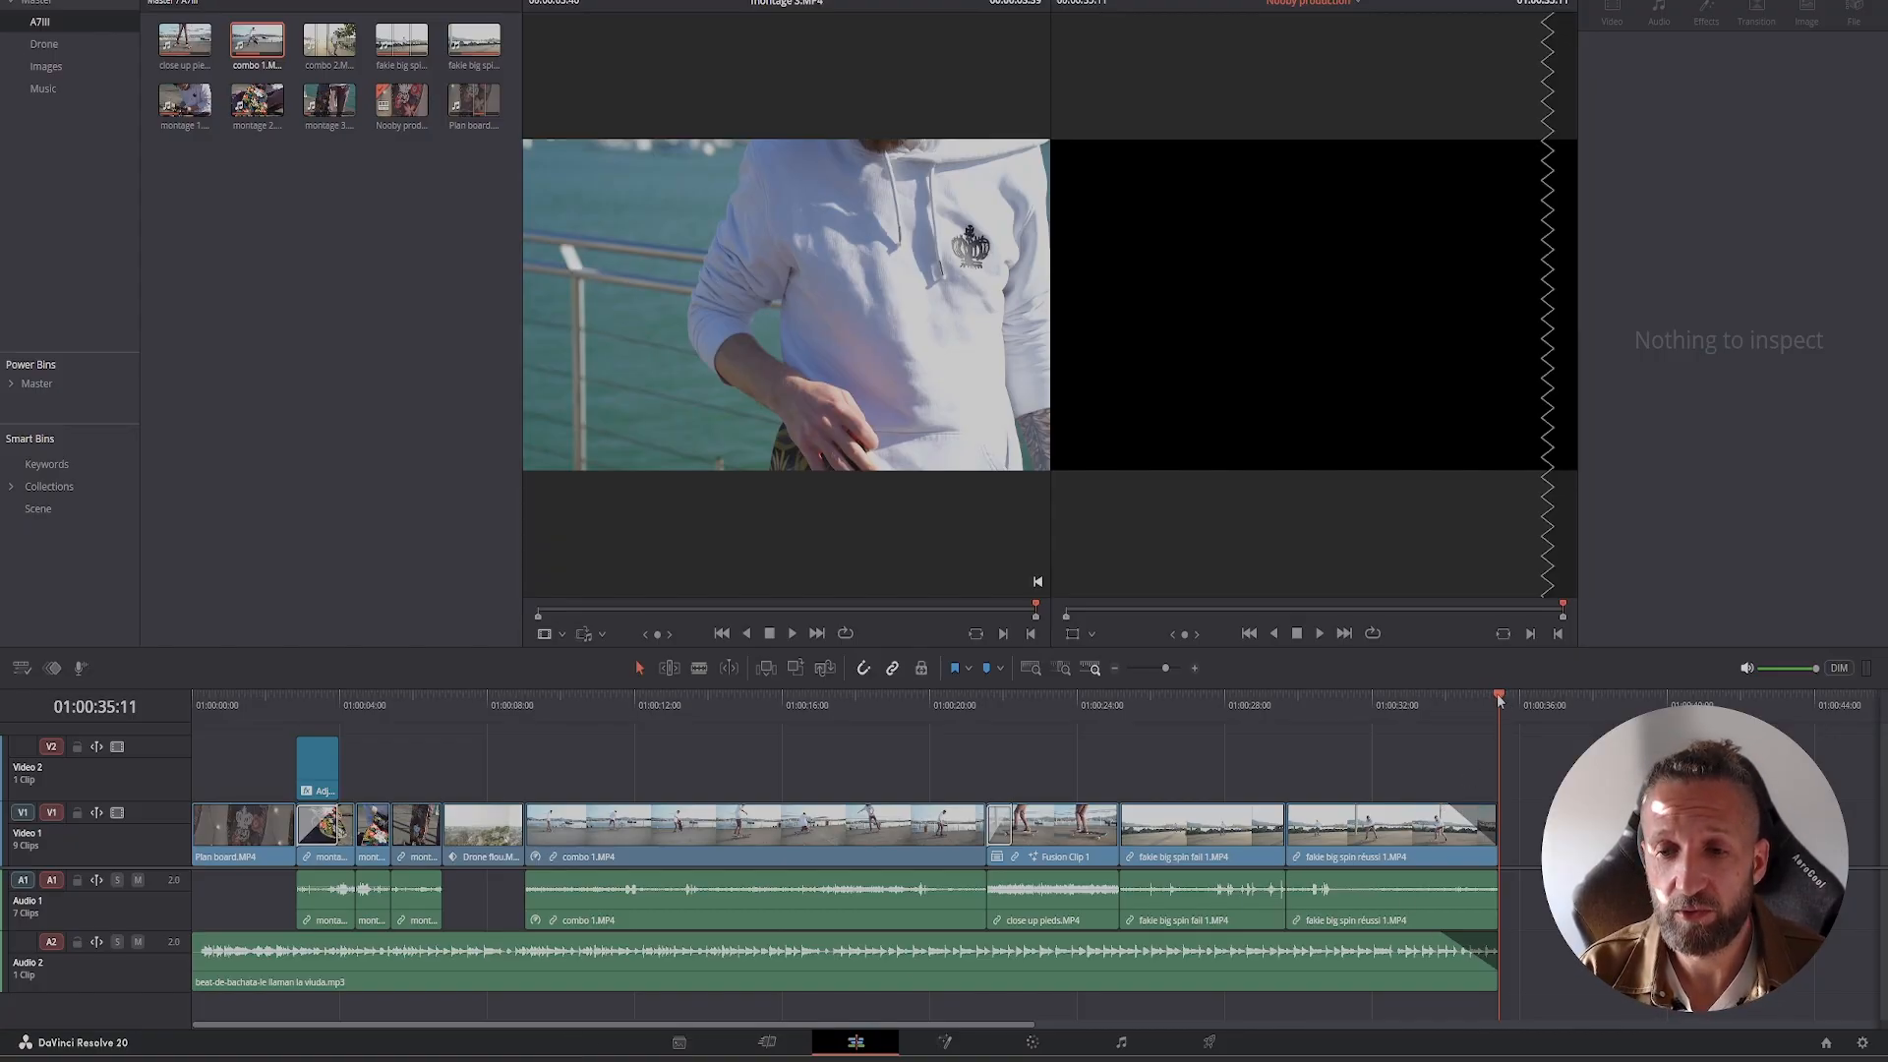
key(Home)
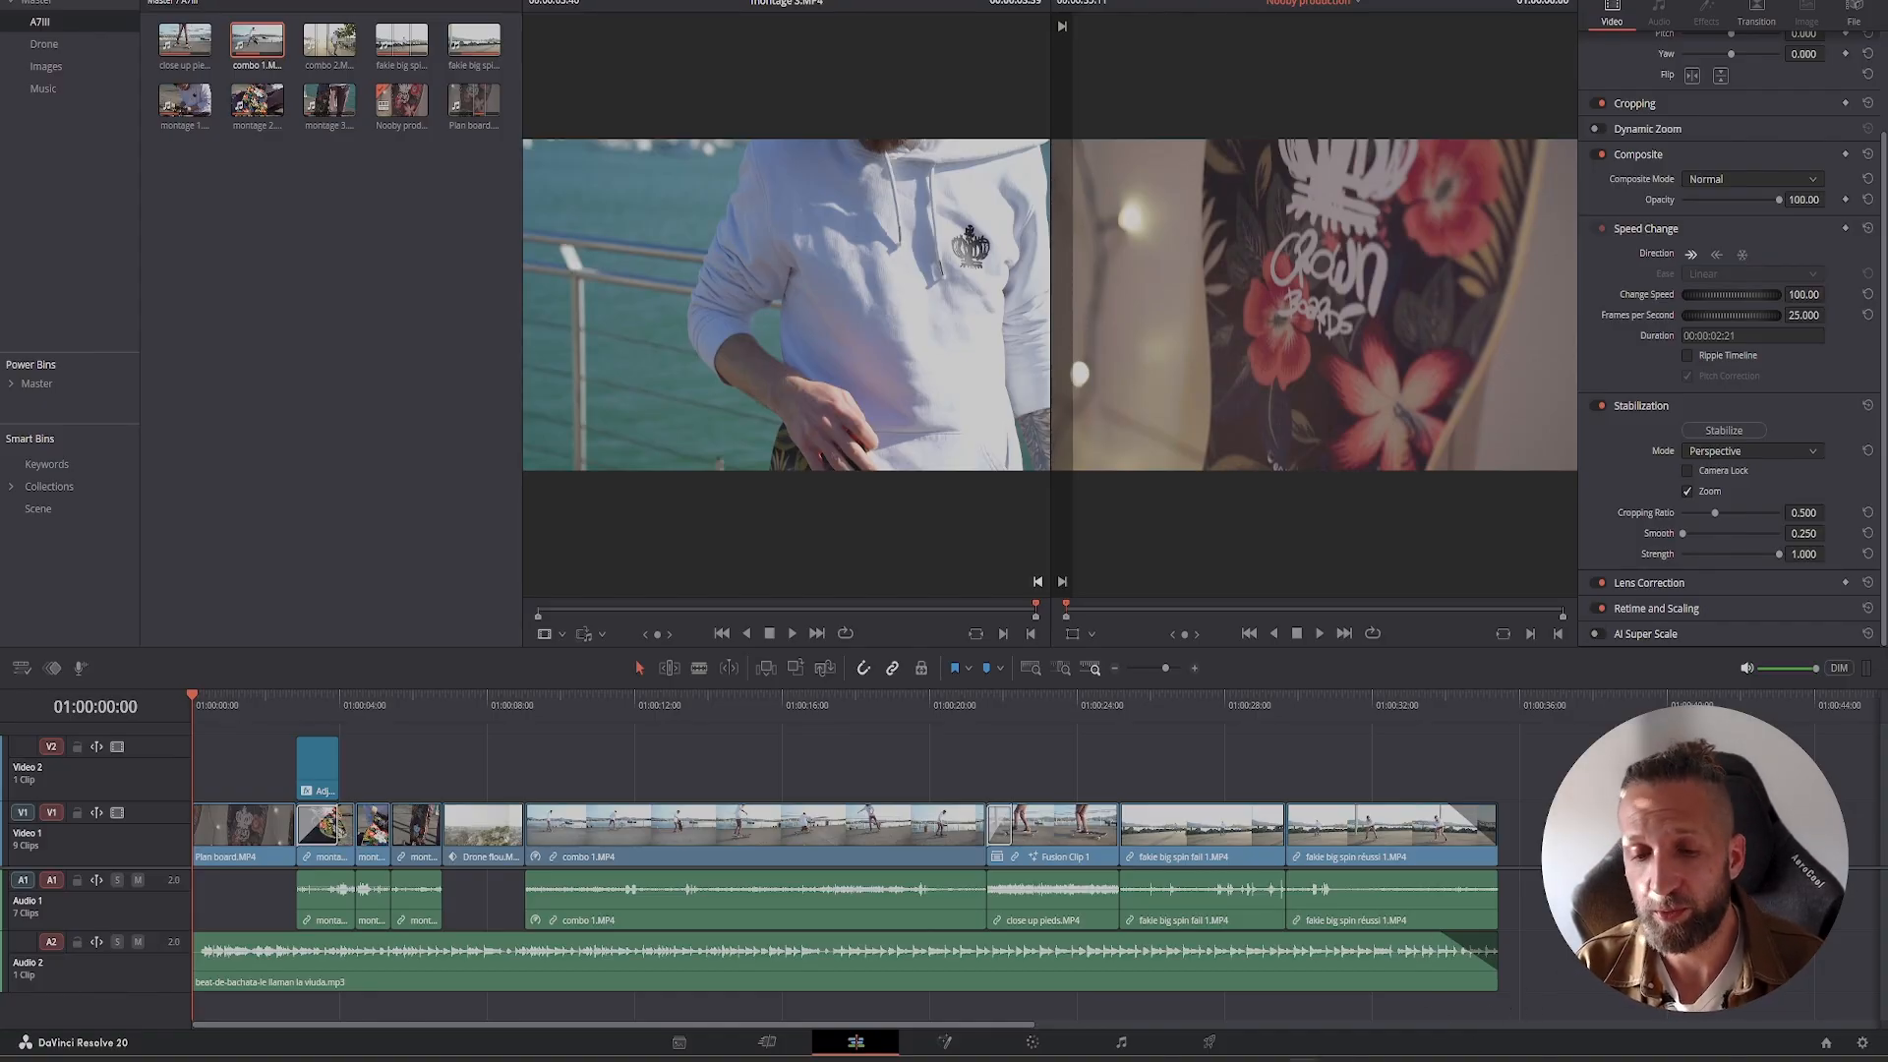
- On the Deliver page, compare the Constant Bitrate and Quality rate control options for the H.264 MP4 export, ending with Quality selected
click(1209, 1041)
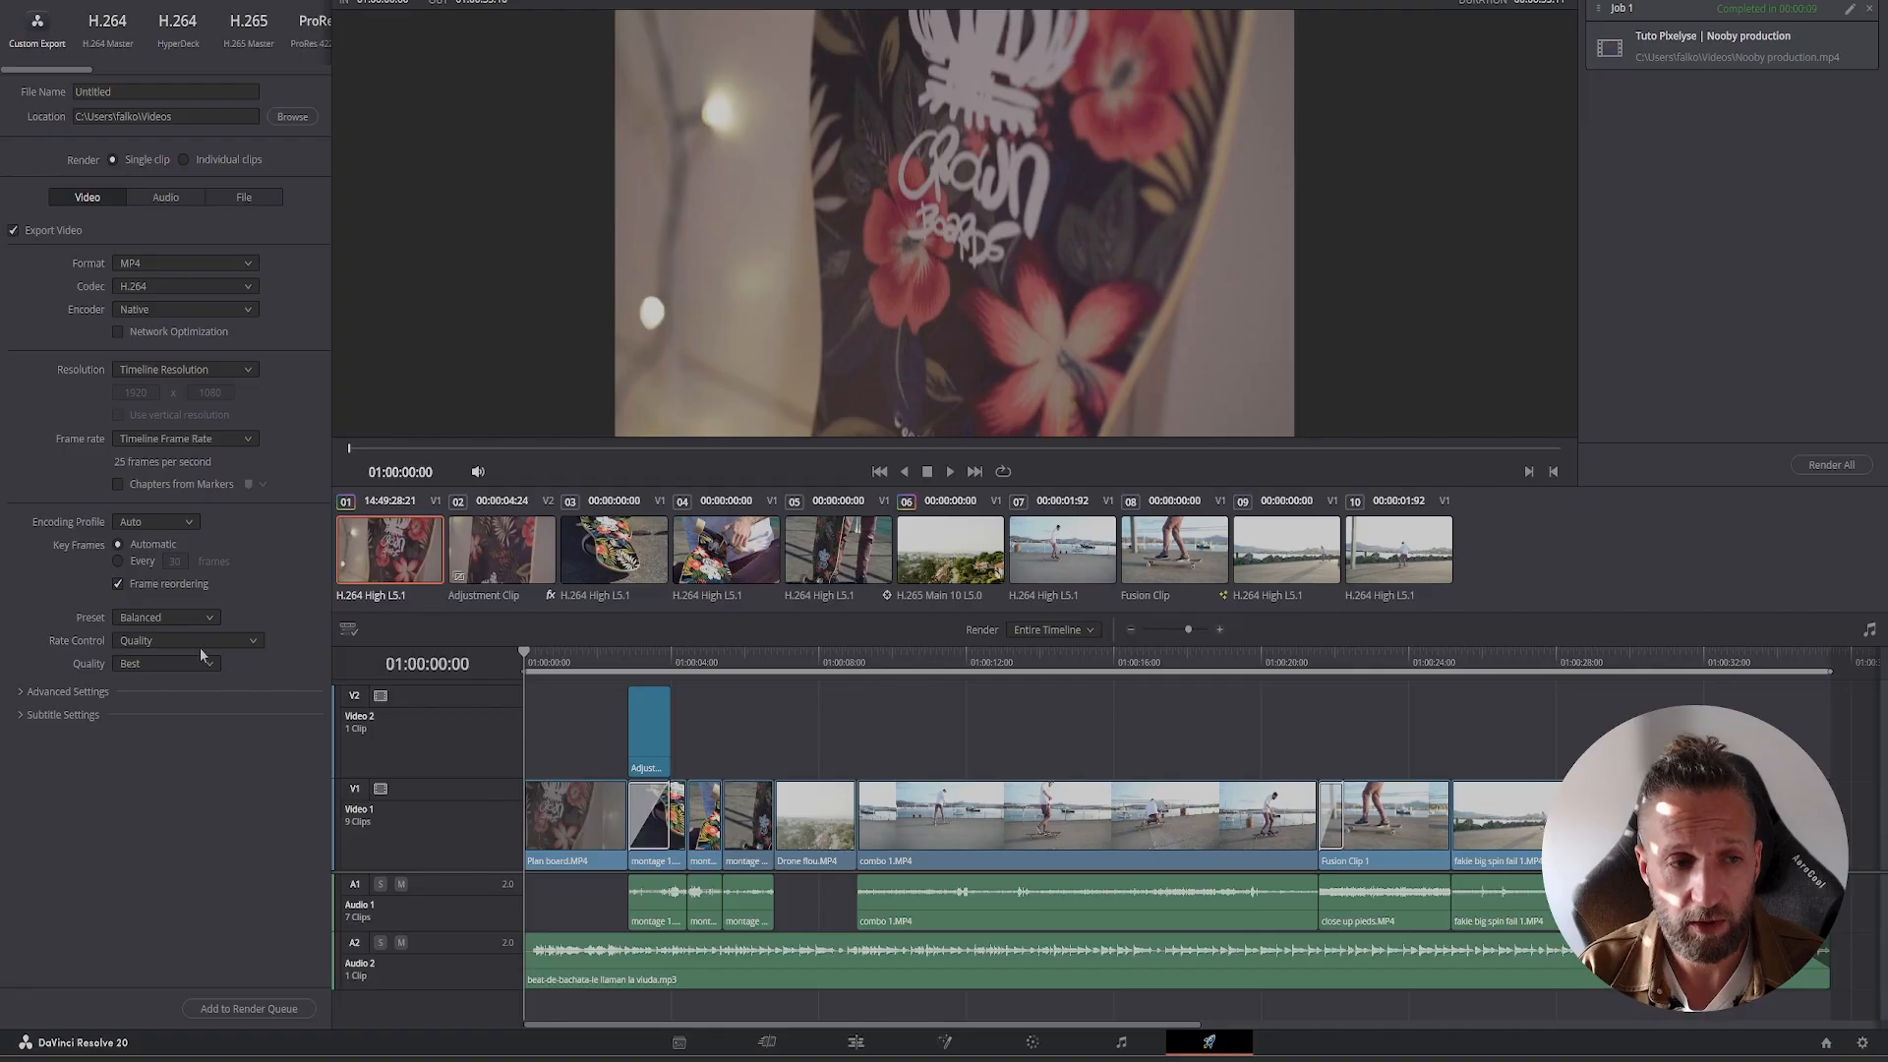
click(254, 642)
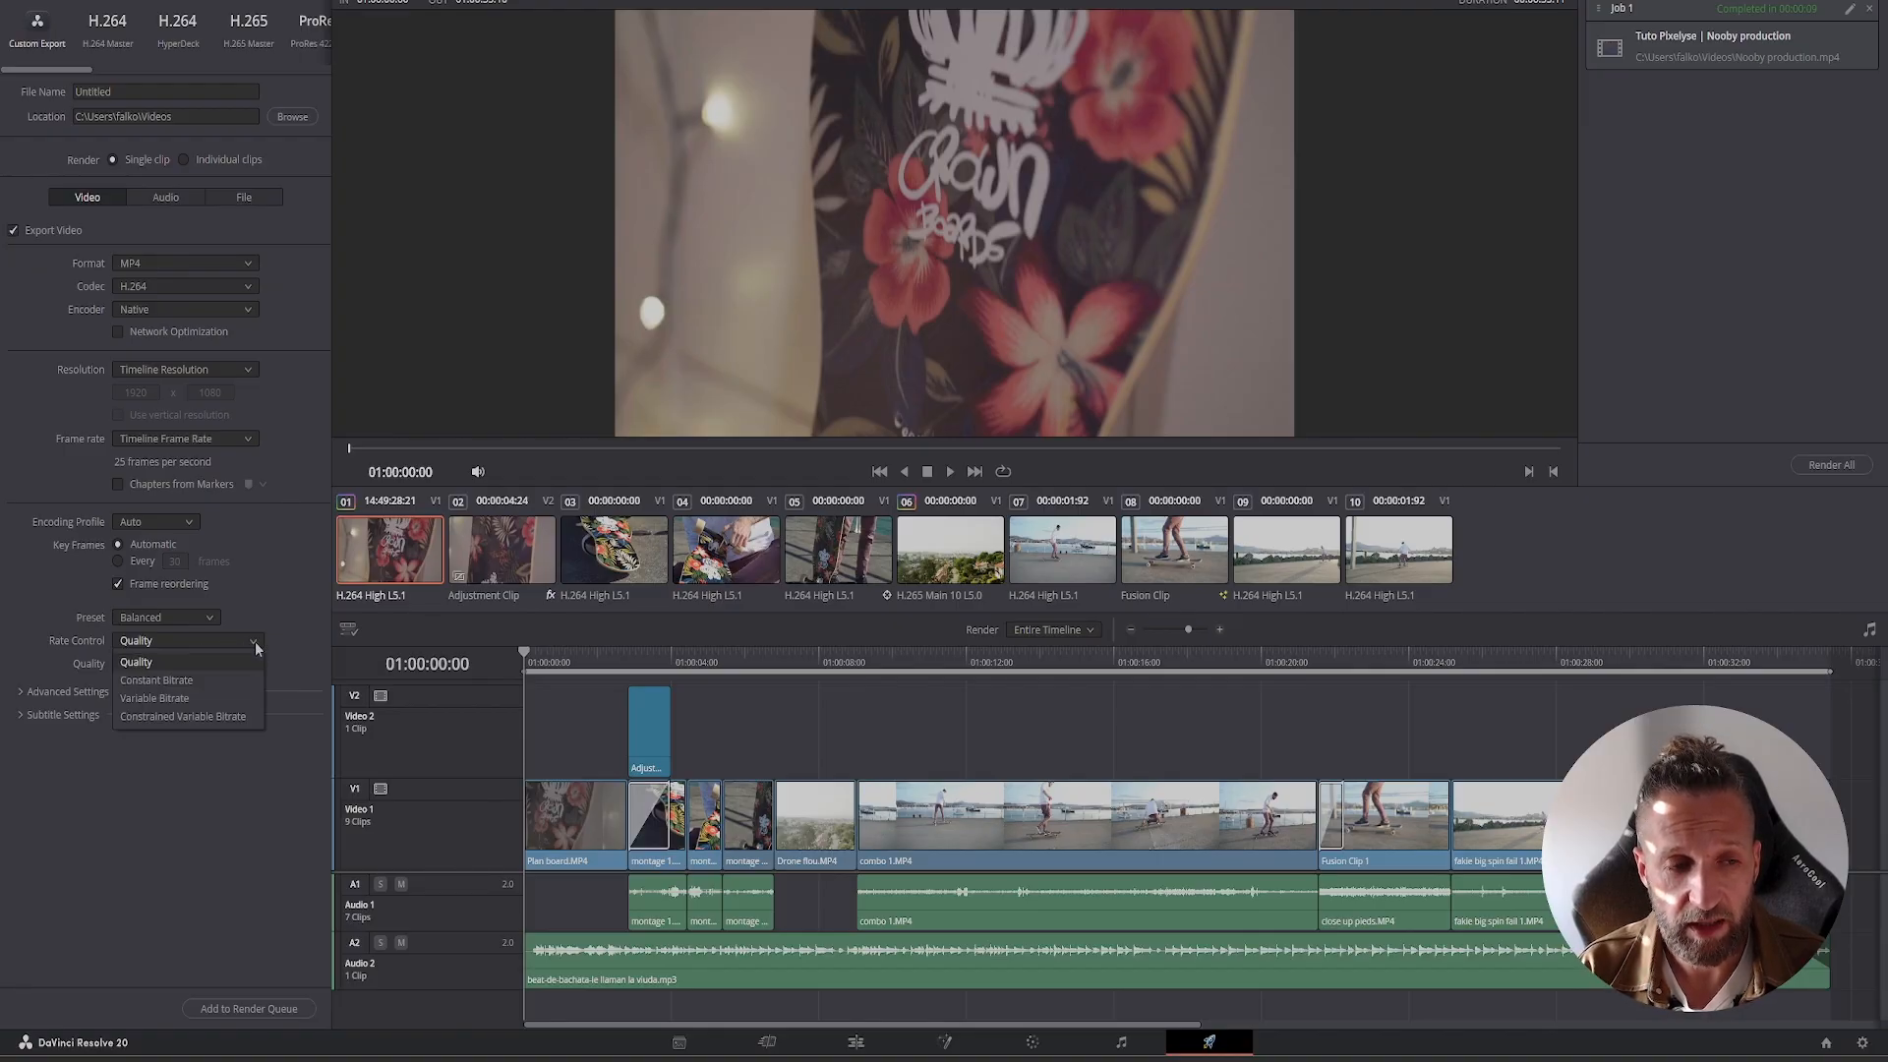
click(190, 681)
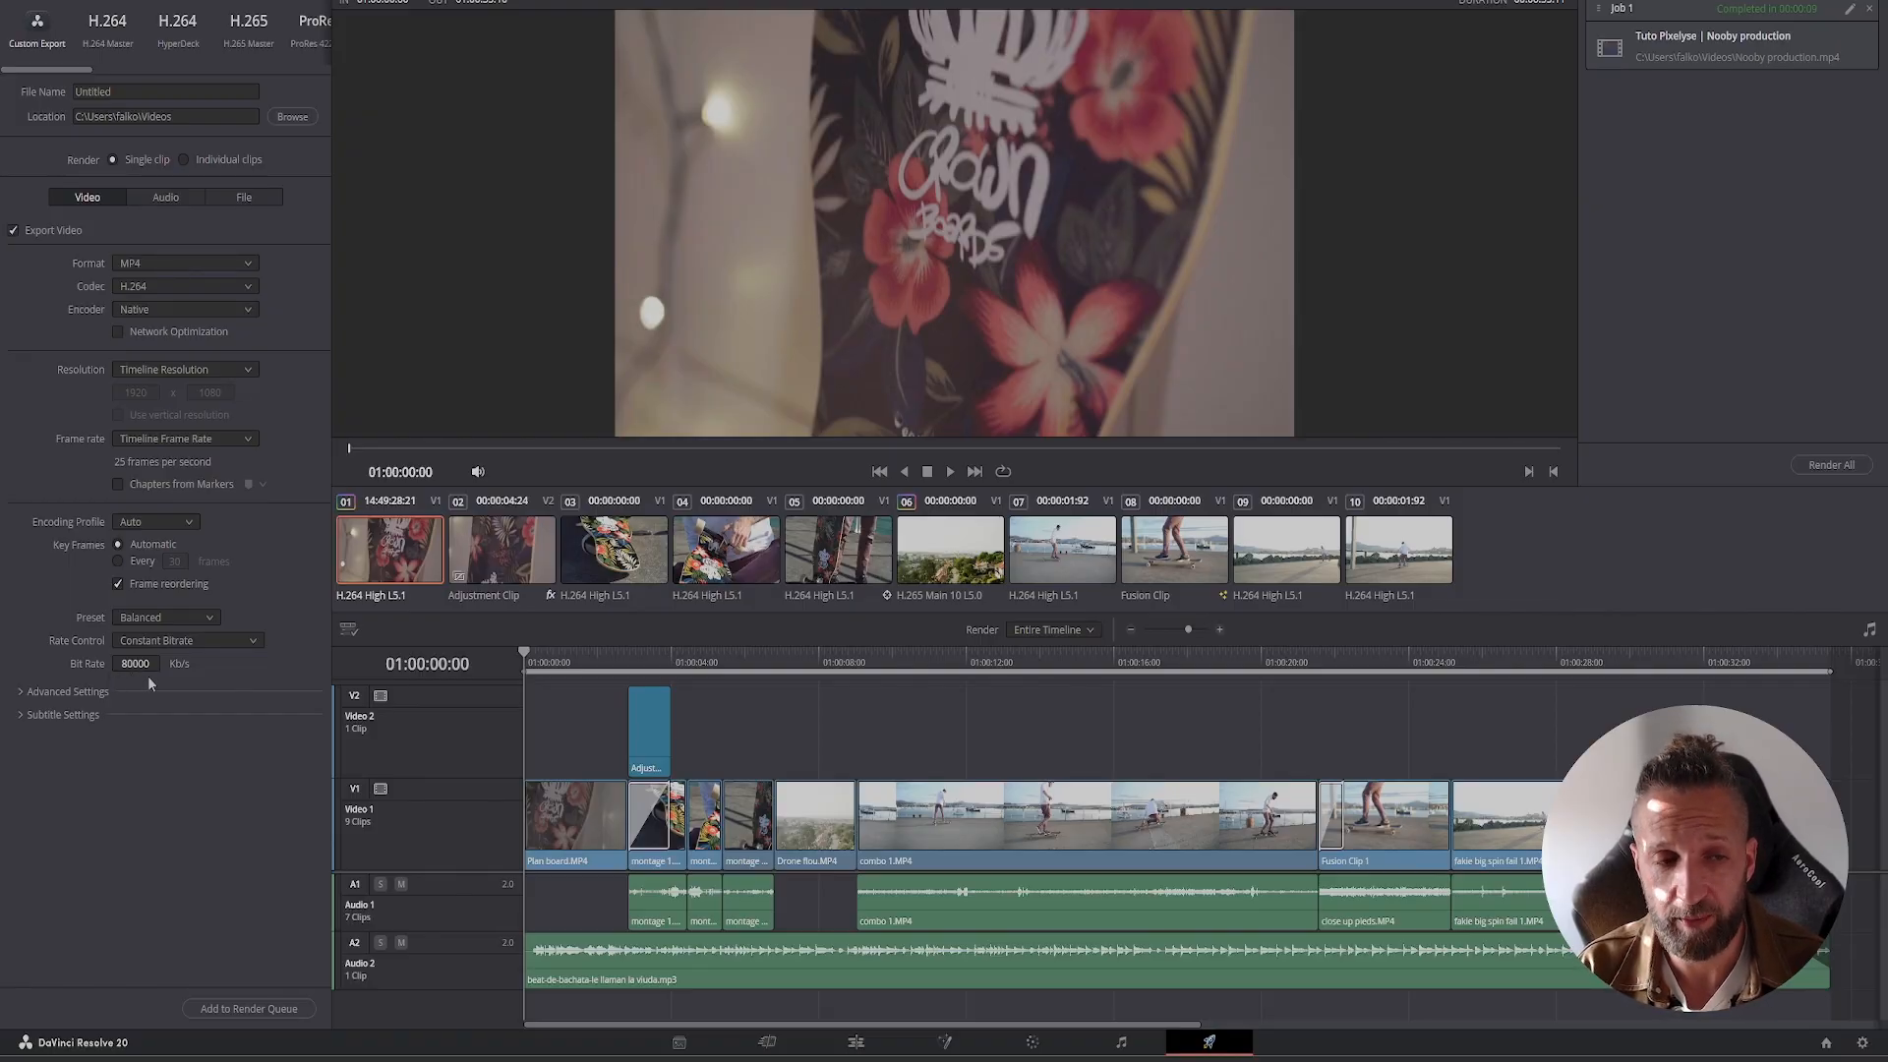
click(165, 640)
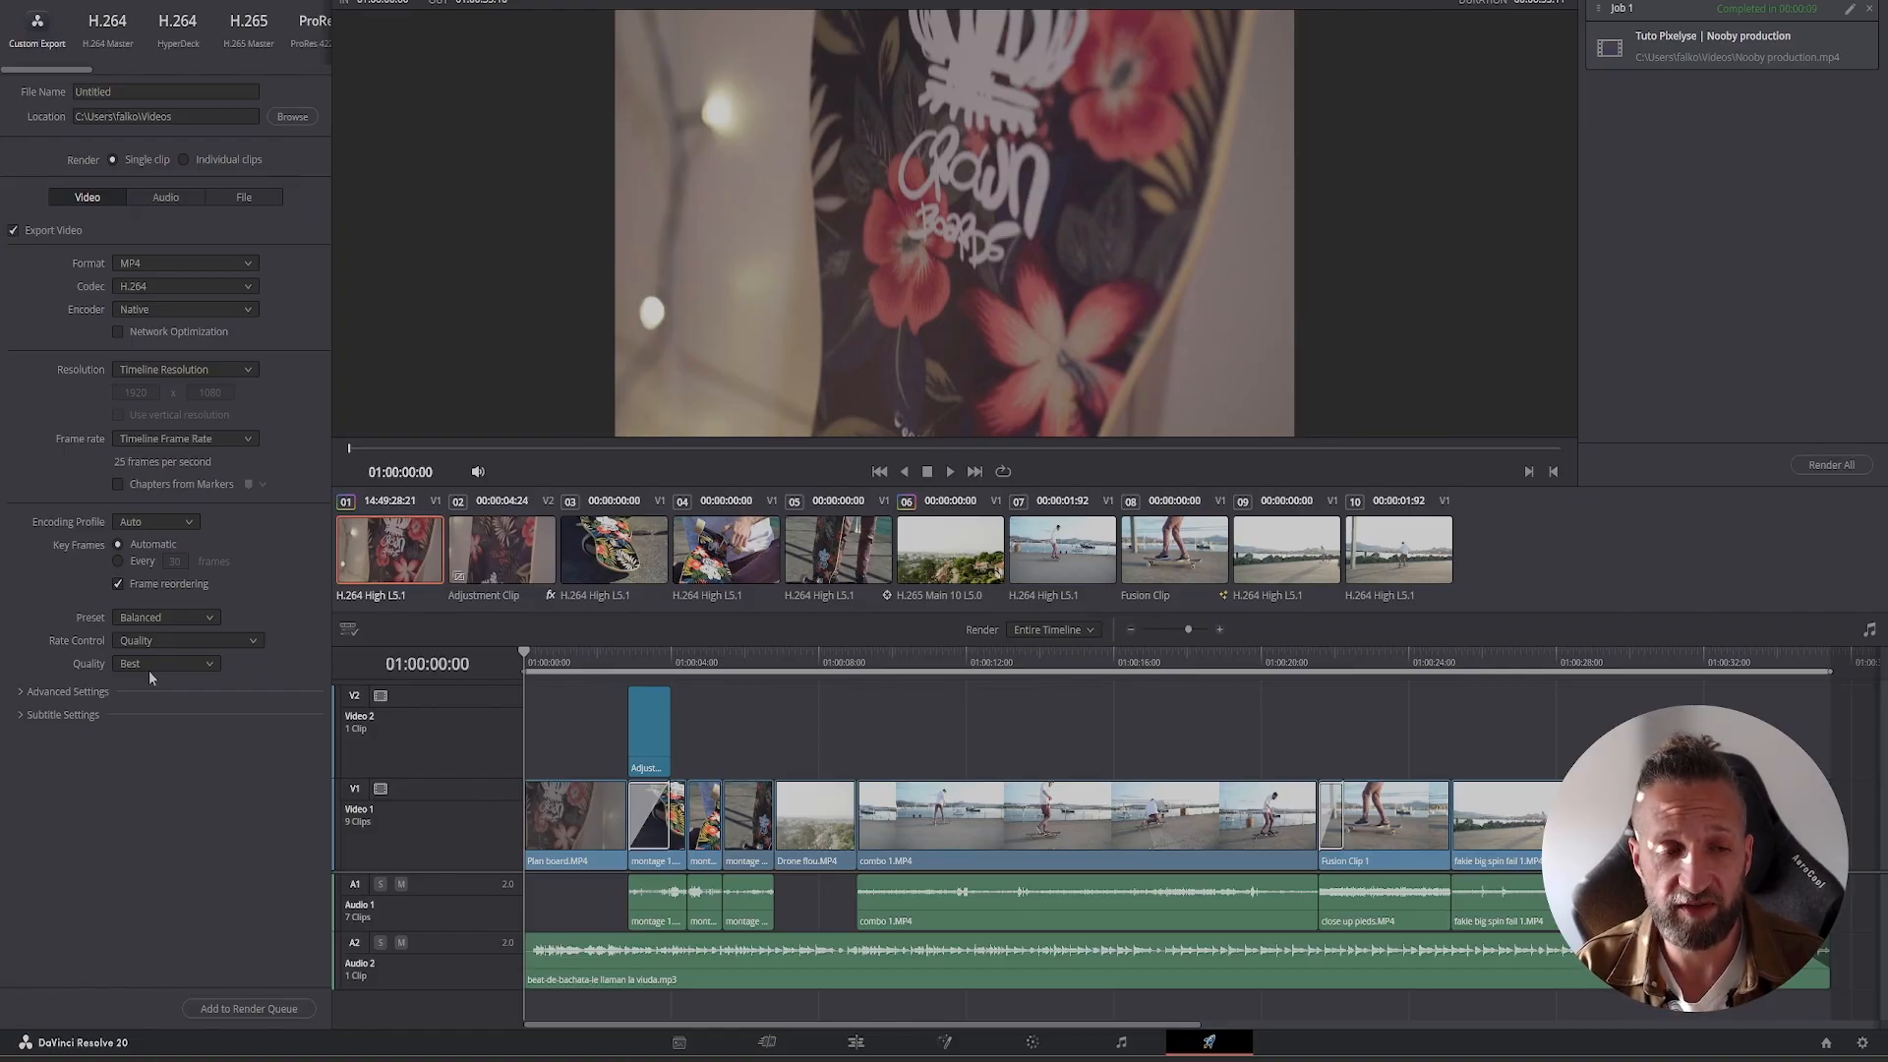
click(253, 640)
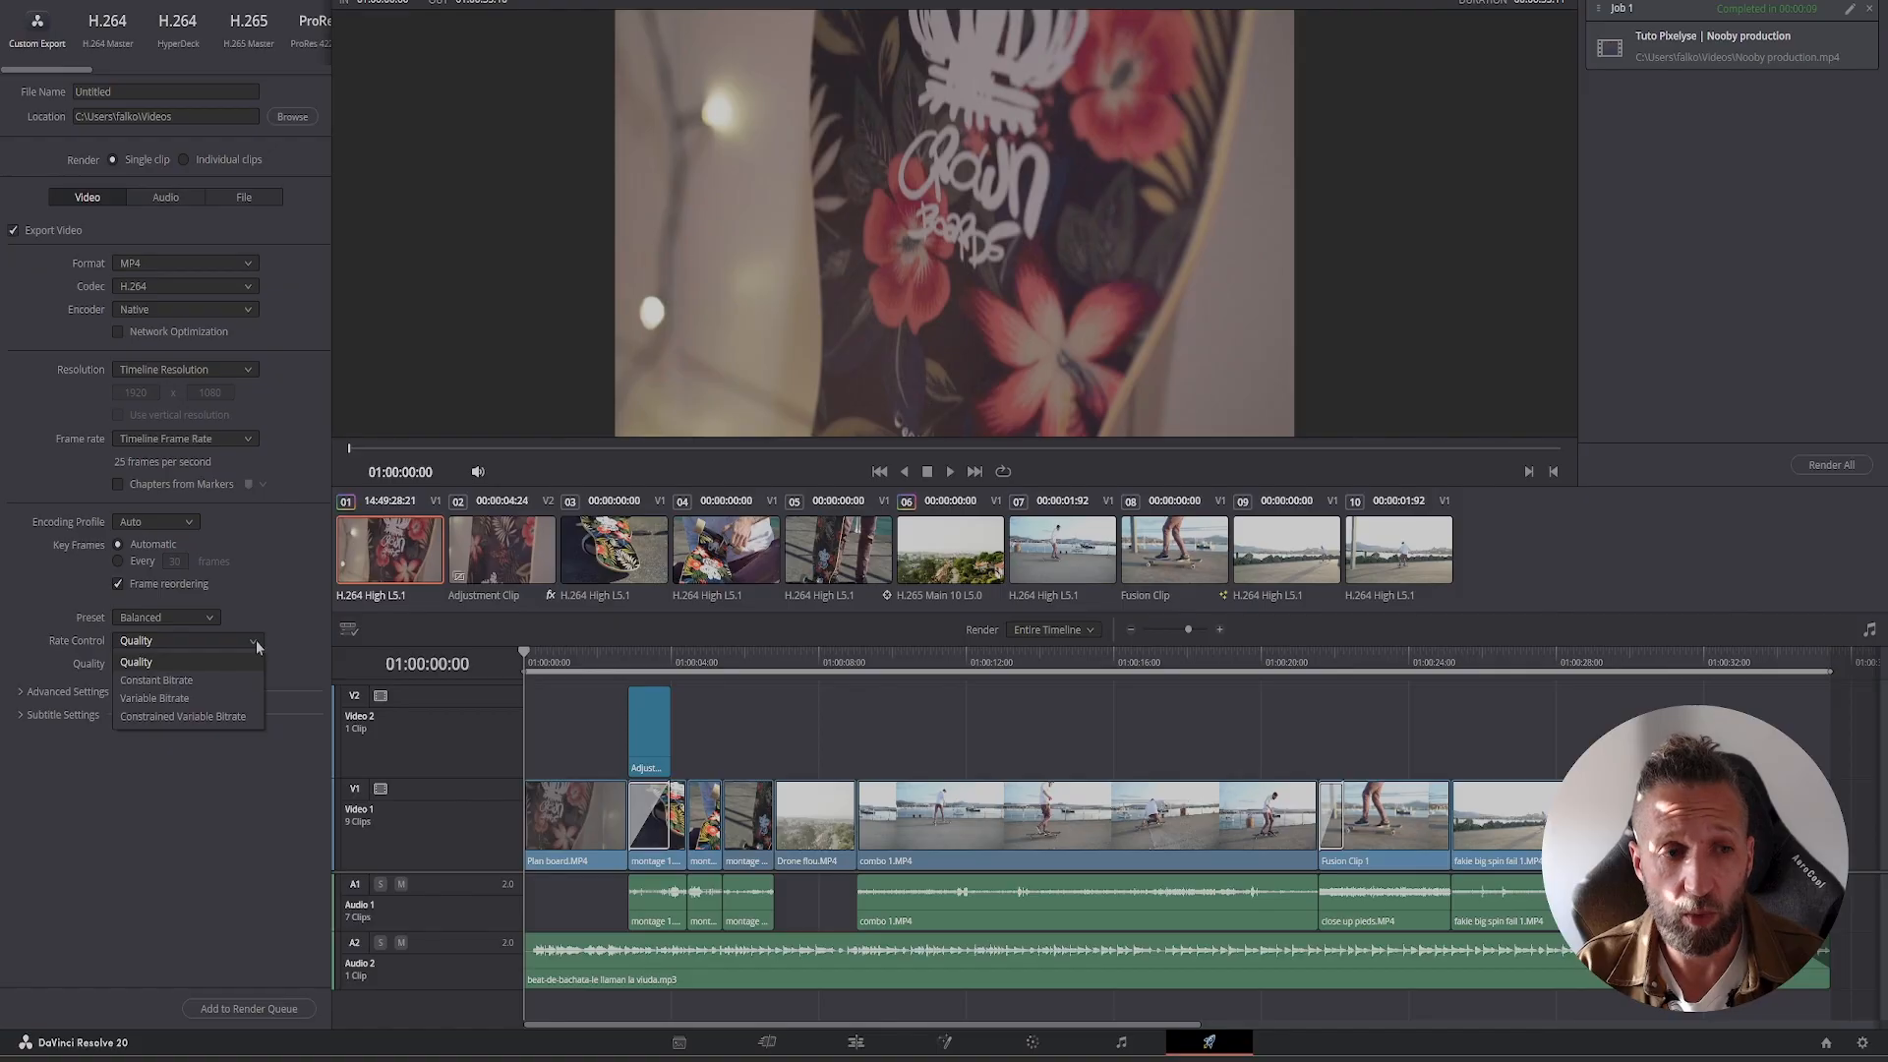
click(216, 683)
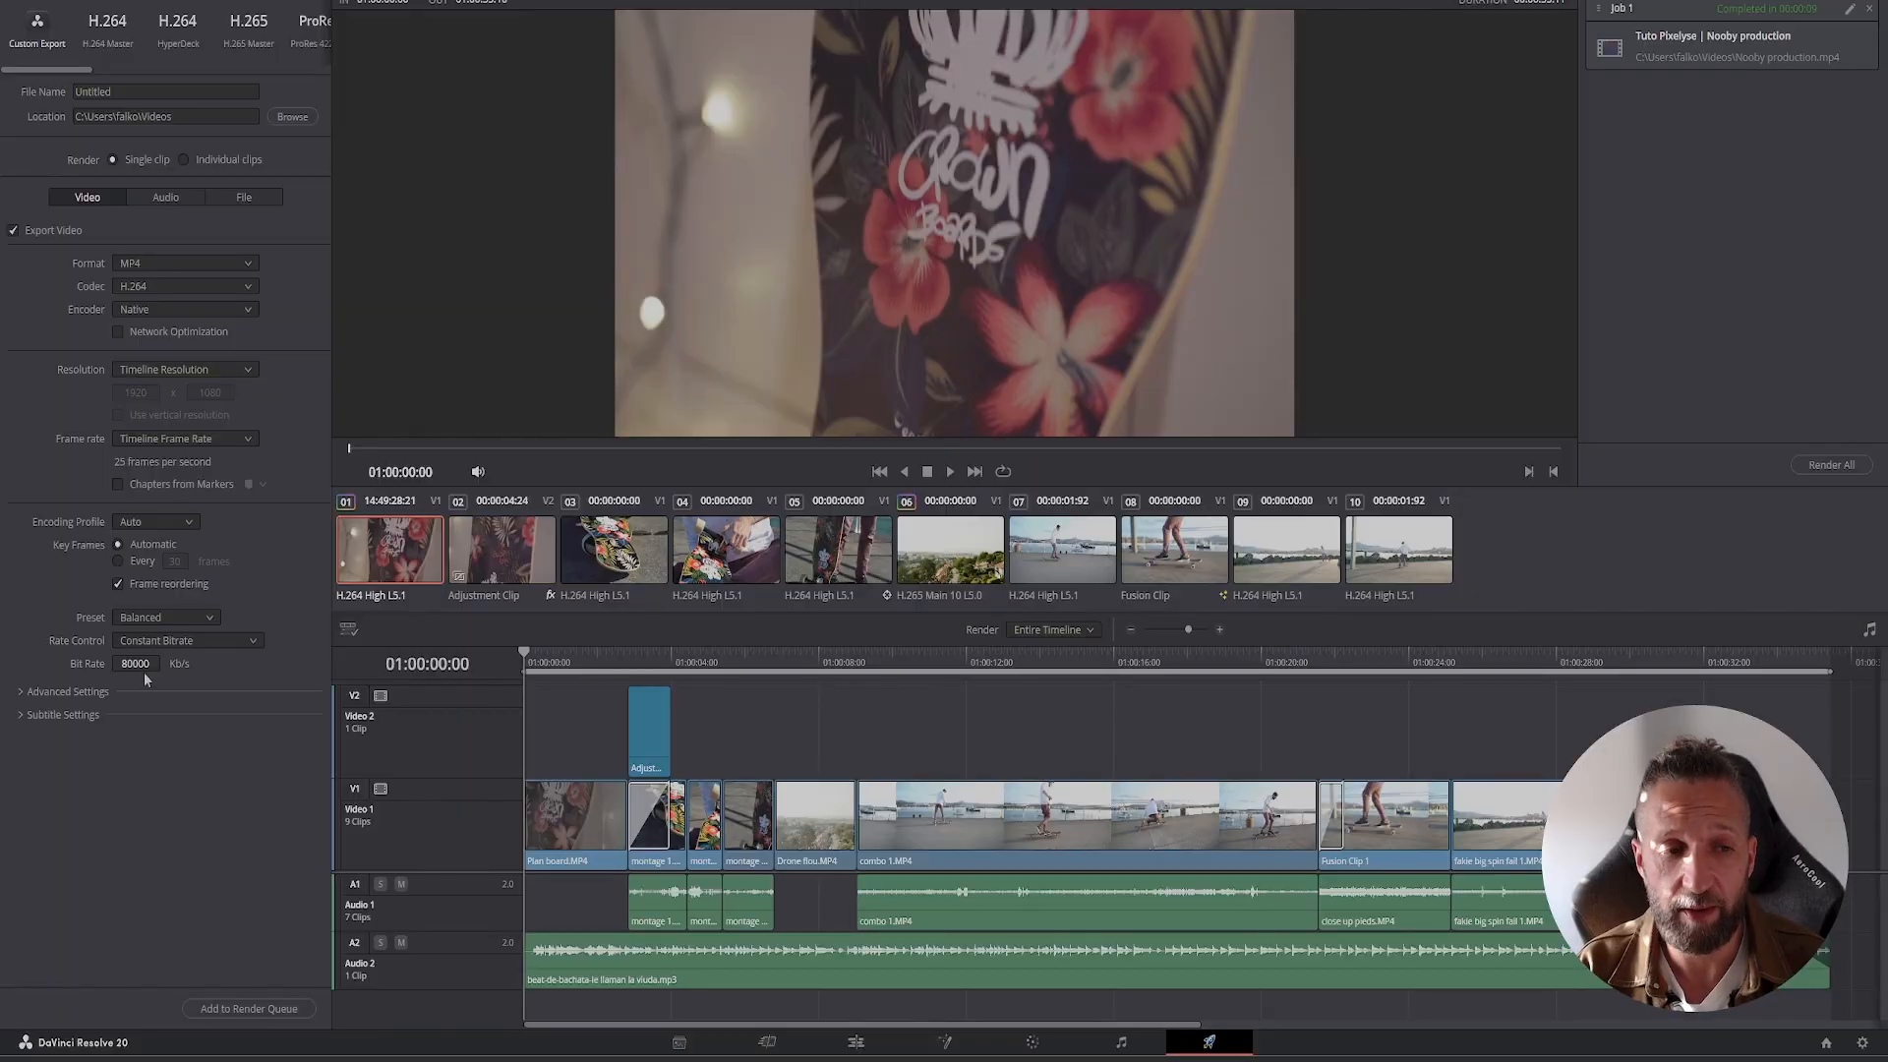
click(242, 641)
click(210, 663)
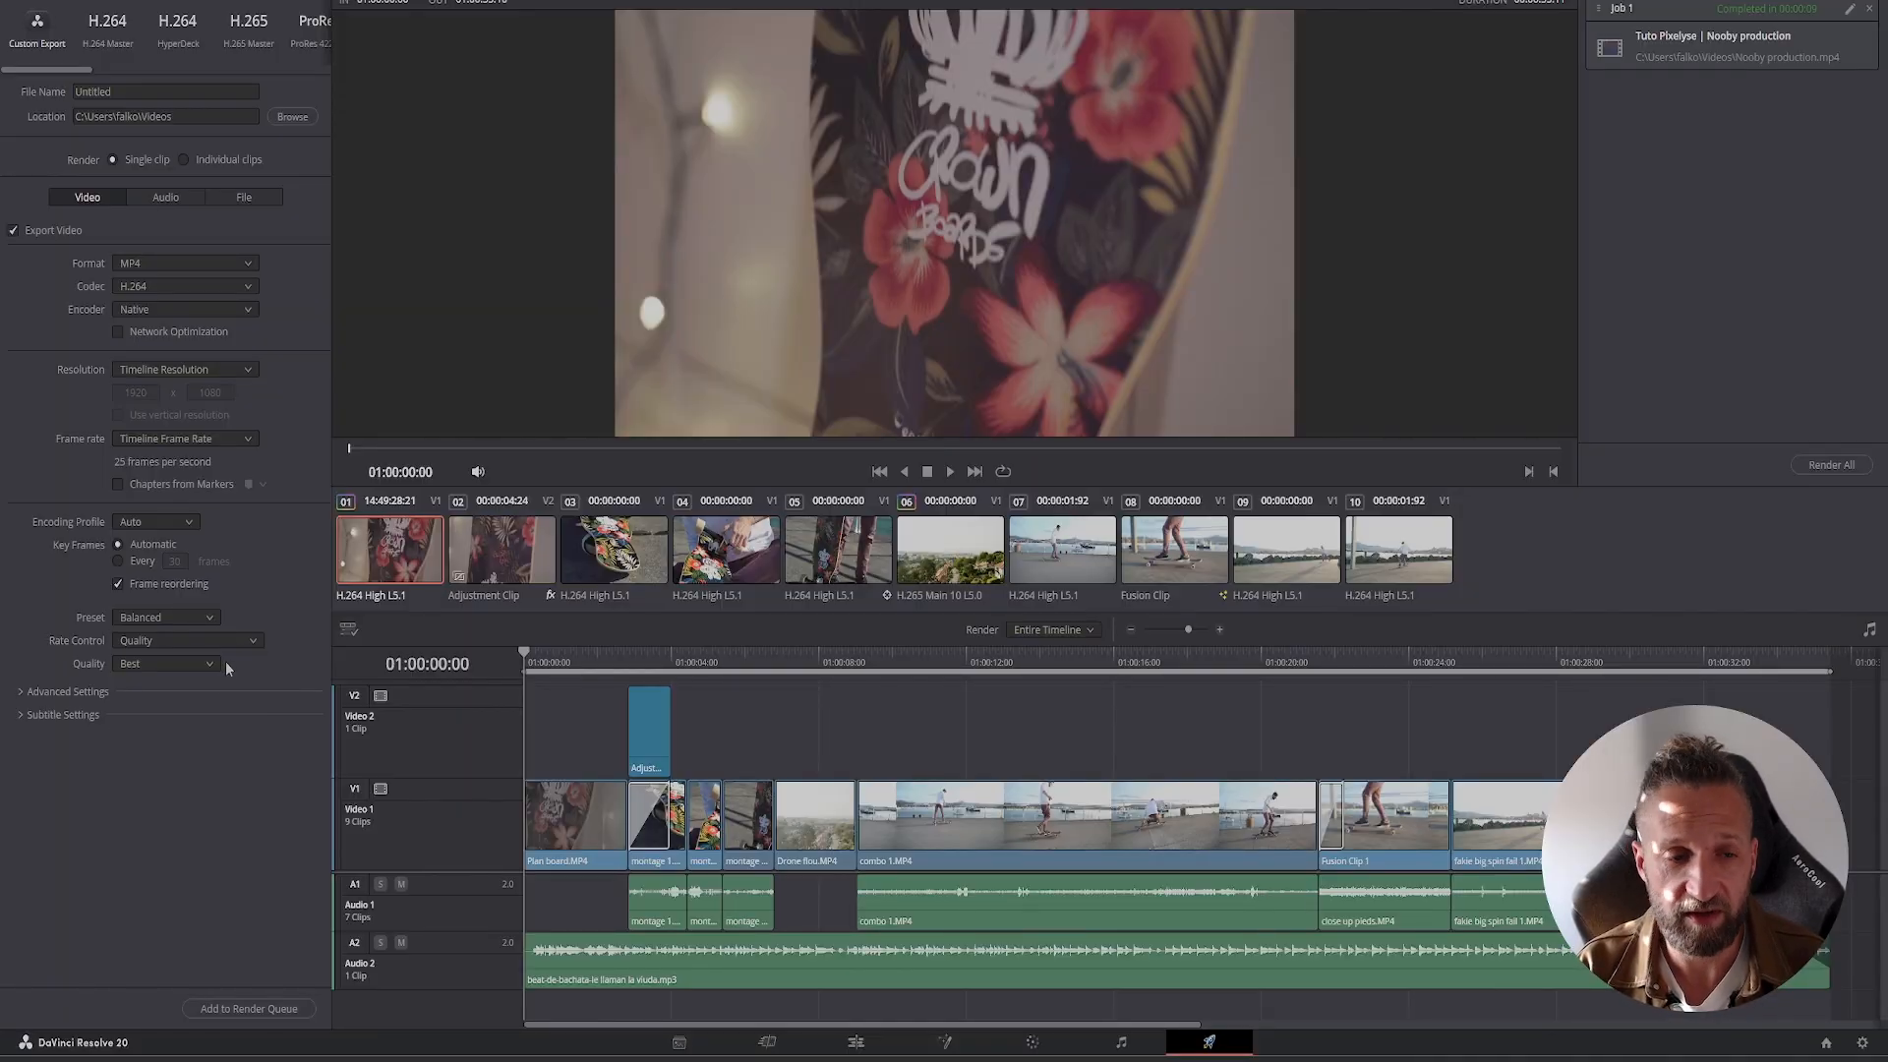